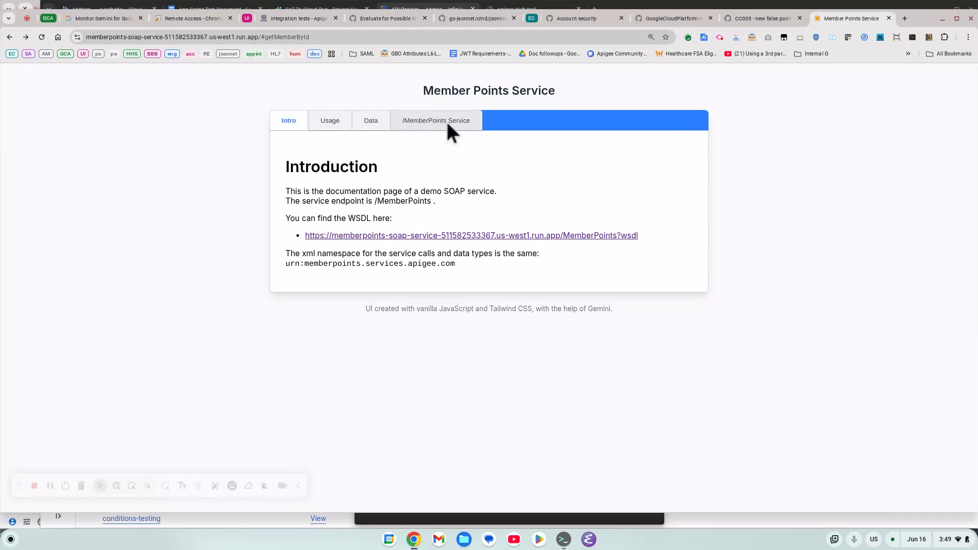
Look through the Member Points Service's WSDL definition, and return to the introduction page.
click(408, 234)
scroll(393, 215, down, 8)
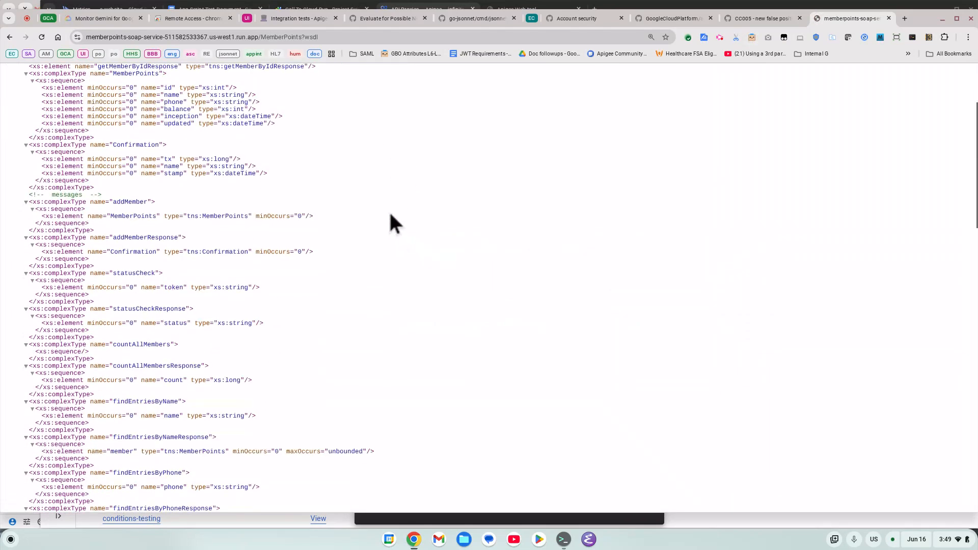
scroll(387, 207, up, 8)
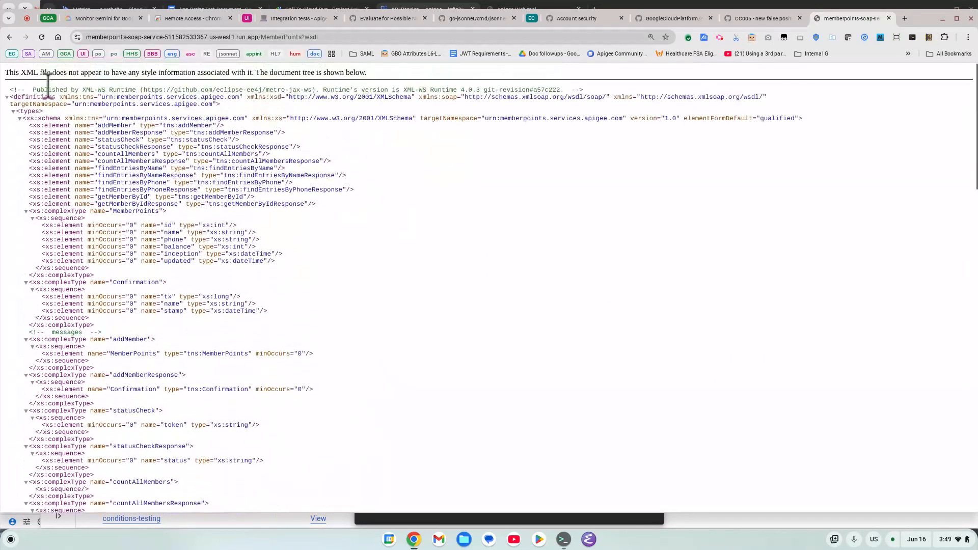
click(10, 36)
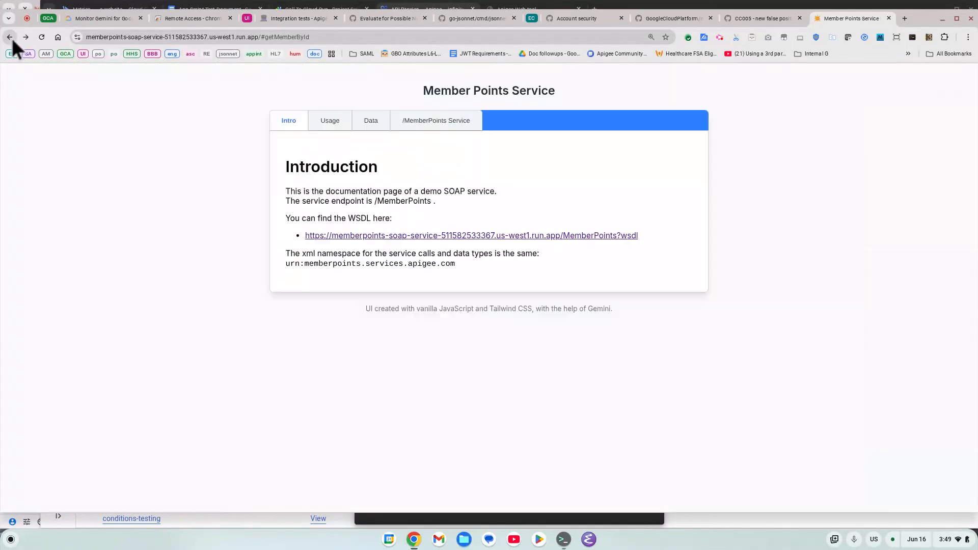
Review the /MemberPoints endpoint documentation from the list of operations through to the getMemberById example.
click(420, 122)
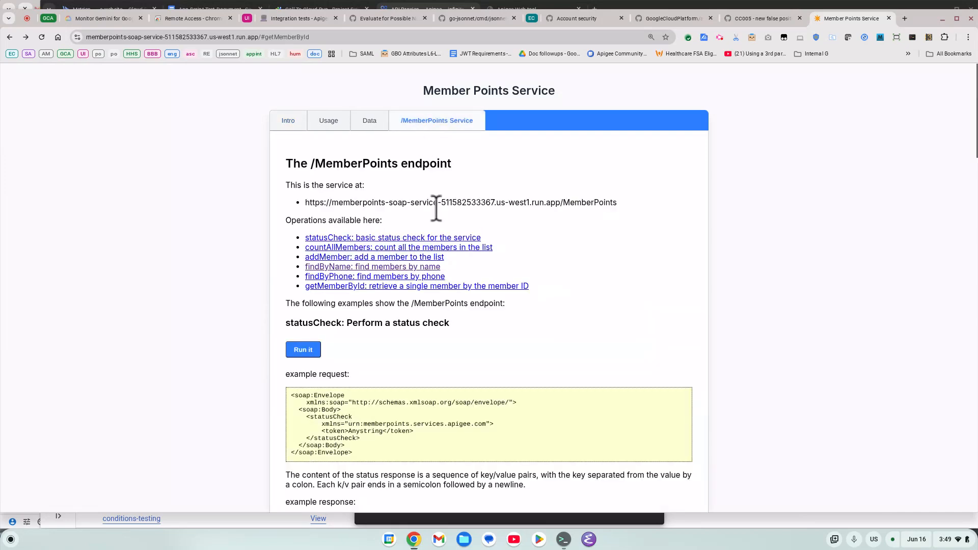
scroll(439, 204, down, 1)
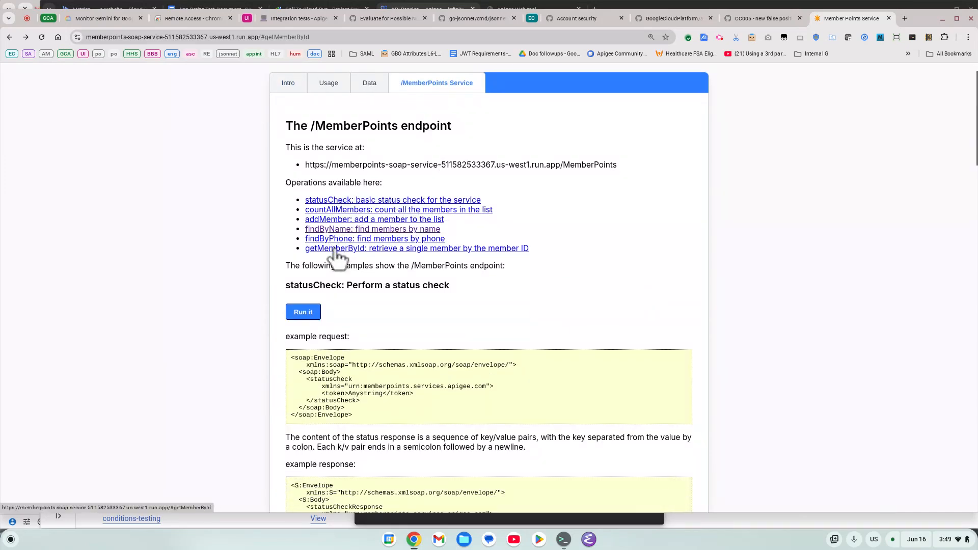
scroll(337, 251, down, 3)
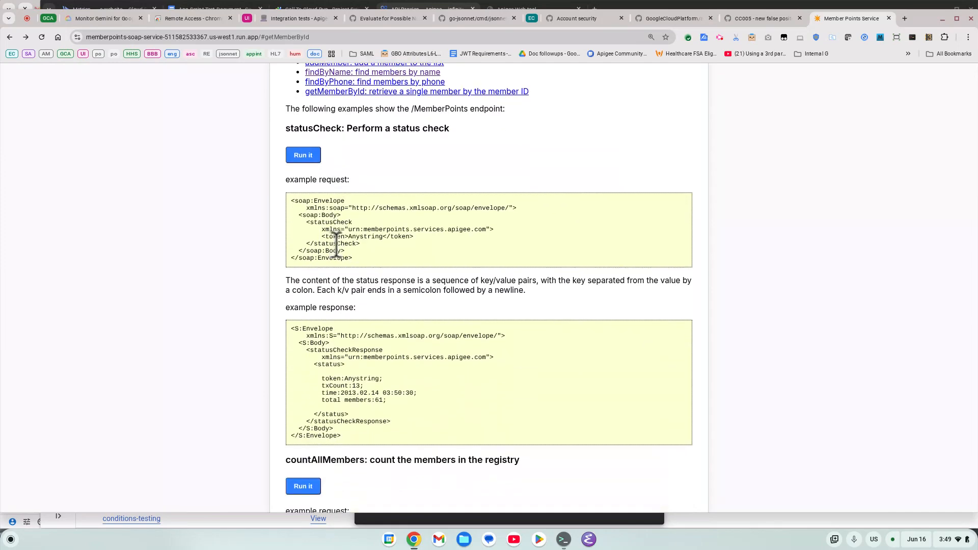
scroll(336, 247, down, 20)
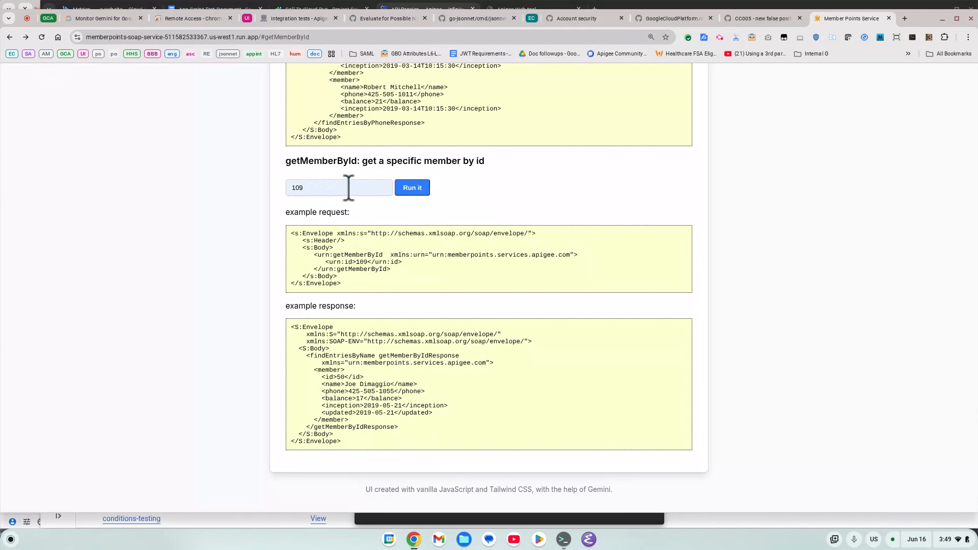
Run the getMemberById call for ID 109, inspect its SOAP request and response, and close the call details.
click(422, 187)
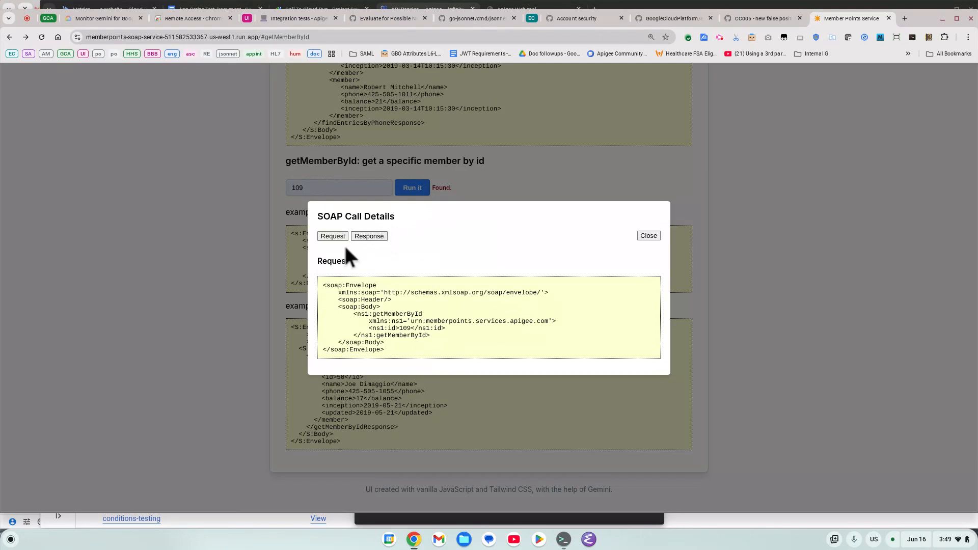
drag(323, 284, 422, 354)
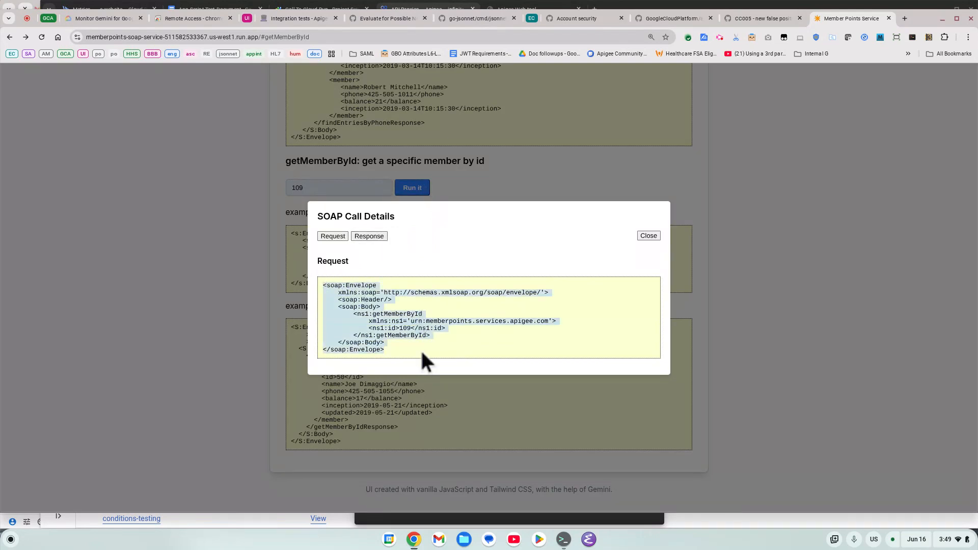
click(370, 237)
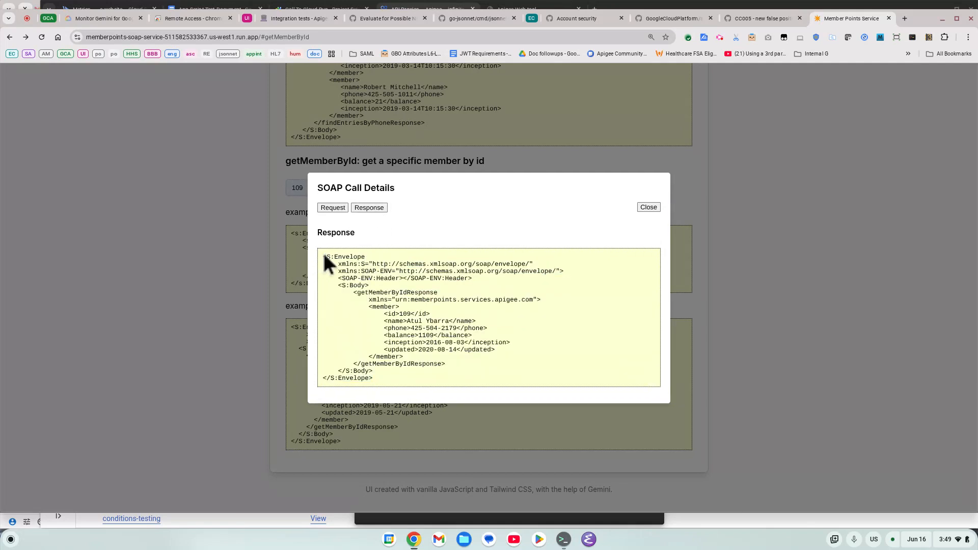
drag(324, 258, 466, 405)
click(466, 405)
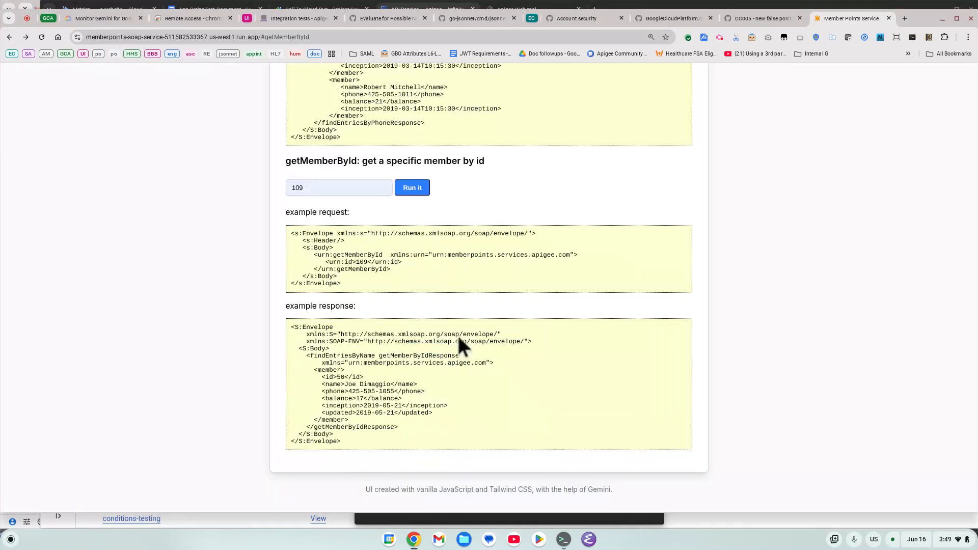
Copy the service URL shown for the /MemberPoints endpoint at the start of its documentation.
scroll(467, 182, up, 1)
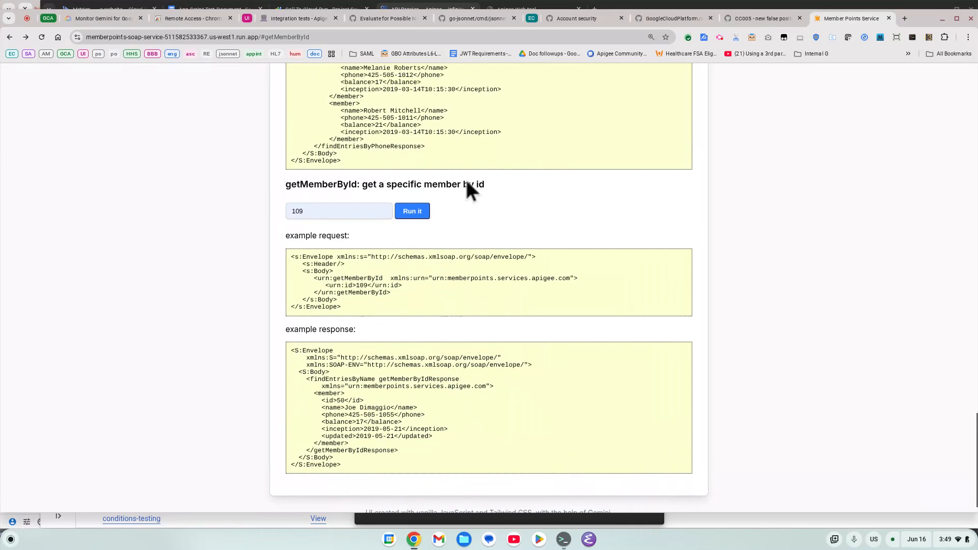
scroll(437, 120, up, 20)
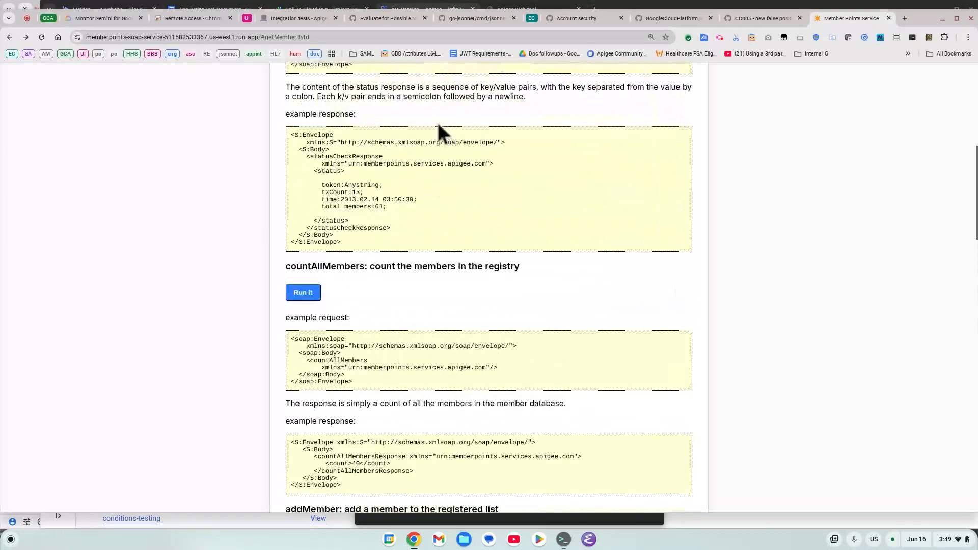
scroll(439, 124, up, 8)
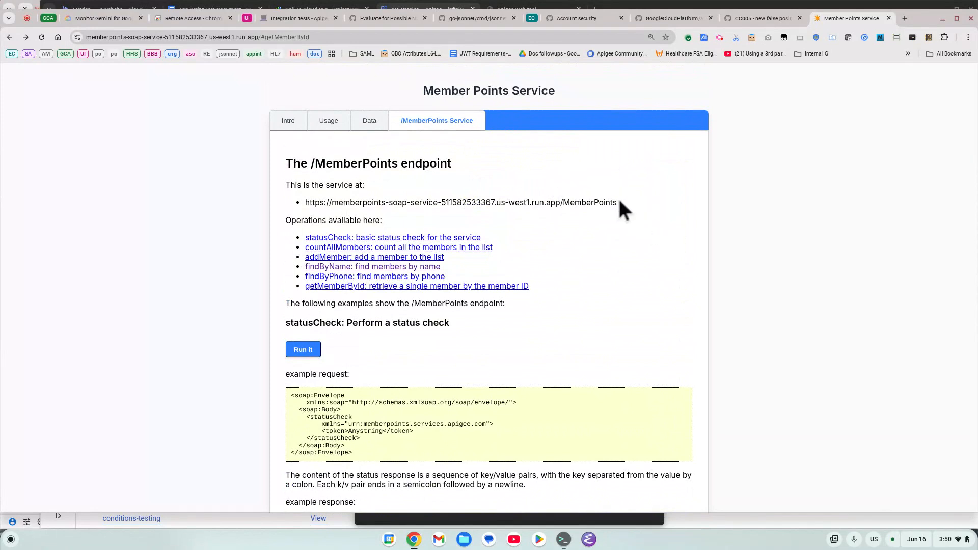
drag(620, 201, 305, 204)
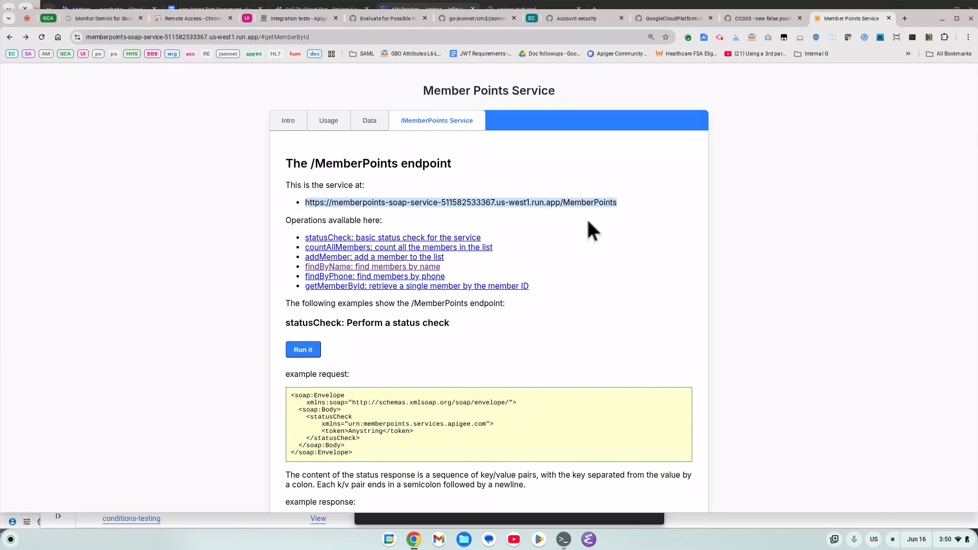
Switch to the Apigee proxy creation form and name the proxy mpoints-proxy with base path /mpoints-proxy.
key(alt+Tab)
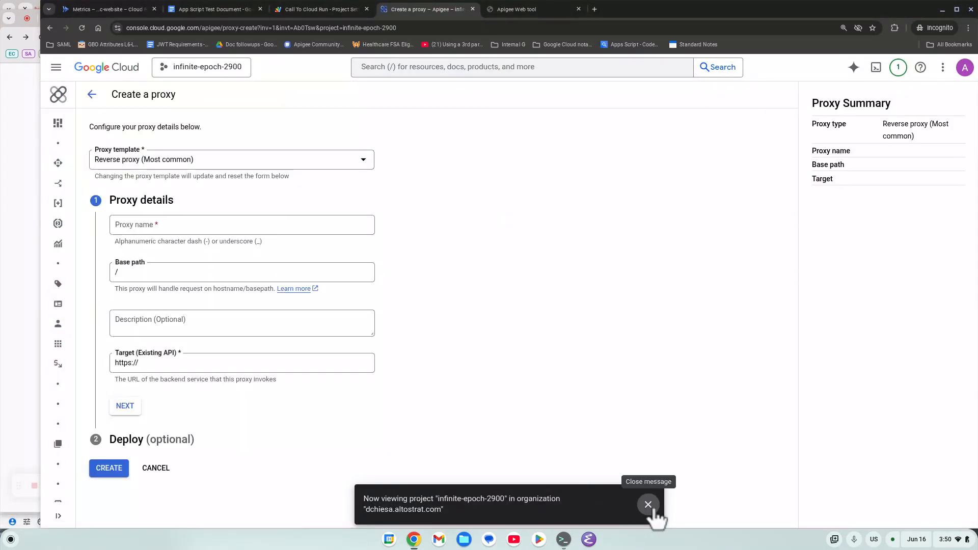
click(201, 224)
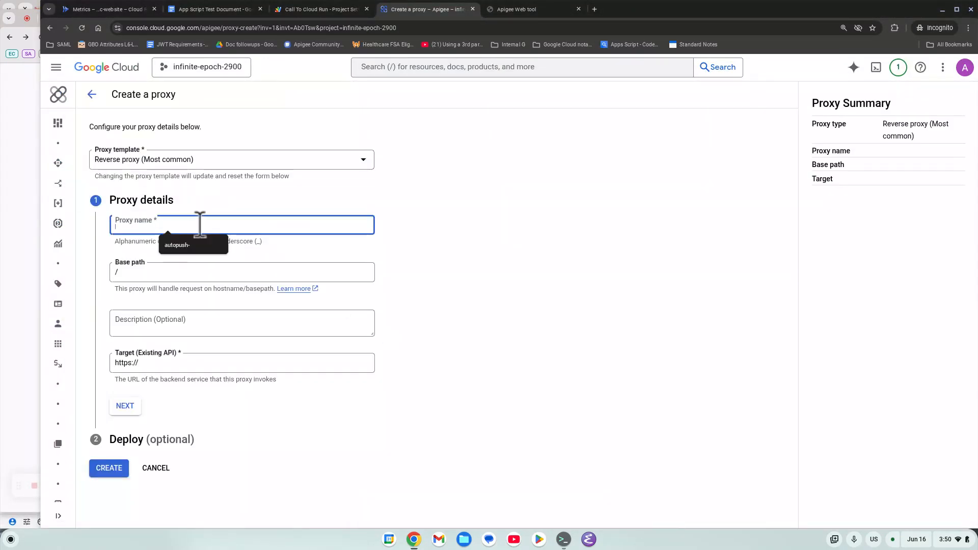
text(m)
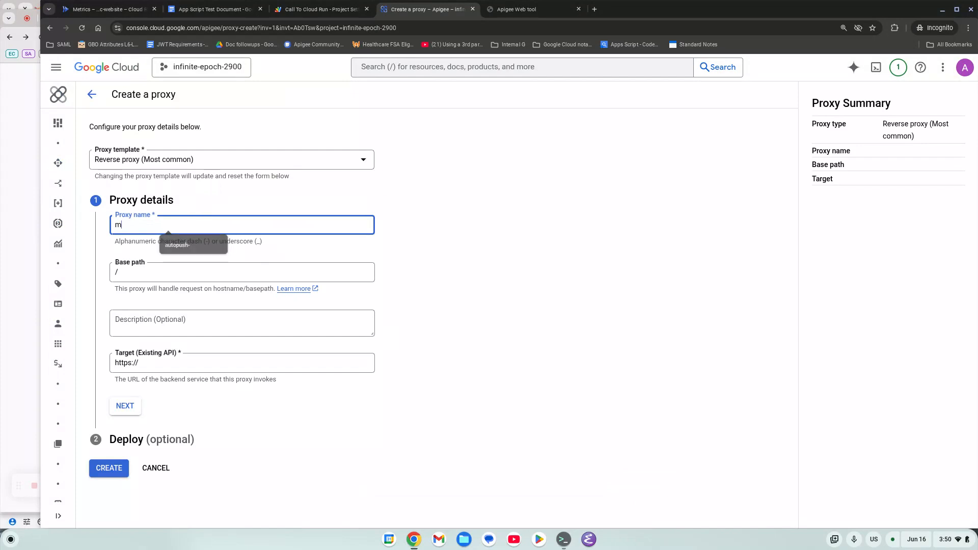
text(points-pro)
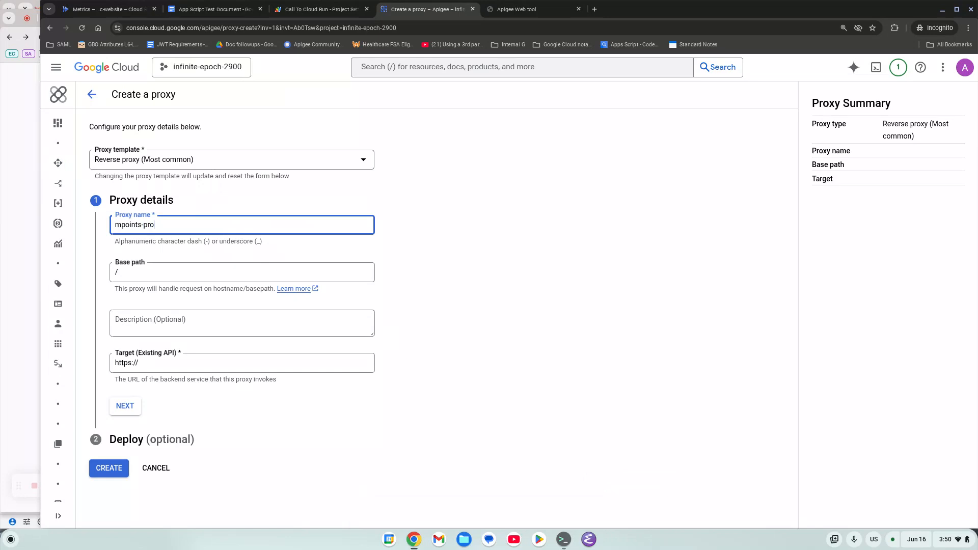
text(xy)
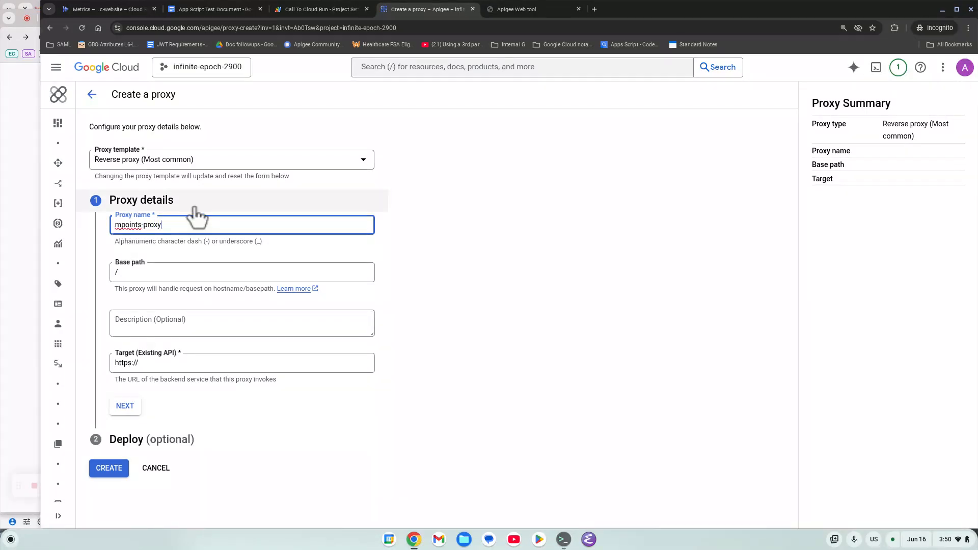
click(236, 271)
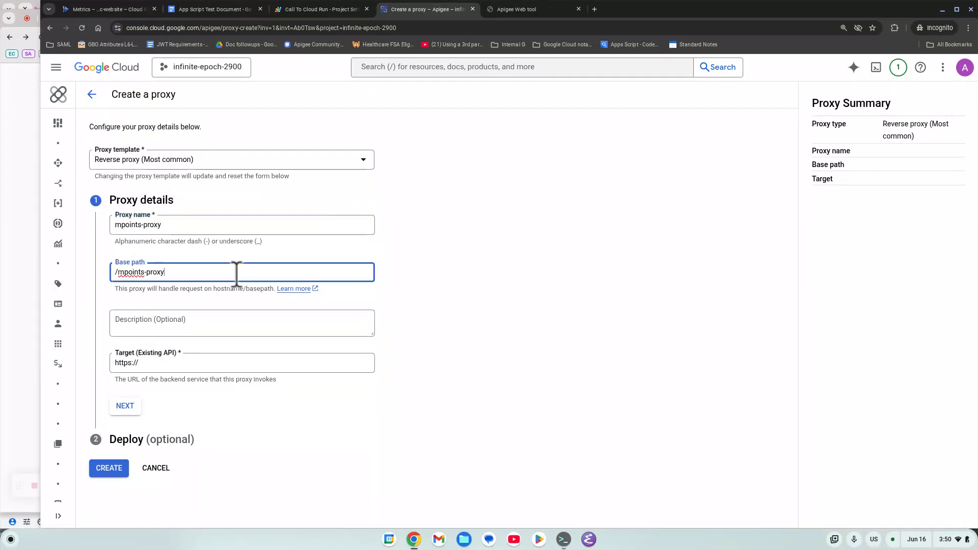
Set the copied /MemberPoints service URL as the proxy's target and create the proxy without choosing a deployment environment.
click(194, 363)
key(ctrl+a)
key(ctrl+v)
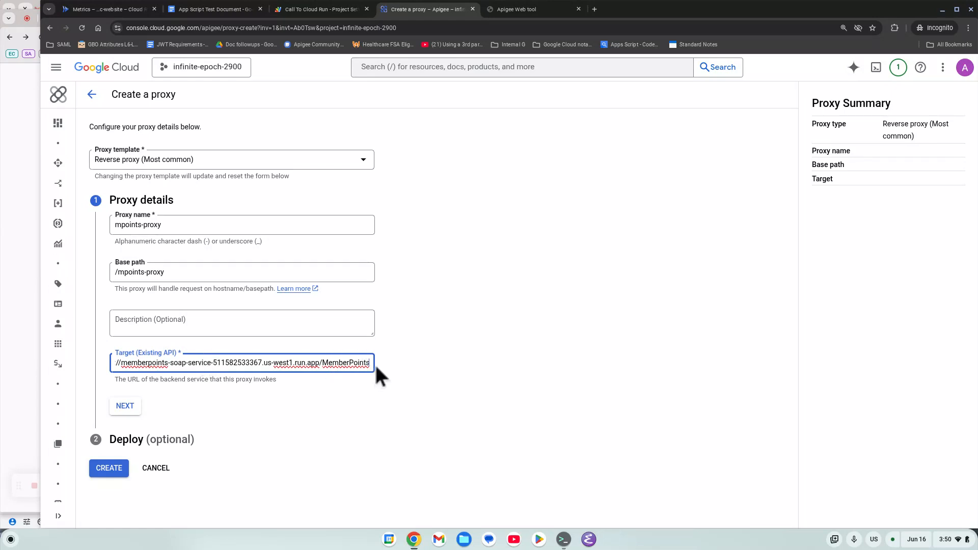
click(127, 408)
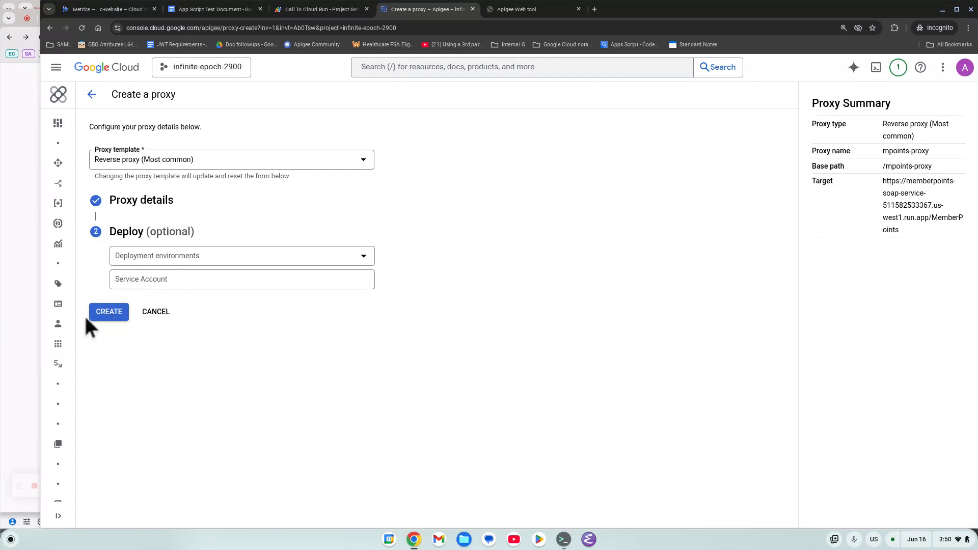
click(109, 318)
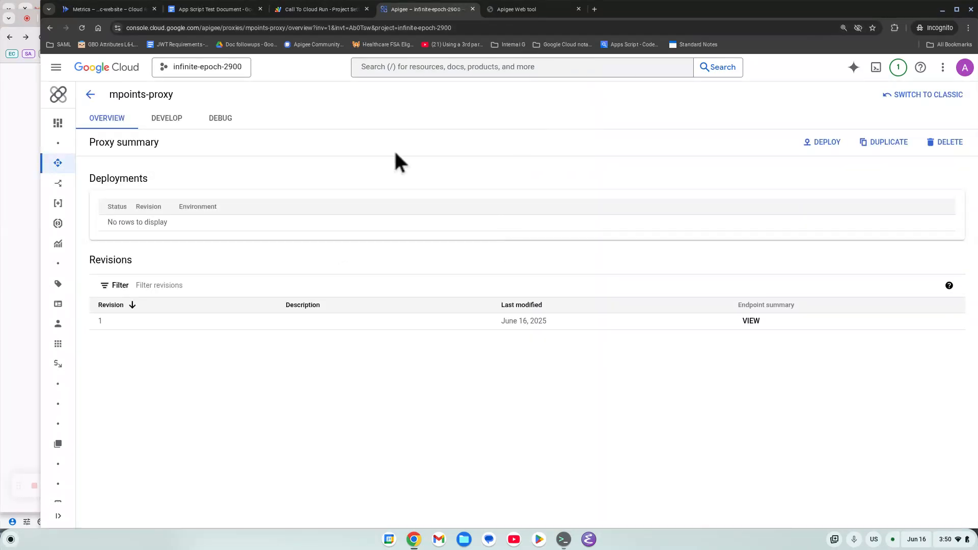
Open the default target endpoint's PreFlow in the mpoints-proxy development editor, and enlarge the flow diagram area.
click(170, 121)
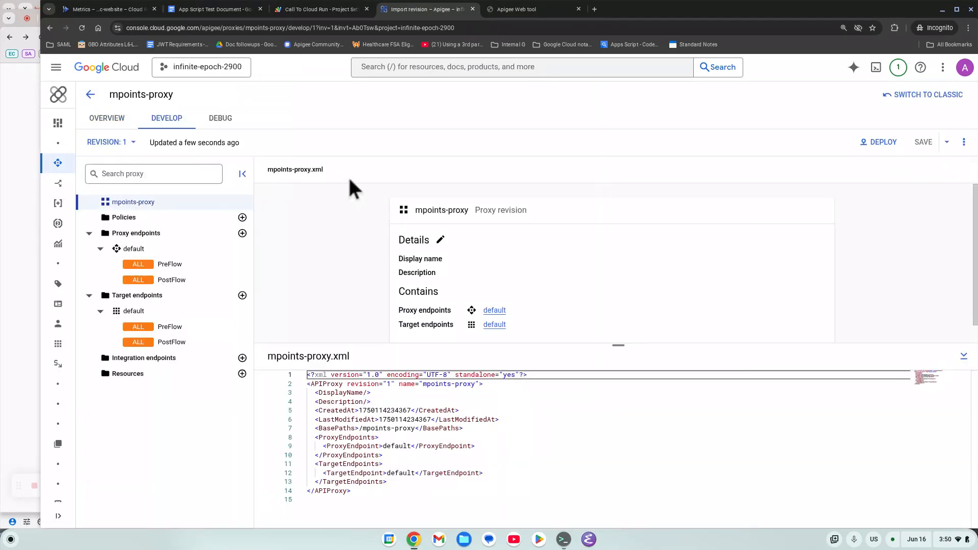
click(171, 327)
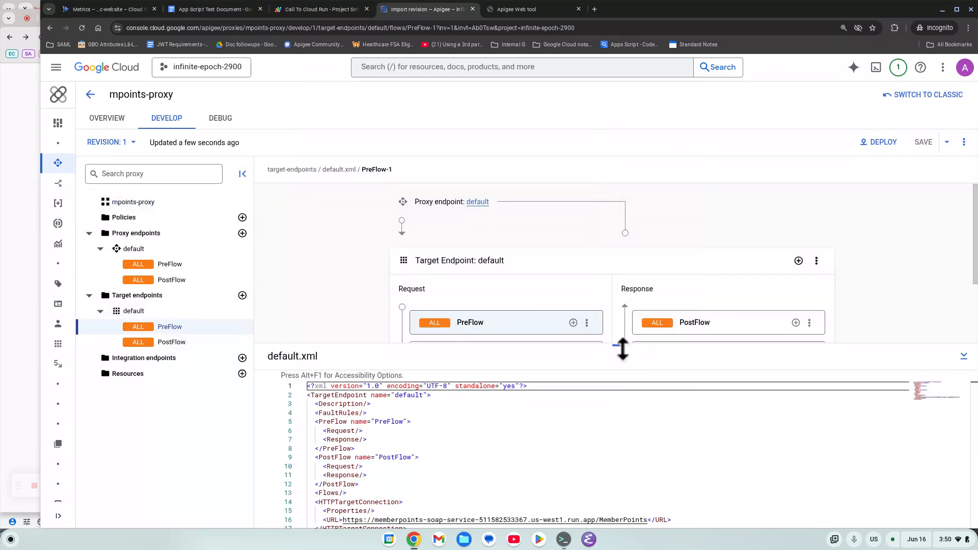
drag(619, 346, 632, 365)
scroll(568, 270, down, 2)
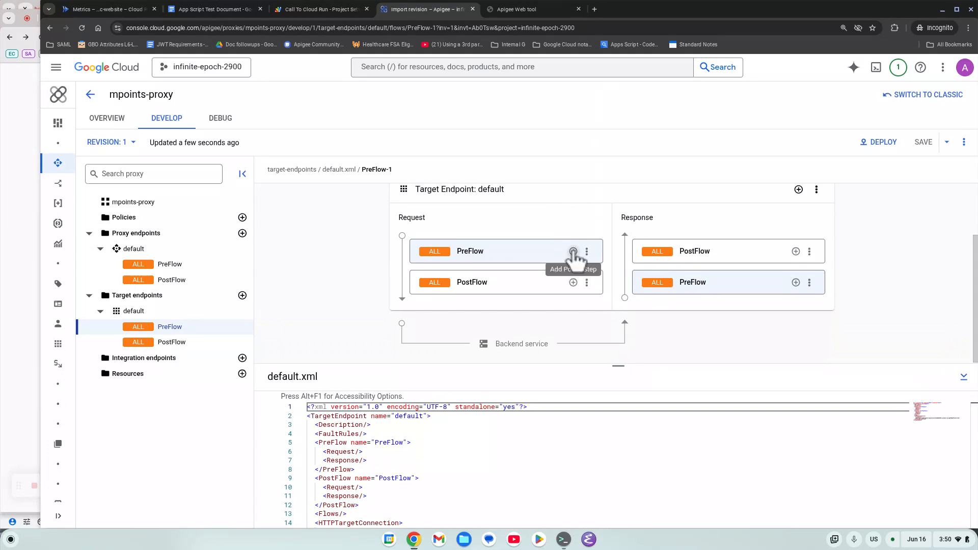
Start a policy step on the target endpoint's request PreFlow, using a new Assign Message policy.
click(573, 252)
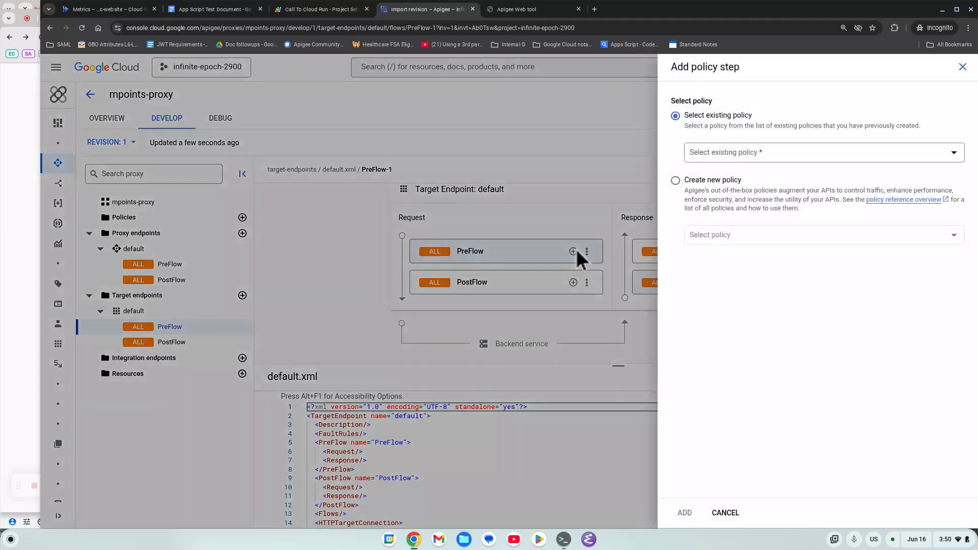
click(726, 152)
key(Escape)
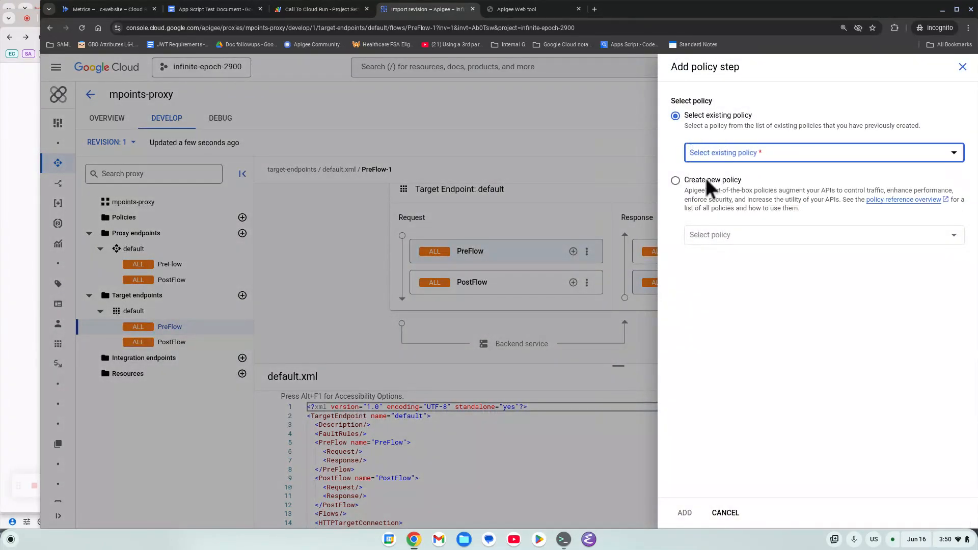
click(675, 181)
click(741, 237)
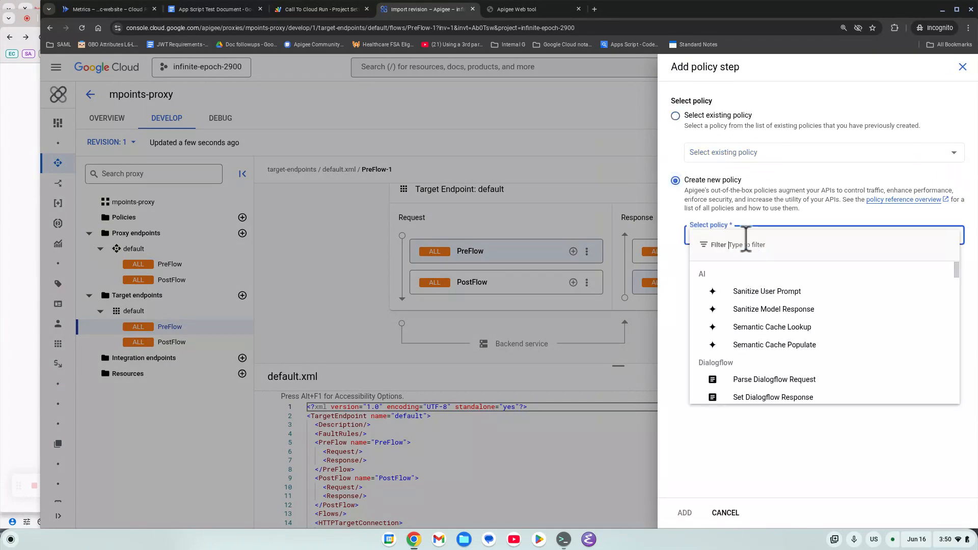
text(assi)
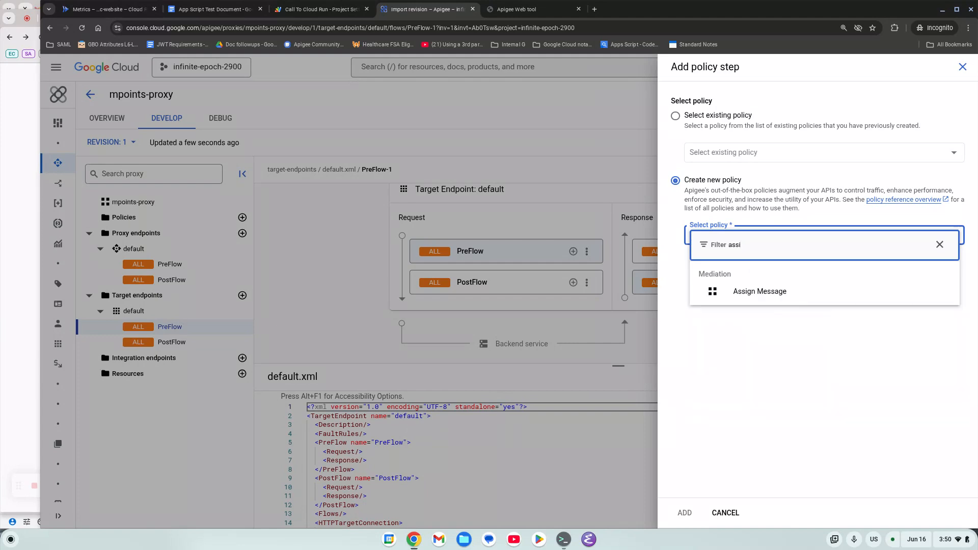
click(783, 297)
Set both the name and the display name of the Assign Message policy to AM-Outbound-APIKEY.
click(746, 287)
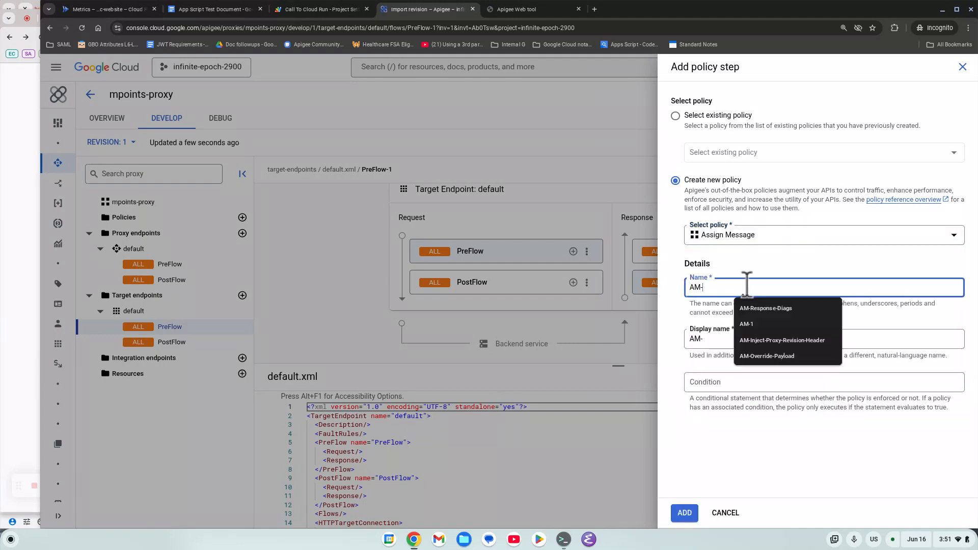
text(Outbound-APIKEY)
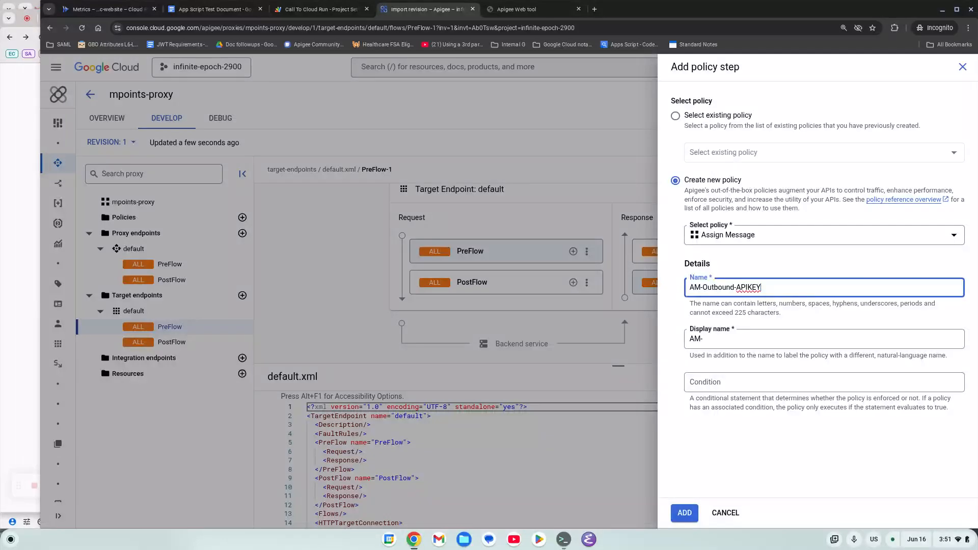
key(ctrl+a)
key(ctrl+c)
key(Tab)
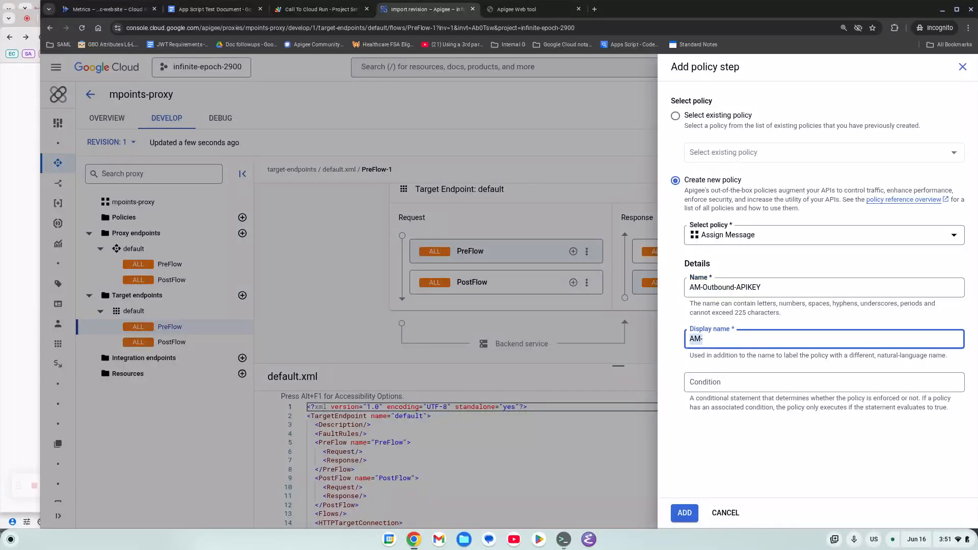
key(ctrl+v)
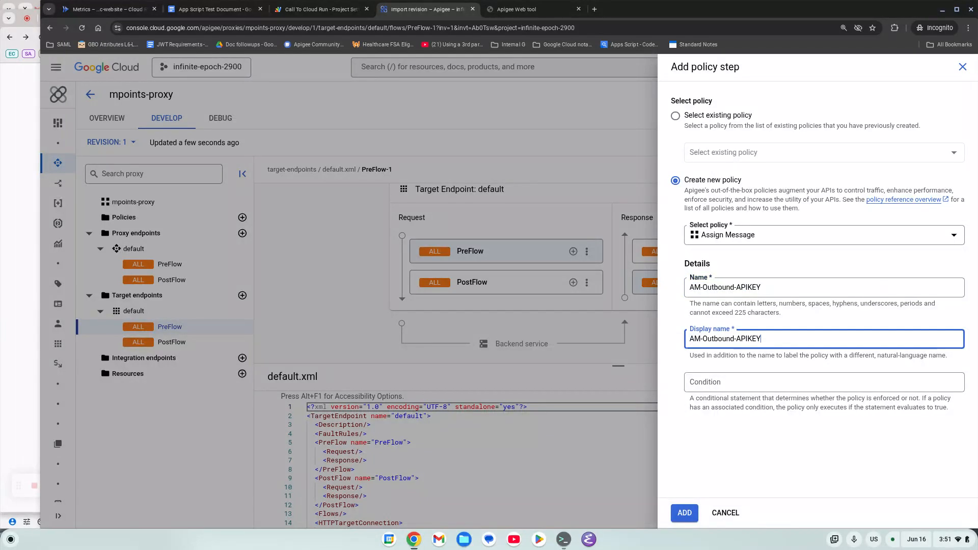
Add the AM-Outbound-APIKEY policy to the target endpoint's request PreFlow and open the policy's XML.
click(686, 515)
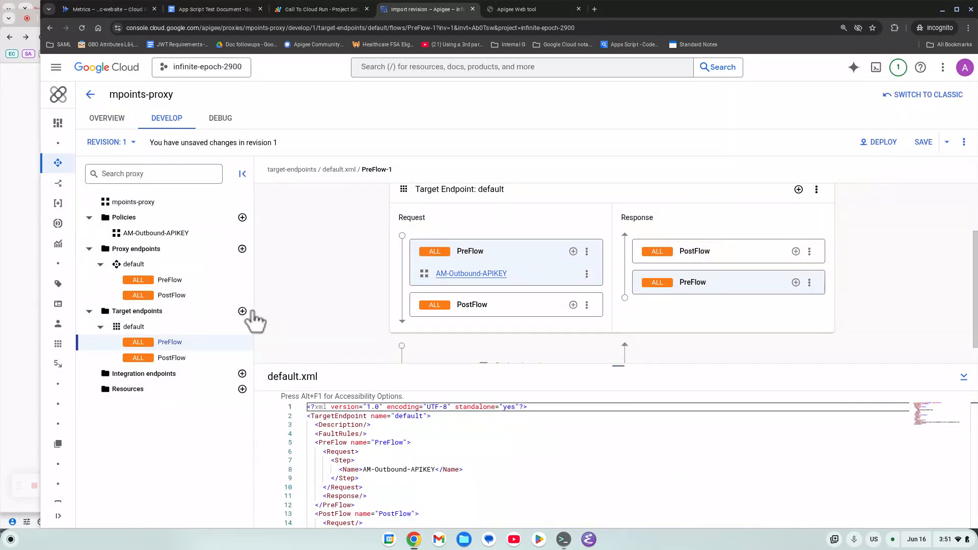
click(193, 235)
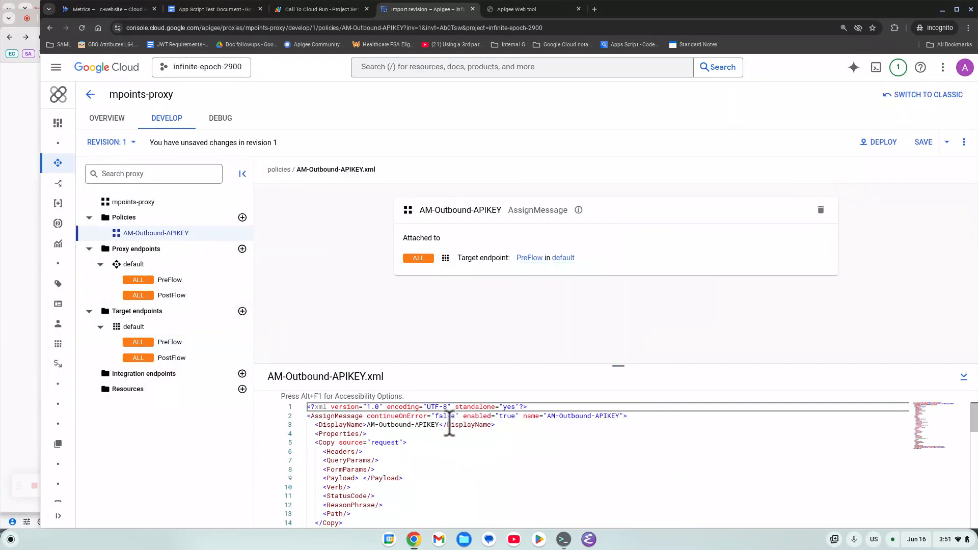
Switch to the terminal's notes file and copy the AssignMessage Set block through its closing AssignMessage tag.
key(alt+Tab)
key(alt+Tab)
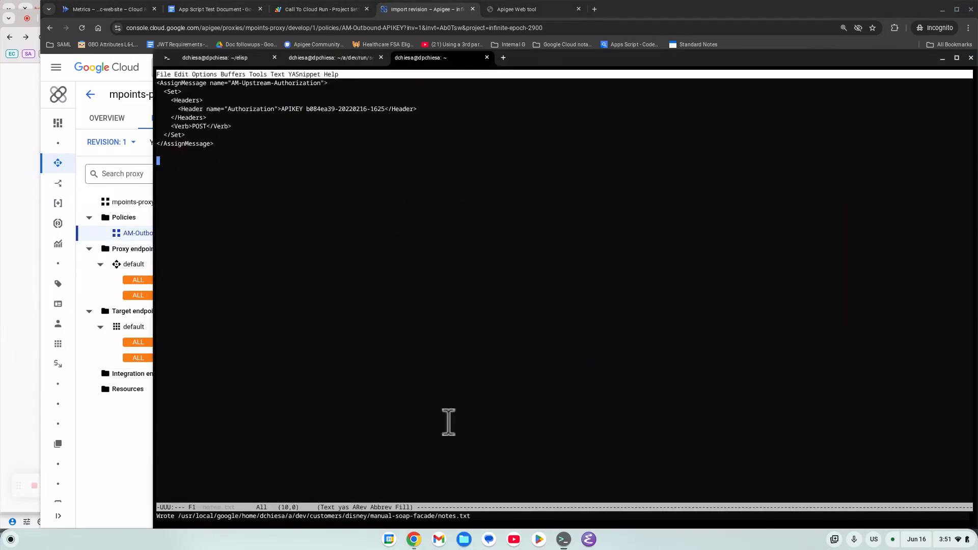
key(ctrl+x)
key(h)
key(ctrl+w)
key(ctrl+y)
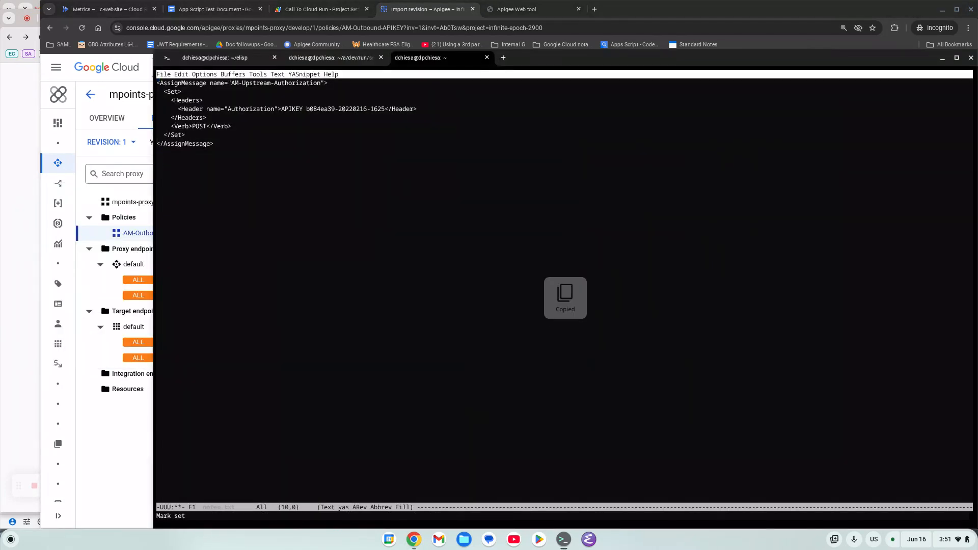
key(Up)
key(shift+Up)
key(shift+Up)
key(shift+Up)
key(shift+Up)
key(shift+Up)
key(shift+Up)
key(shift+Up)
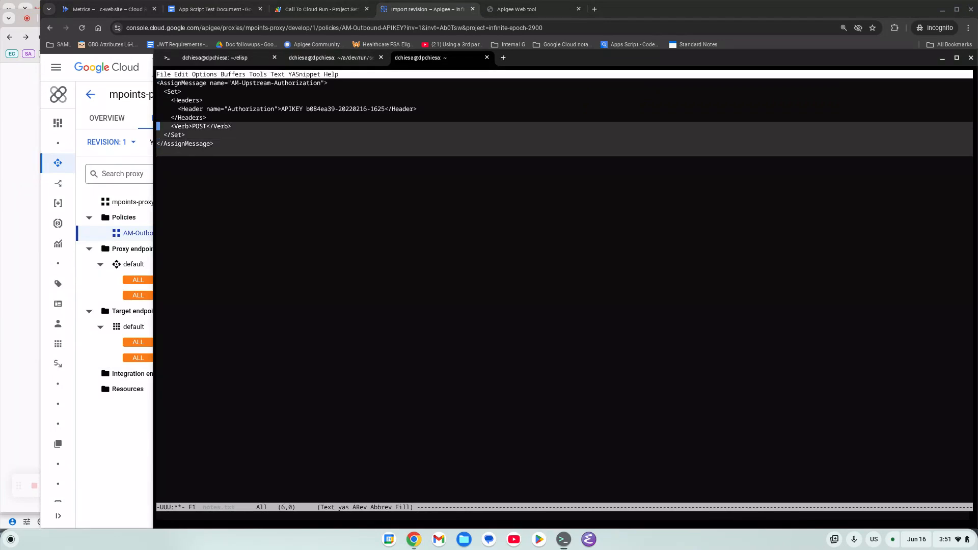
key(alt+w)
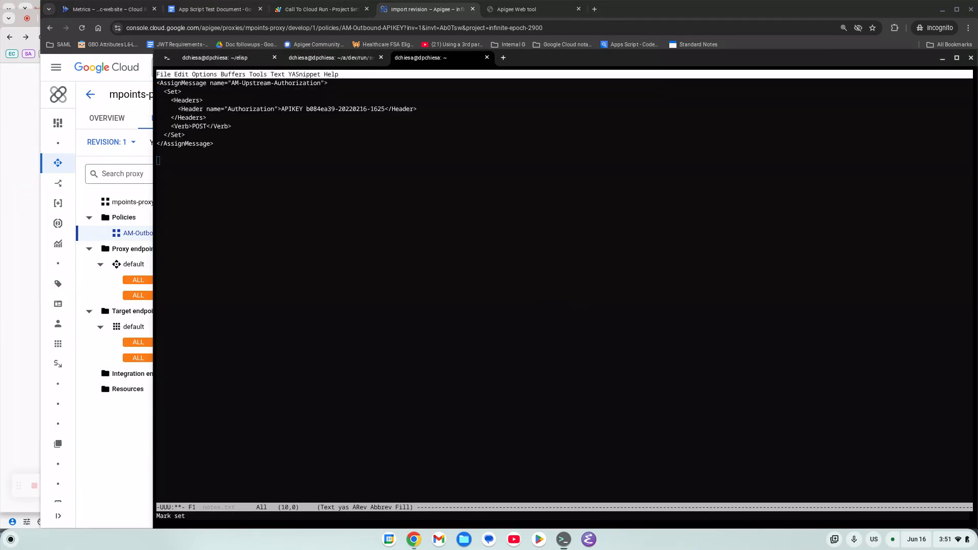
Back in Apigee, replace the policy's default XML body with the copied Set block containing the Authorization header's API key and the POST verb.
key(alt+Tab)
drag(308, 416, 405, 542)
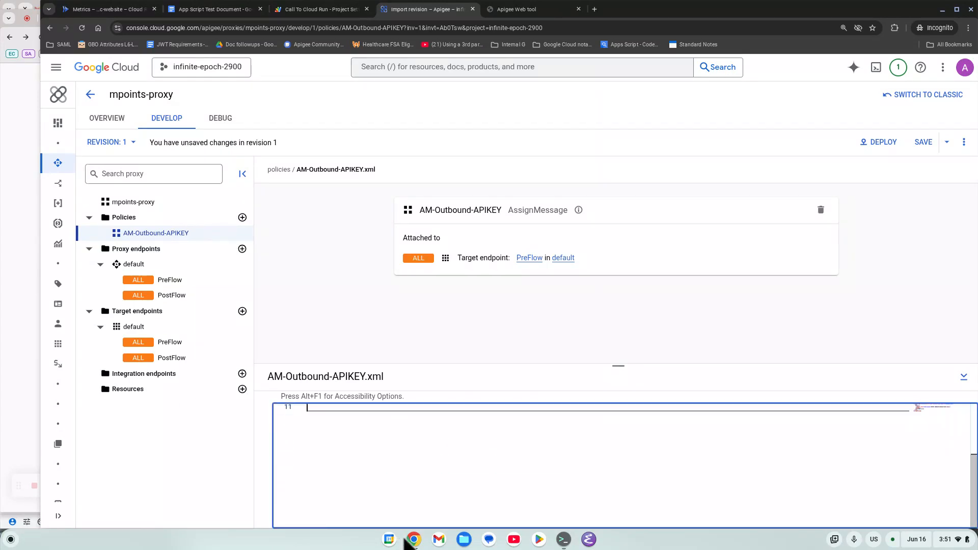
key(ctrl+v)
key(Up)
key(Up)
key(Up)
key(Up)
key(Up)
key(Up)
key(Up)
key(Up)
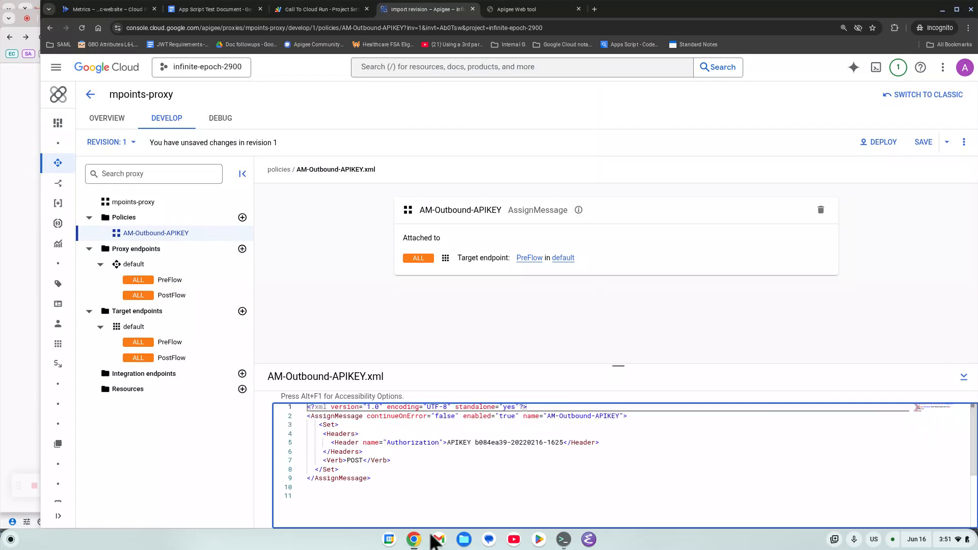
double_click(421, 443)
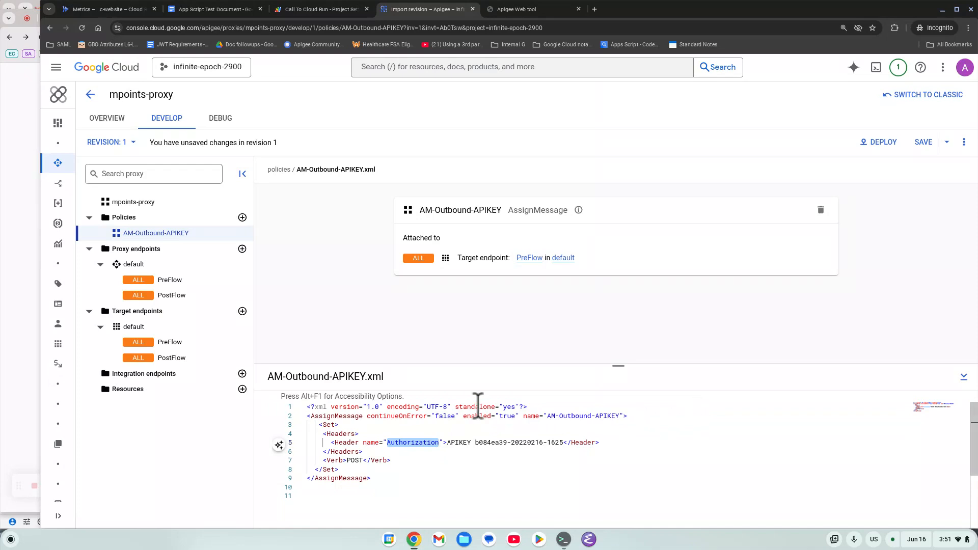
Save the proxy and deploy revision 1 to the eval environment without a service account.
click(923, 145)
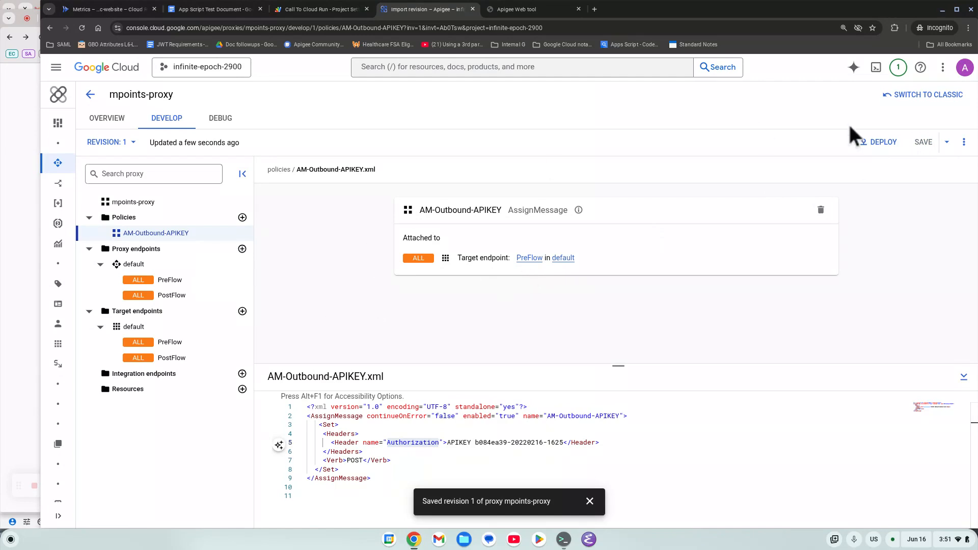
click(872, 142)
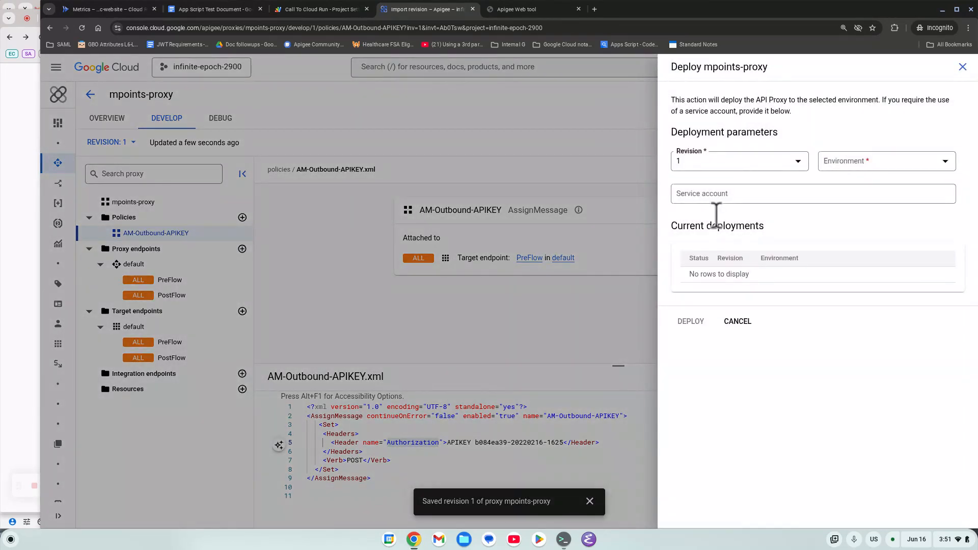
click(886, 162)
click(852, 206)
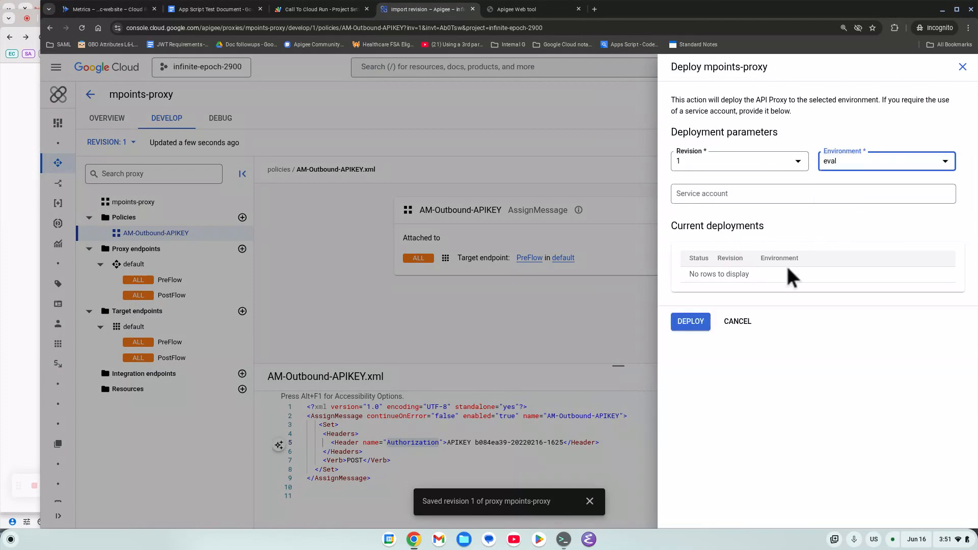
click(693, 322)
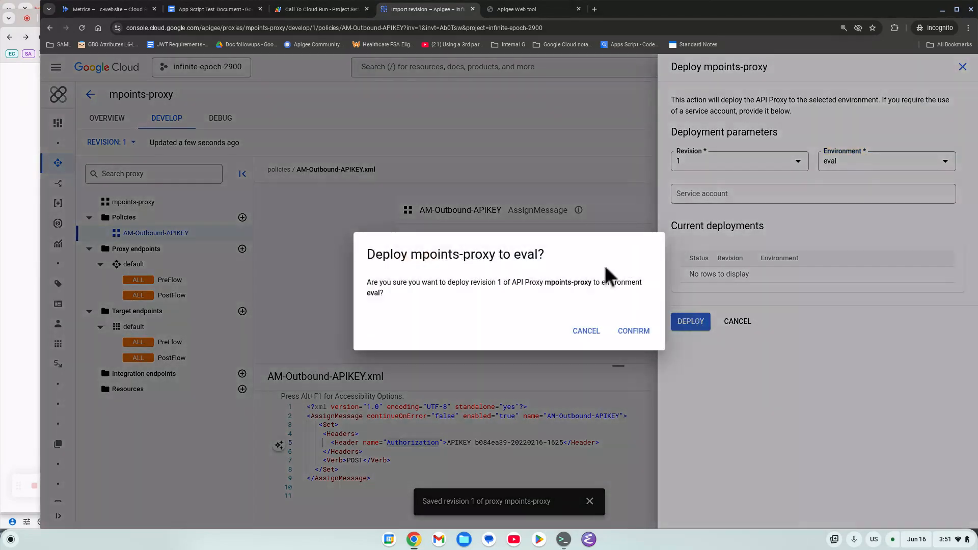
click(638, 335)
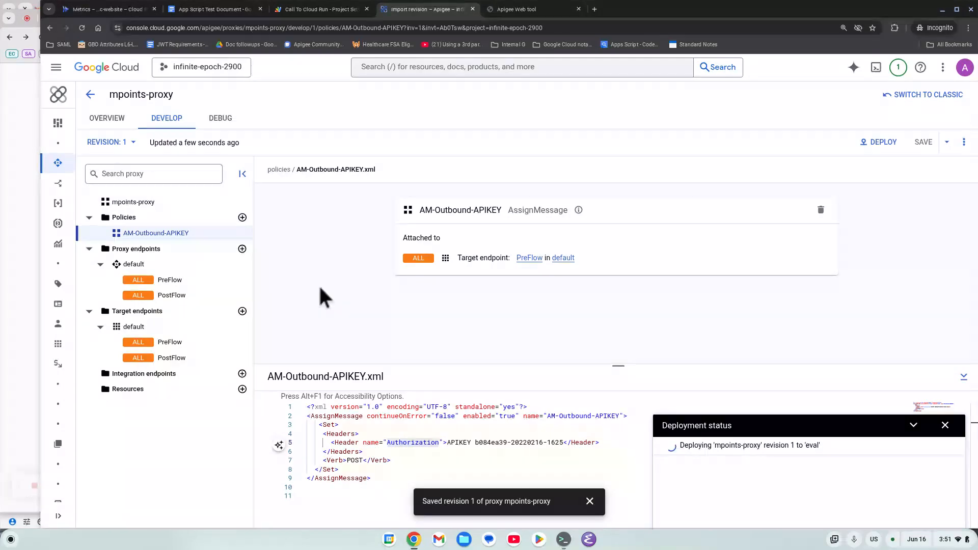
Start a debug session for mpoints-proxy on eval - 1 with no transaction filter.
click(220, 118)
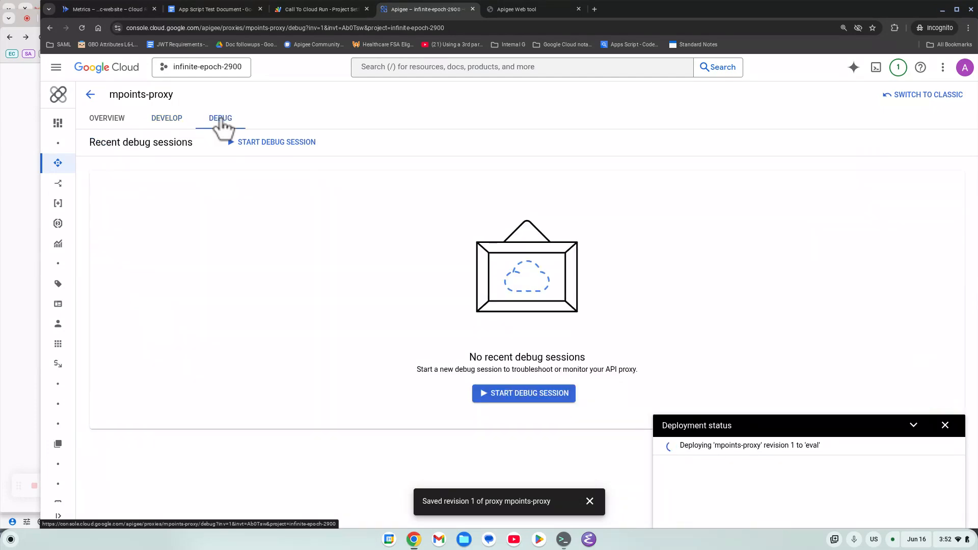
click(530, 396)
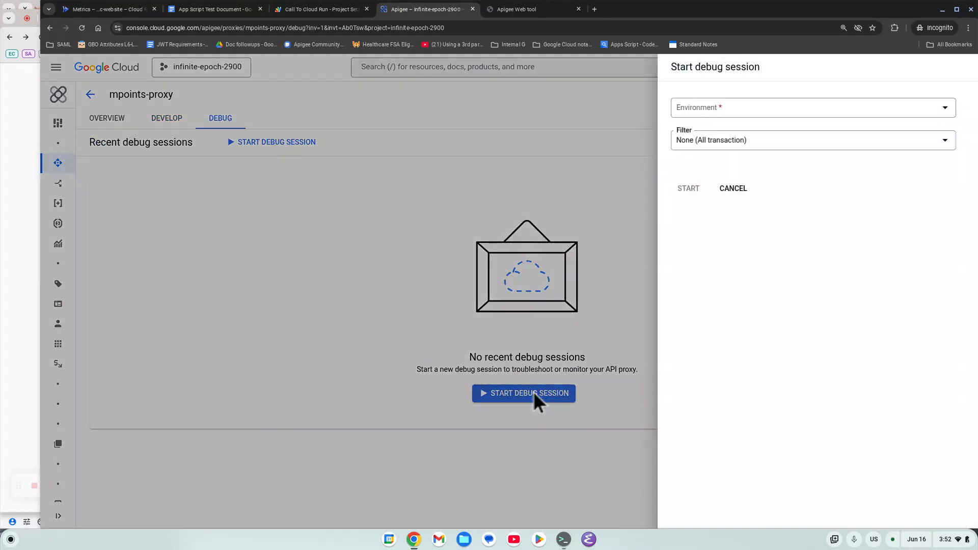
click(719, 115)
click(727, 127)
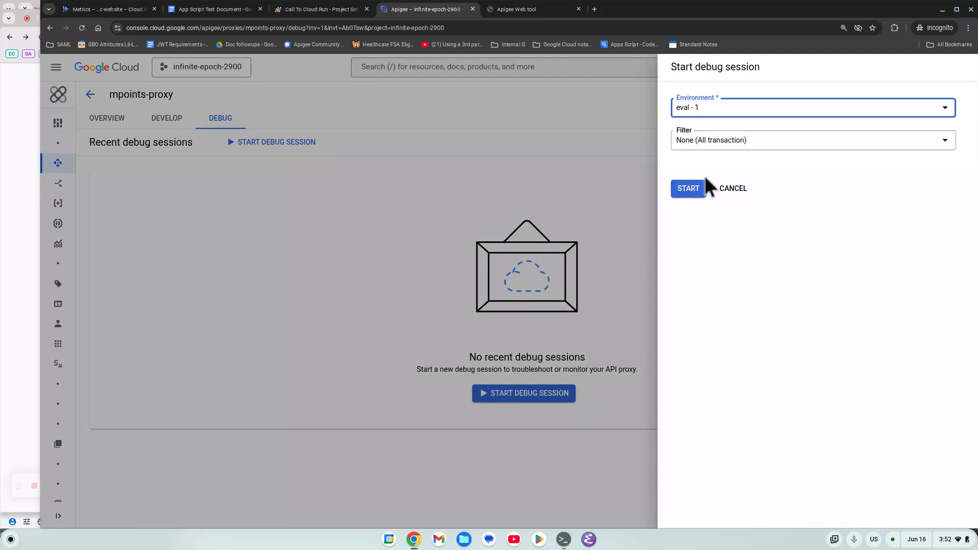
click(698, 189)
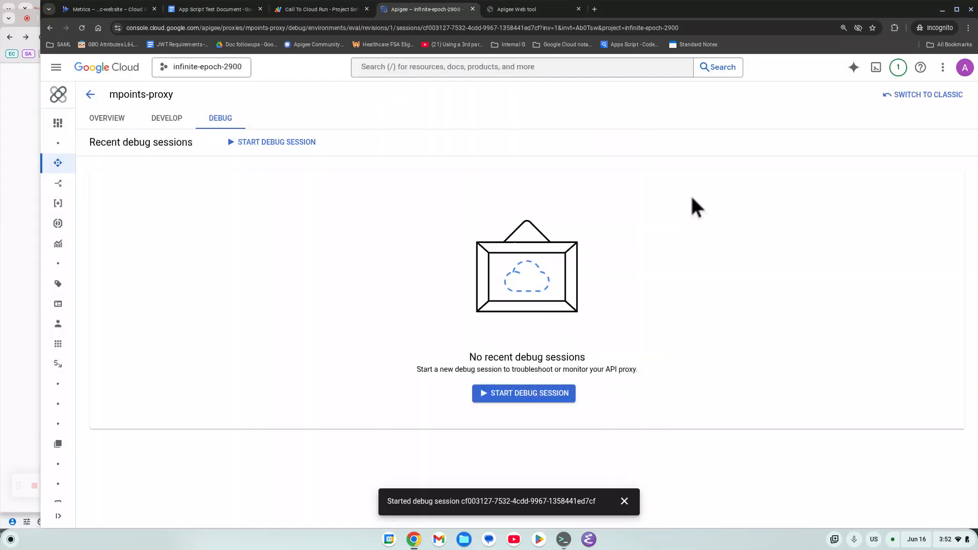
Switch to the terminal and call the proxy with curl -i $apigee/mpoints-proxy.
key(alt+Tab)
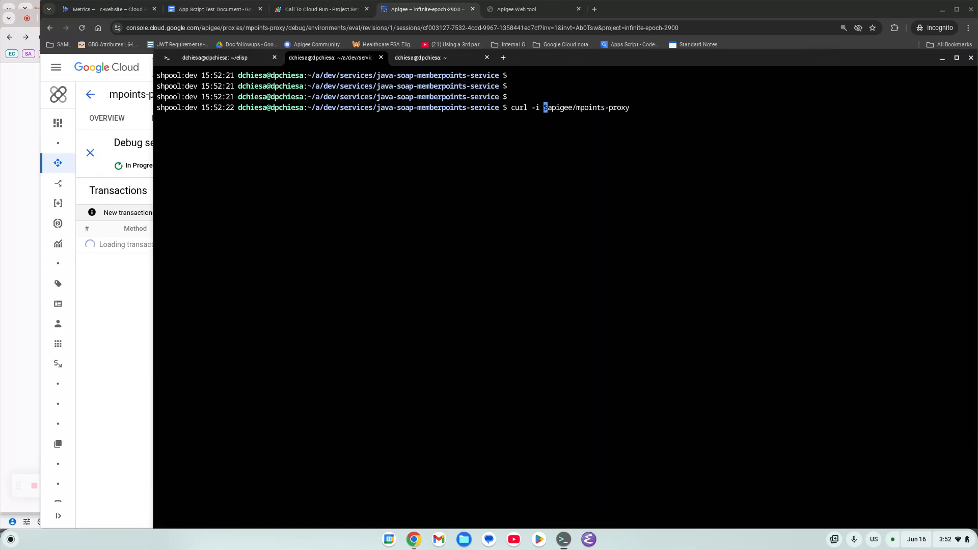
key(Return)
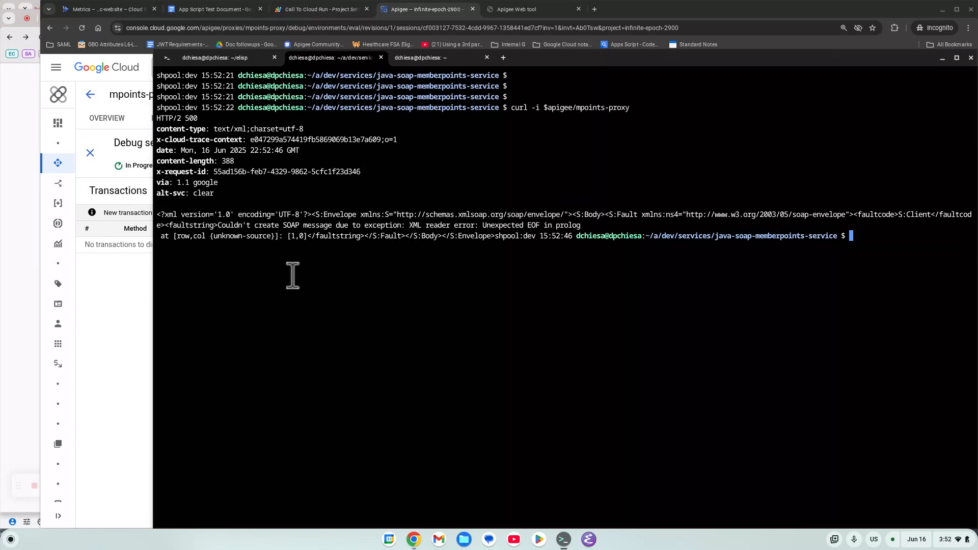
key(Up)
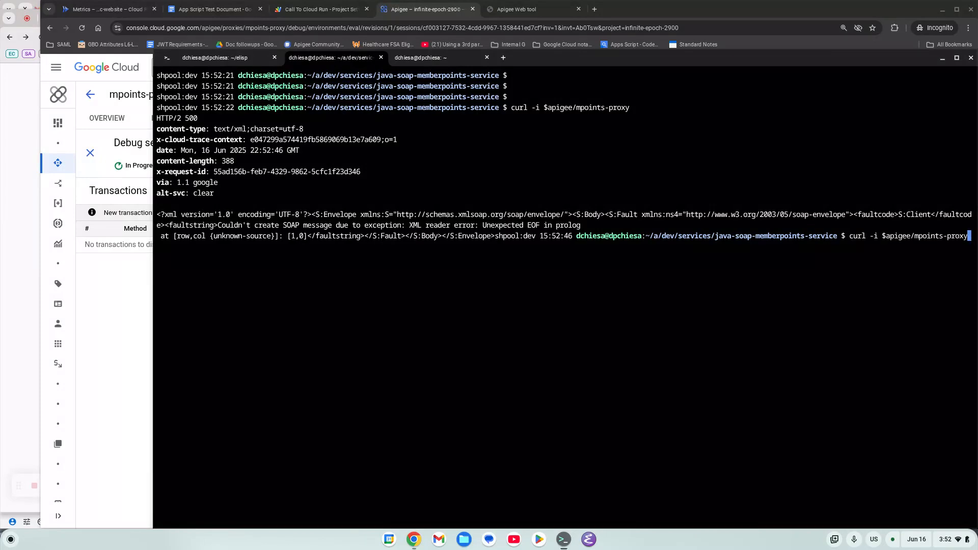
key(ctrl+c)
key(ctrl+c)
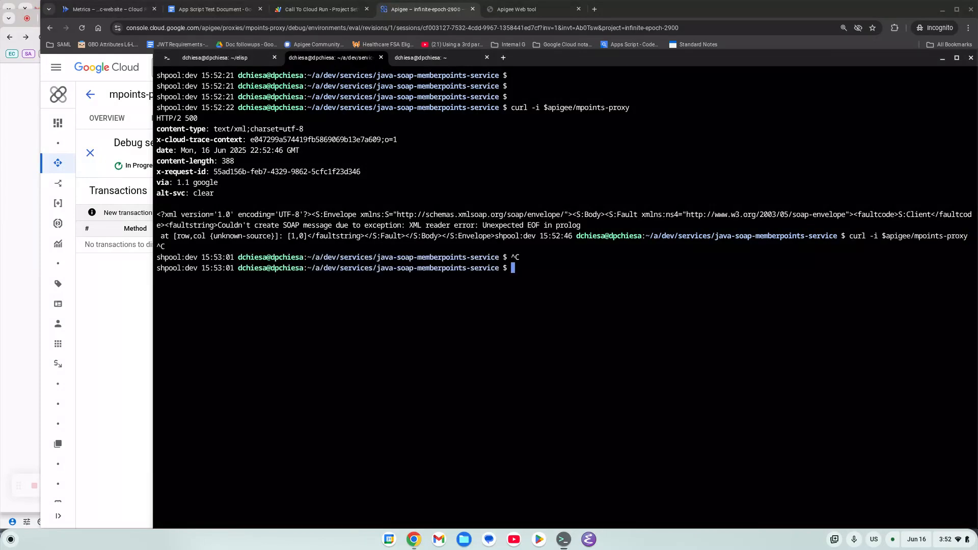
Call the proxy again as a POST request with the body '<doc/>' and highlight the response's status line.
key(Up)
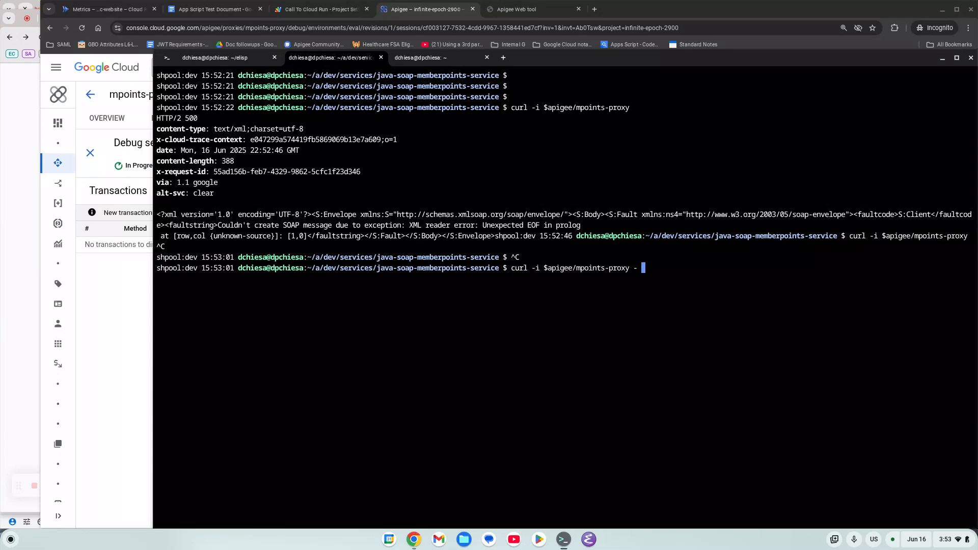
text(PO)
text(ST -d '<doc/>)
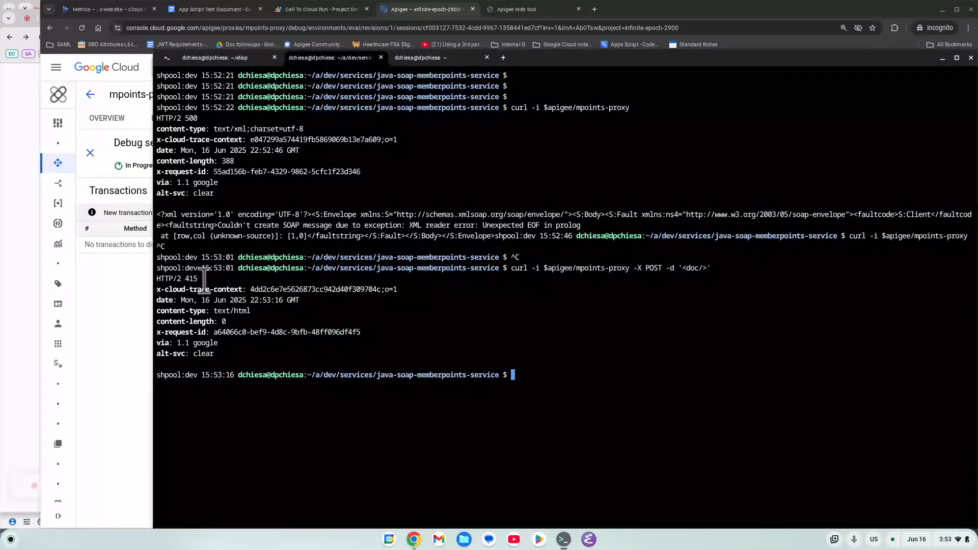
drag(205, 279, 150, 278)
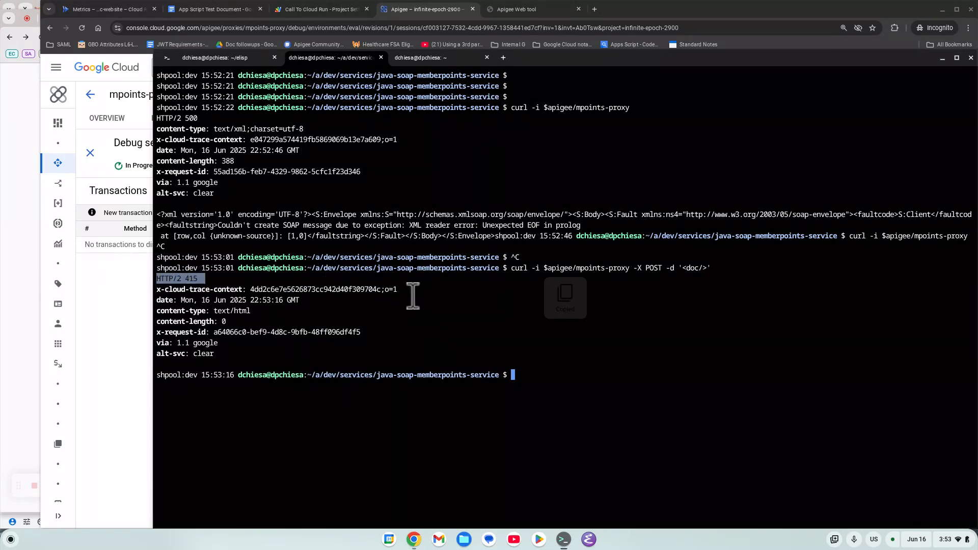
Repeat the POST request with an added content-type:text/xml header.
key(Up)
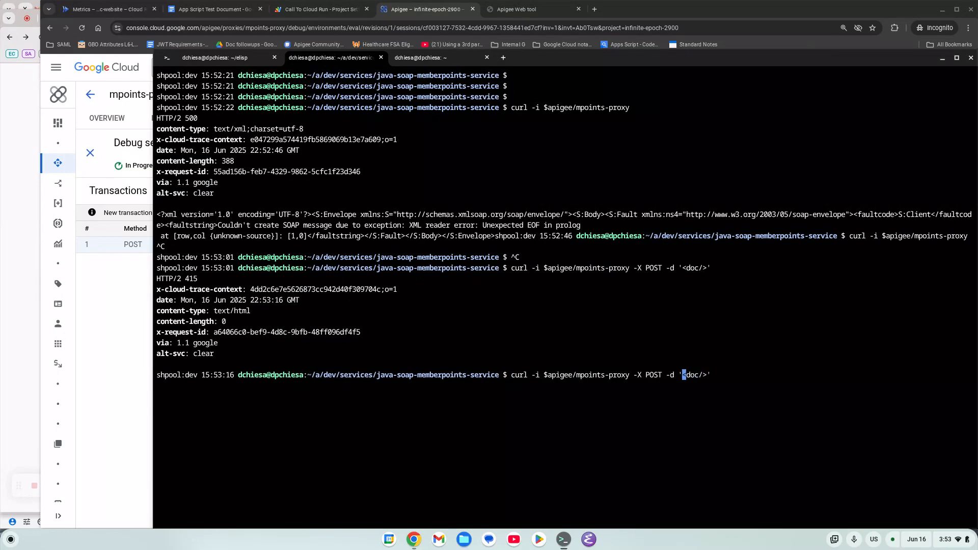
text(-H )
text(content-type)
text(:text/xml  -)
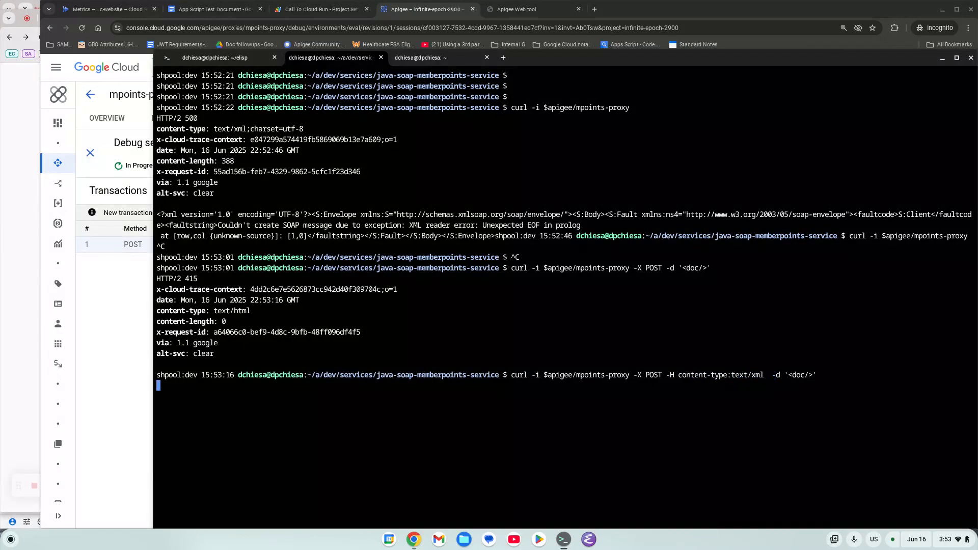
key(Return)
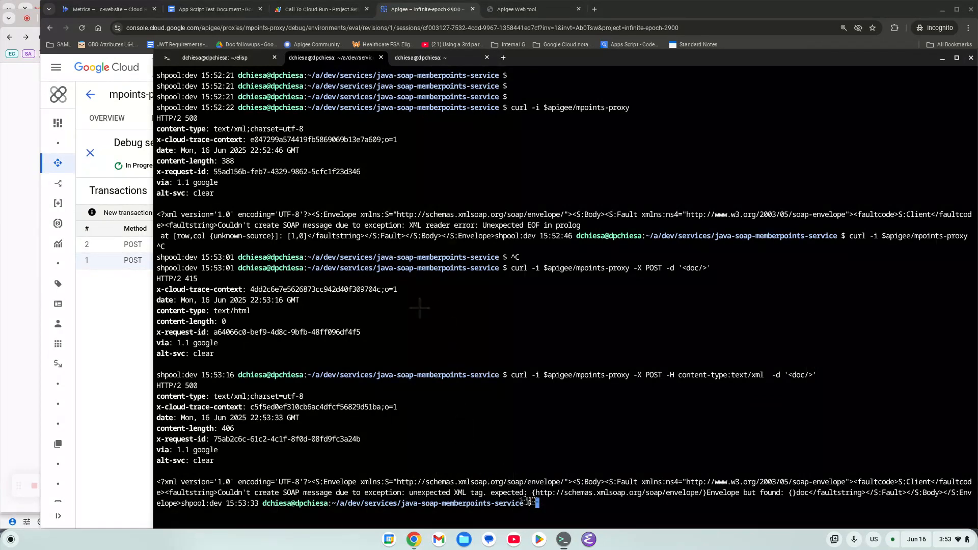
Switch to the Member Points Service page and copy the getMemberById example request envelope.
key(alt+Tab)
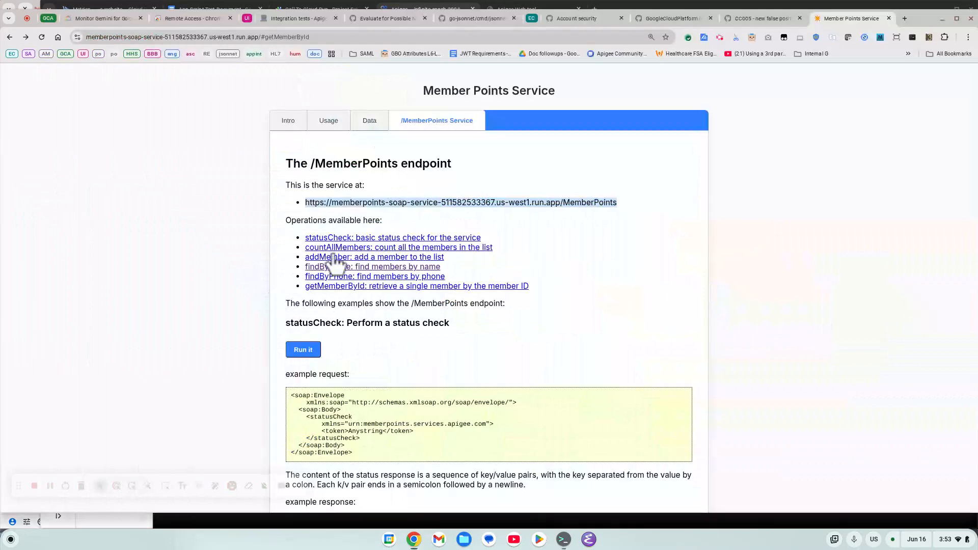
scroll(414, 329, down, 20)
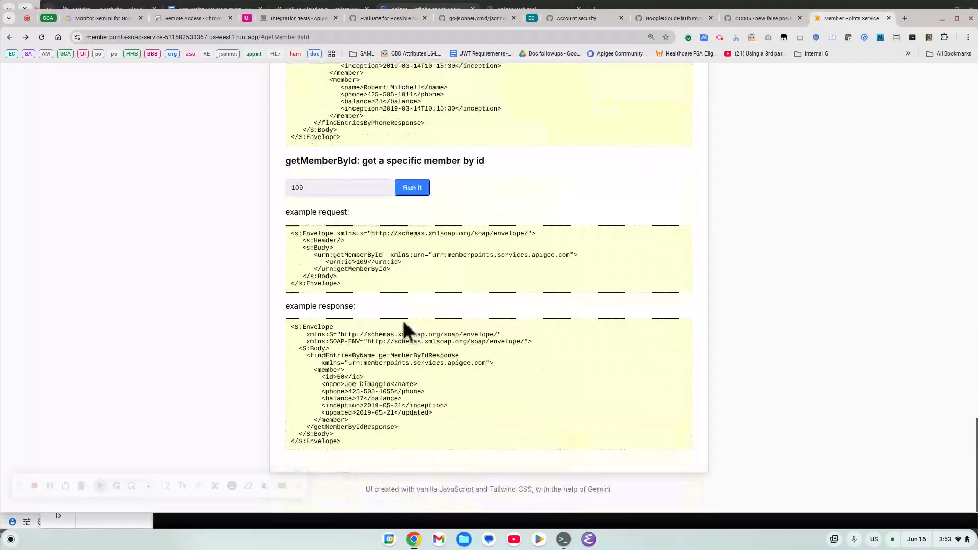
drag(341, 283, 276, 231)
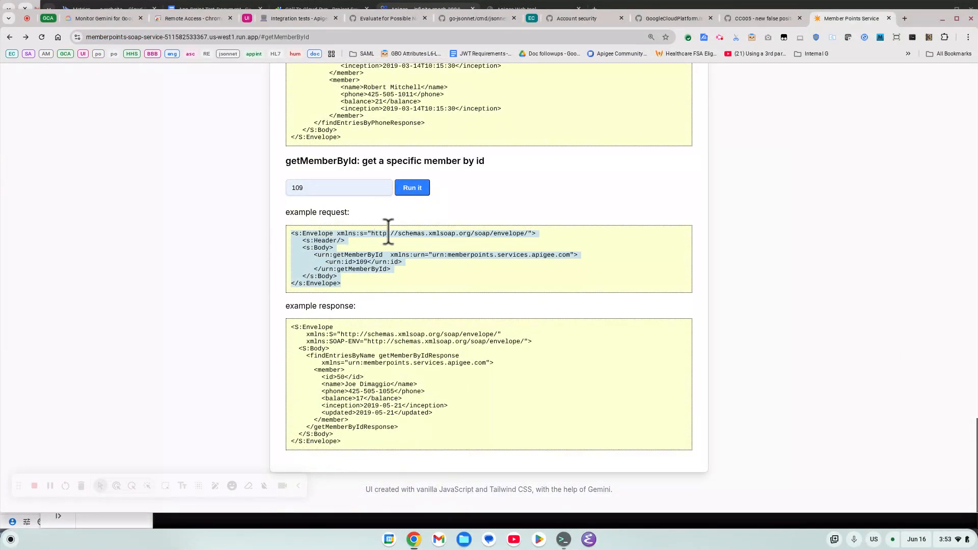
Switch to the terminal and clear the output of the earlier curl calls.
key(alt+Tab)
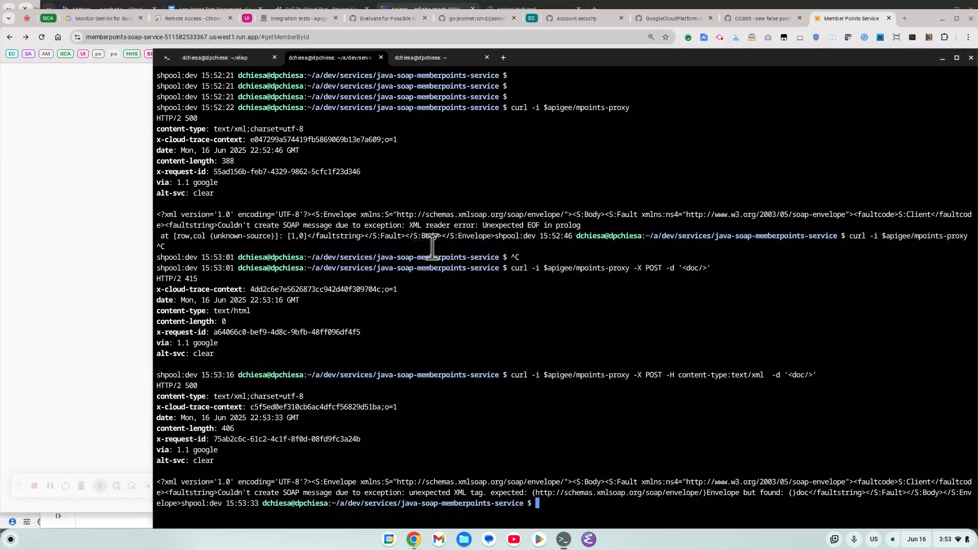
text(clear)
key(Return)
key(Return)
key(Return)
text(clear)
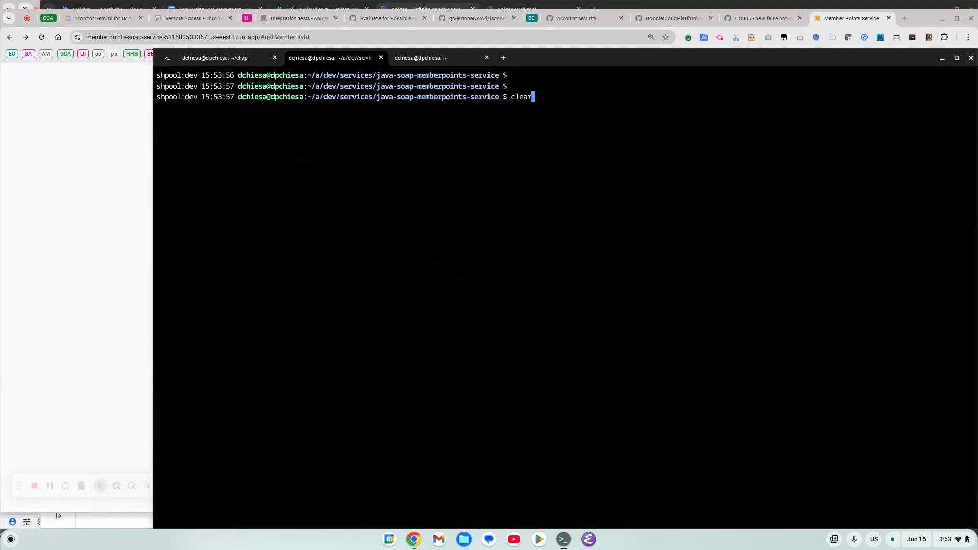
Repeat the text/xml POST request to mpoints-proxy with the copied getMemberById envelope as its body, and highlight the XML response.
key(Up)
key(Up)
key(BackSpace)
key(BackSpace)
key(BackSpace)
key(BackSpace)
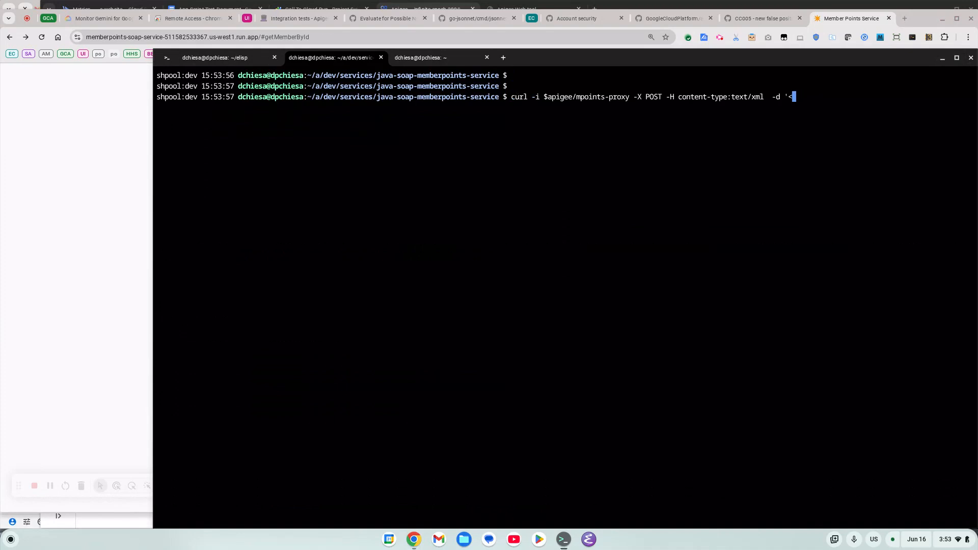
key(ctrl+shift+v)
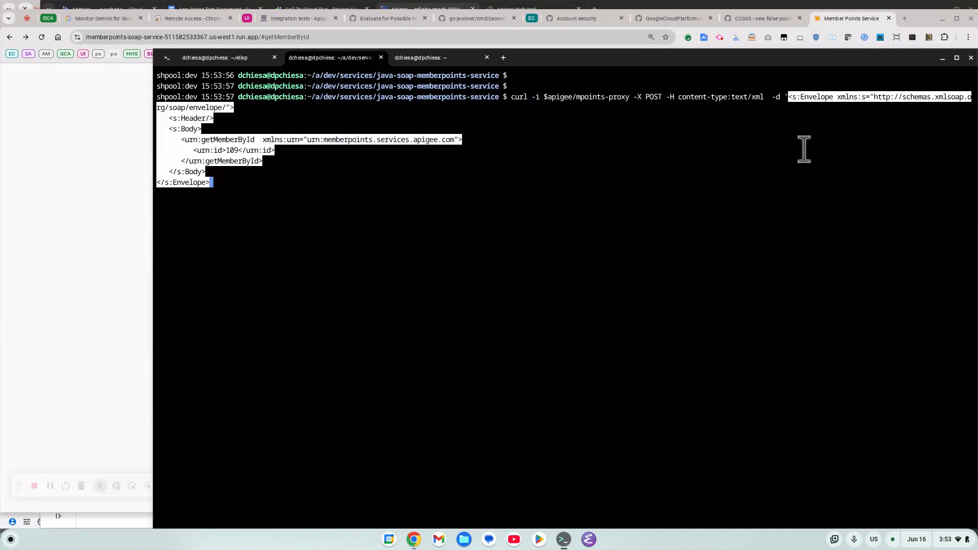
text(')
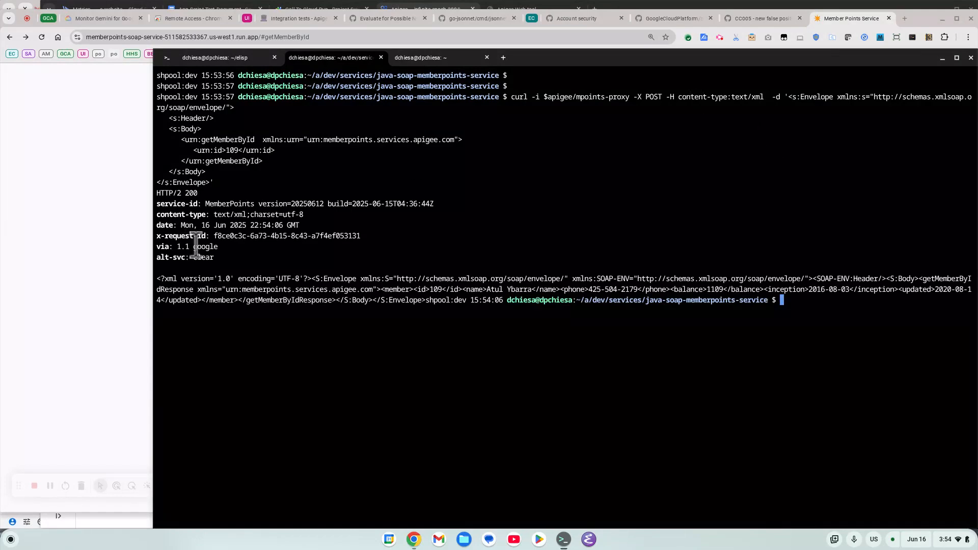
drag(157, 281, 381, 299)
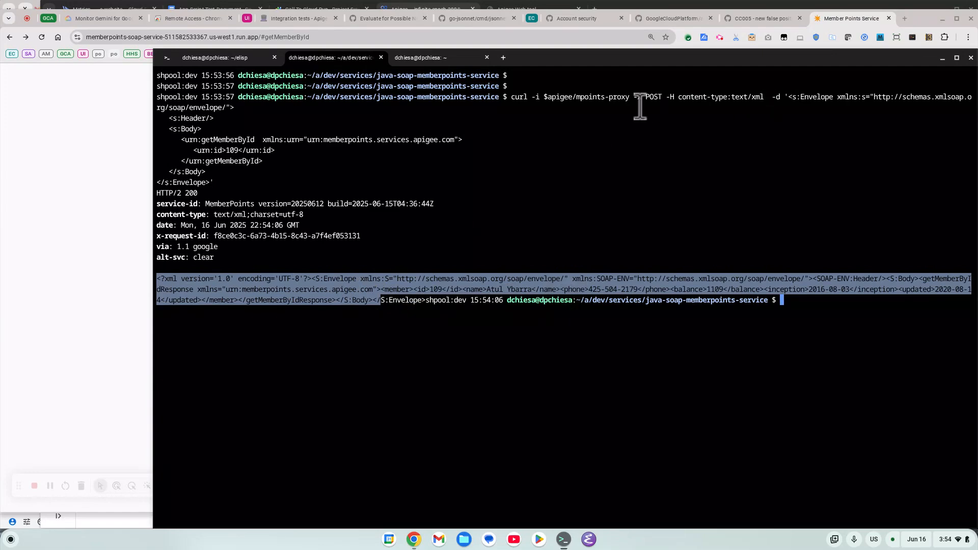
Switch to the Apigee debug session, dismiss the survey, and inspect the AM-Outbound-APIKEY step of transaction 3.
key(alt+Tab)
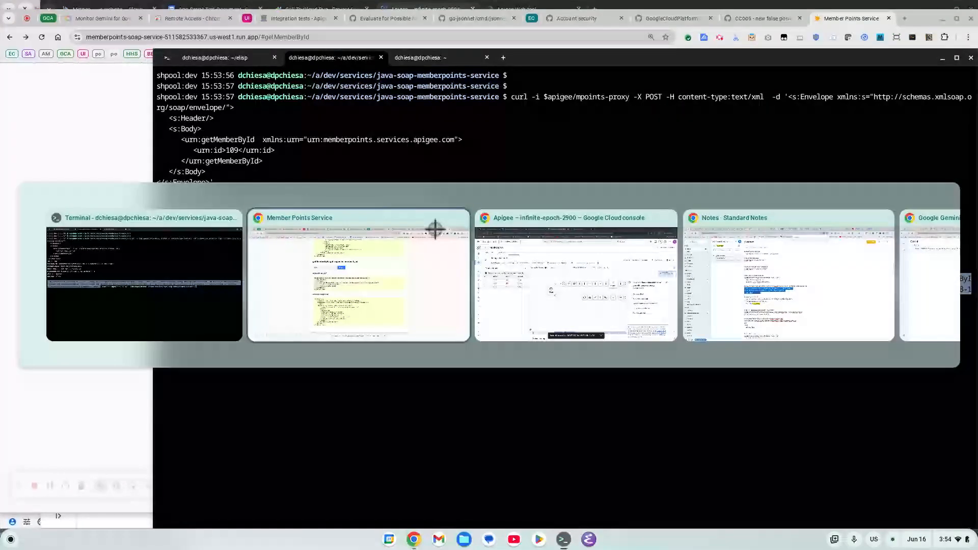
key(alt+Tab)
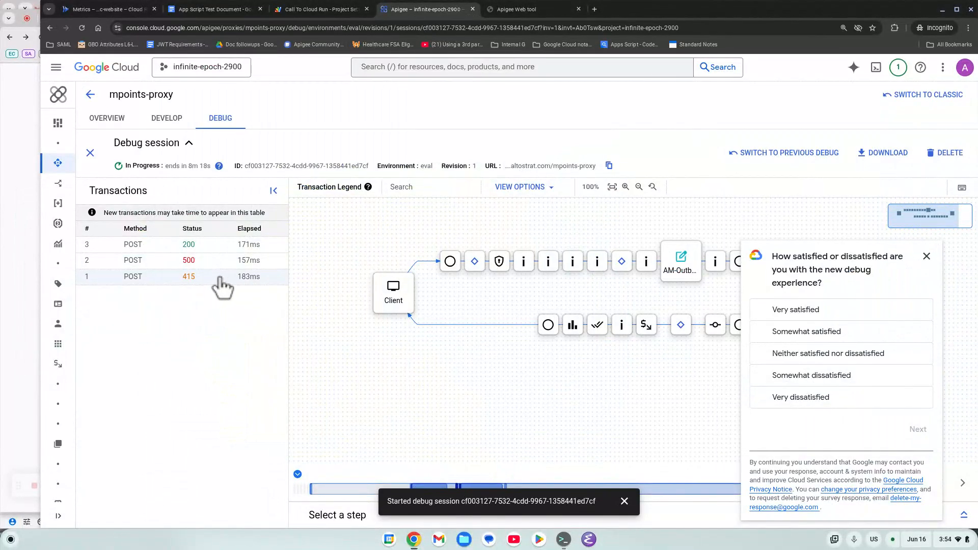
click(927, 256)
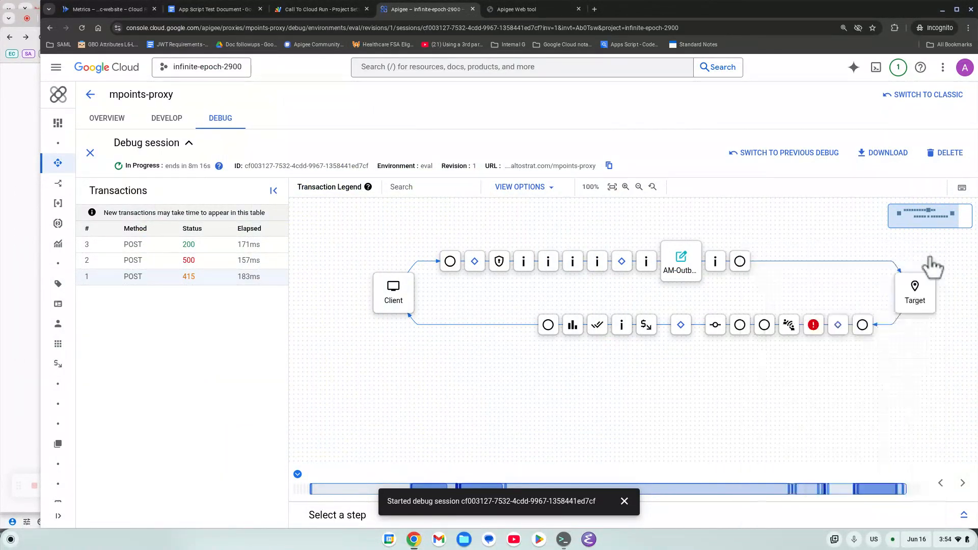
click(220, 263)
click(219, 246)
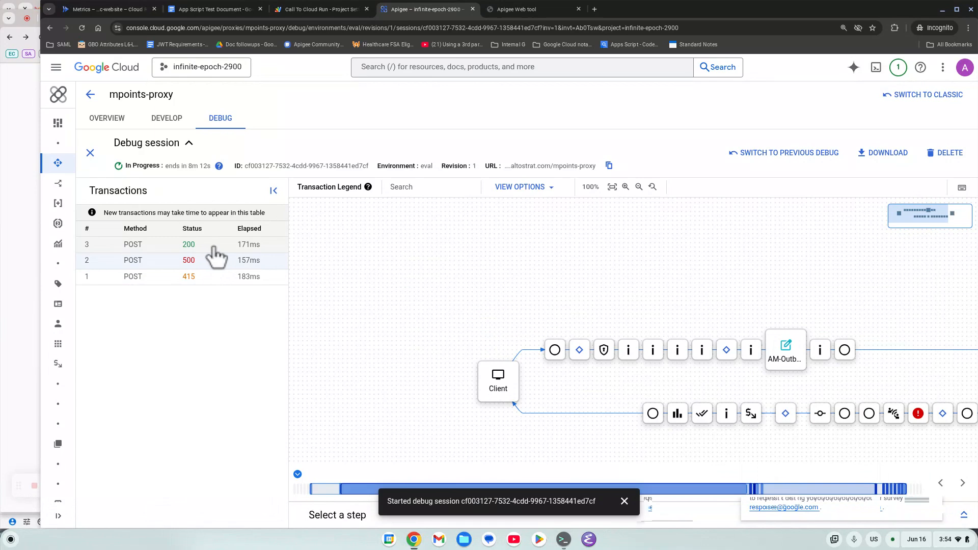
mouse_move(789, 359)
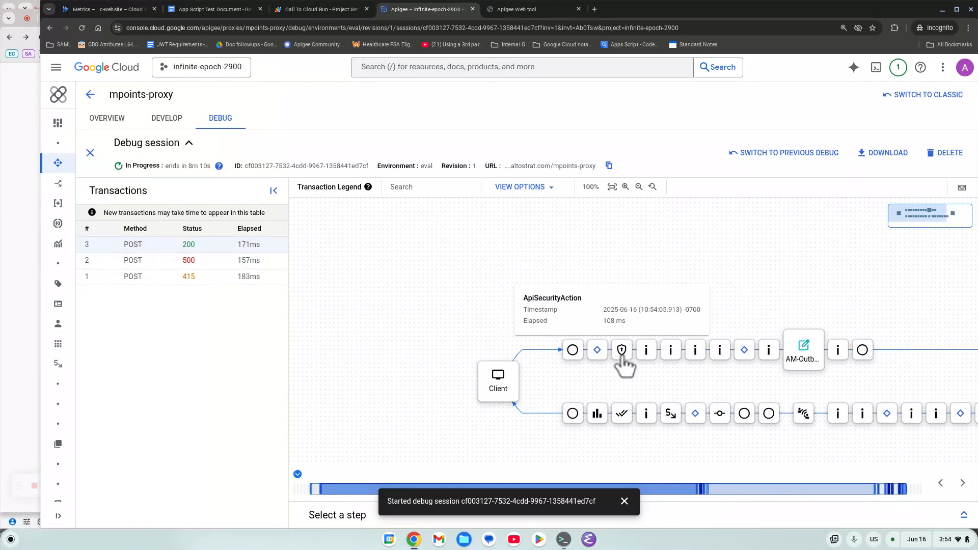
click(804, 351)
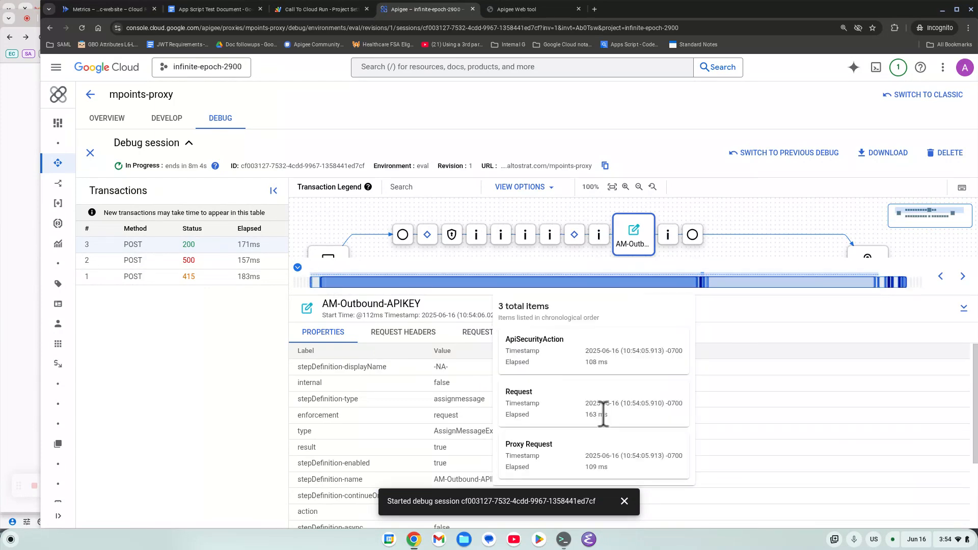
click(624, 501)
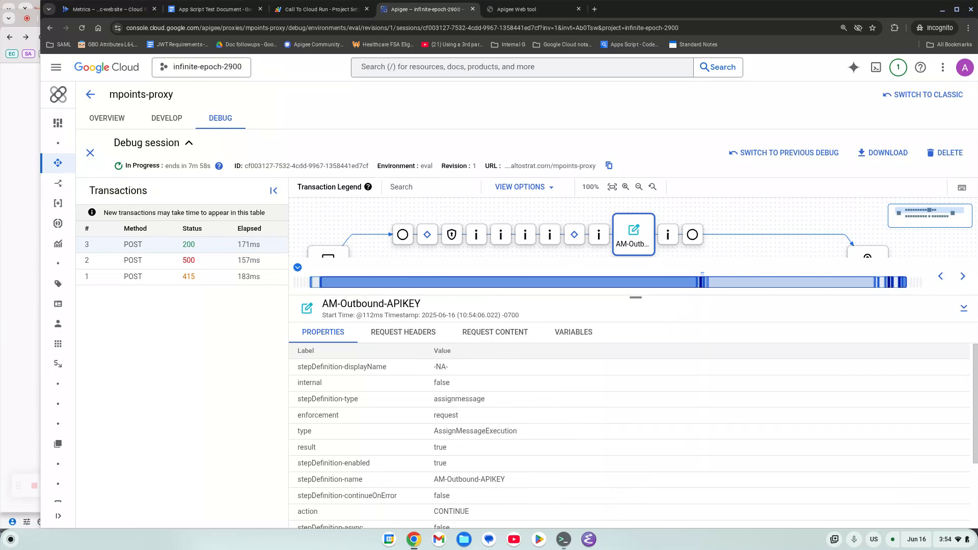
Switch to the terminal and review the request's POST verb, getMemberById element and id value by highlighting each.
key(alt+Tab)
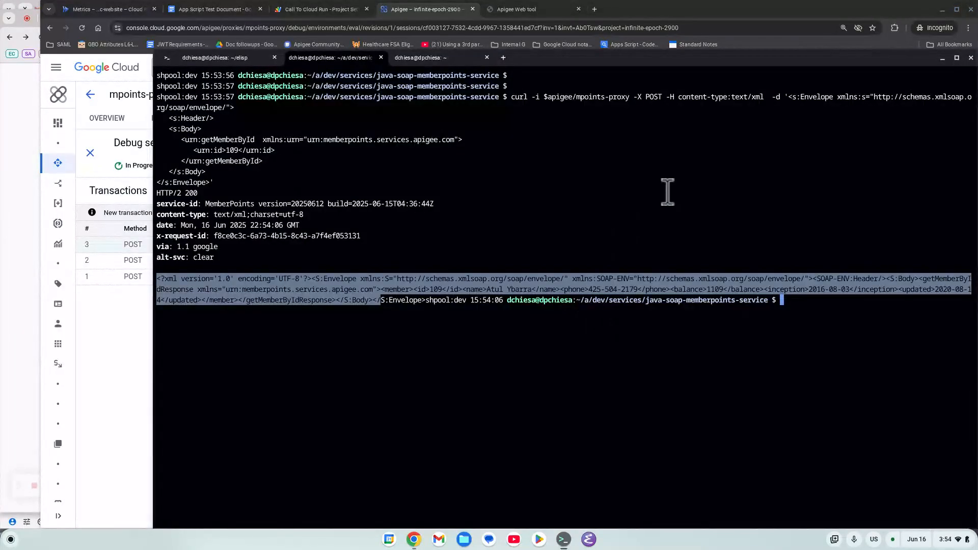
double_click(653, 97)
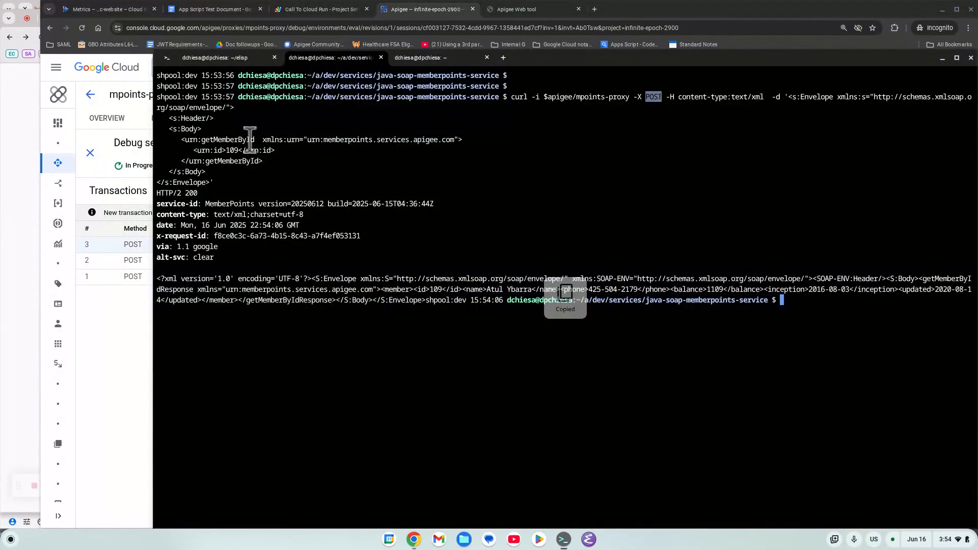
drag(243, 160, 230, 151)
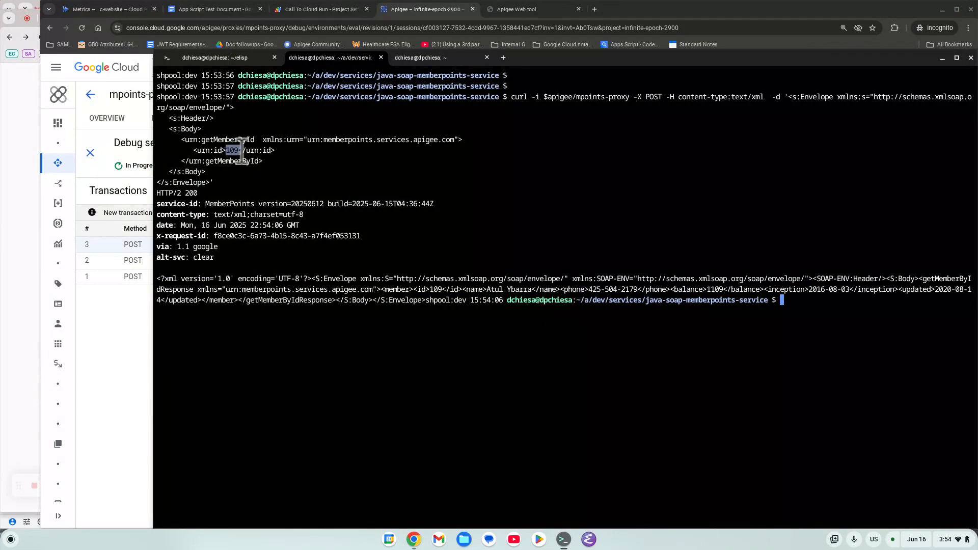
double_click(214, 139)
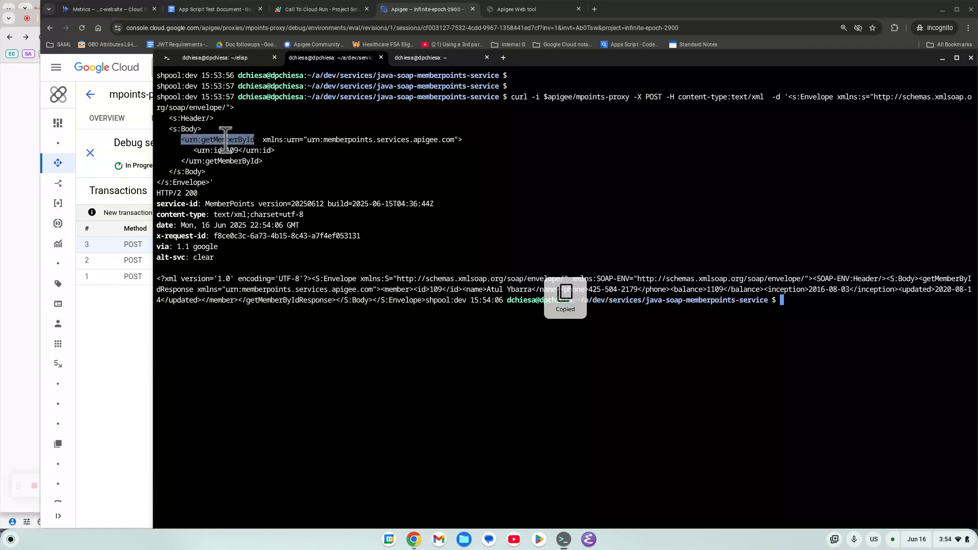
click(245, 141)
drag(255, 140, 214, 140)
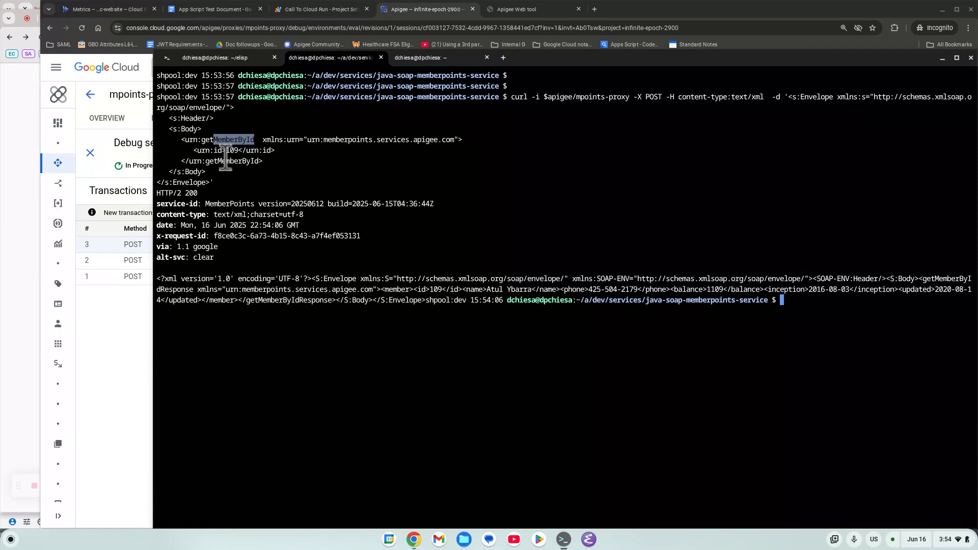
triple_click(235, 151)
triple_click(235, 150)
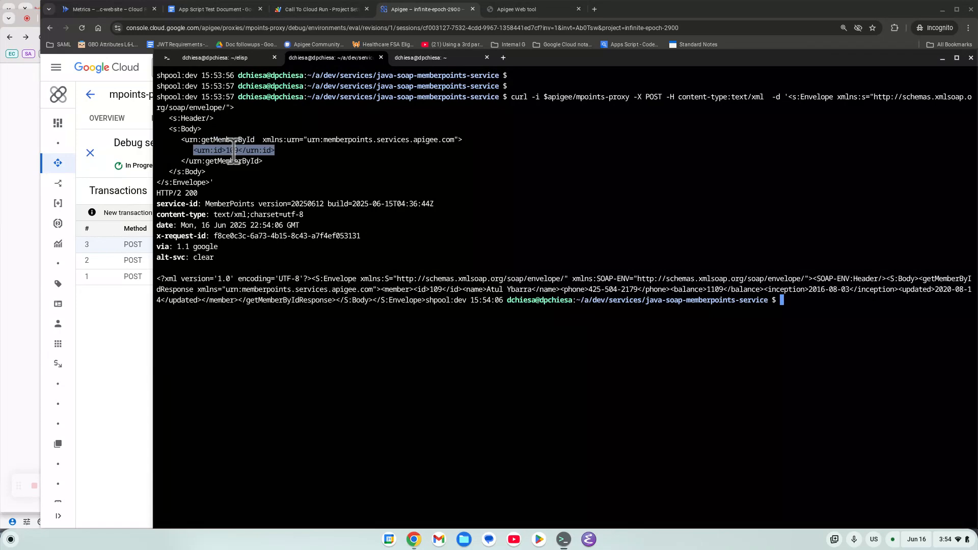
click(555, 184)
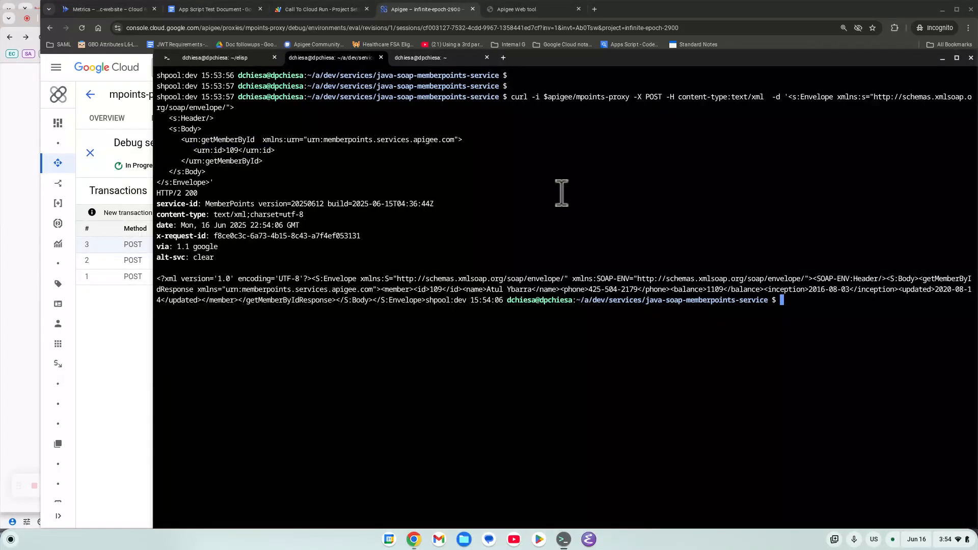
key(Return)
key(Return)
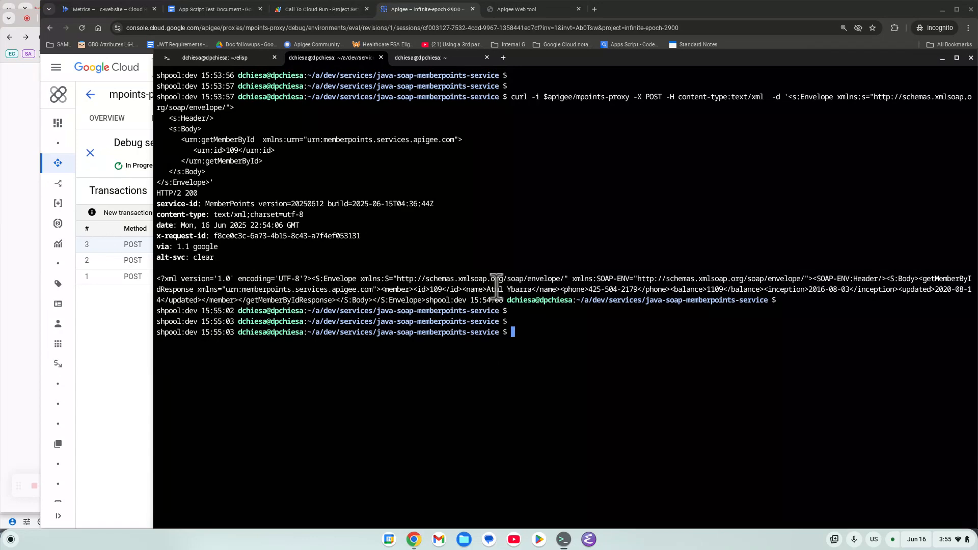
Switch back to the Apigee console and delete the mpoints-proxy debug session data.
key(alt+Tab)
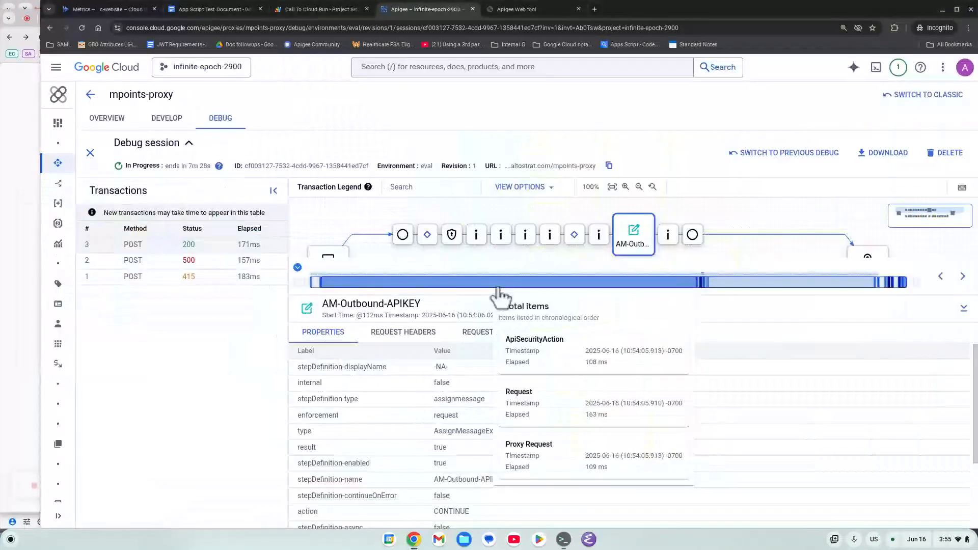
click(962, 153)
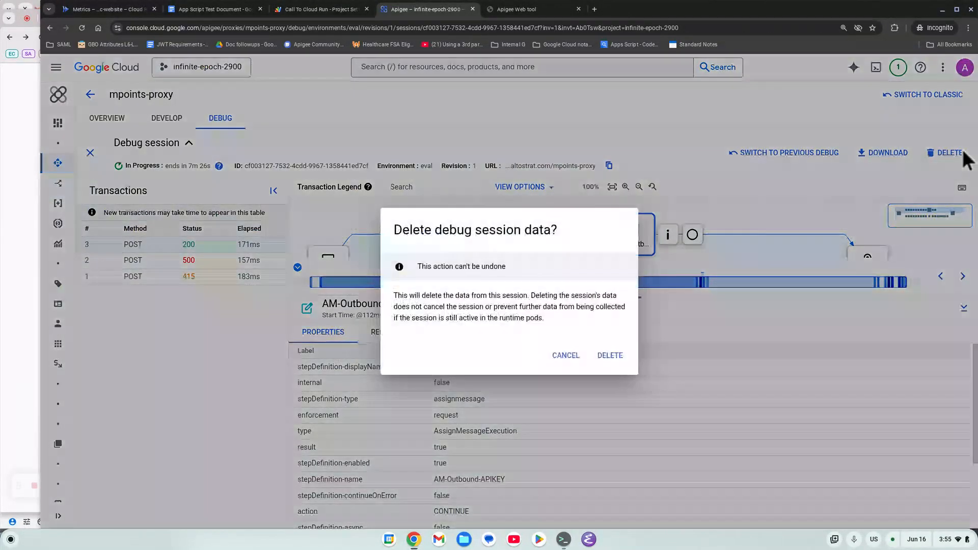
click(612, 356)
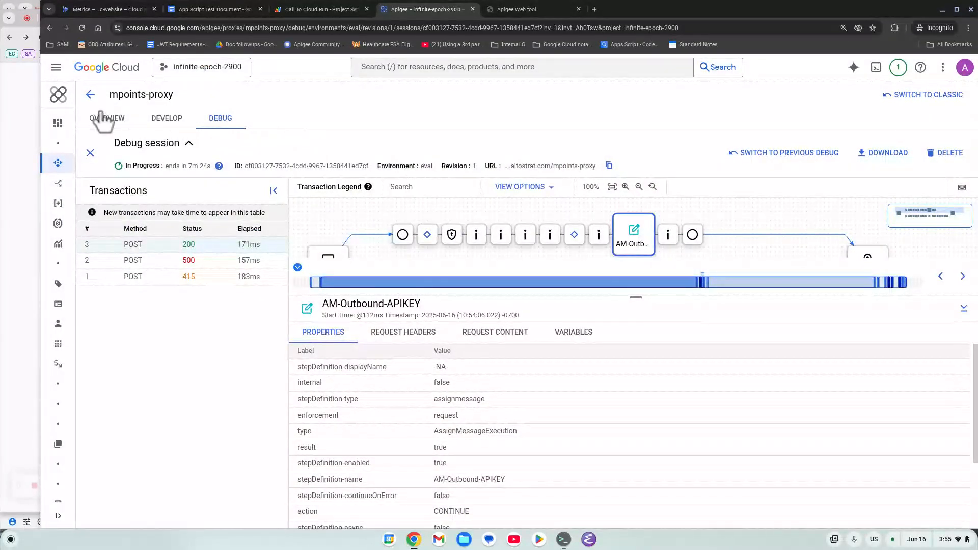
Return to the API Proxies list, sort it by newest modification, and open mpoints-proxy in its development view.
click(91, 96)
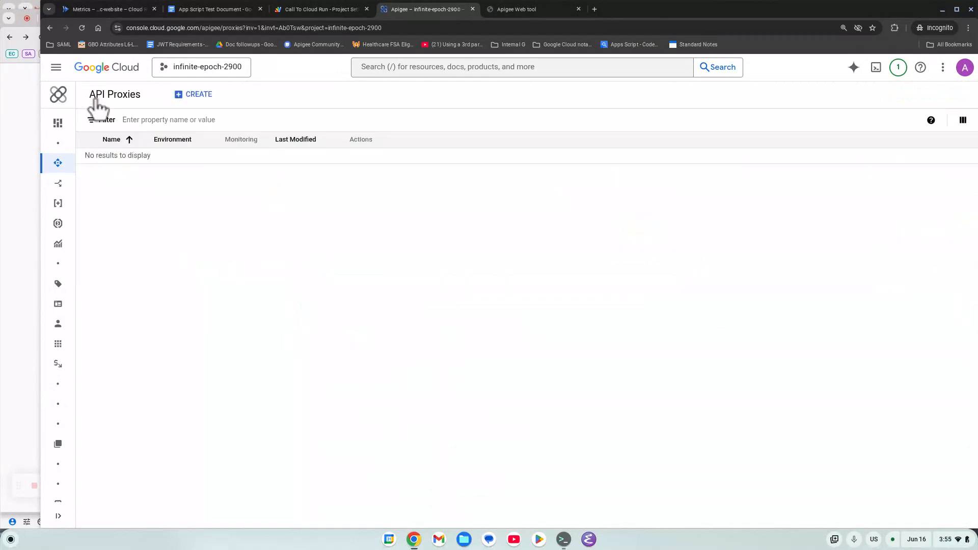
click(393, 143)
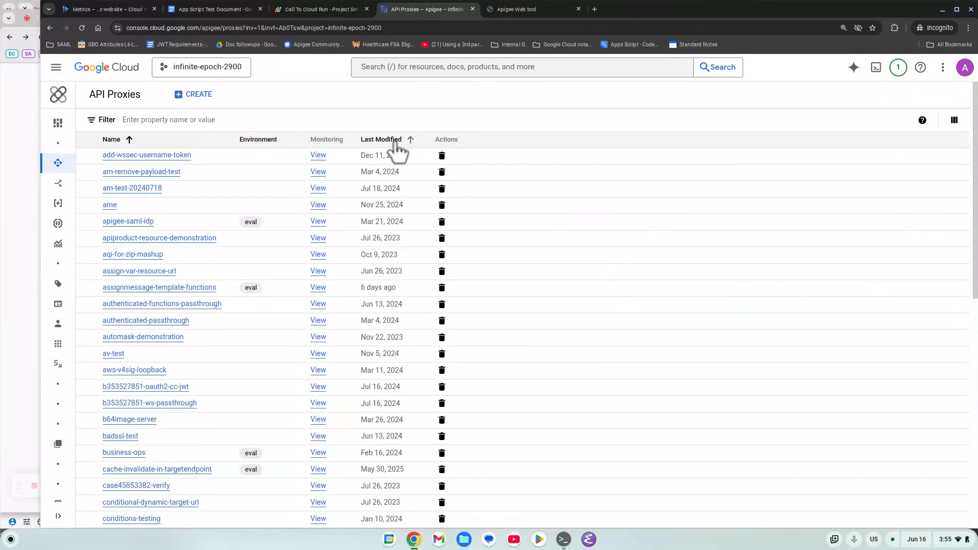
click(393, 143)
click(138, 156)
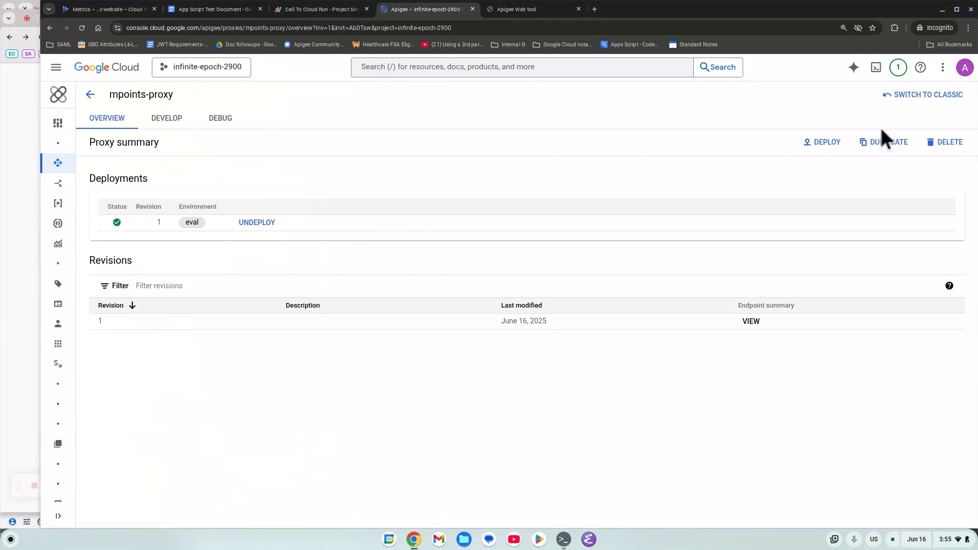
click(164, 118)
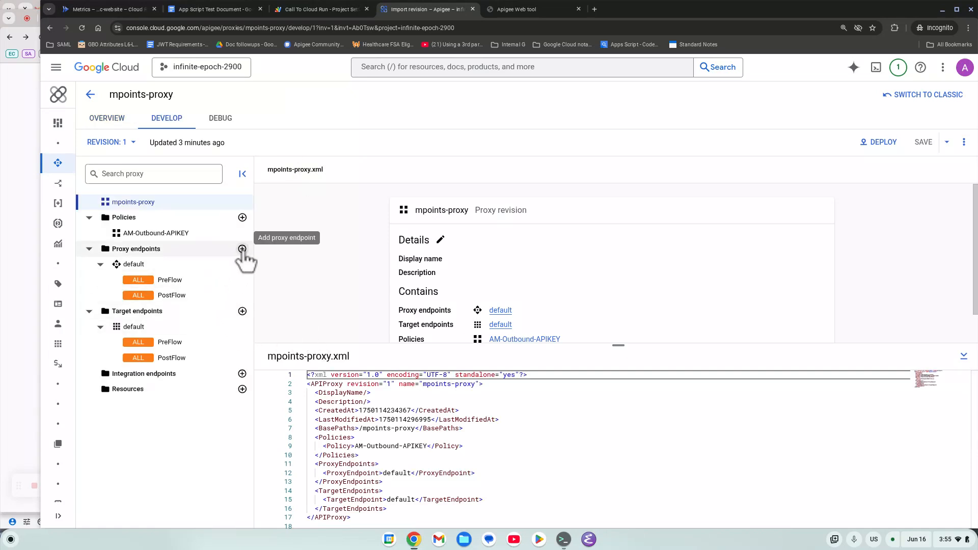
Add a conditional flow to the default proxy endpoint with a path and verb condition of /members/* and GET.
click(206, 282)
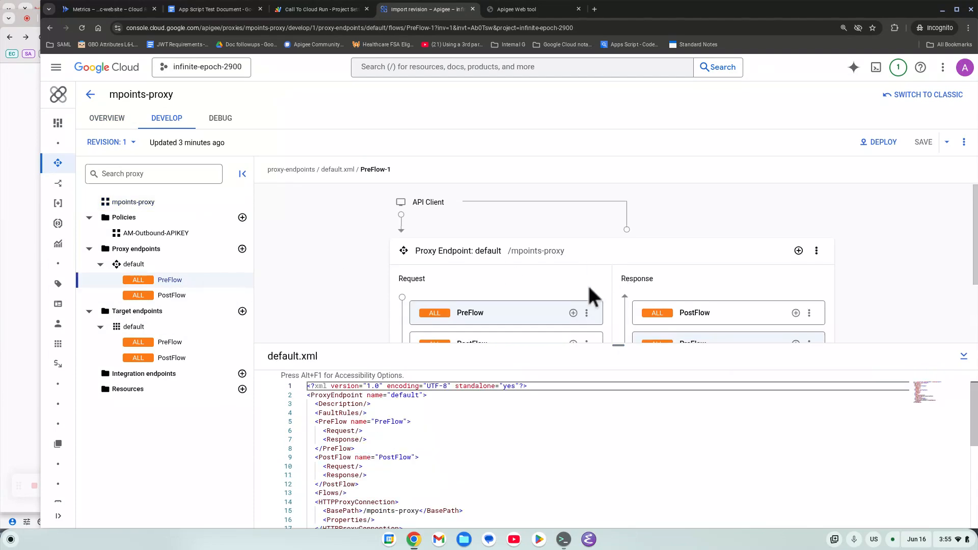
scroll(589, 295, down, 3)
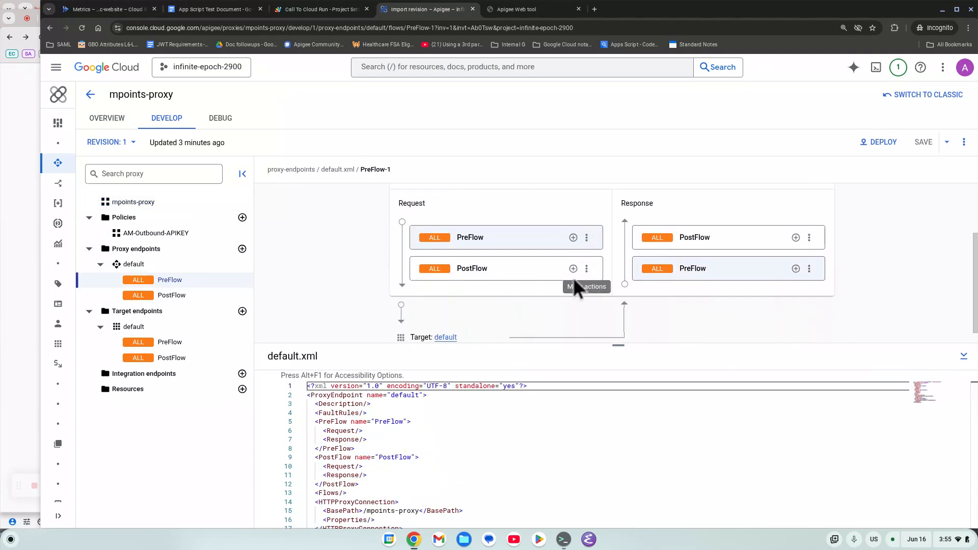
scroll(573, 280, up, 2)
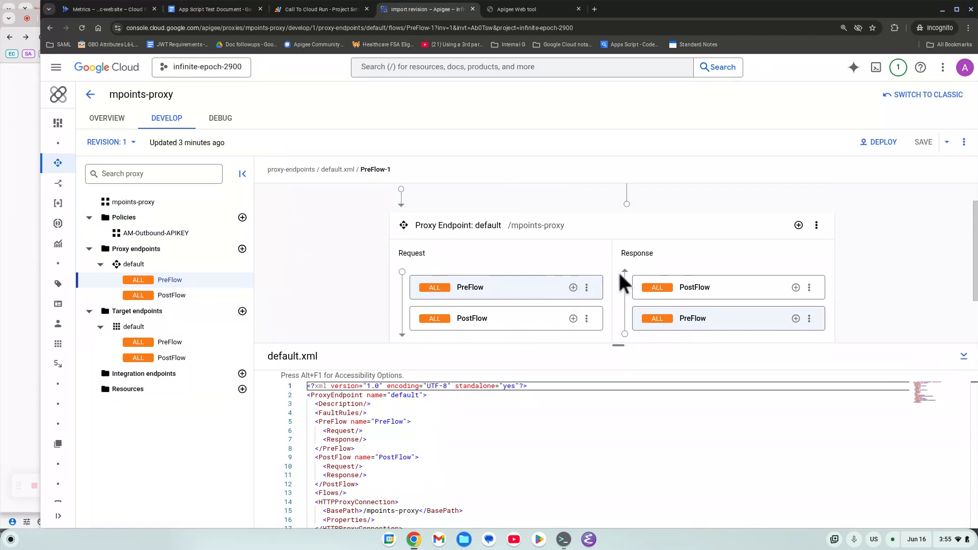
click(799, 226)
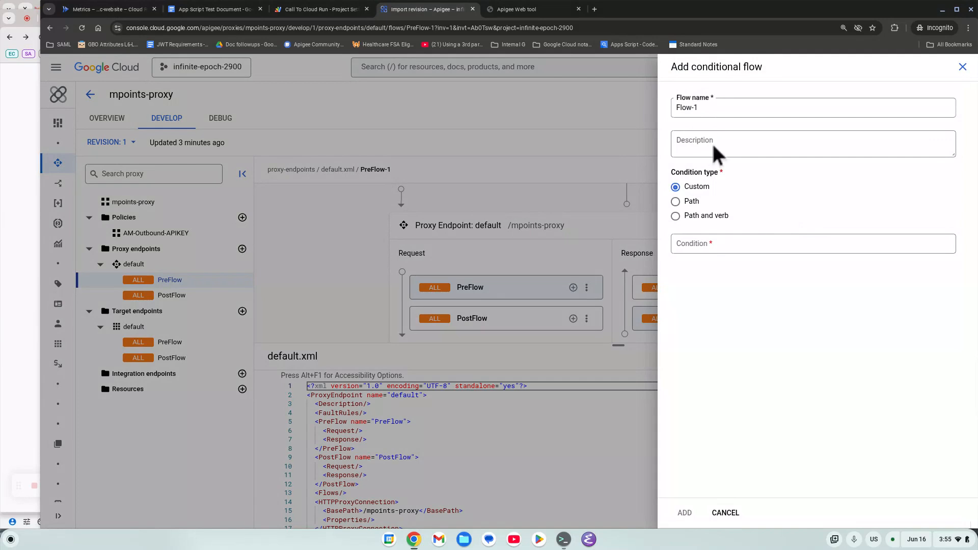
click(677, 217)
click(708, 245)
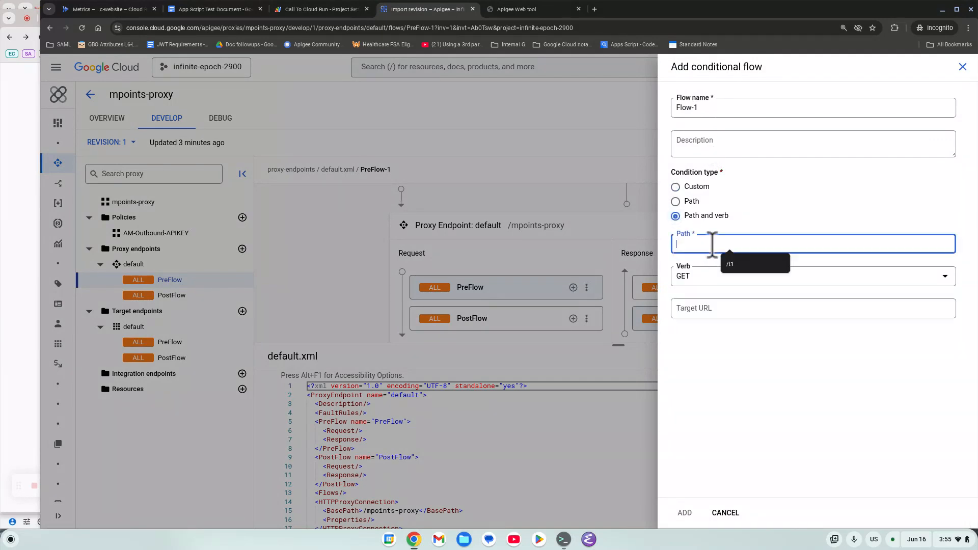
text(/)
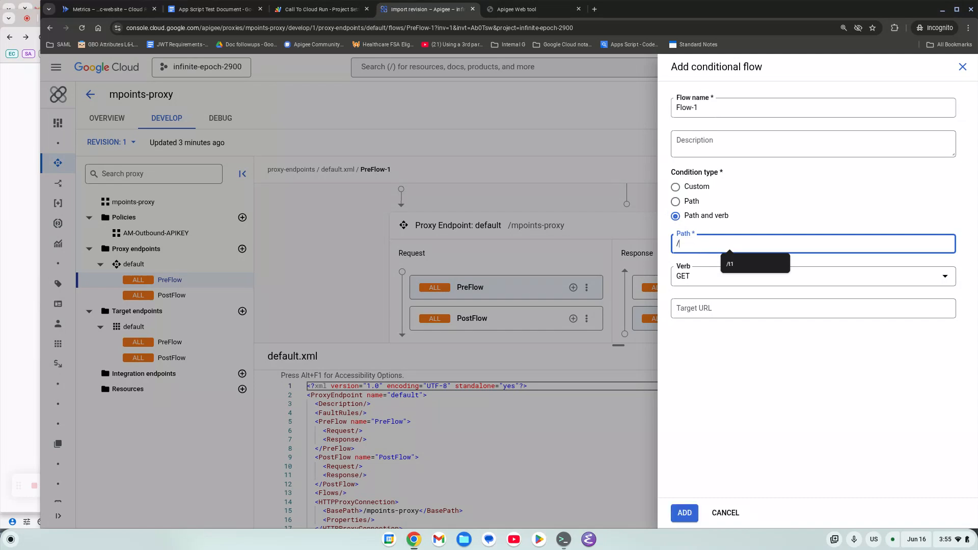
text(members)
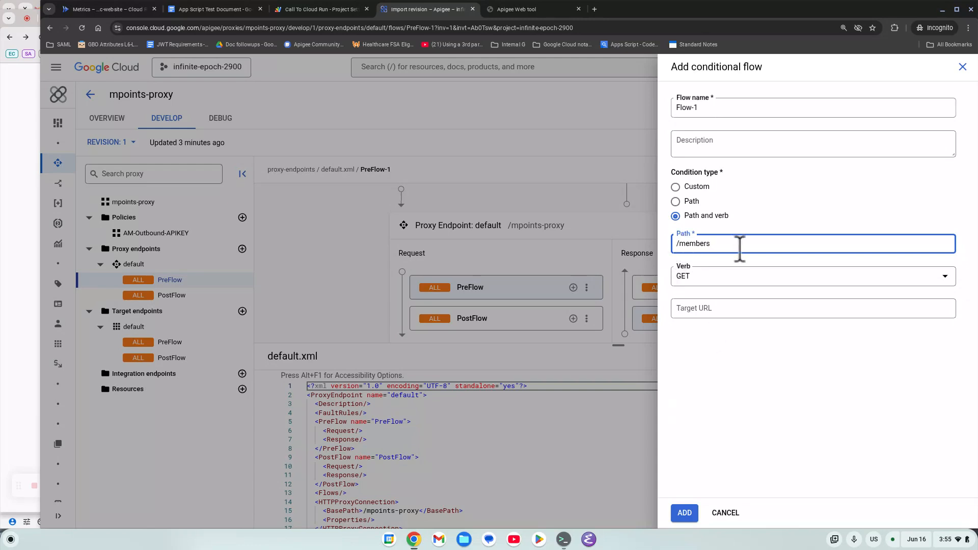
text(/*)
click(684, 513)
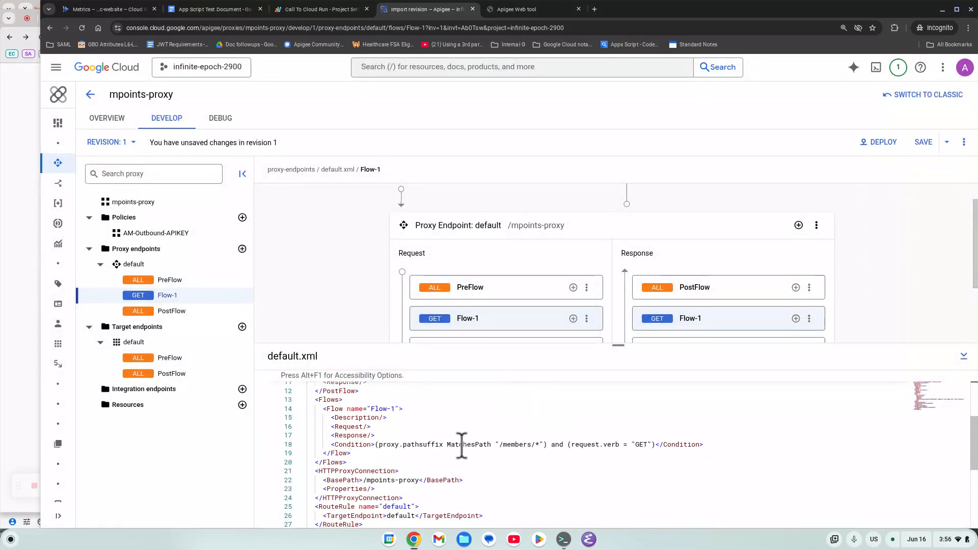
Replace the MatchesPath operator in Flow-1's condition with ~~.
click(533, 446)
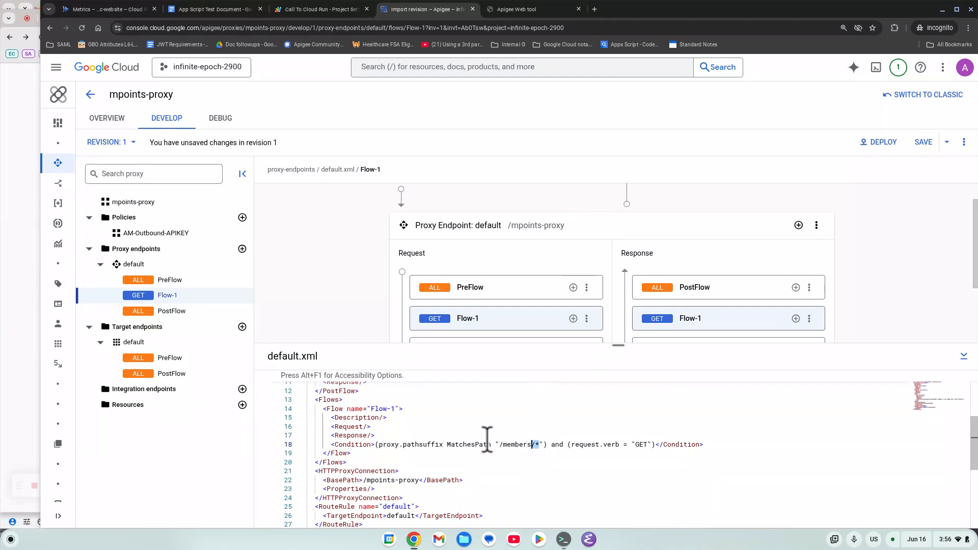
double_click(469, 445)
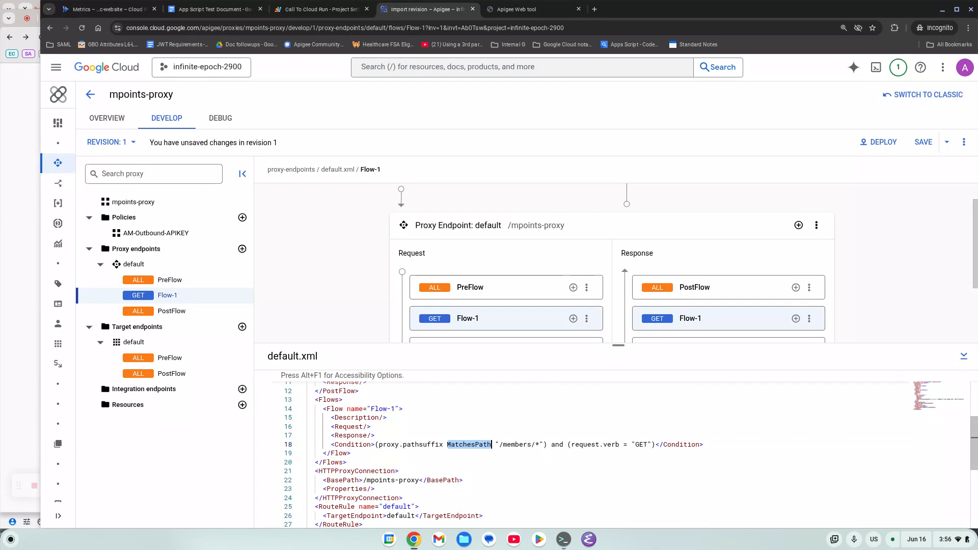
text(~~)
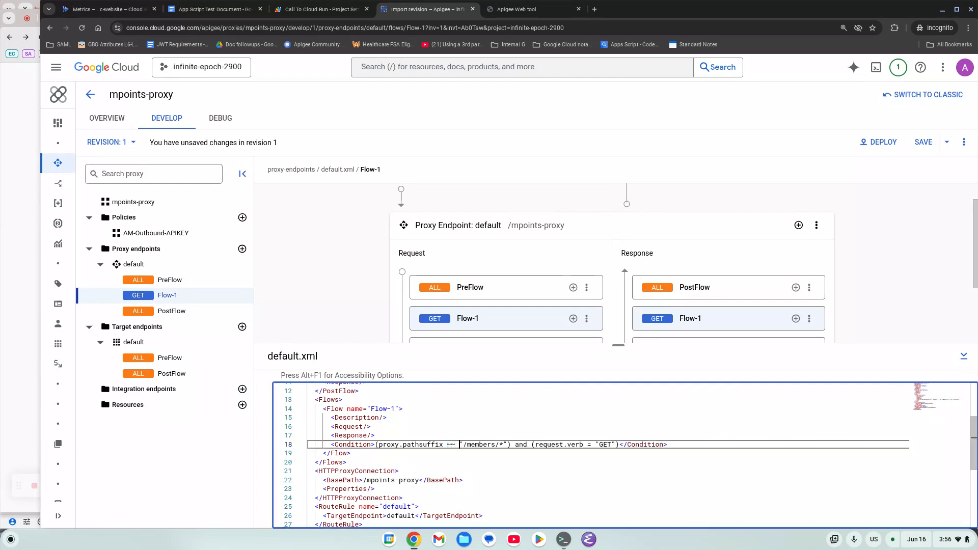
Change the path pattern in Flow-1's condition to the regular expression /members/[0-9]{2,9}.
double_click(468, 444)
click(500, 444)
text([^)
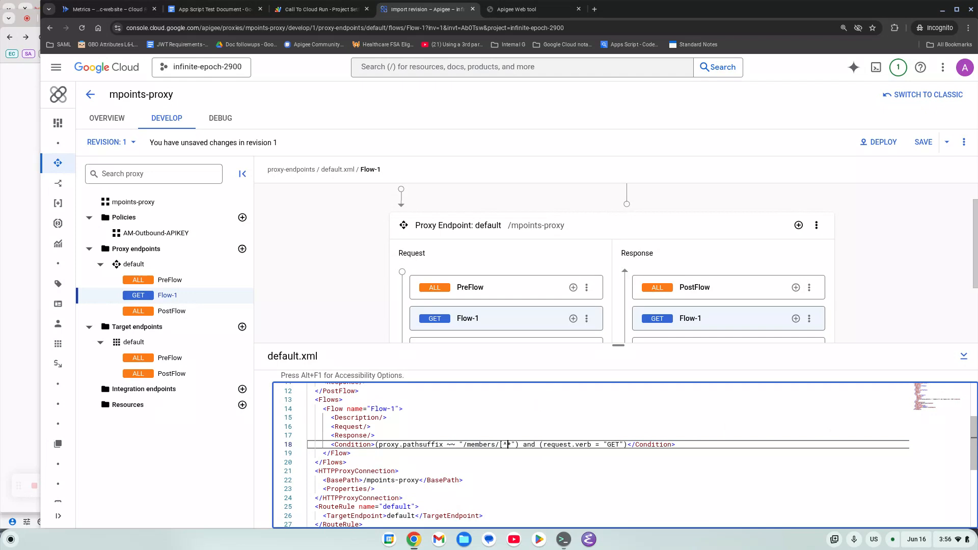
key(BackSpace)
key(BackSpace)
text([)
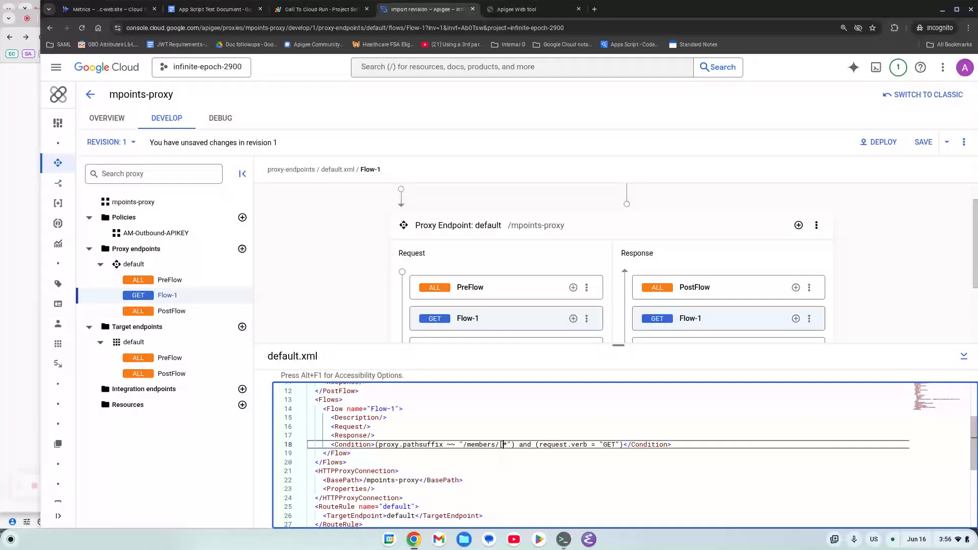
text(0-9])
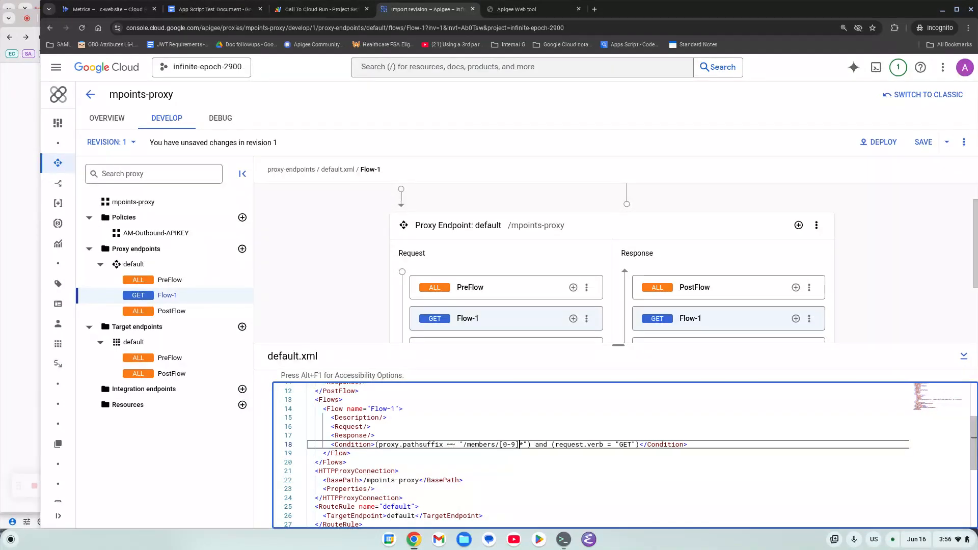
text(+)
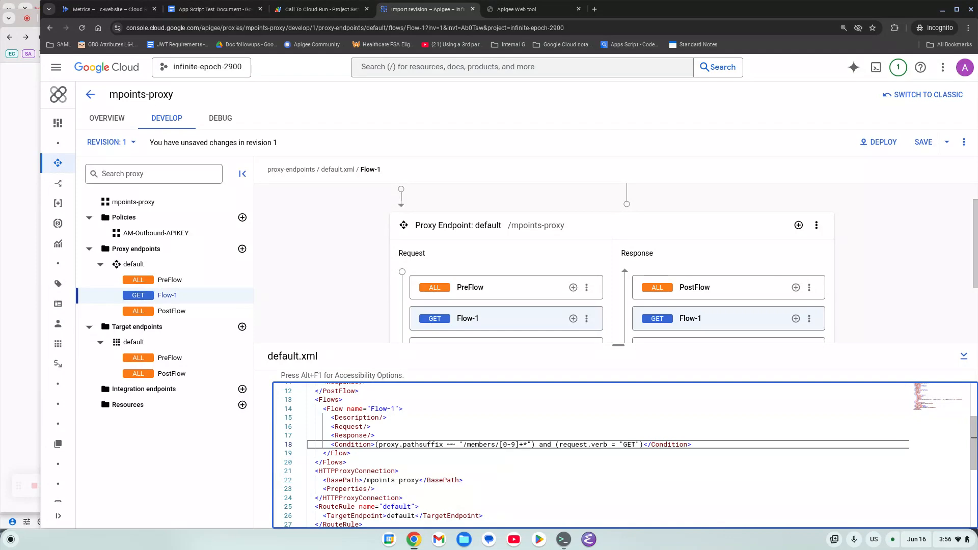
key(BackSpace)
key(BackSpace)
text({2,9})
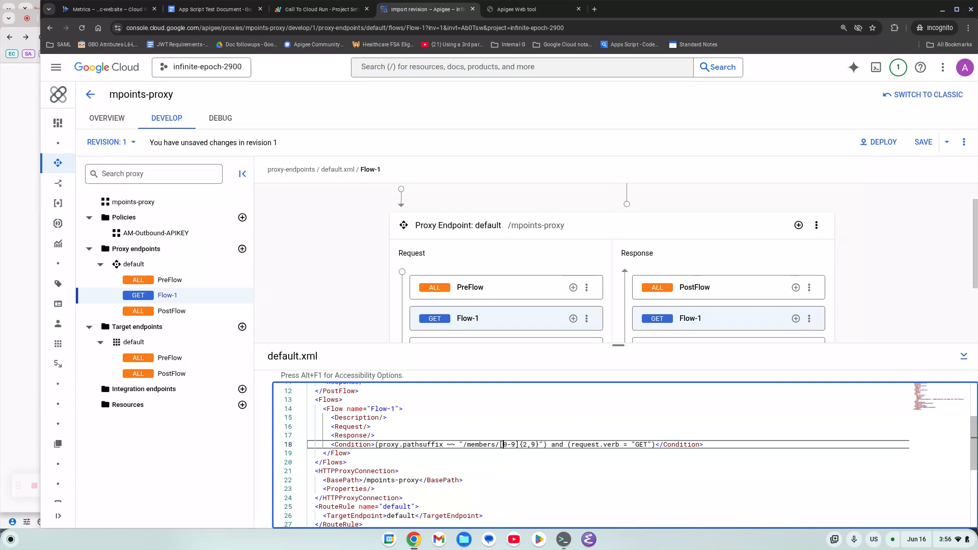
Review the parts of the regular expression in Flow-1's condition by highlighting the digit class, the length range and the members path.
click(500, 445)
click(528, 445)
click(536, 445)
click(520, 445)
double_click(492, 445)
click(520, 445)
click(540, 445)
click(510, 445)
double_click(475, 445)
key(Up)
key(Up)
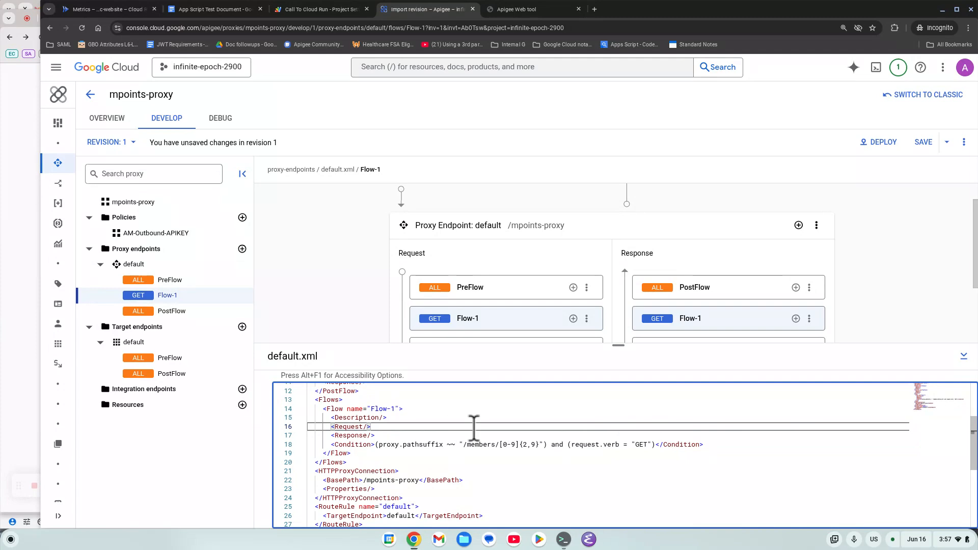
key(Left)
key(BackSpace)
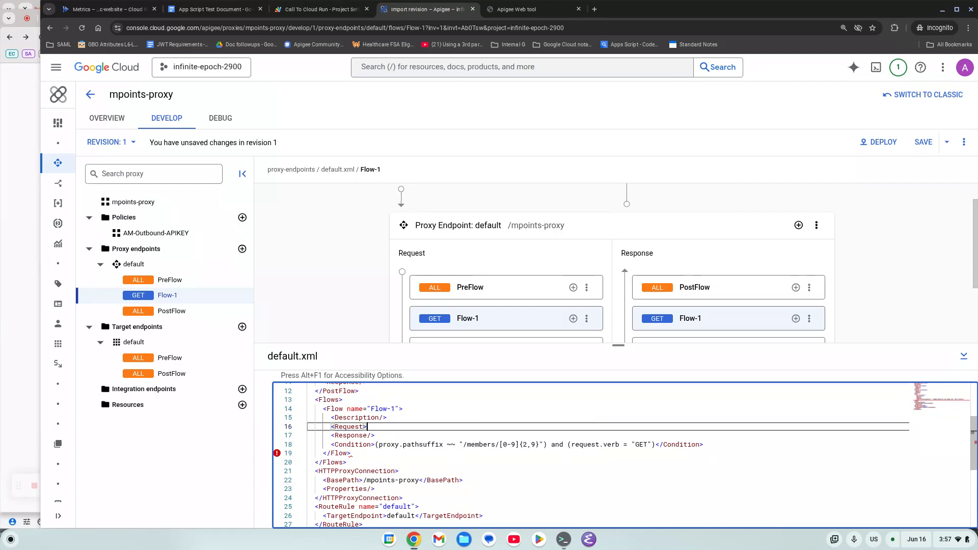
key(Return)
text(</)
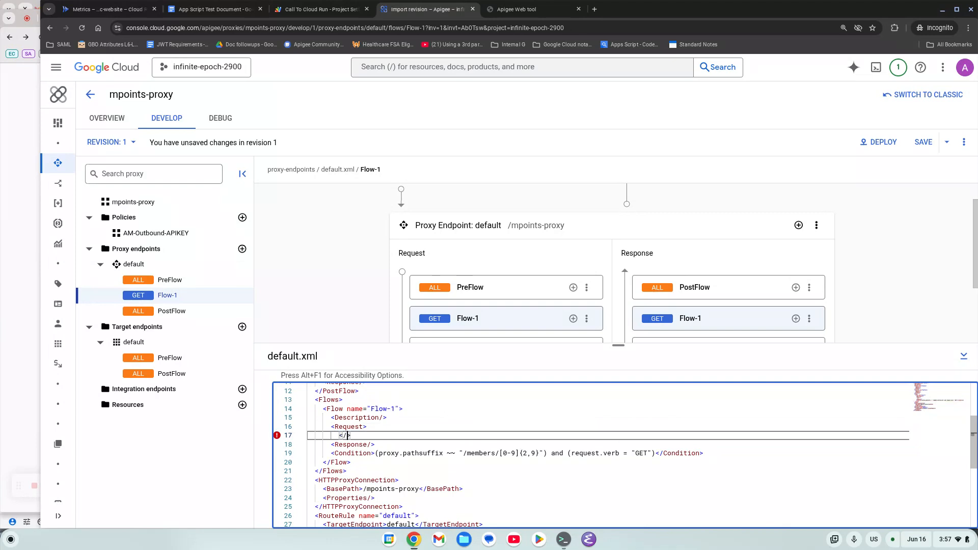
text(Request)
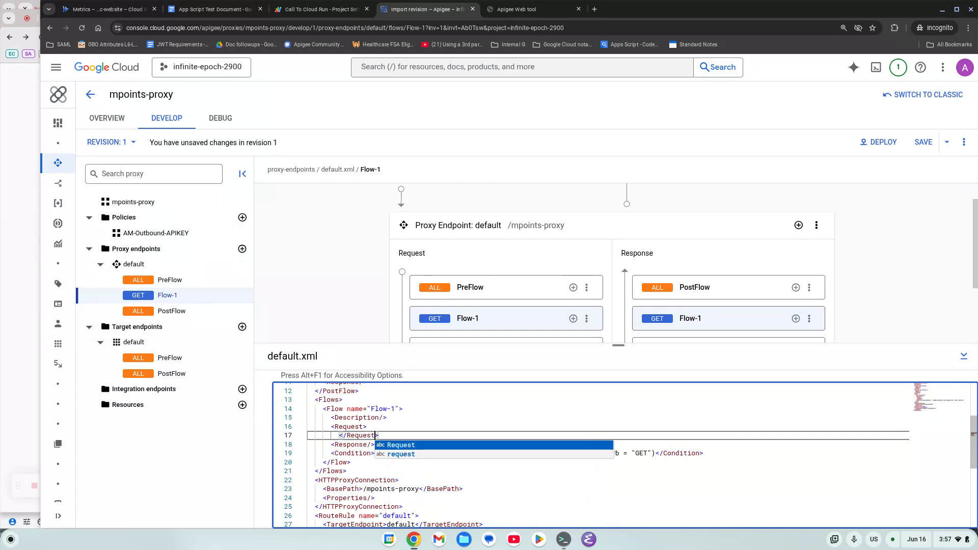
key(Down)
key(Escape)
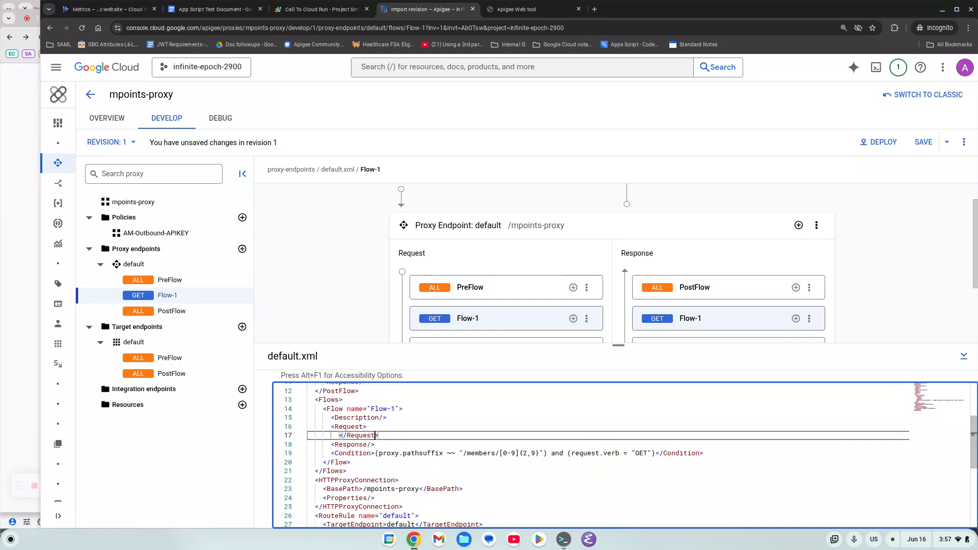
key(shift+Home)
key(shift+Home)
key(BackSpace)
key(BackSpace)
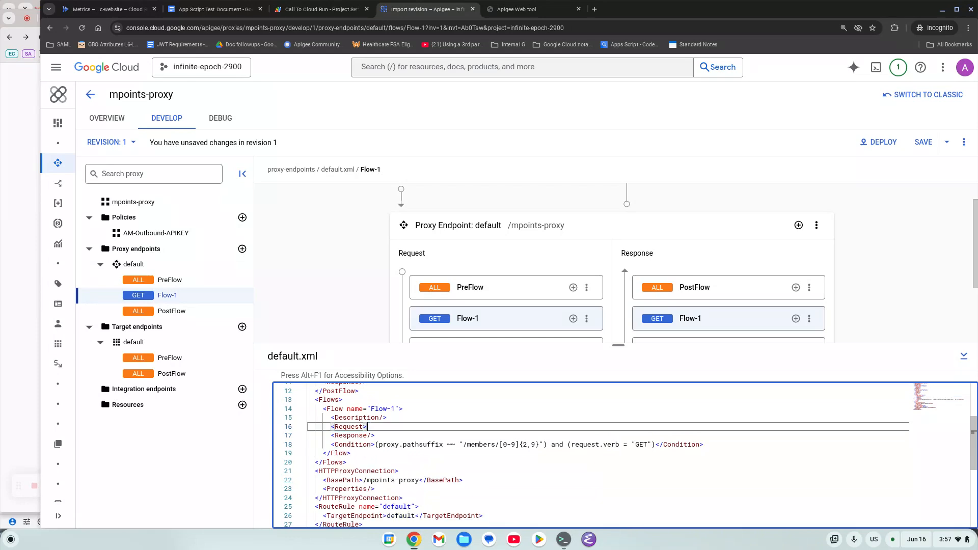
key(Left)
text(/)
Save the changes to mpoints-proxy as a new revision.
click(926, 143)
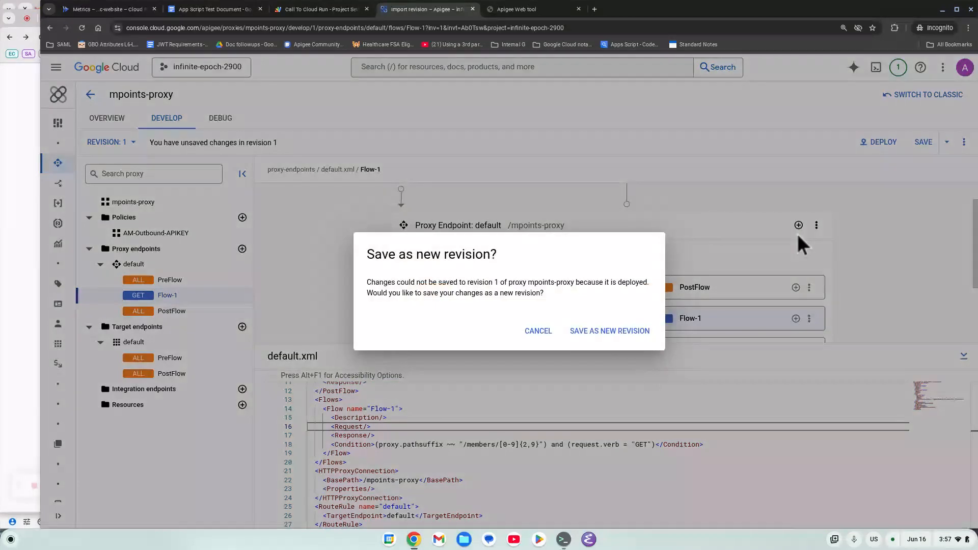
click(625, 337)
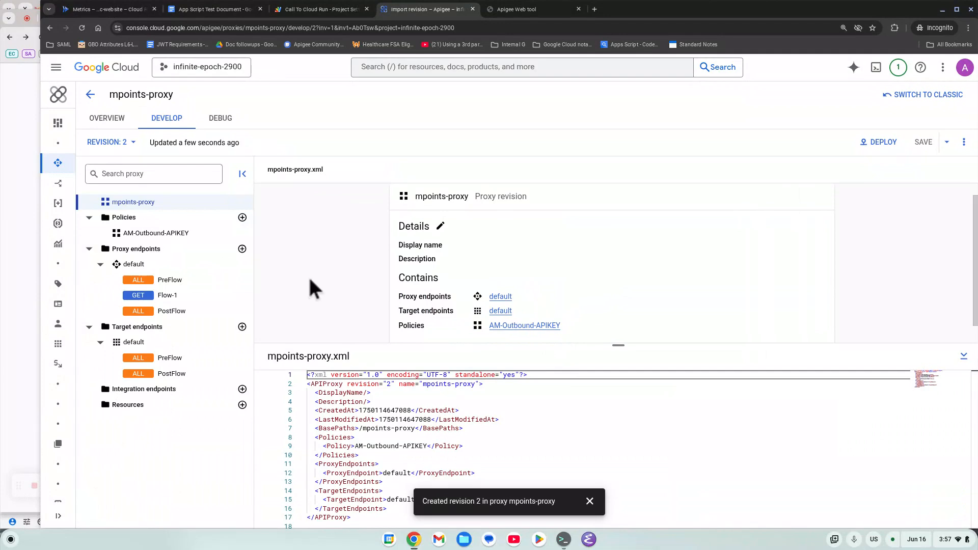
Start a policy step on Flow-1's request and choose to create a new Extract Variables policy.
click(206, 298)
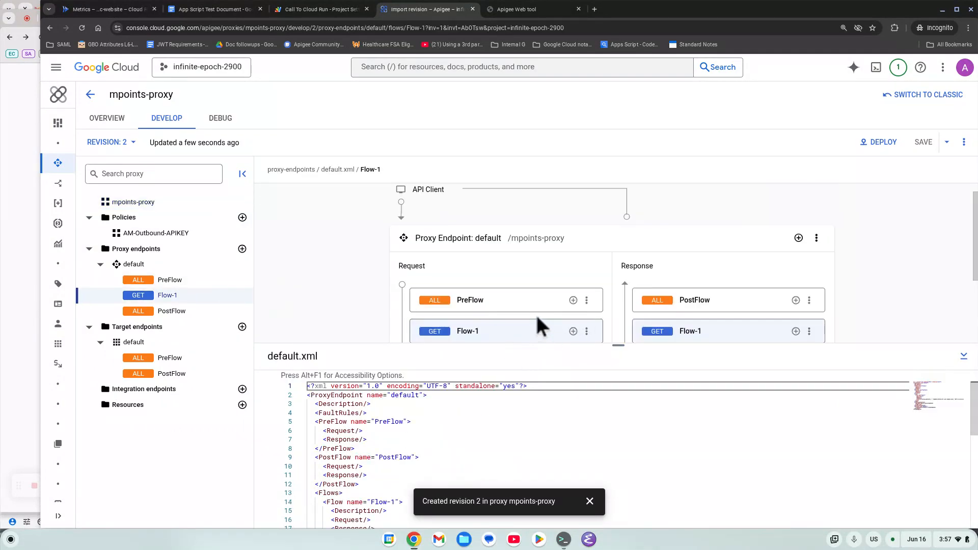
scroll(560, 314, down, 1)
click(573, 297)
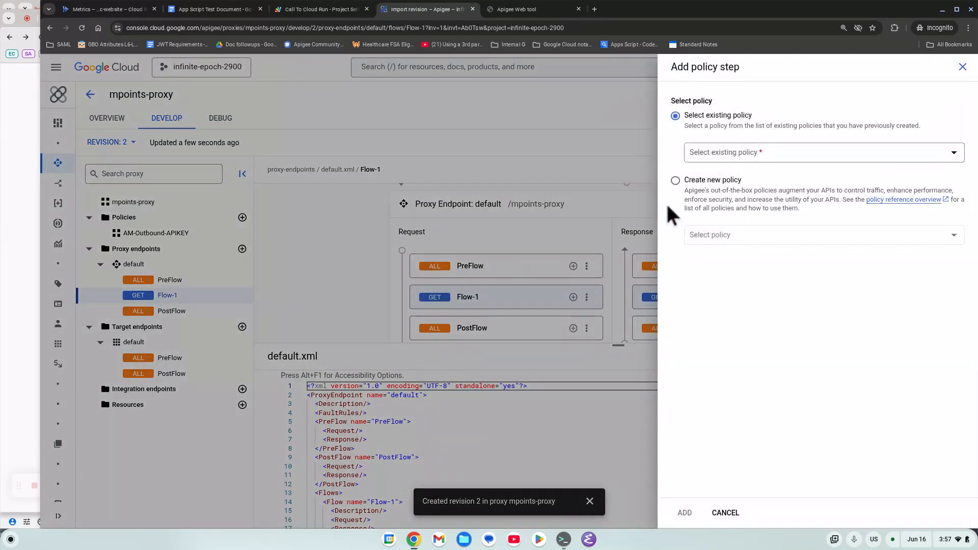
click(675, 180)
click(708, 236)
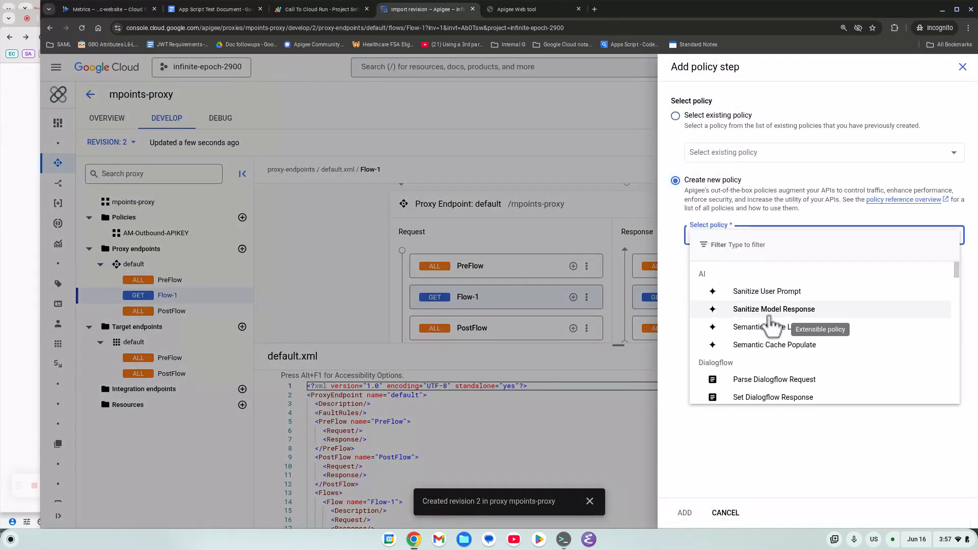
scroll(773, 326, down, 3)
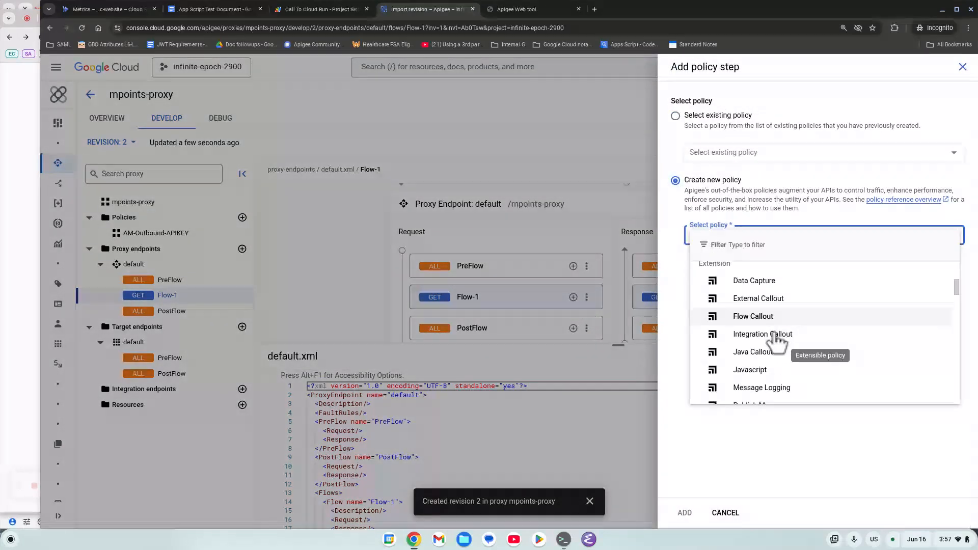
click(744, 247)
text(extra)
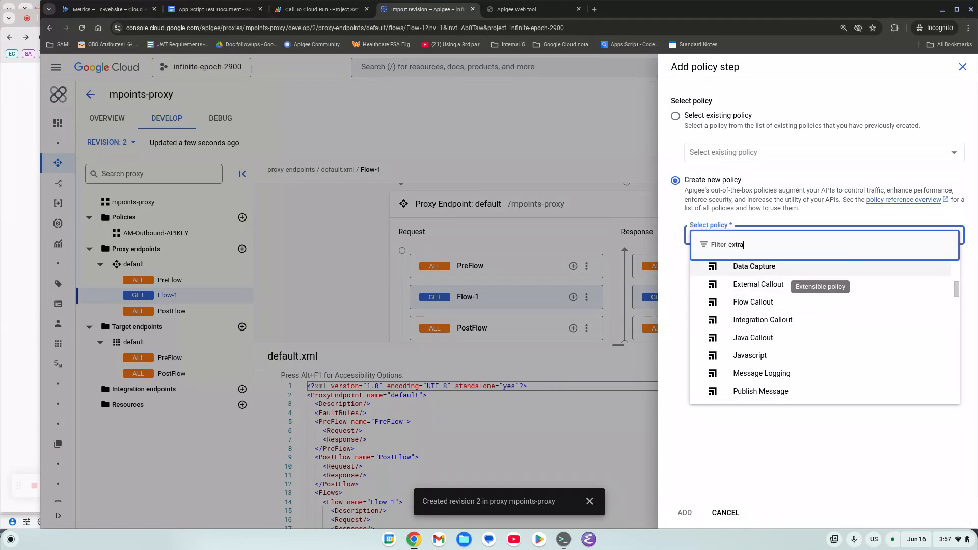
click(769, 290)
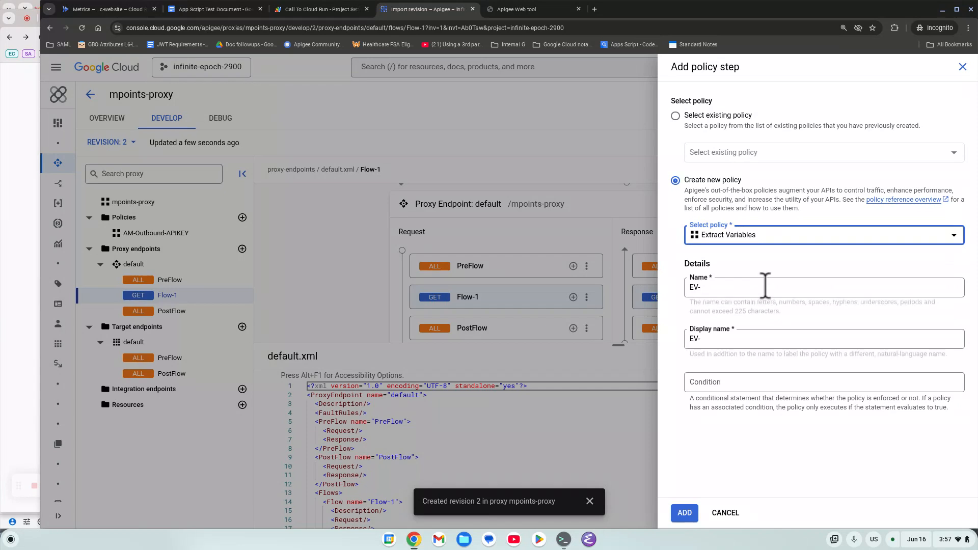
Add the policy with EV-MemberId-From-URI as both name and display name, and open its XML definition.
click(723, 287)
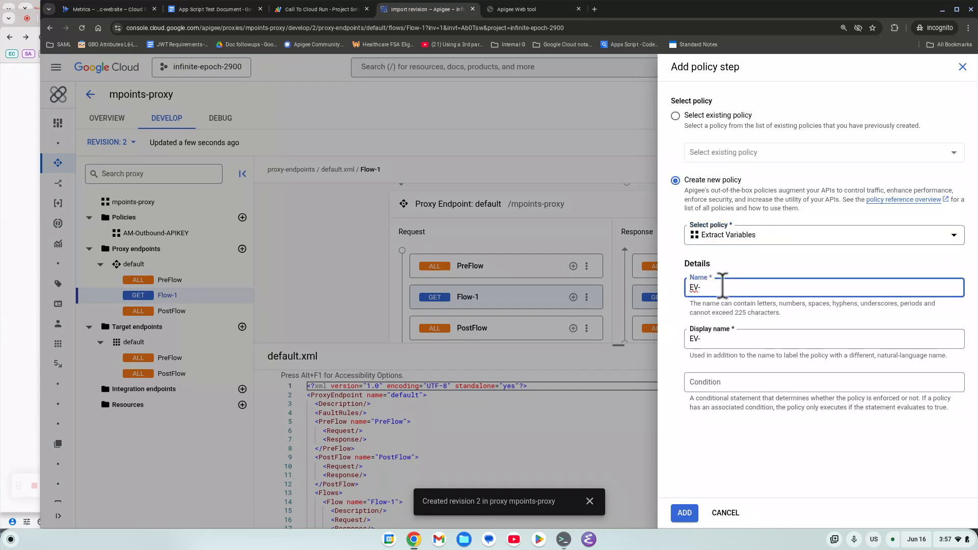
text(MEmberId-From)
key(BackSpace)
text(e)
key(Tab)
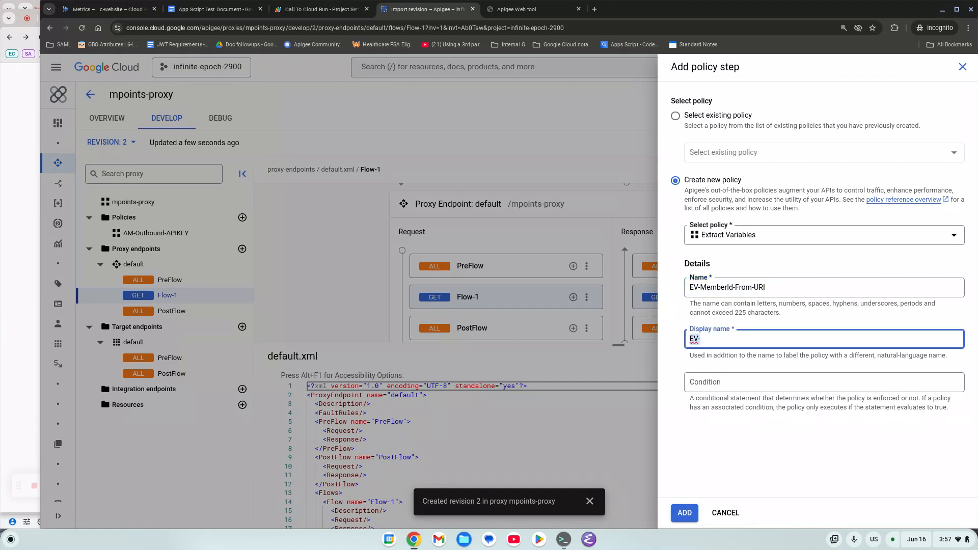
text(EV-MemberId-From-URI)
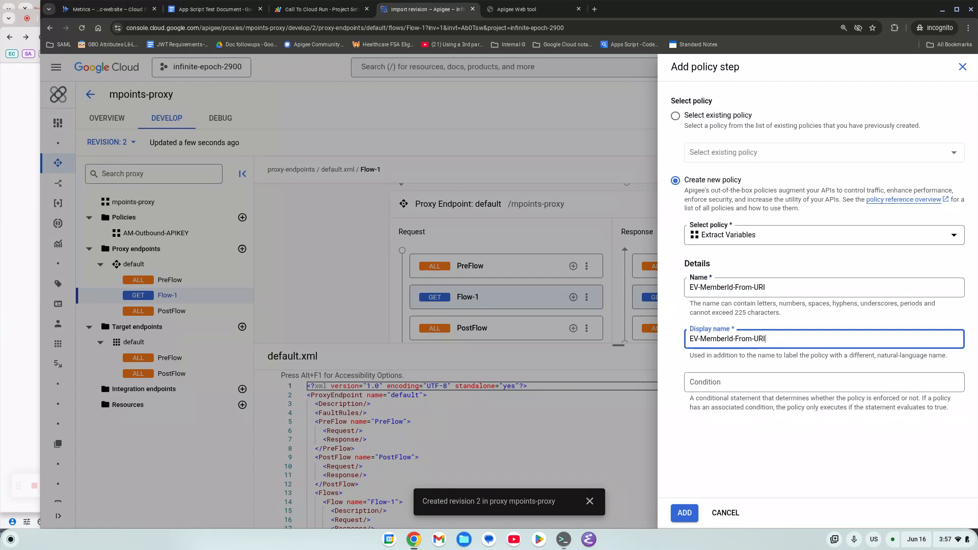
click(687, 511)
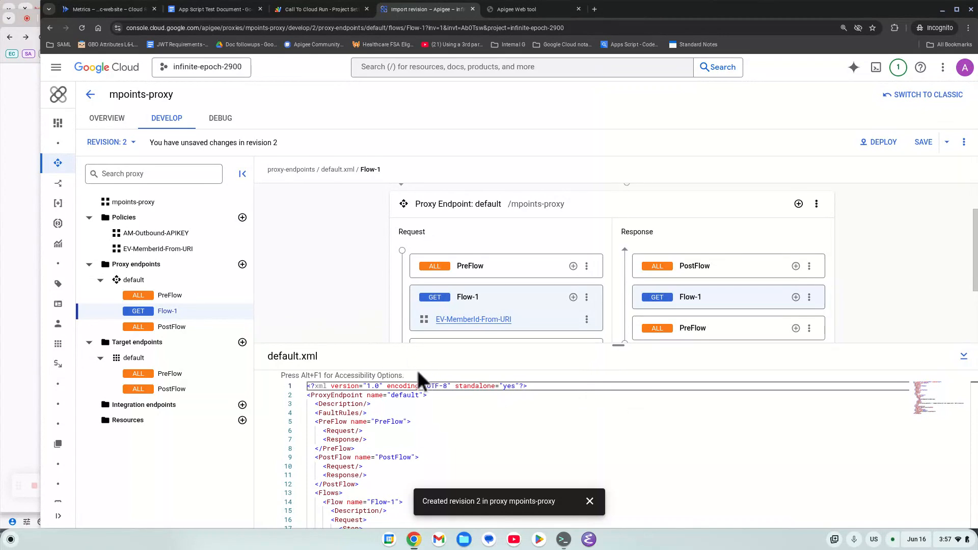
click(183, 252)
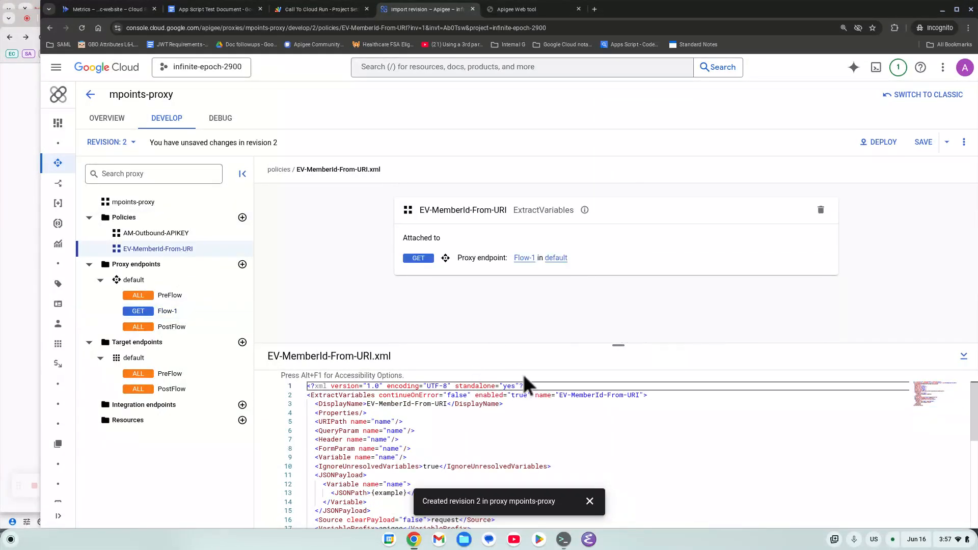
Strip the policy's template XML down to the URIPath element, deleting the display name, properties and all other child elements.
drag(620, 344, 605, 258)
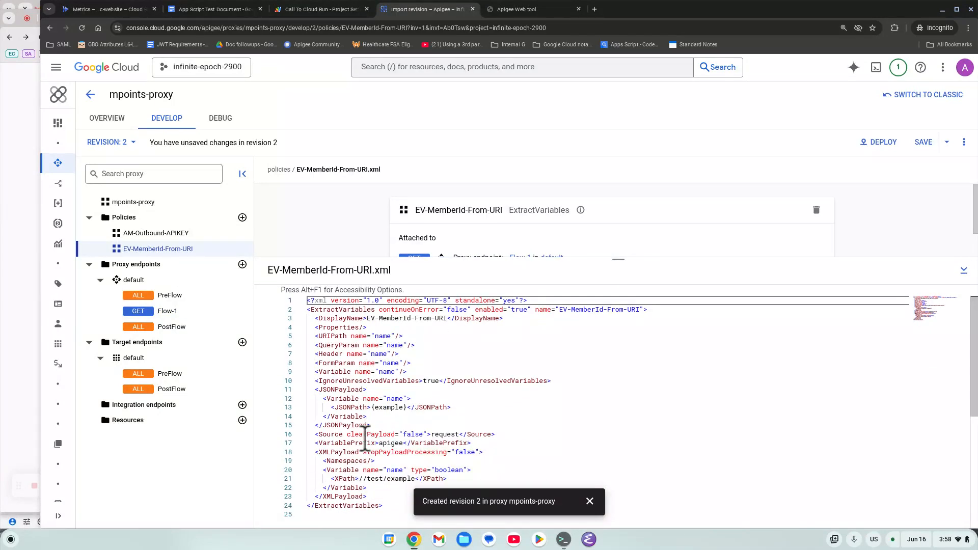
click(417, 336)
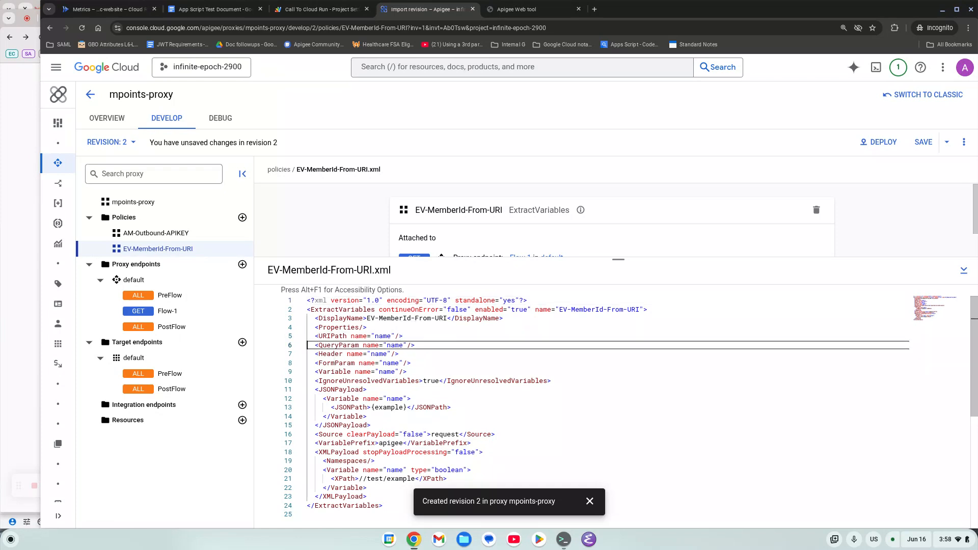
drag(283, 345, 279, 505)
key(BackSpace)
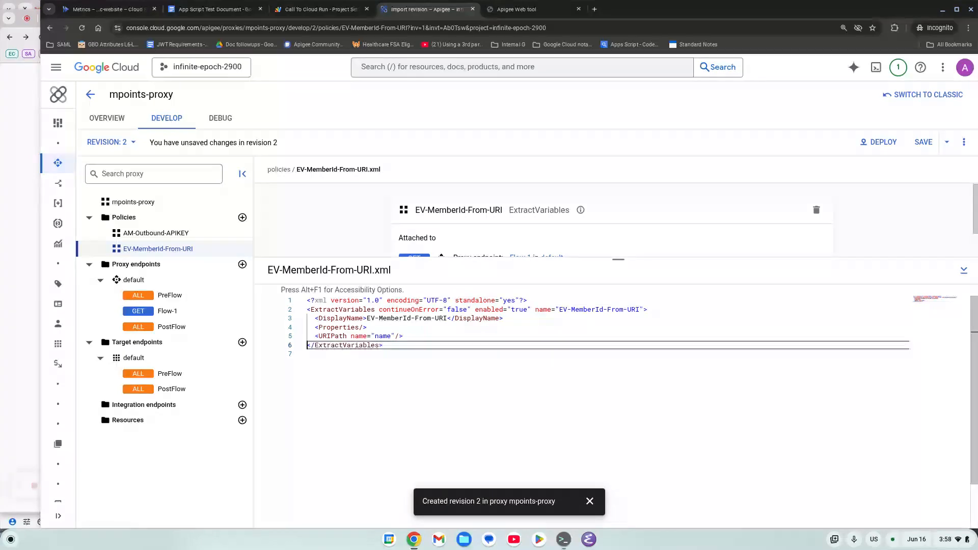
key(Up)
key(Up)
key(Up)
key(shift+Down)
key(shift+Down)
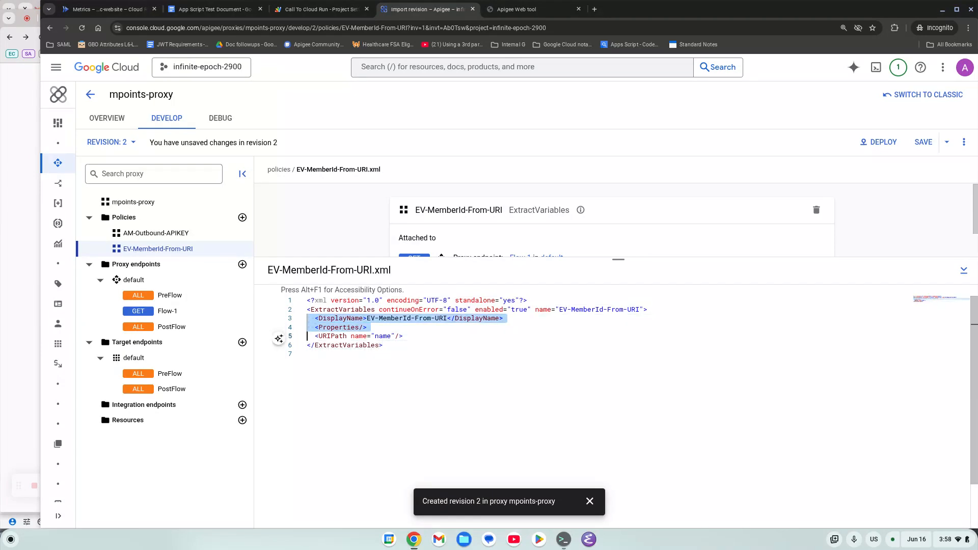
key(BackSpace)
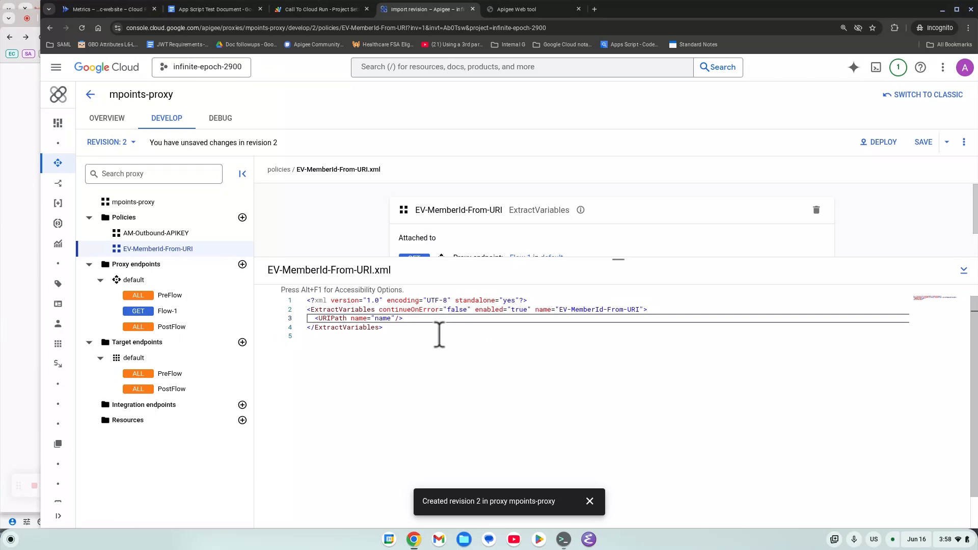
Replace the URIPath element with source request, variable prefix extracted, a case-insensitive URIPath pattern /members/{id}, and IgnoreUnresolvedVariables set to true.
key(alt+Tab)
key(Escape)
drag(307, 319, 377, 328)
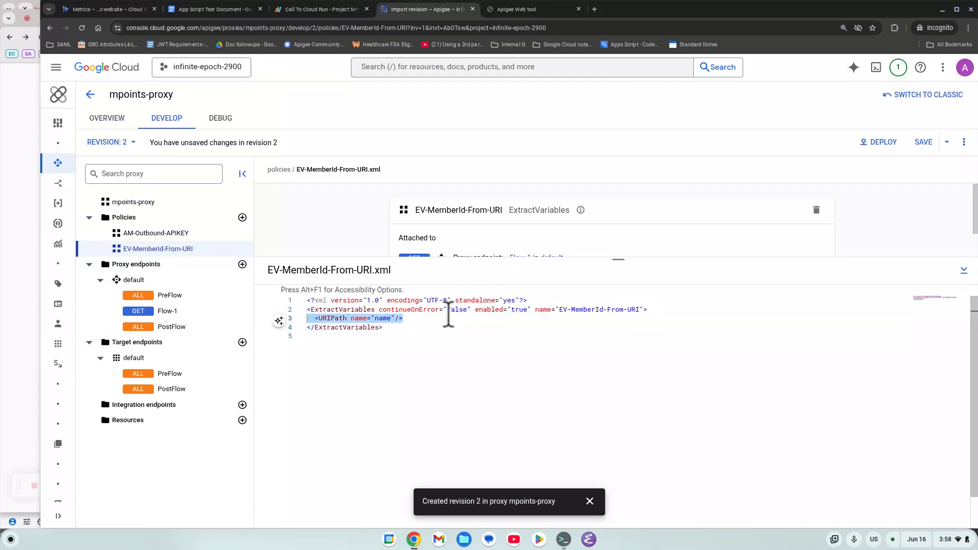
text(<Source>request</Source>   <VariablePrefix>extracted</VariablePrefix>   <URIPath>     <!-- put the extracted value into extracted.id -->     <!-- NB: The Pattern is matched against pathsuffix (what comes AFTER the basepath) -->     <Pattern ignoreCase='true'>/members/{id}</Pattern>   </URIPath>   <IgnoreUnresolvedVariables>true</IgnoreUnresolvedVariables>)
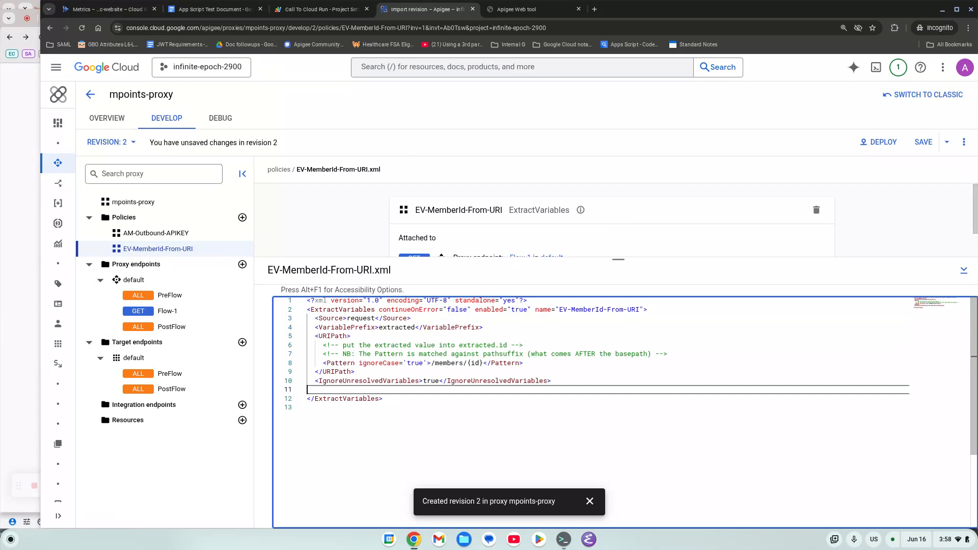
Review the extraction settings by highlighting the source, the URIPath element, the /members/{id} pattern, its id variable and the variable prefix.
double_click(366, 319)
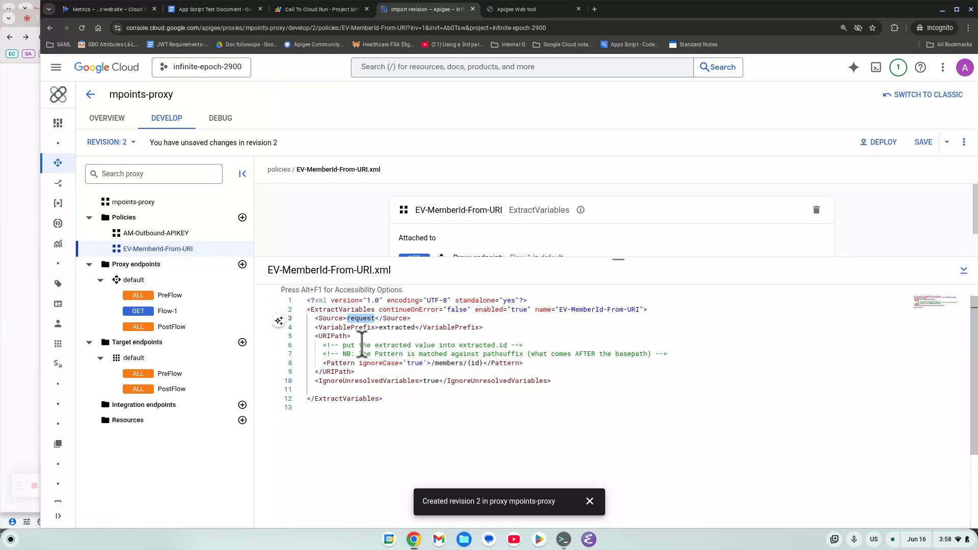
double_click(334, 336)
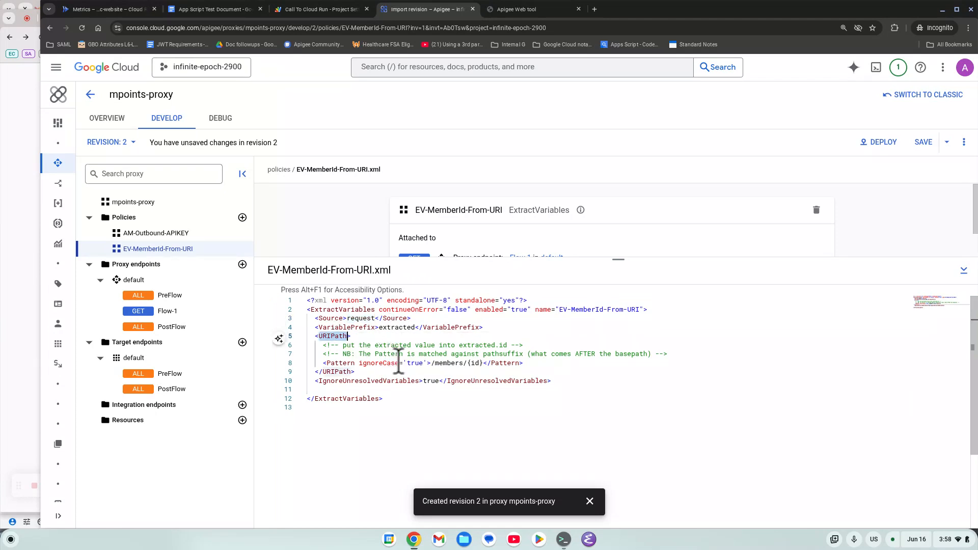
click(435, 363)
drag(442, 362, 483, 363)
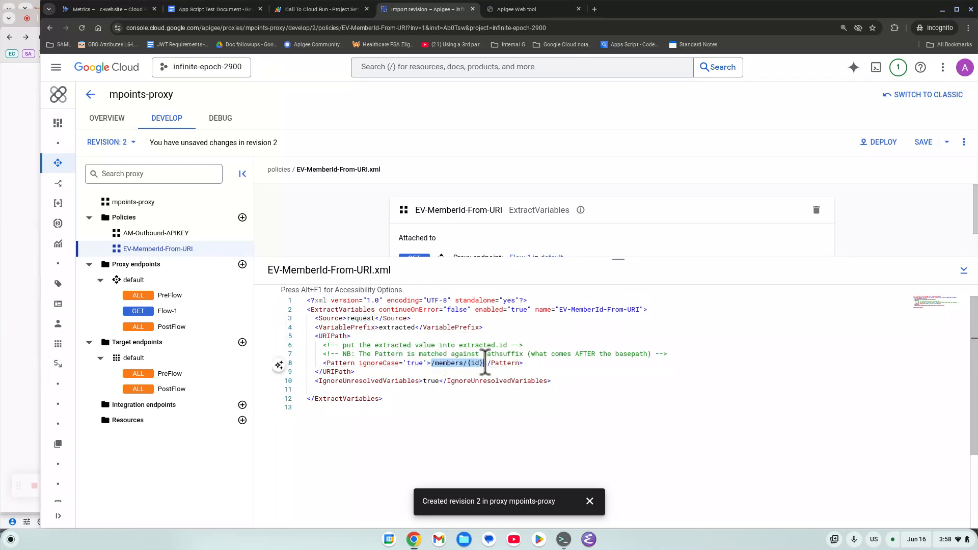
double_click(478, 363)
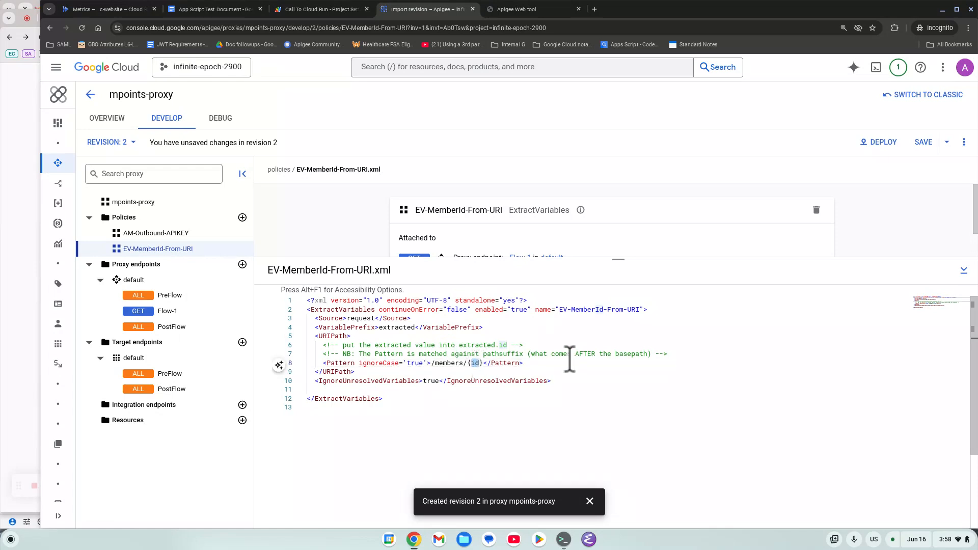
click(399, 326)
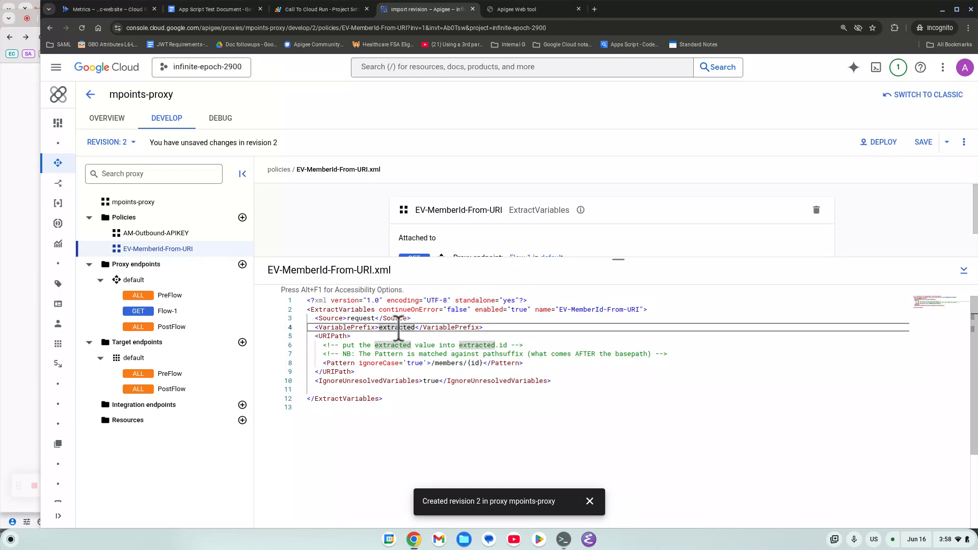
double_click(478, 363)
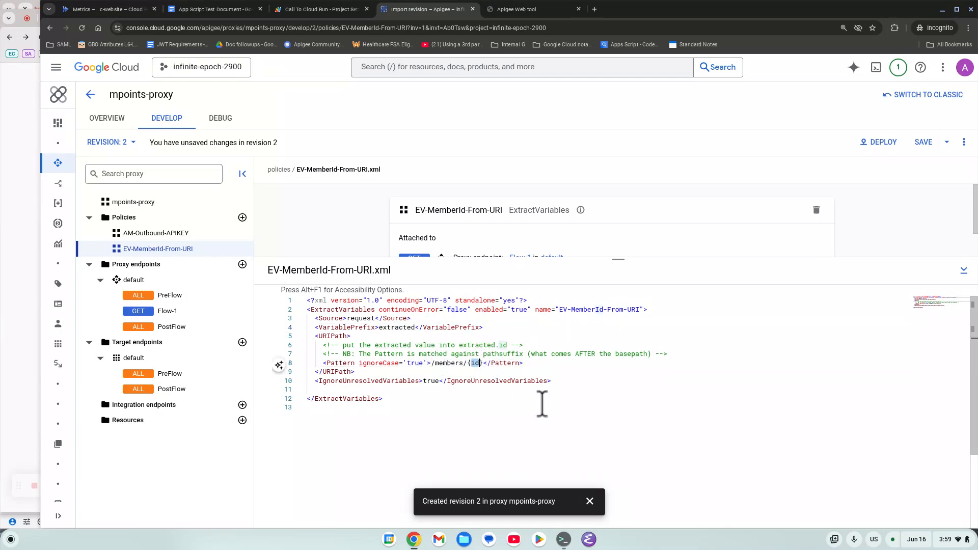
Delete the empty line before the closing ExtractVariables tag, and inspect the proxy endpoint's Flow-1 request step and condition.
click(363, 392)
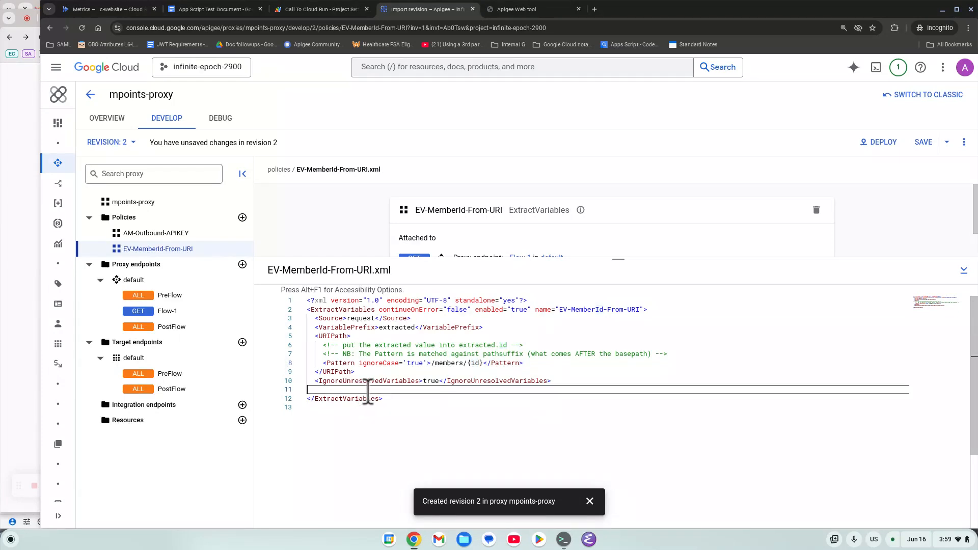
key(BackSpace)
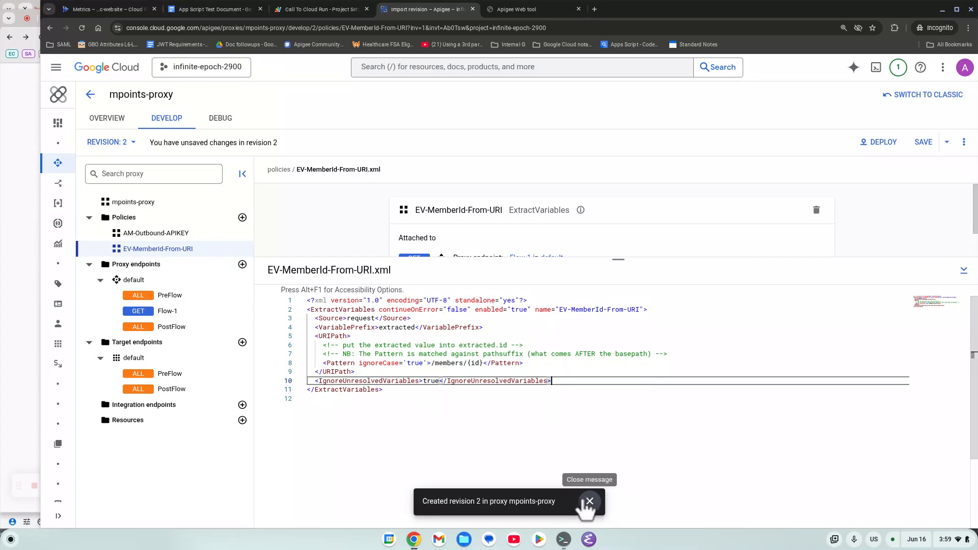
click(188, 311)
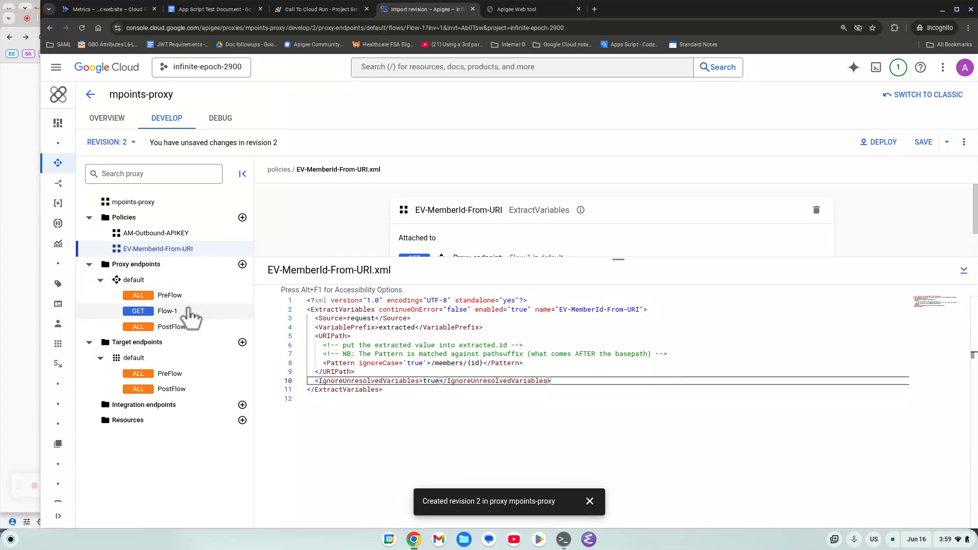
scroll(469, 321, down, 3)
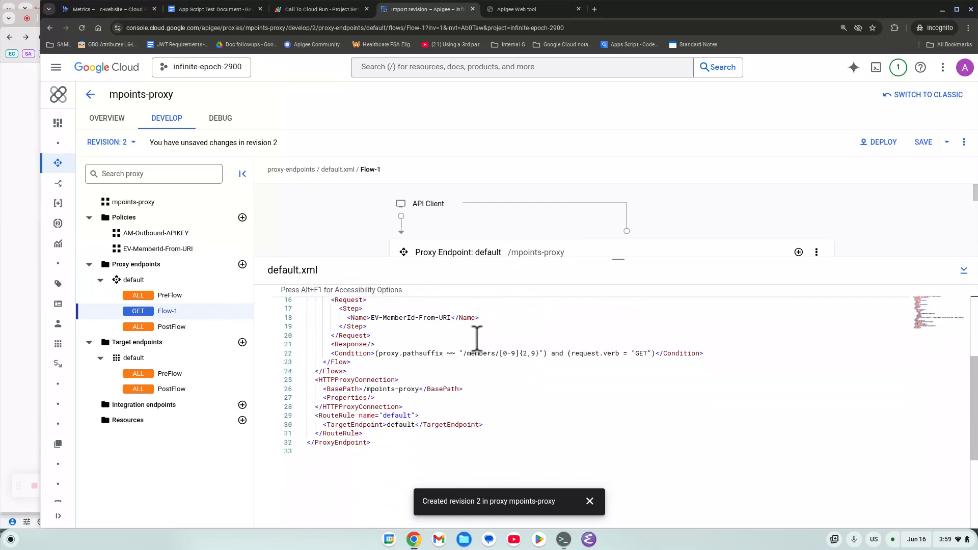
scroll(491, 352, up, 1)
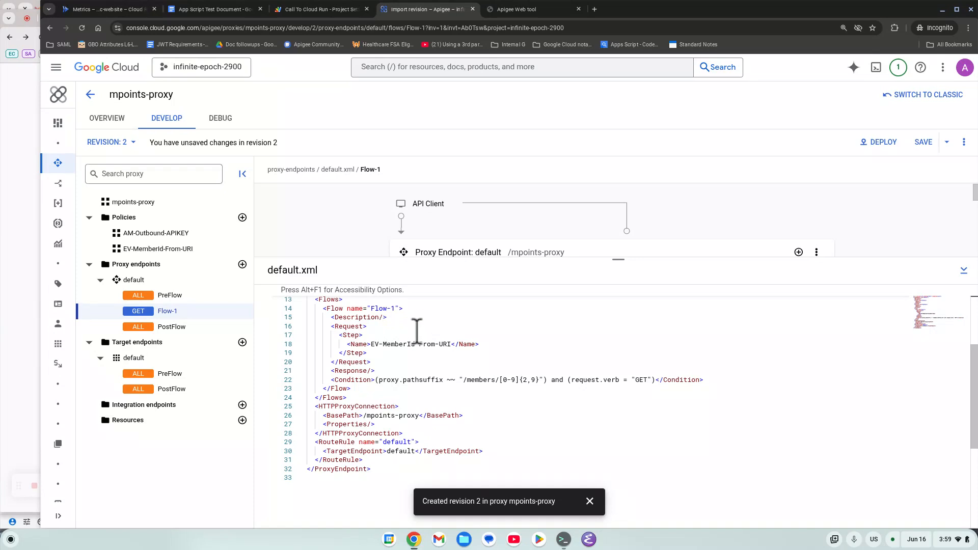
Add a conditional flow Flow-1 to the default target endpoint with the condition proxy.pathsuffix ~~ "/members/[0-9]{2,9}".
click(186, 381)
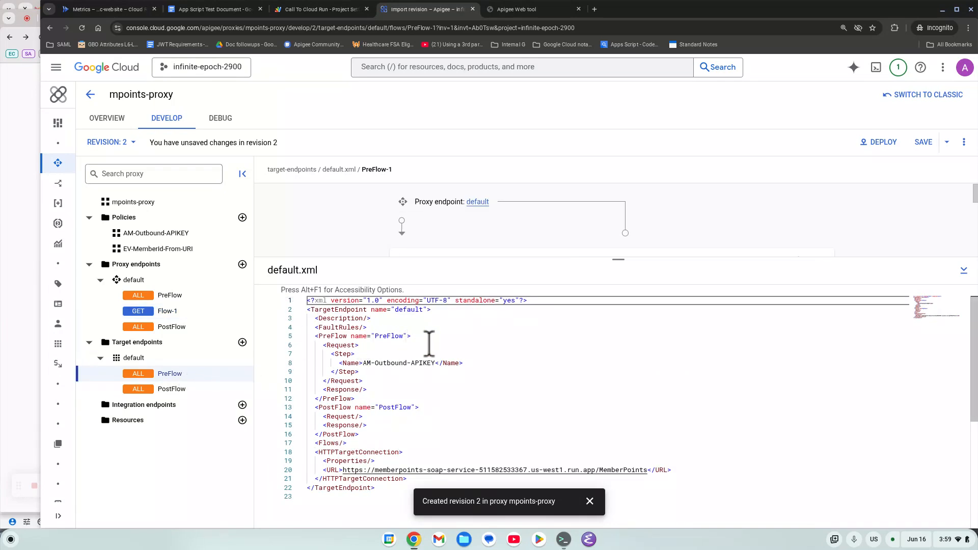
drag(618, 260, 622, 321)
scroll(571, 265, down, 2)
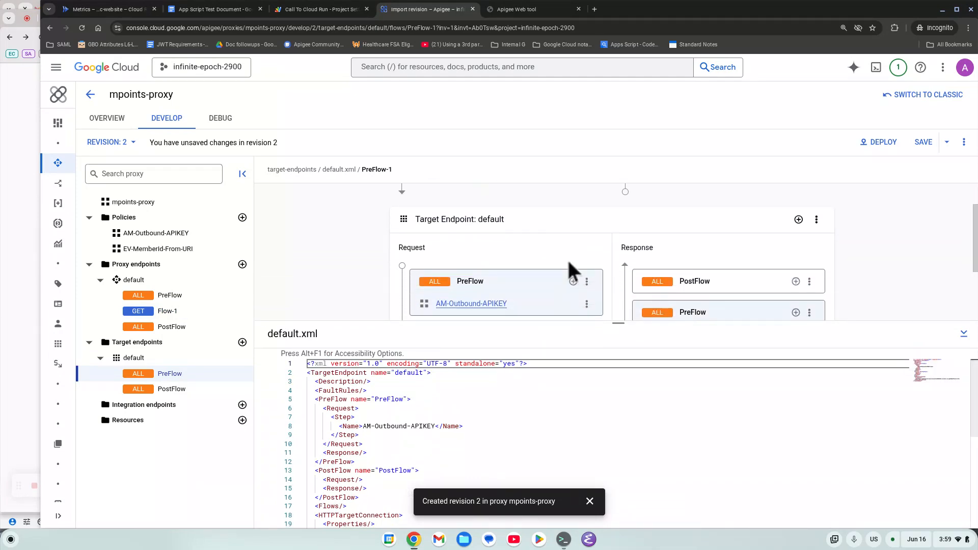
click(799, 220)
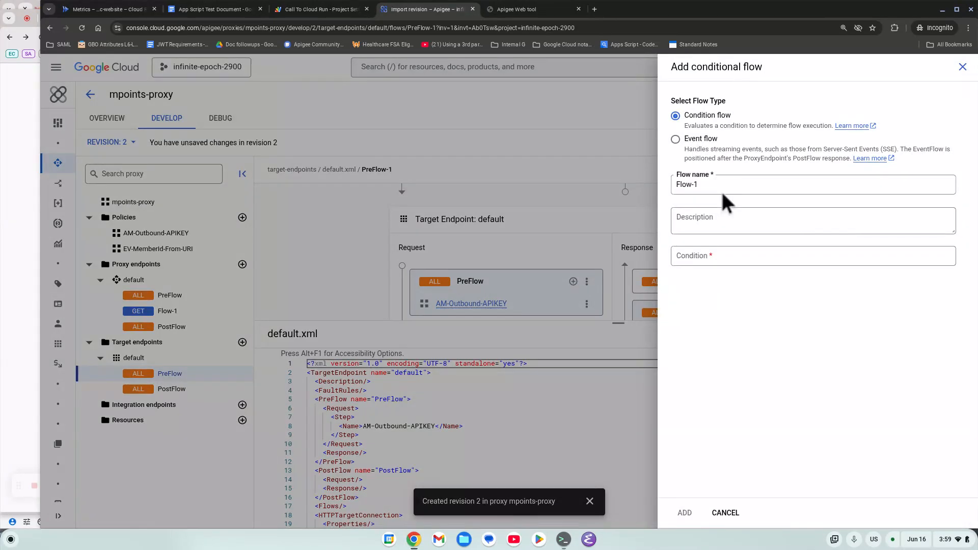
click(733, 216)
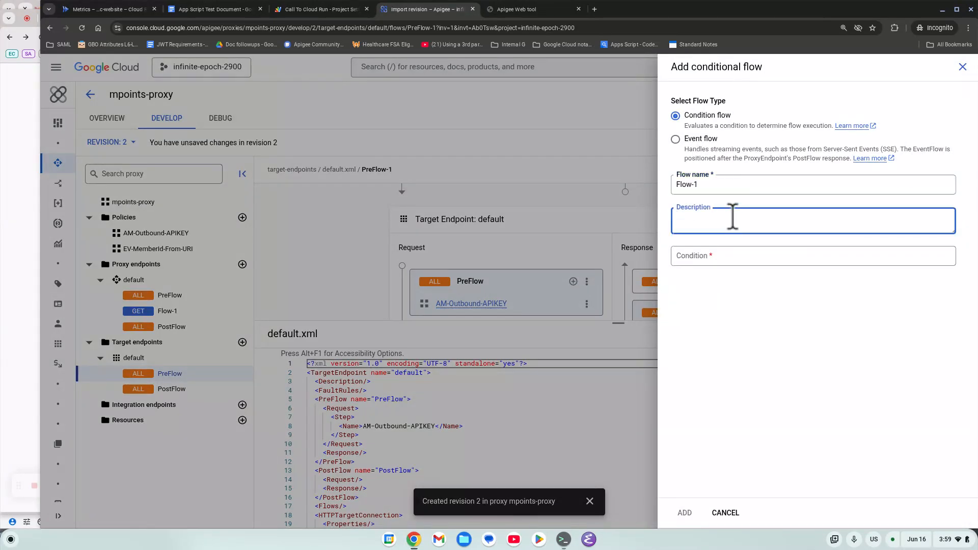
click(734, 253)
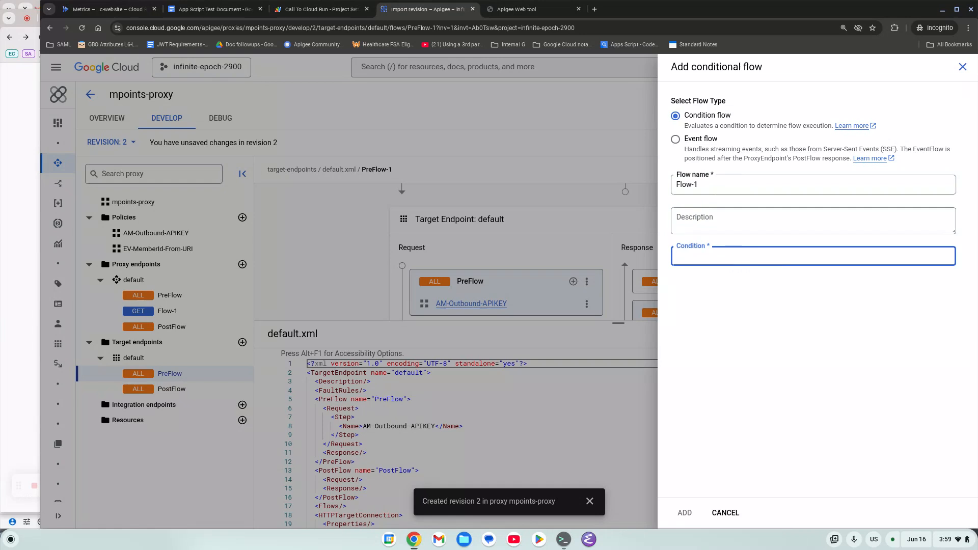
text(proxy.)
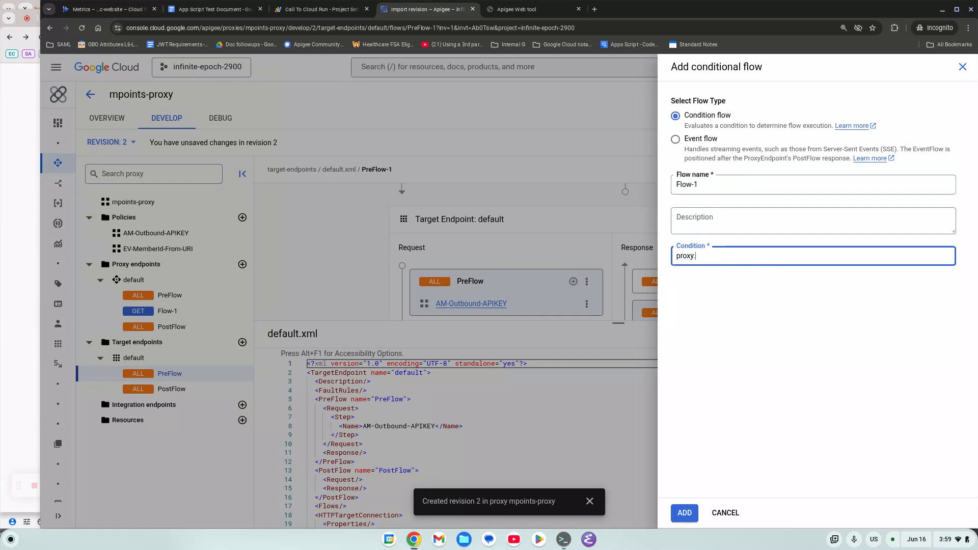
text(pathsuffix ~~ "/members/[0-9]{2)
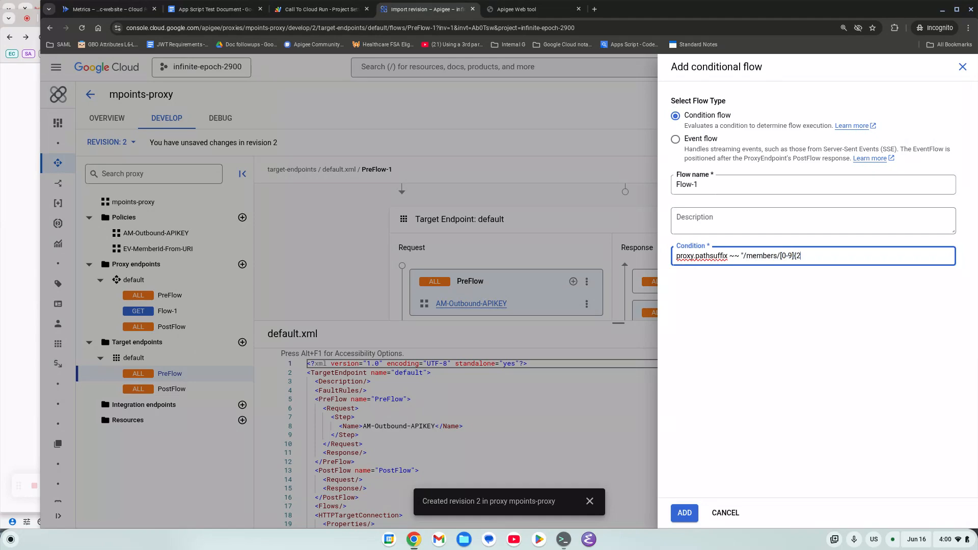
text(,9})
click(687, 513)
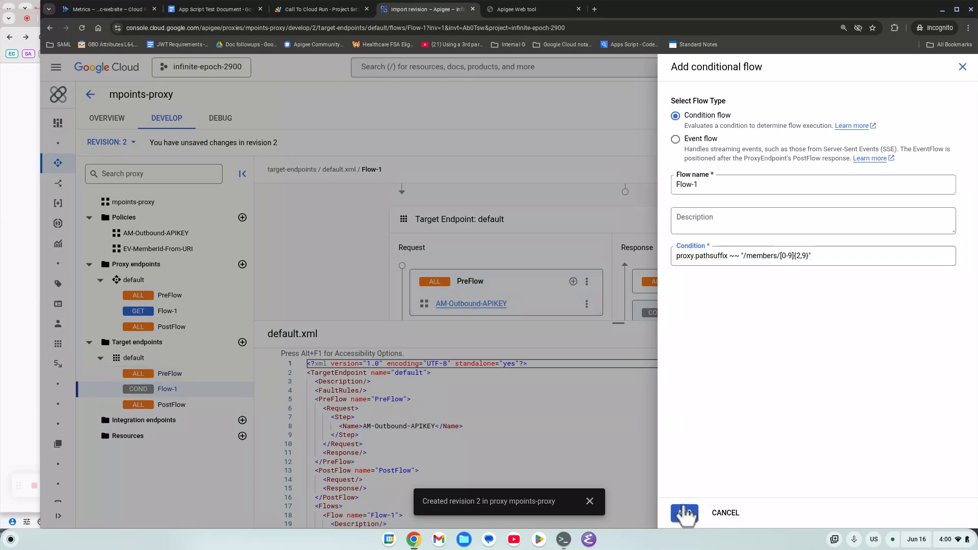
Start a policy step on the target endpoint's Flow-1 request and choose to create a new Assign Message policy.
scroll(548, 413, down, 3)
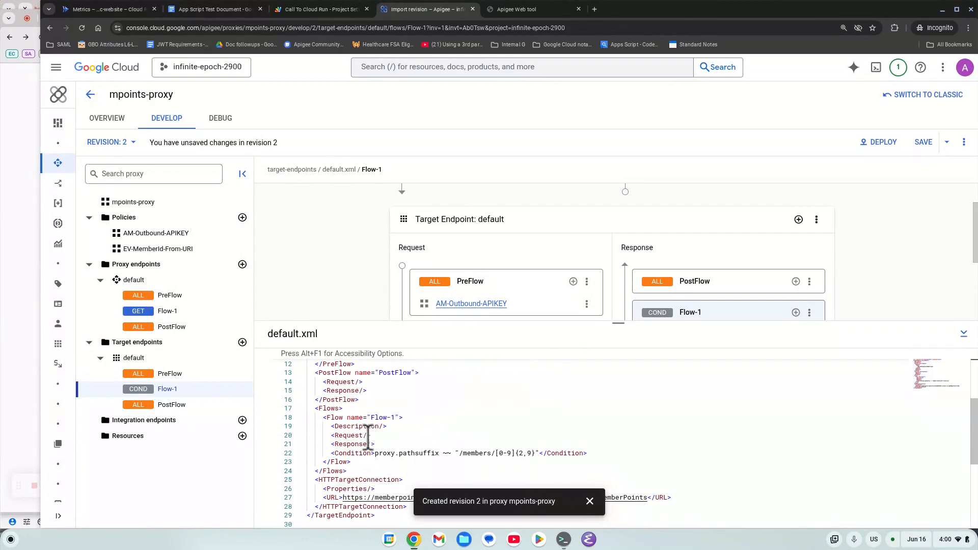
scroll(533, 273, down, 2)
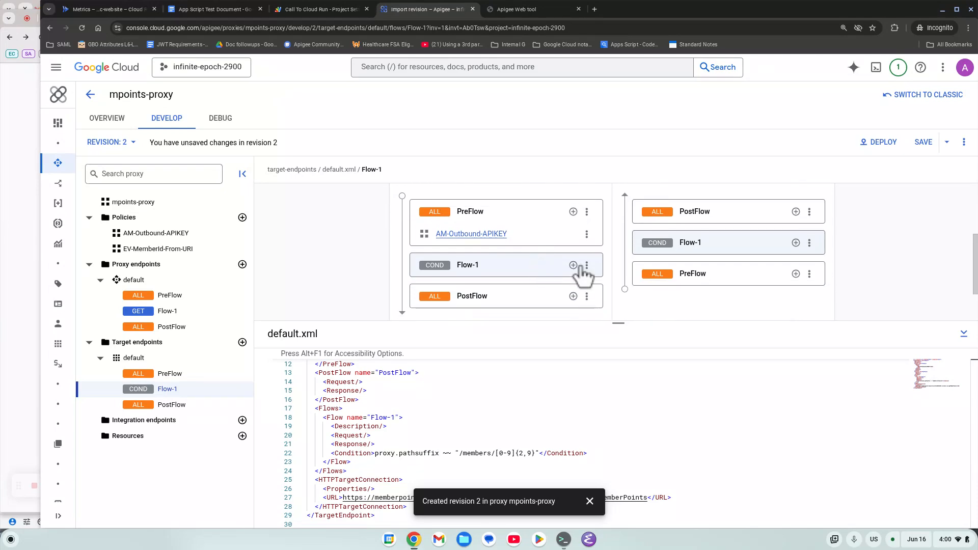
click(579, 266)
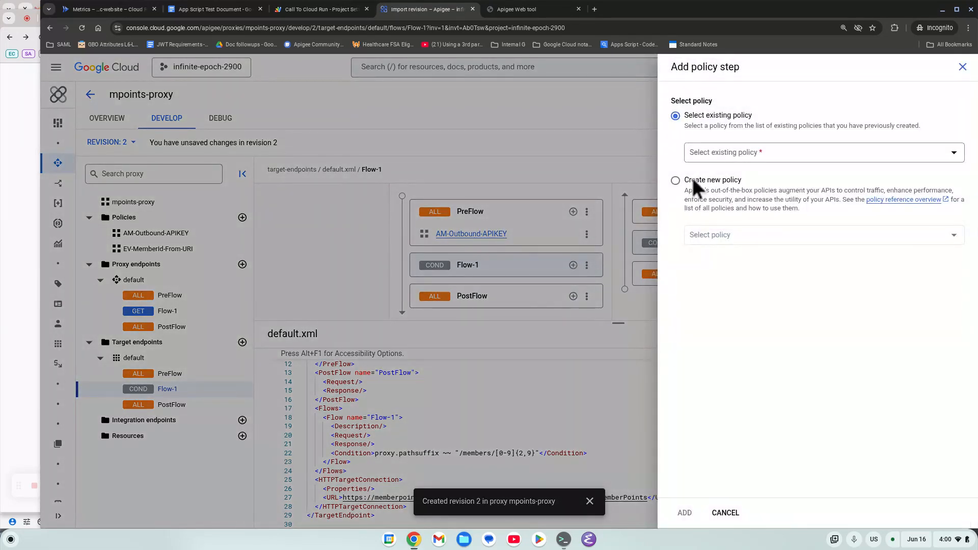
click(677, 182)
click(725, 232)
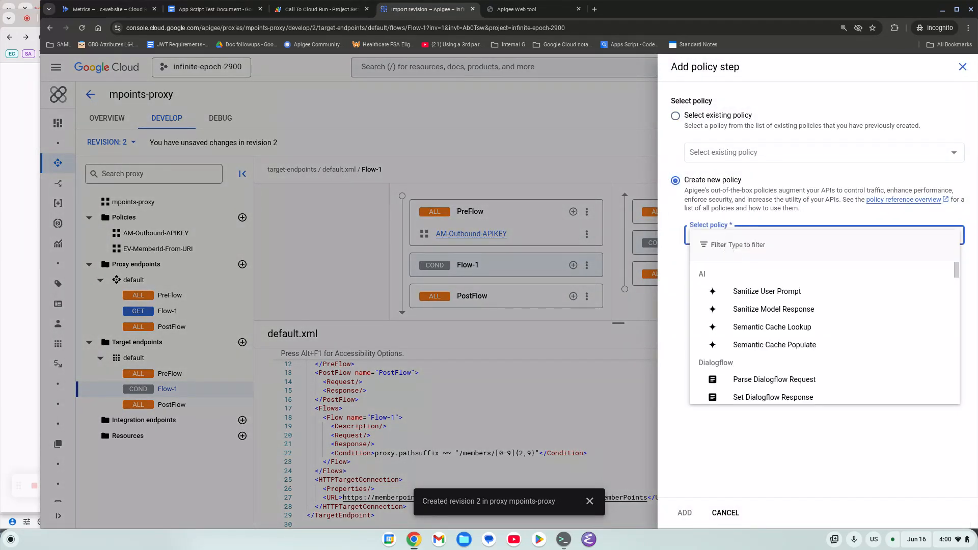
text(assign)
click(764, 292)
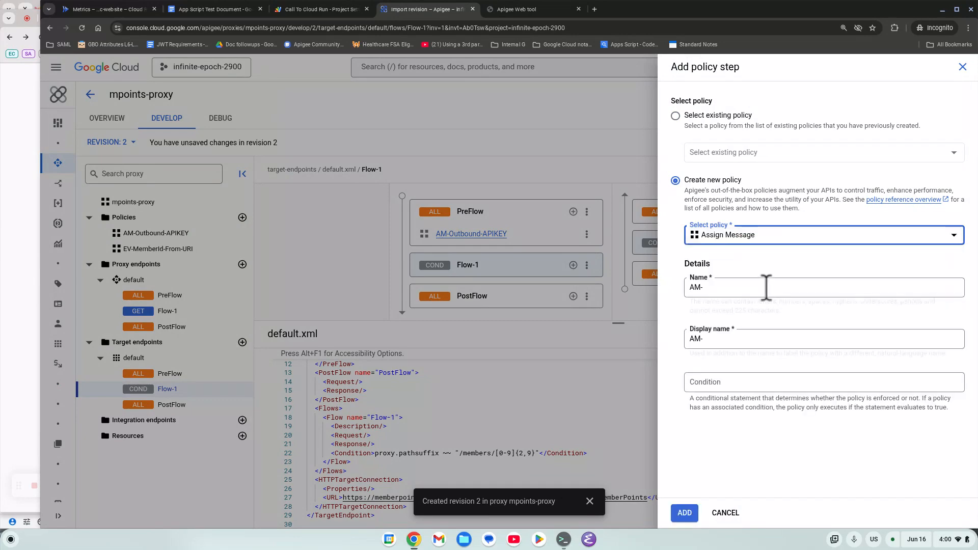
Add the policy with AM-Create-SOAP-Request as both name and display name, and open its XML definition.
click(755, 286)
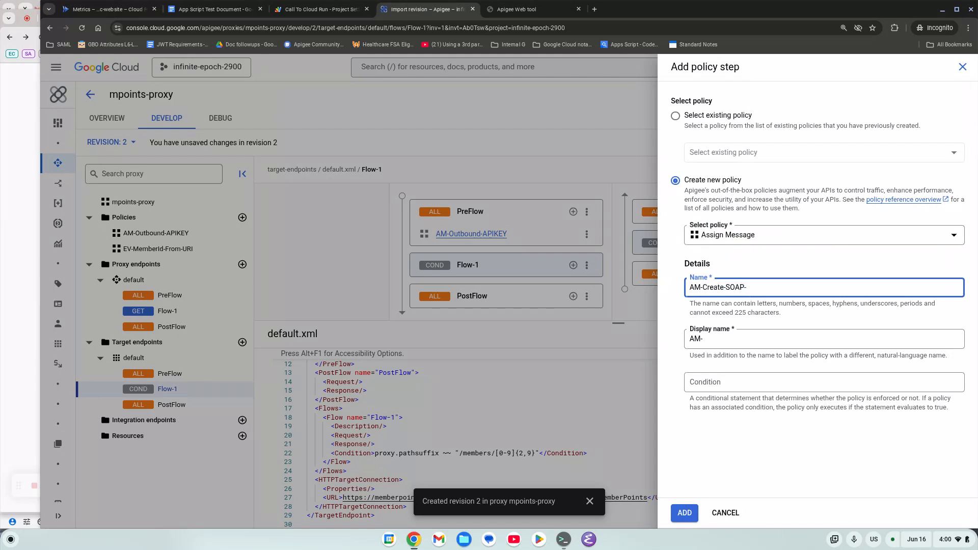
text(Create-SOAP-REquest)
key(Tab)
text(AM-Create-SOAP-Request)
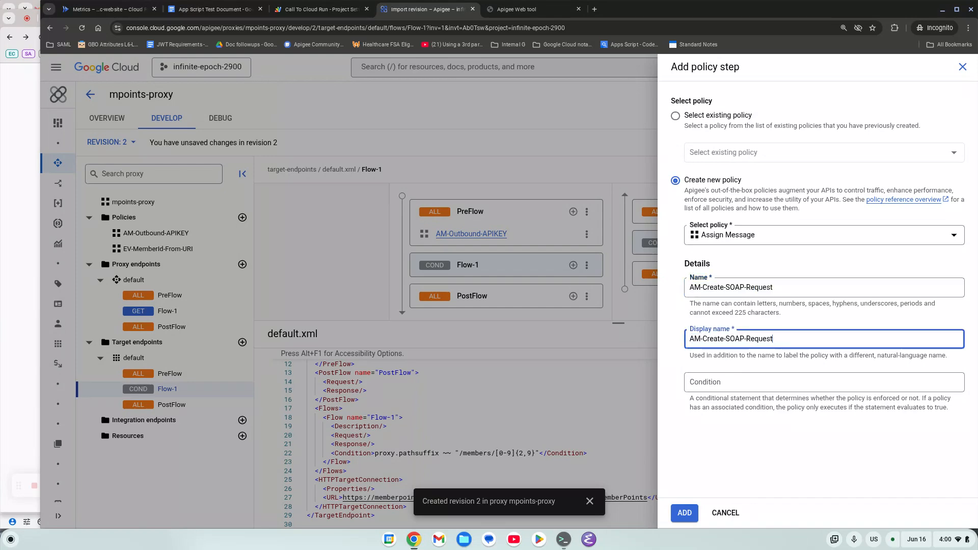
click(692, 514)
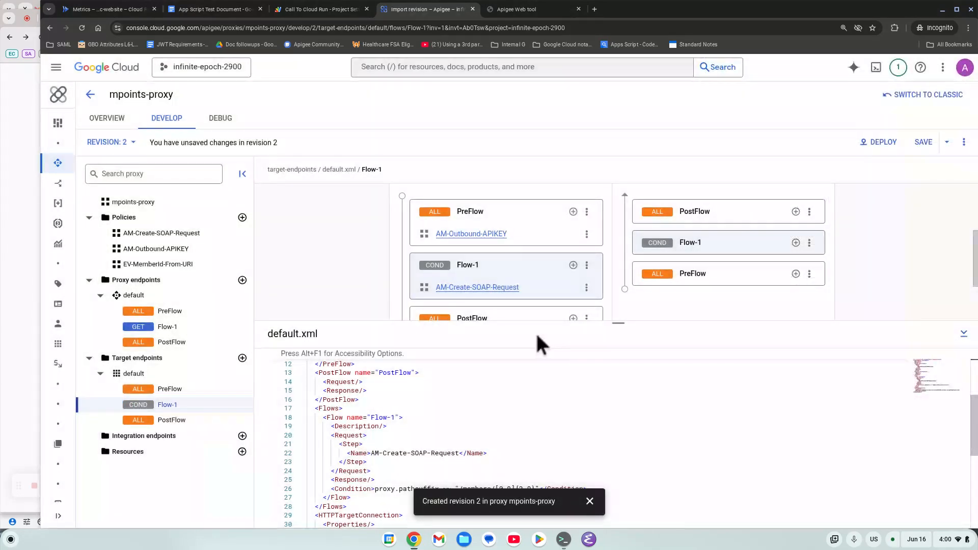
click(504, 288)
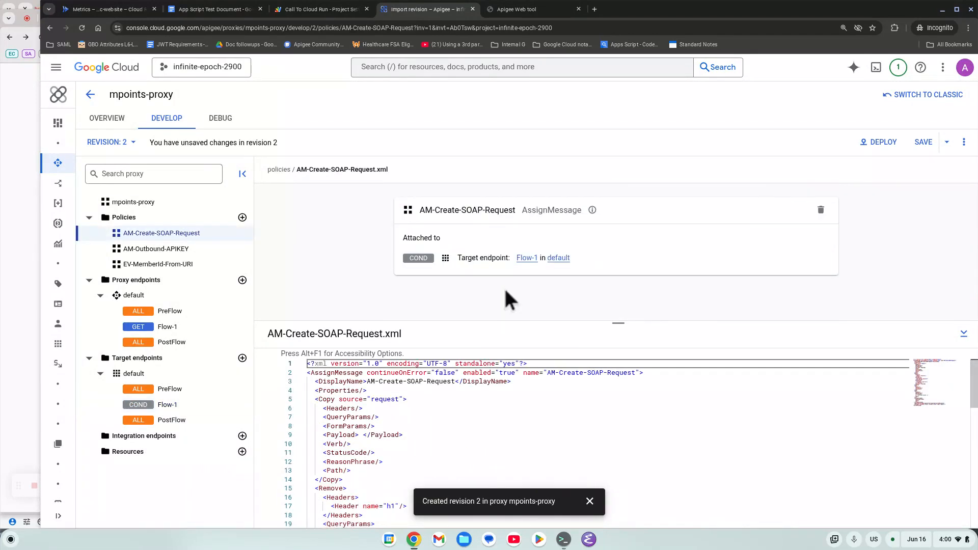
Replace the template content above IgnoreUnresolvedVariables with a Set block holding the text/xml getMemberById SOAP payload, {extracted.id} as the urn:id, and verb POST.
key(alt+Tab)
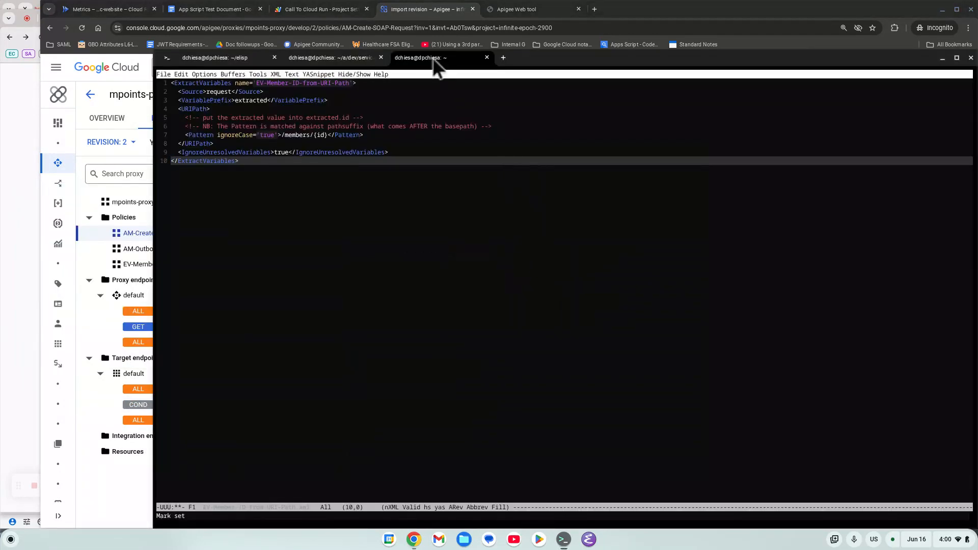
key(alt+Tab)
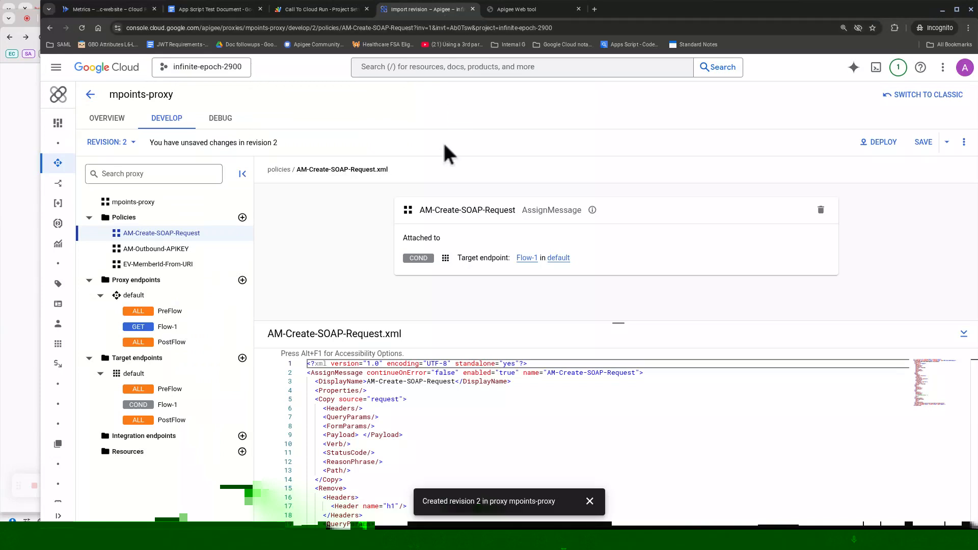
click(669, 373)
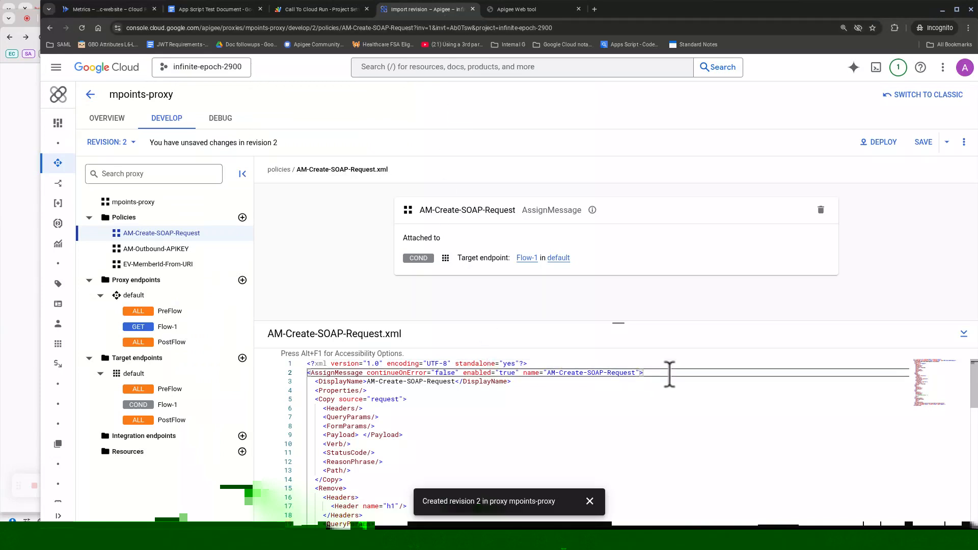
key(shift+Down)
key(shift+Down)
key(shift+Down)
key(shift+Down)
key(shift+Down)
key(shift+Down)
key(shift+Down)
key(shift+Down)
key(shift+Down)
key(shift+Down)
key(shift+Down)
key(shift+Down)
key(shift+Down)
key(shift+Down)
key(shift+Down)
key(shift+Down)
key(shift+Down)
key(shift+Down)
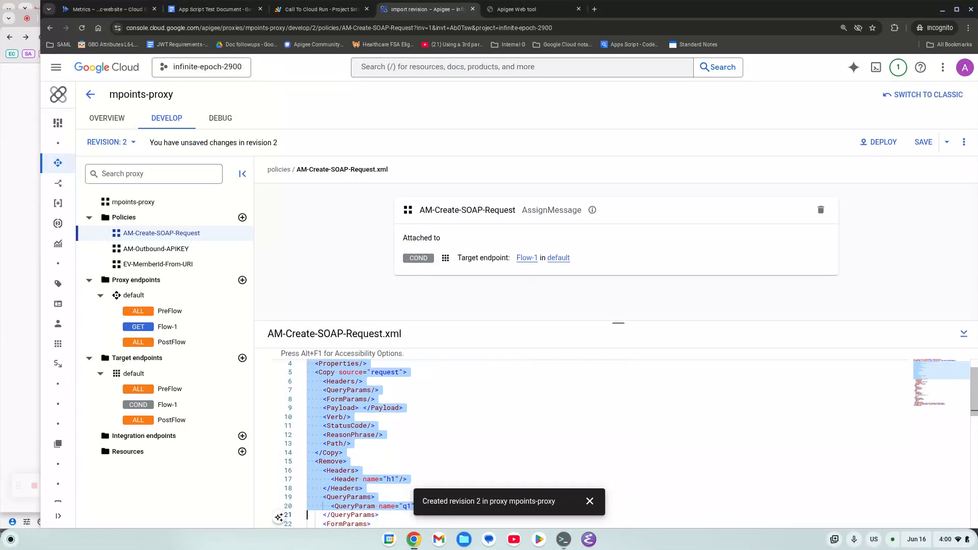
key(shift+Down)
key(shift+Down)
key(shift+Down)
key(shift+Down)
key(shift+Down)
key(shift+Down)
key(shift+Down)
key(shift+Down)
key(shift+Down)
key(shift+Down)
key(shift+Down)
key(shift+Down)
key(shift+Down)
key(shift+Down)
key(shift+Down)
key(shift+Down)
key(shift+Down)
key(shift+Down)
key(shift+Down)
key(shift+Down)
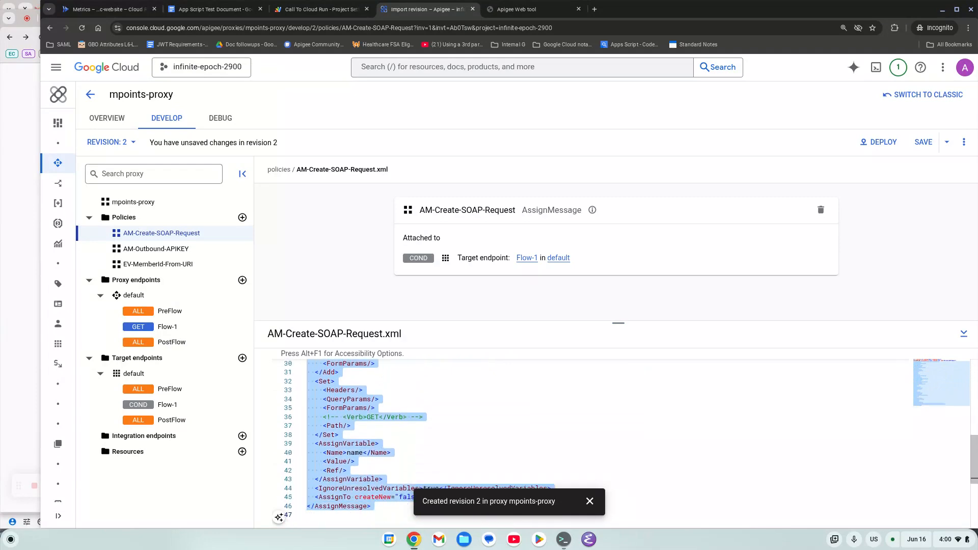
key(shift+Up)
key(shift+Up)
key(shift+Up)
key(BackSpace)
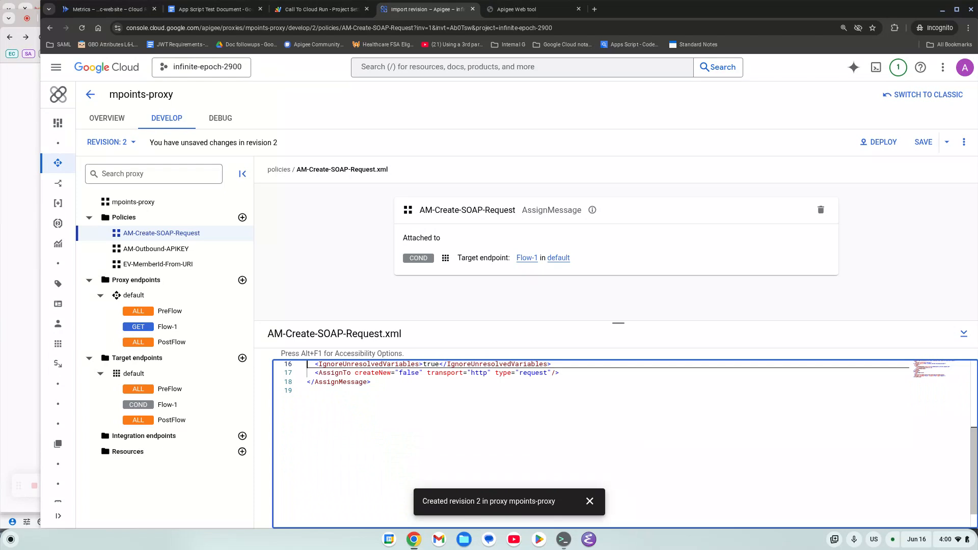
click(589, 502)
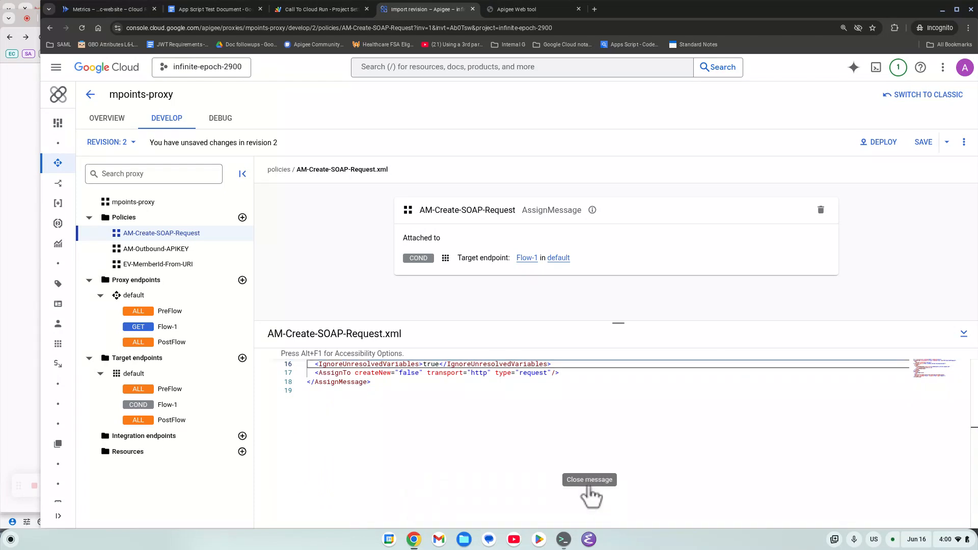
Remove the AssignTo element from the AM-Create-SOAP-Request policy and set IgnoreUnresolvedVariables to false.
click(580, 365)
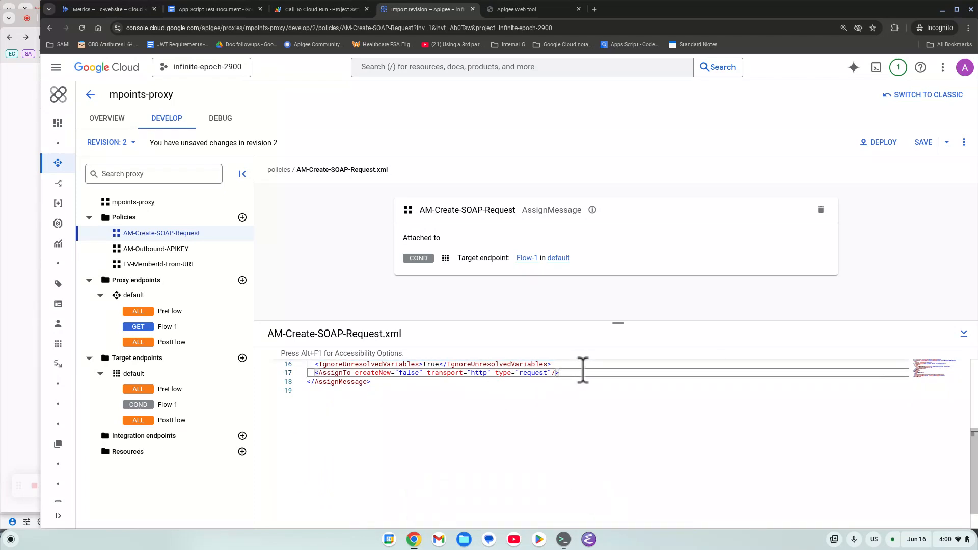
key(Down)
key(ctrl+shift+k)
key(Left)
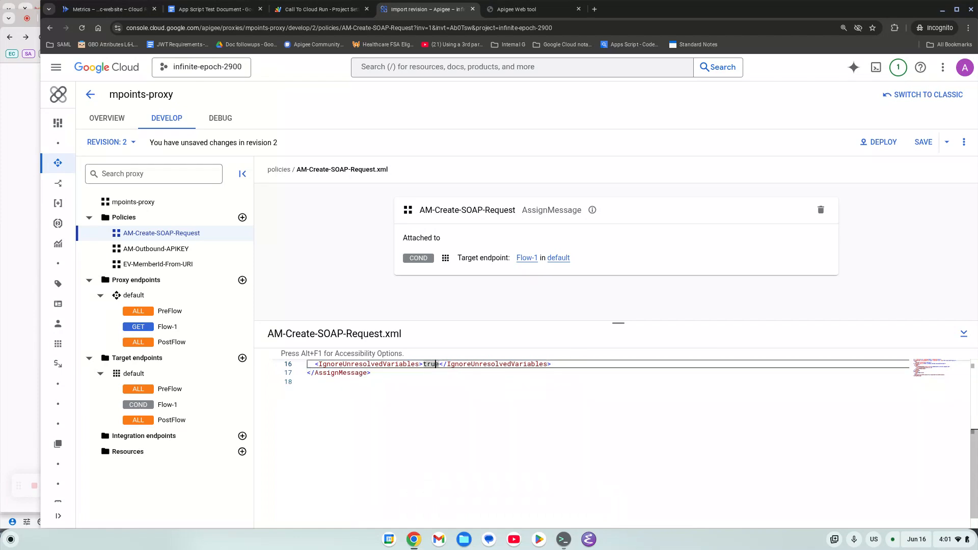
key(BackSpace)
text(fals)
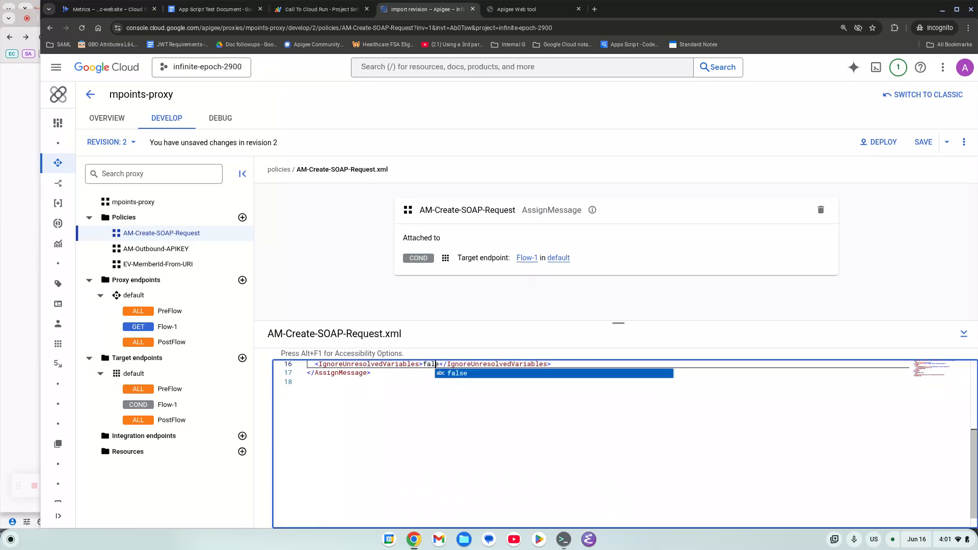
key(Escape)
key(Up)
key(ctrl+Home)
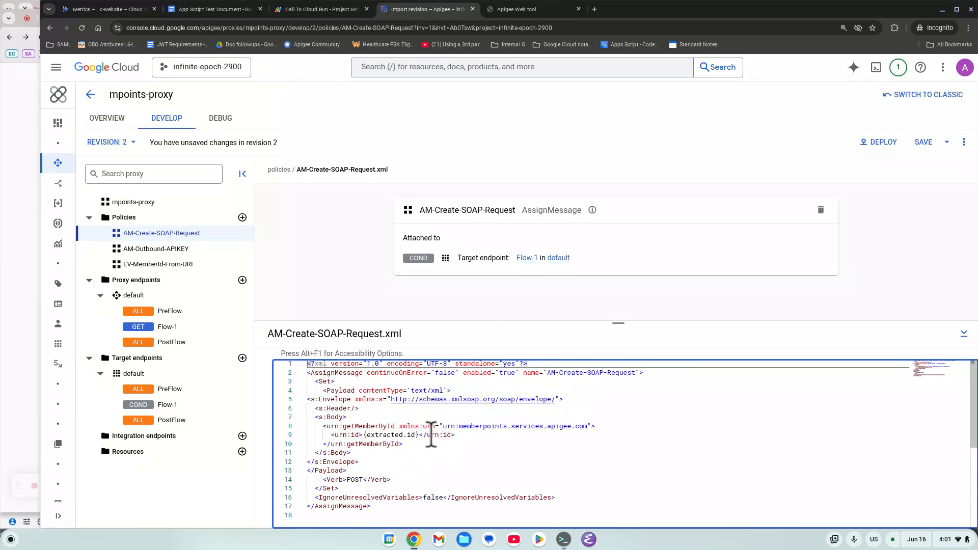
Check the getMemberById example request on the Member Points Service page and return to the policy XML.
key(alt+Tab)
key(alt+Tab)
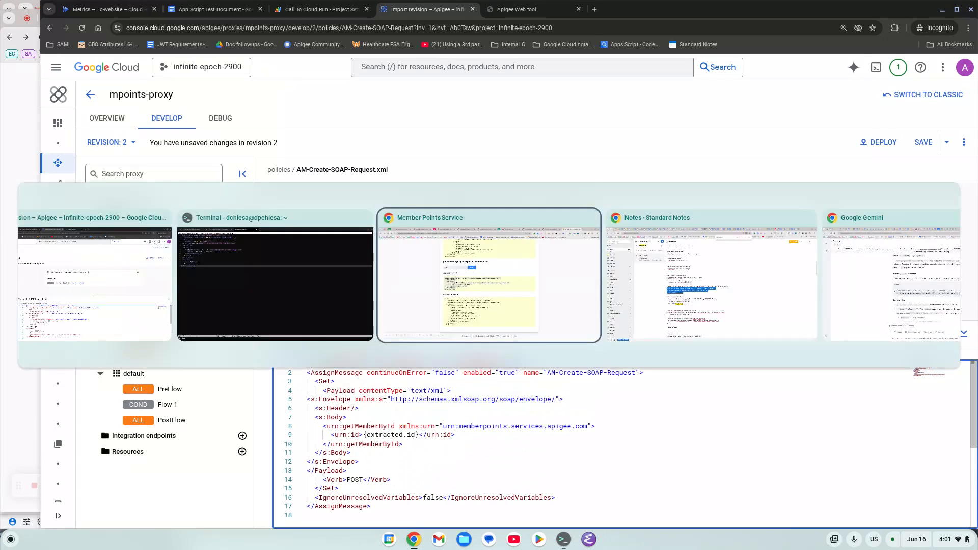
click(400, 276)
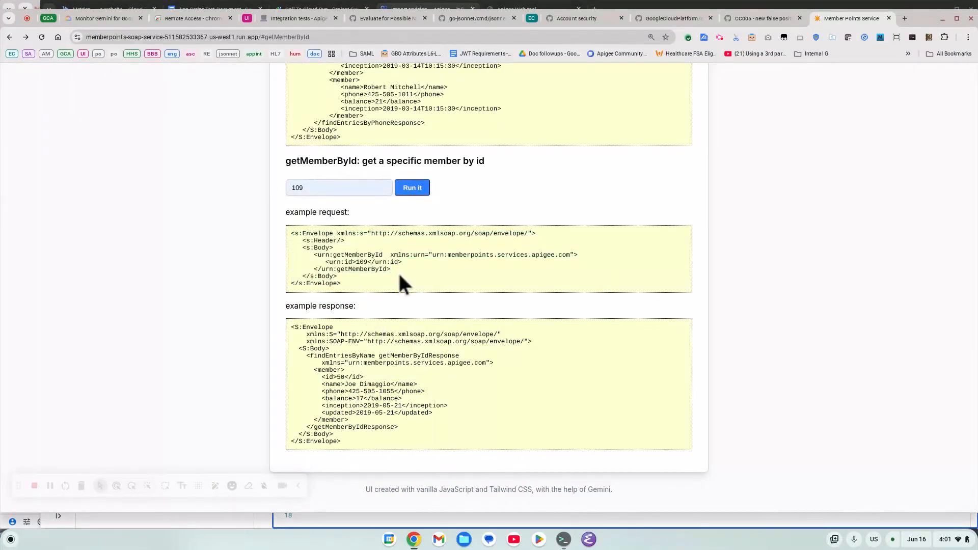
key(alt+Tab)
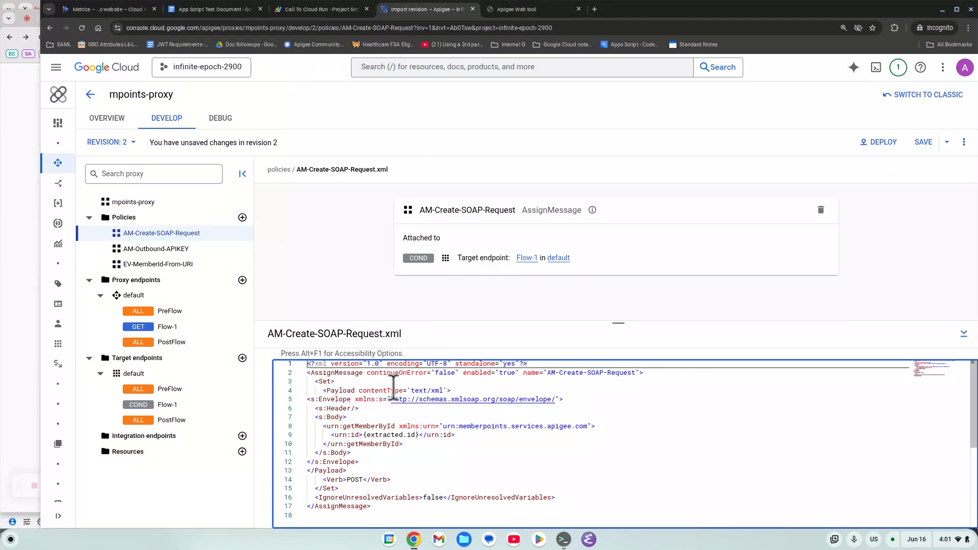
Review the payload content type, the {extracted.id} reference and the POST verb in the policy, and save revision 2 of the proxy.
drag(446, 390, 407, 391)
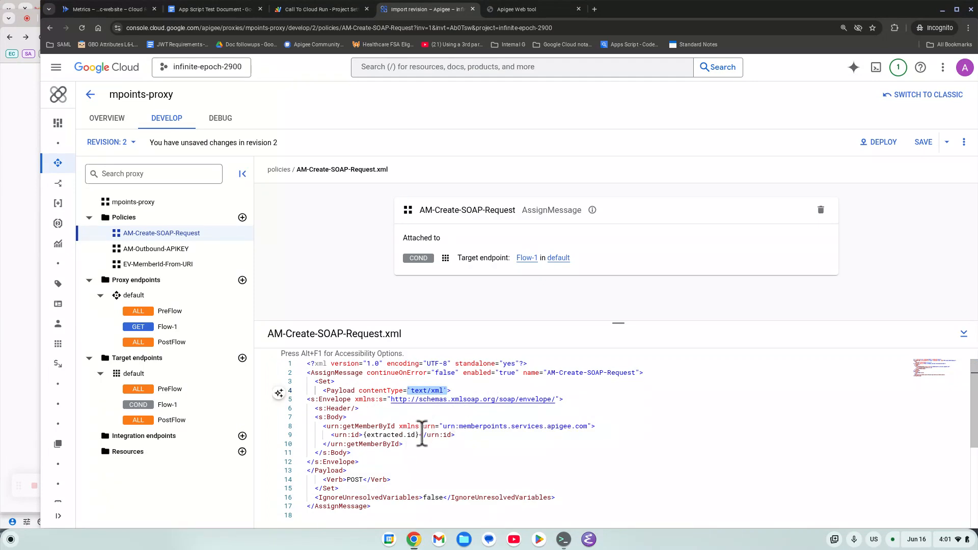
drag(420, 435, 366, 436)
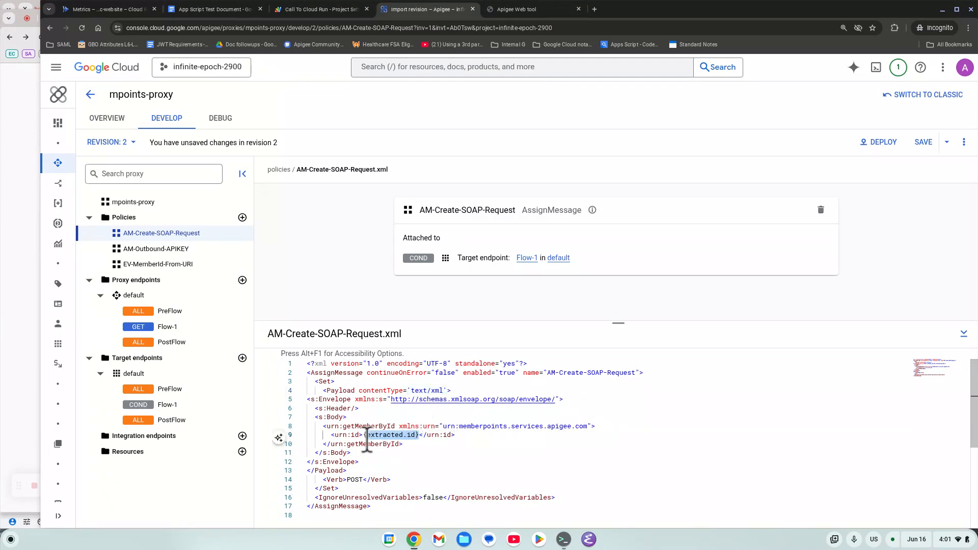
click(341, 390)
click(364, 434)
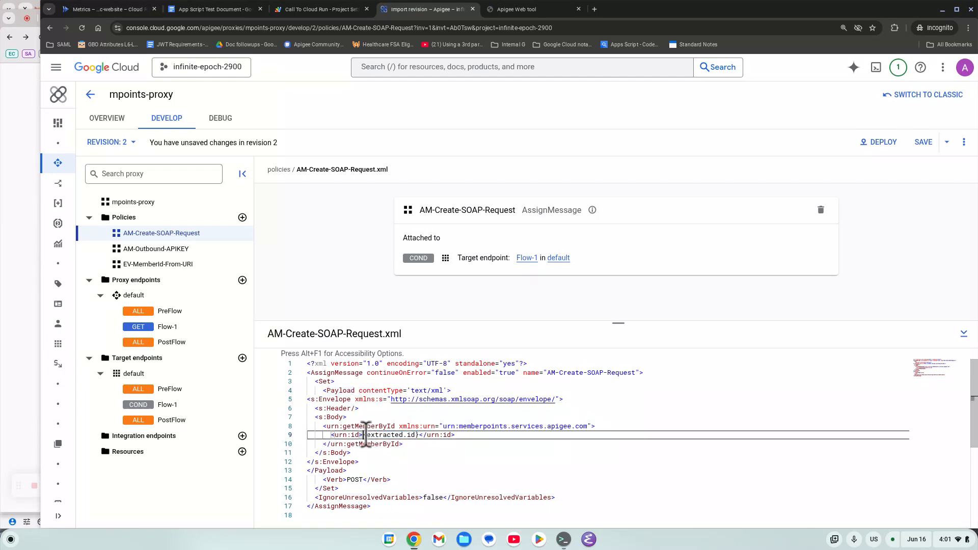
drag(366, 436, 424, 435)
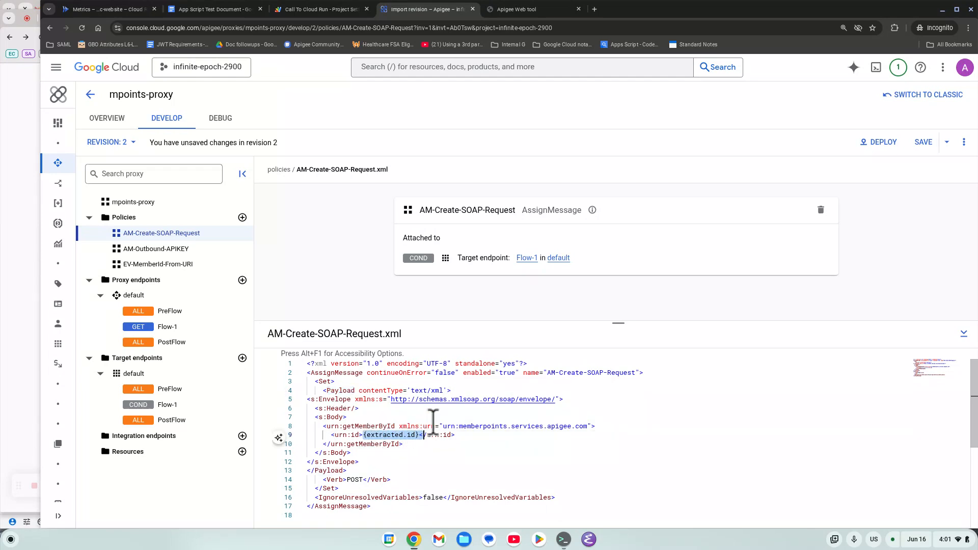
scroll(433, 420, down, 1)
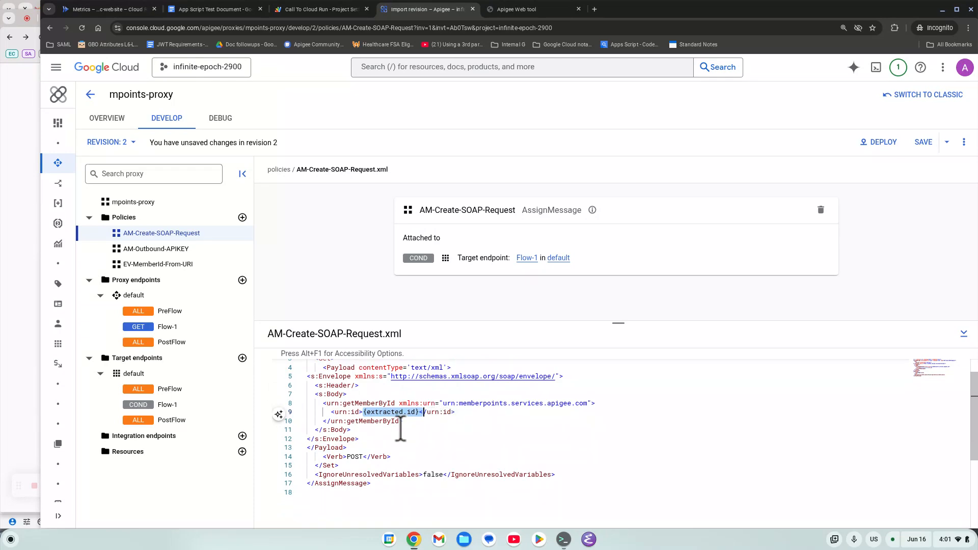
double_click(355, 457)
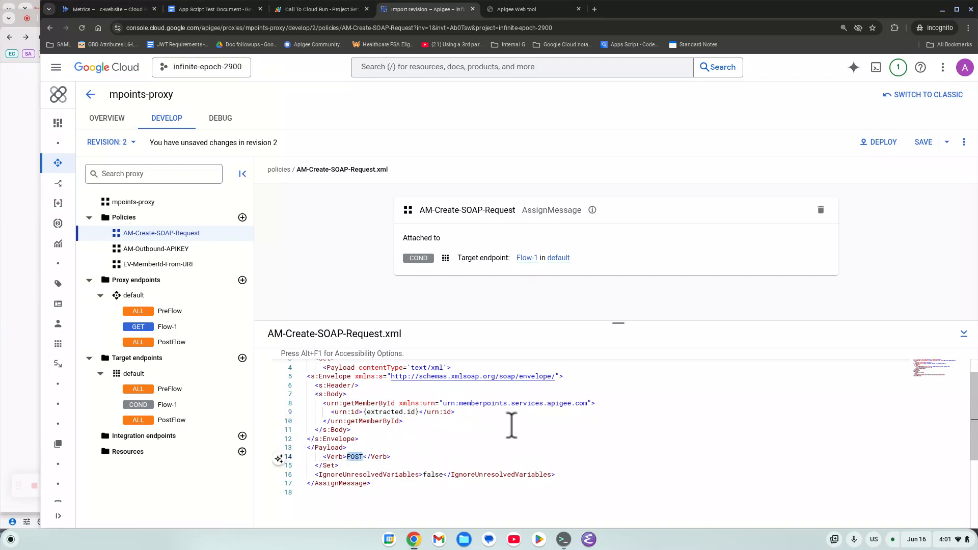
scroll(509, 423, down, 3)
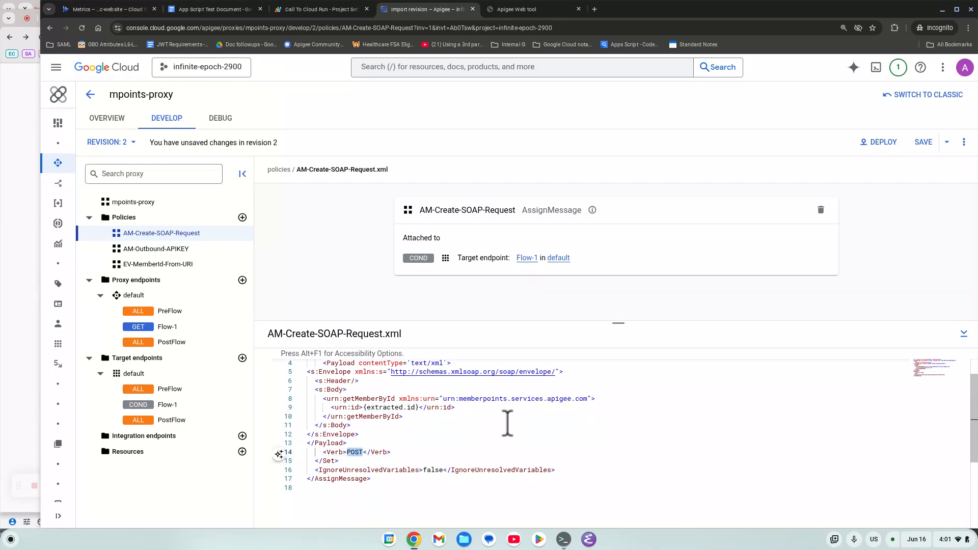
scroll(510, 421, up, 5)
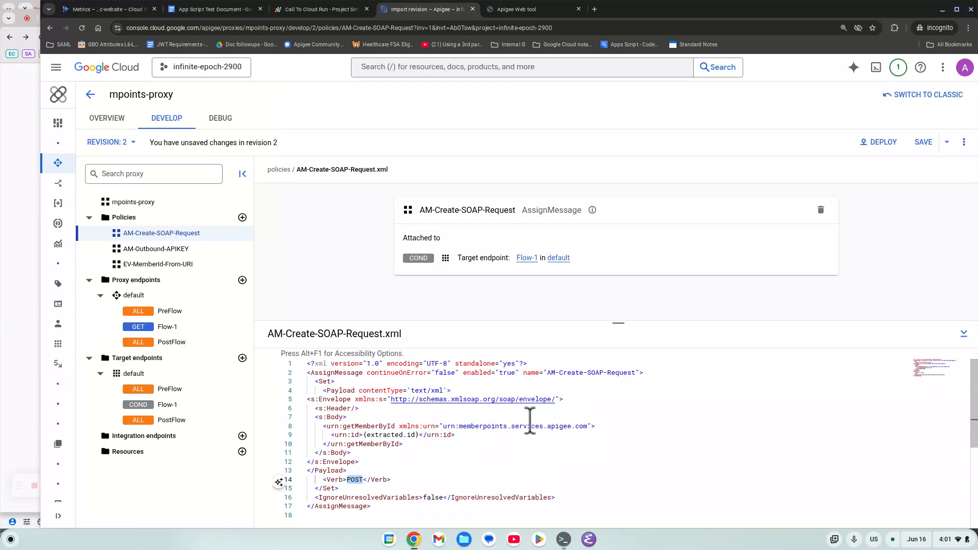
scroll(547, 422, down, 1)
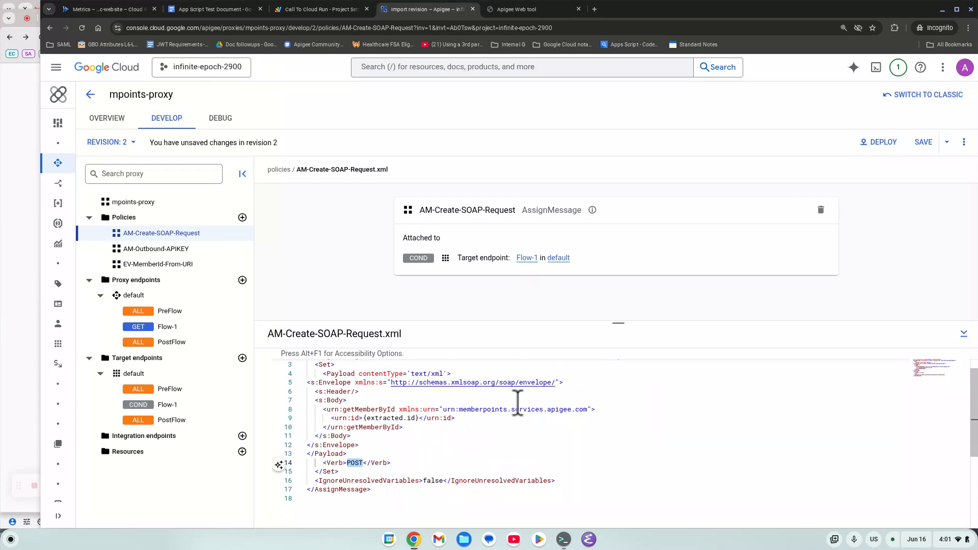
scroll(519, 414, down, 5)
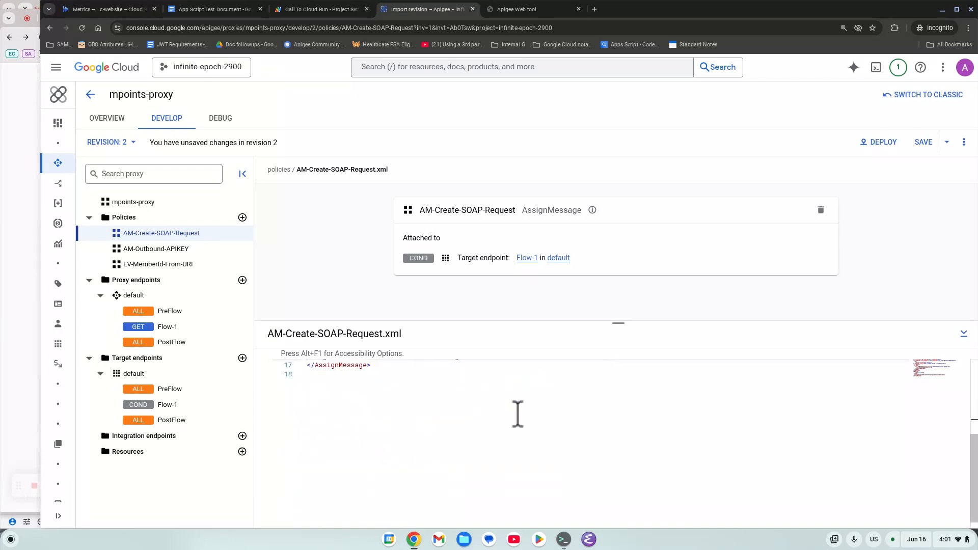
scroll(518, 415, up, 6)
click(926, 143)
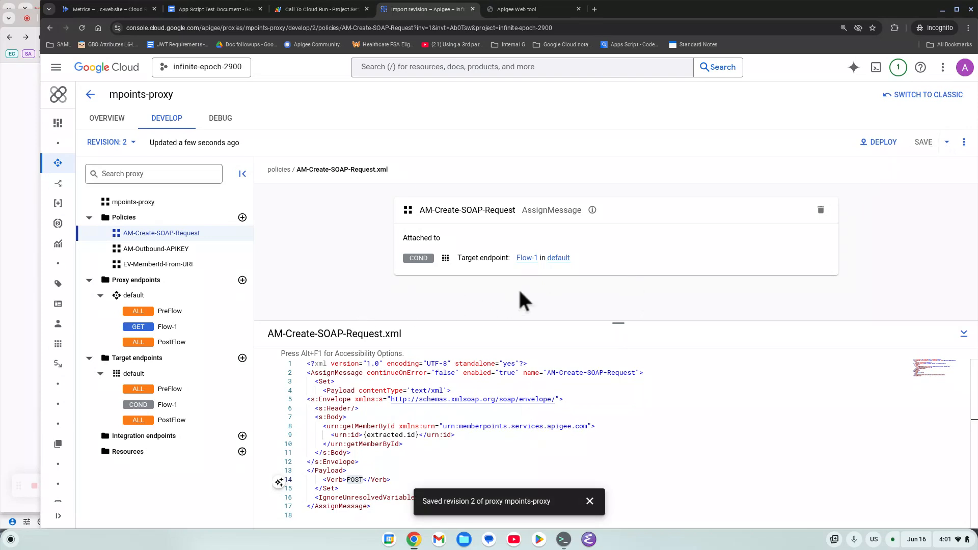
Examine the path condition and attached policy step of Flow-1 in both the default proxy endpoint and the default target endpoint.
click(169, 328)
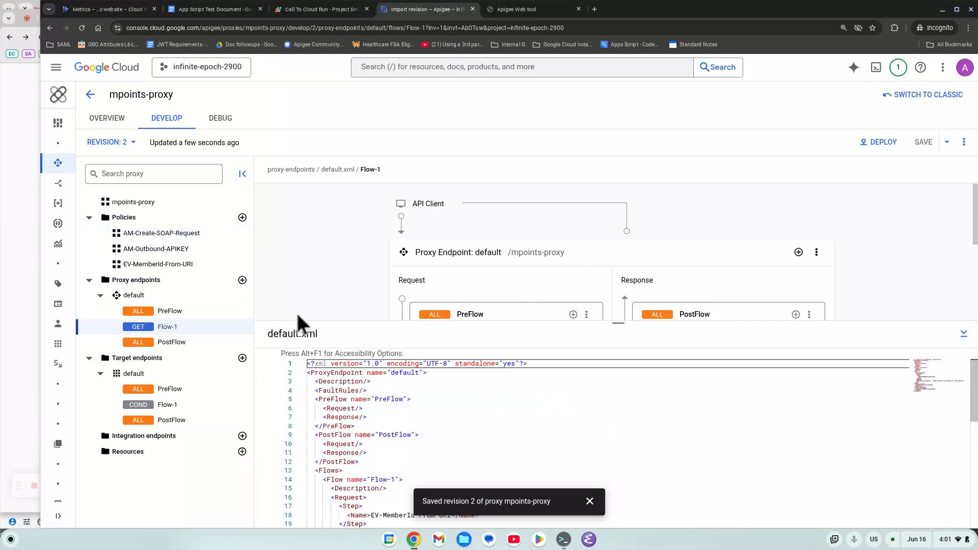
scroll(509, 455, down, 3)
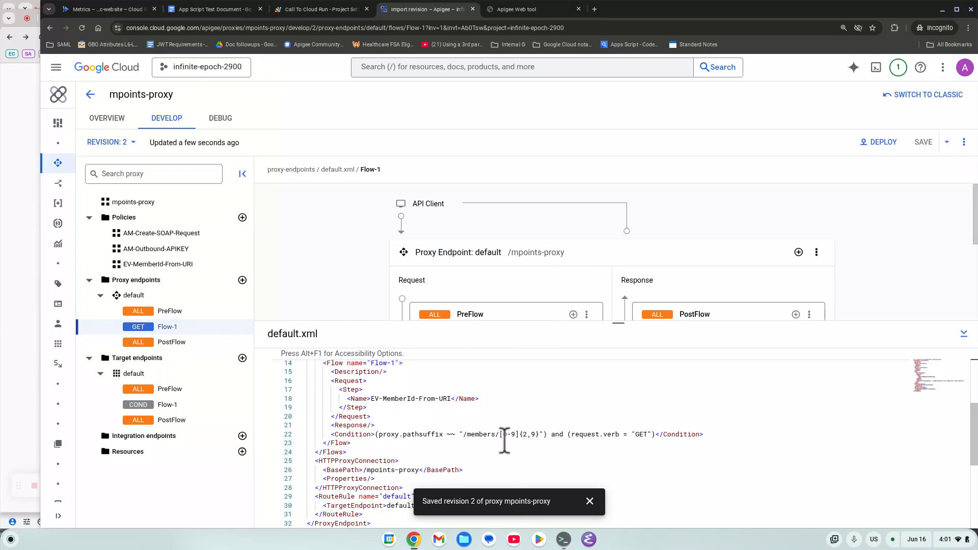
drag(483, 435, 532, 434)
double_click(446, 398)
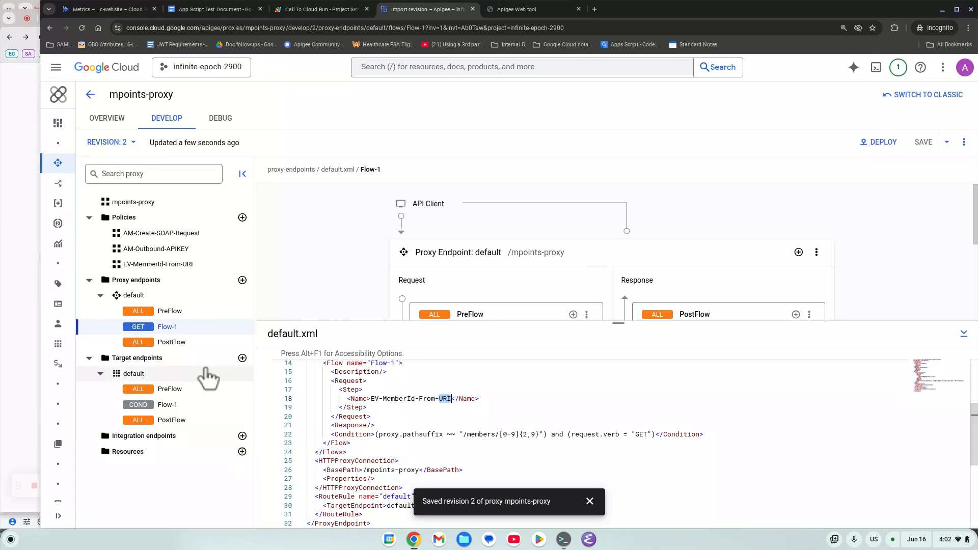
click(188, 407)
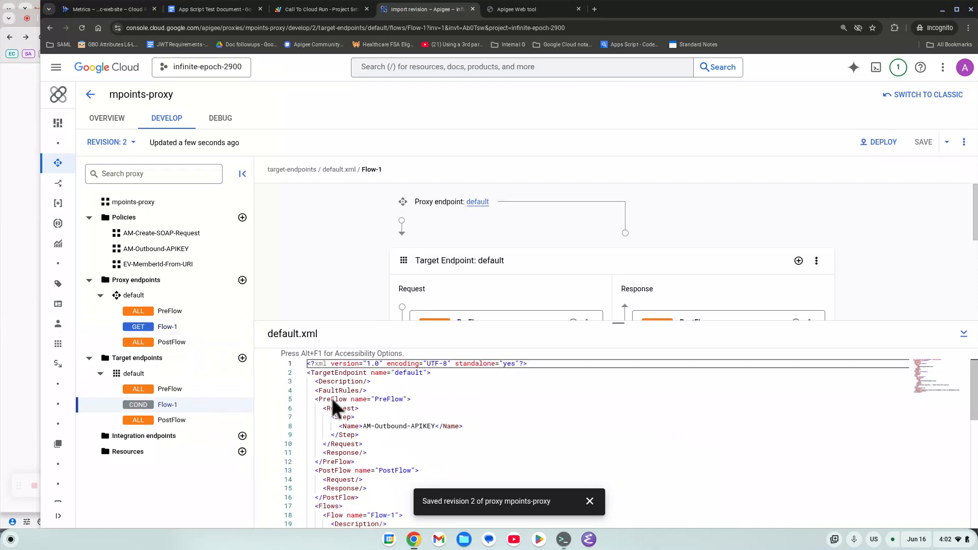
scroll(511, 399, down, 3)
scroll(513, 397, down, 2)
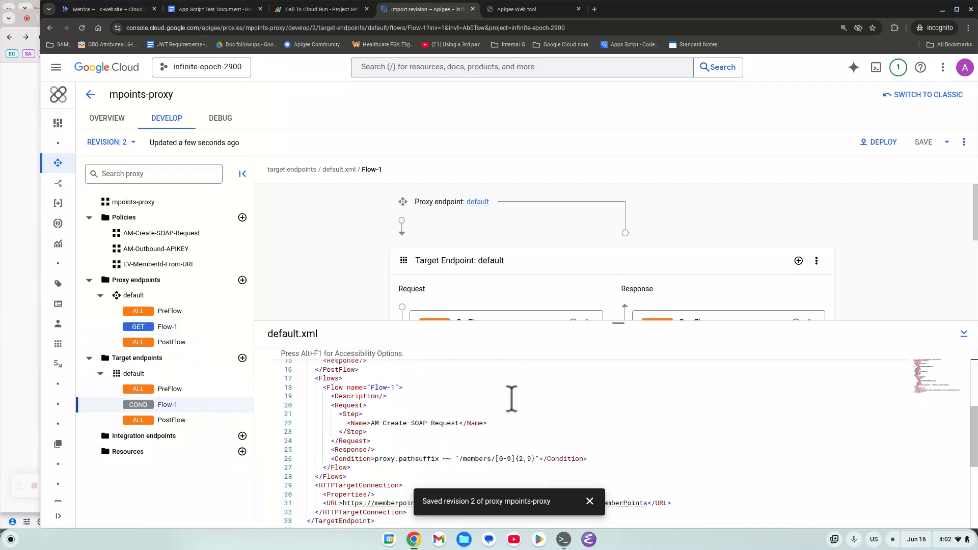
drag(540, 441, 476, 444)
drag(467, 405, 408, 413)
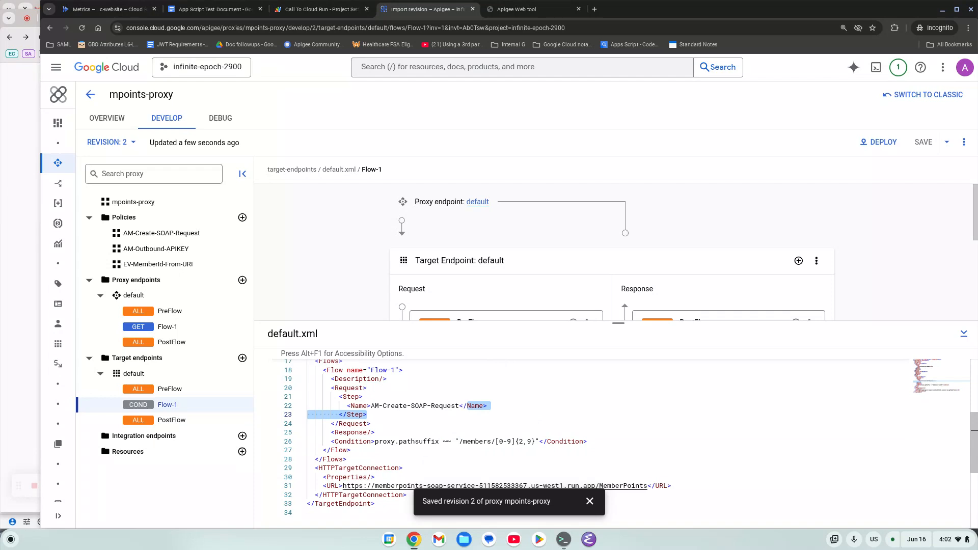
Start a debug session for the proxy in environment eval - 1 with no transaction filter.
click(221, 120)
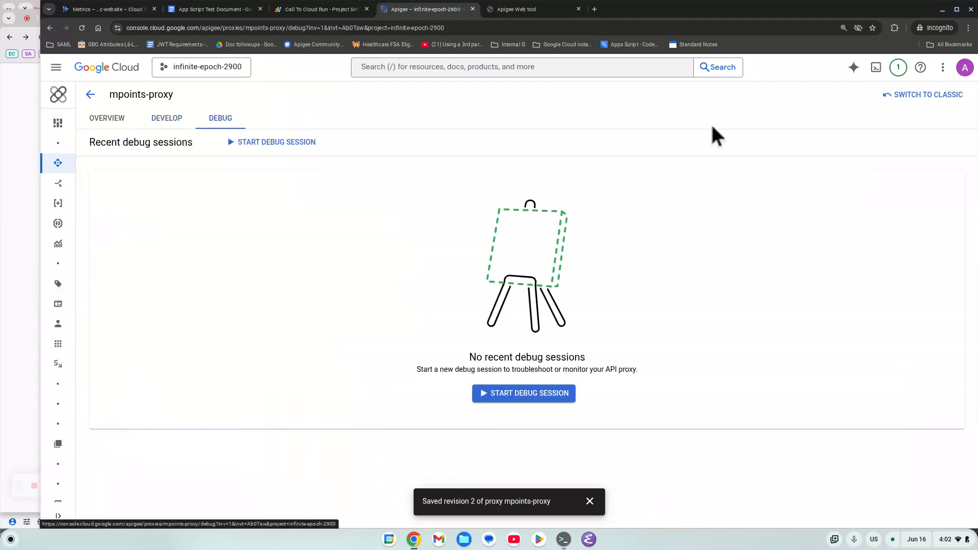
click(288, 143)
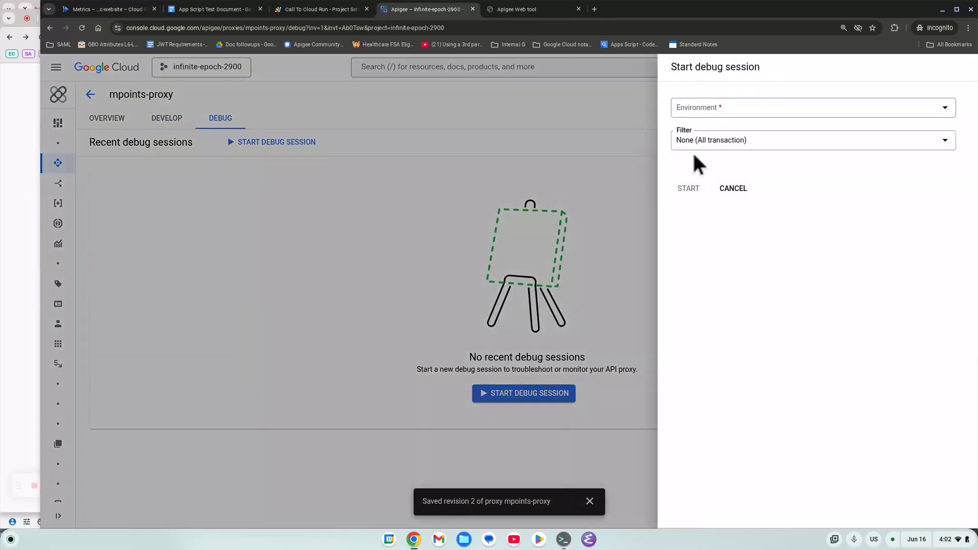
click(699, 113)
click(715, 134)
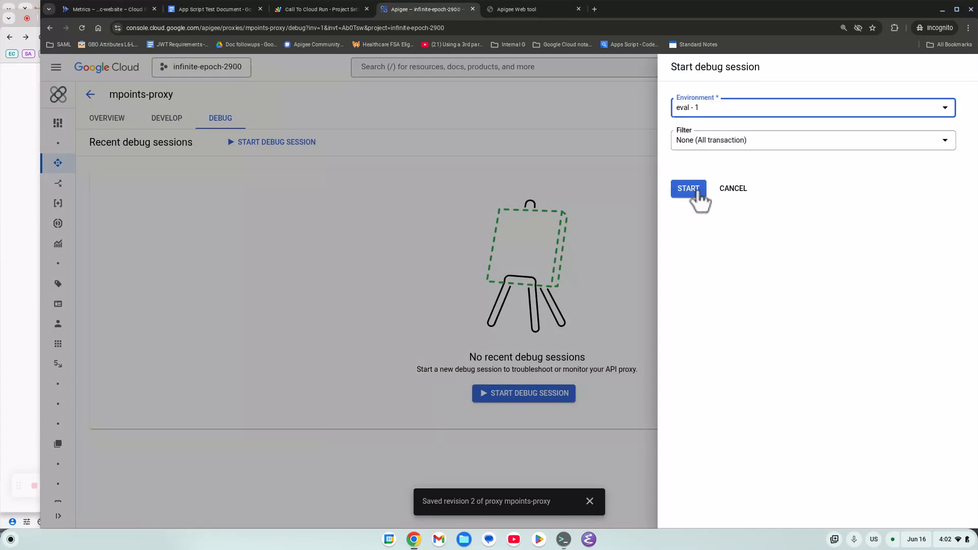
click(696, 193)
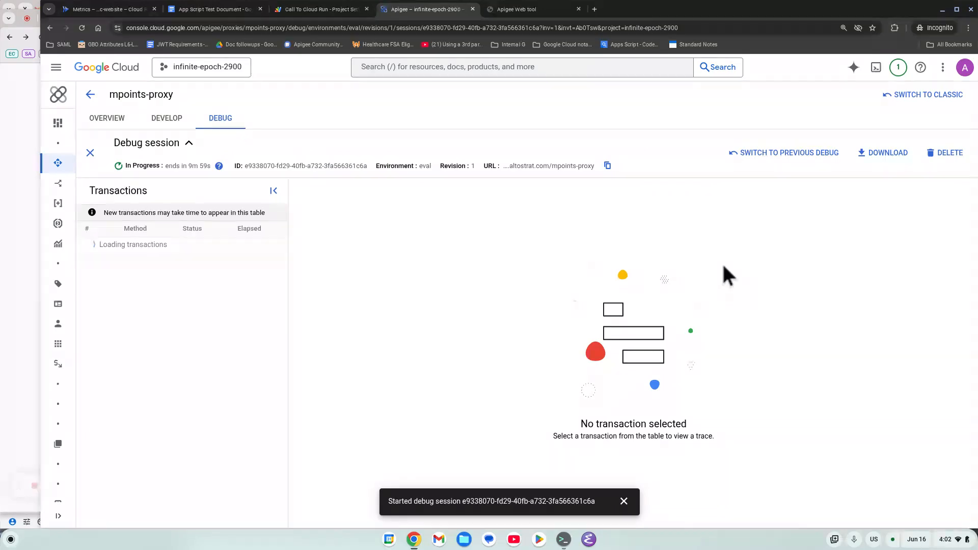
Switch to the terminal session in the java-soap-memberpoints-service directory and bring up a fresh prompt.
key(alt+Tab)
key(alt+Tab)
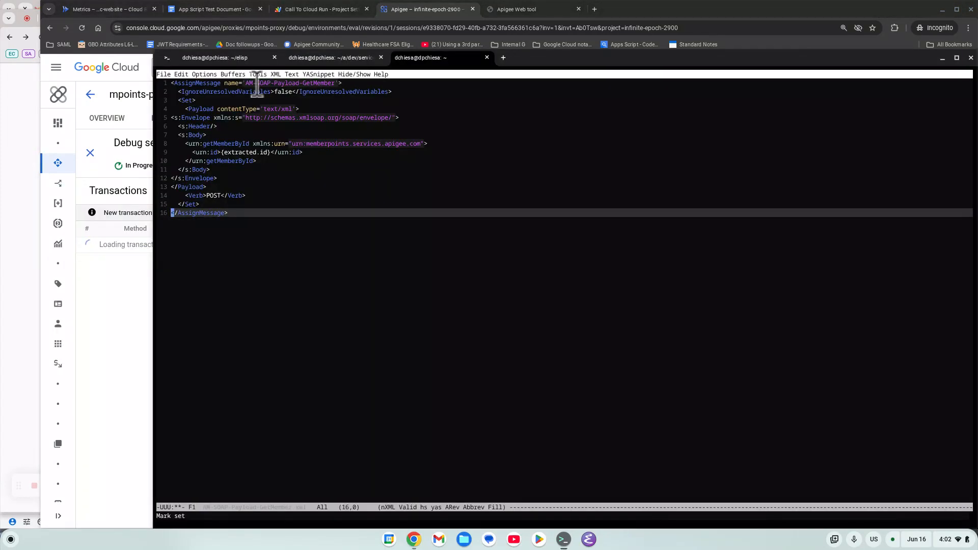
click(313, 58)
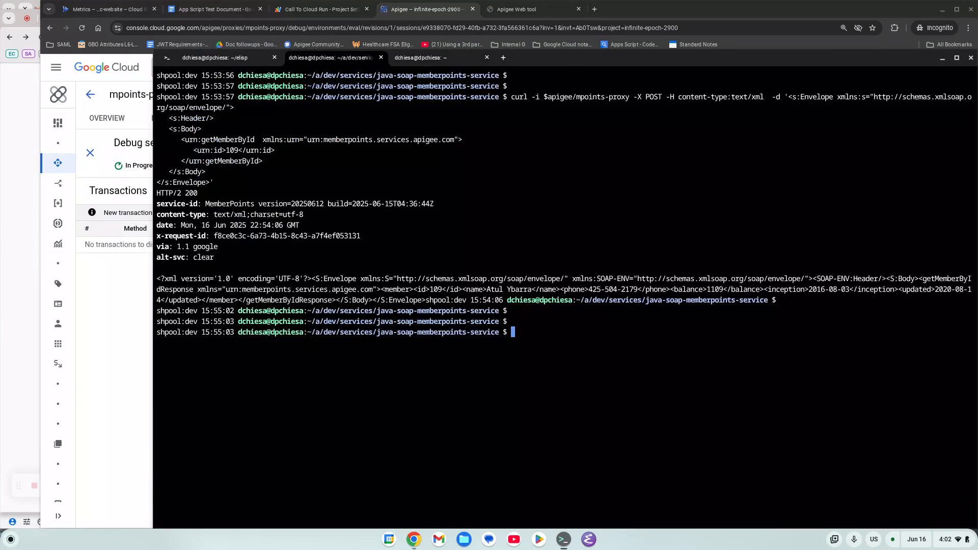
key(Return)
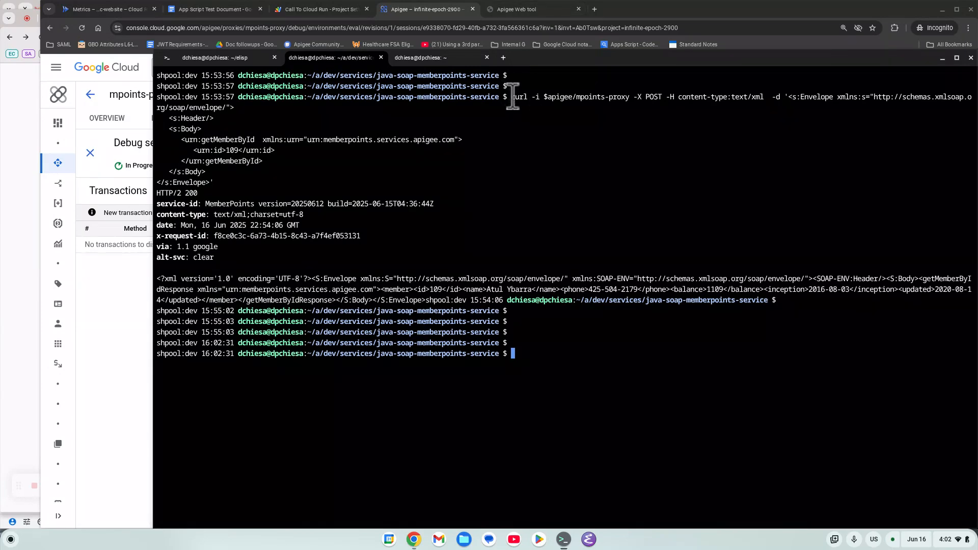
Reuse the earlier curl command's base to send a GET request to $apigee/mpoints-proxy/members/109 with response headers included.
drag(512, 96, 618, 112)
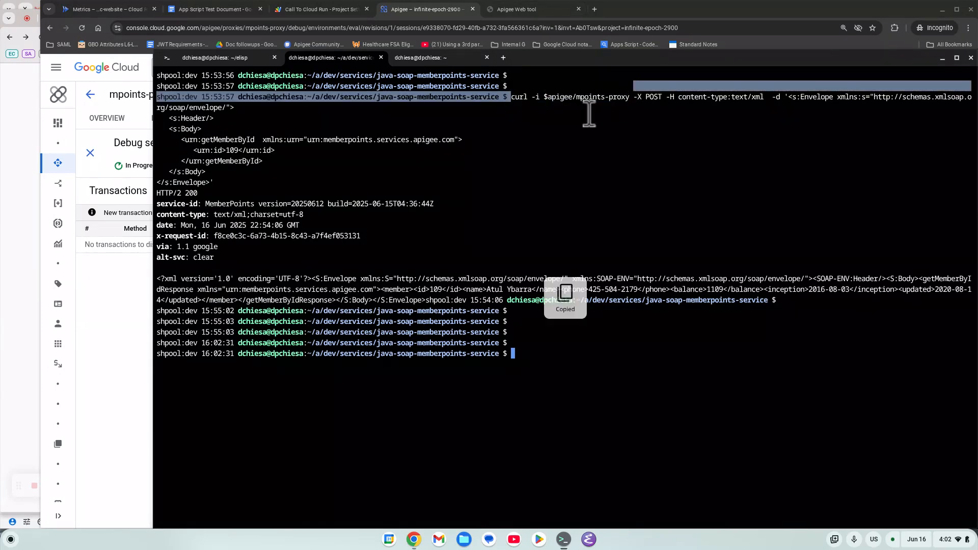
click(531, 97)
drag(512, 97, 631, 98)
right_click(643, 365)
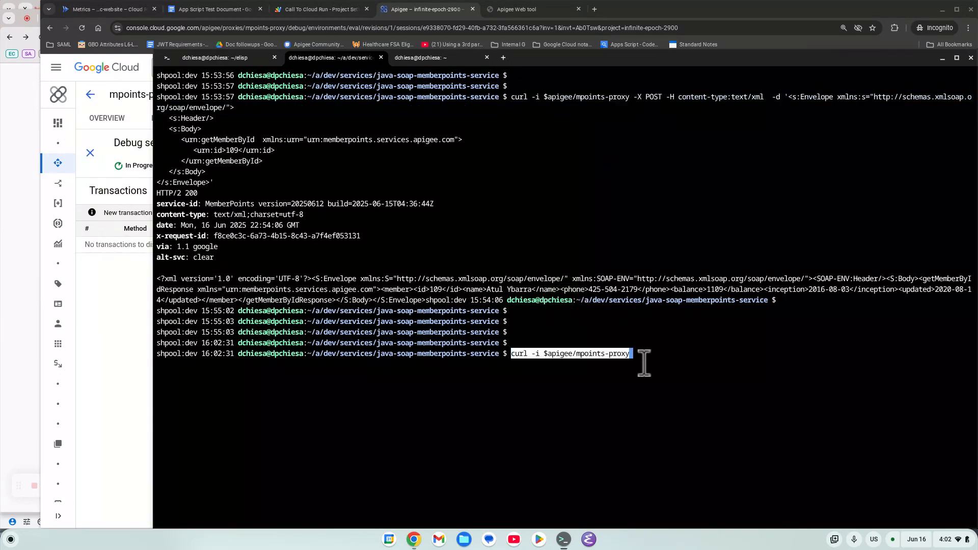
text(/members/109 -X GET)
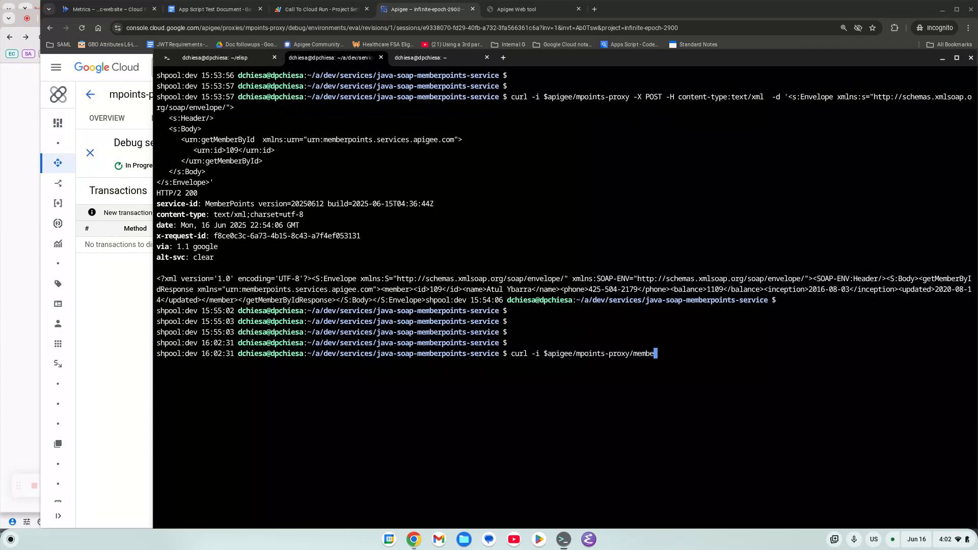
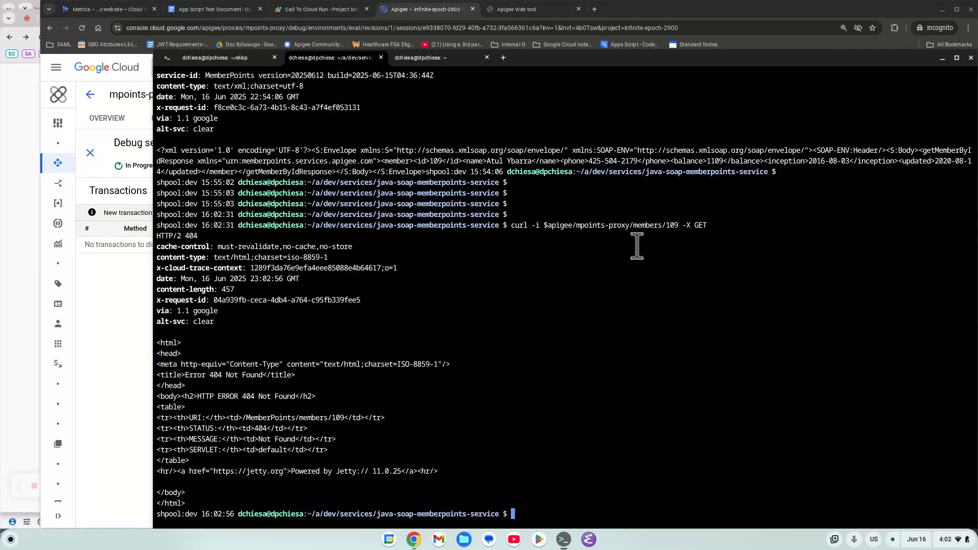
Compare the URI path in the response body with the /members/109 path suffix of the request.
drag(311, 396, 357, 418)
click(277, 423)
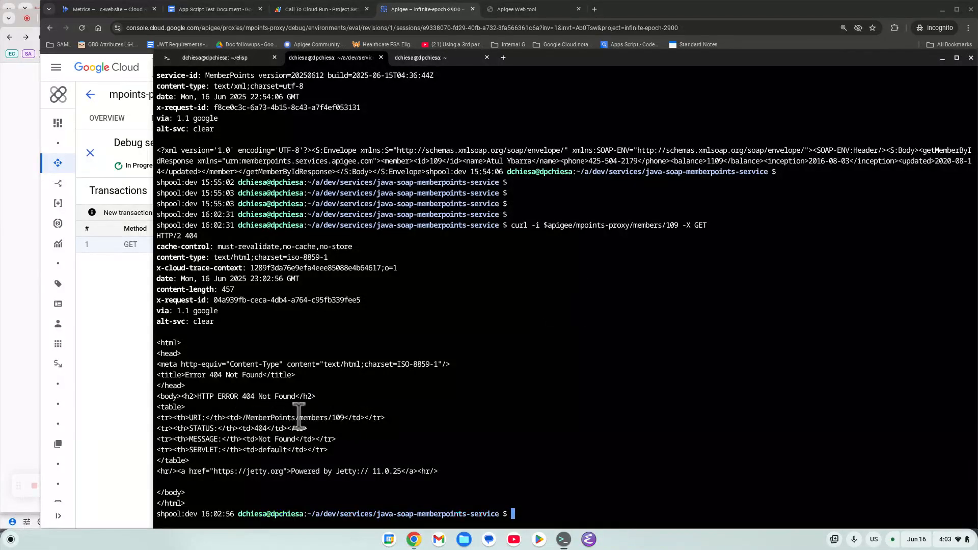
drag(295, 418, 349, 417)
drag(631, 225, 683, 224)
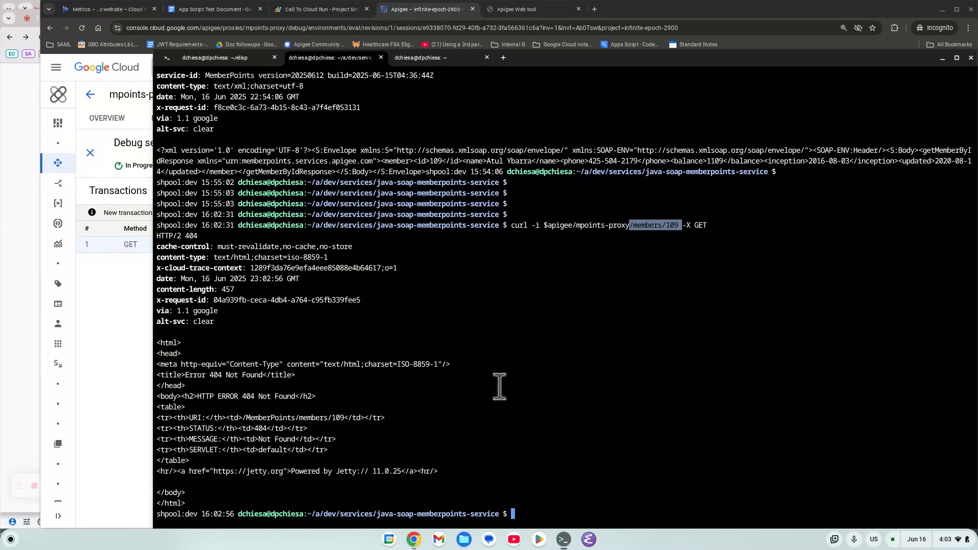
Switch to the Apigee console, delete the current debug session's data for mpoints-proxy and close the session.
key(alt+Tab)
click(953, 154)
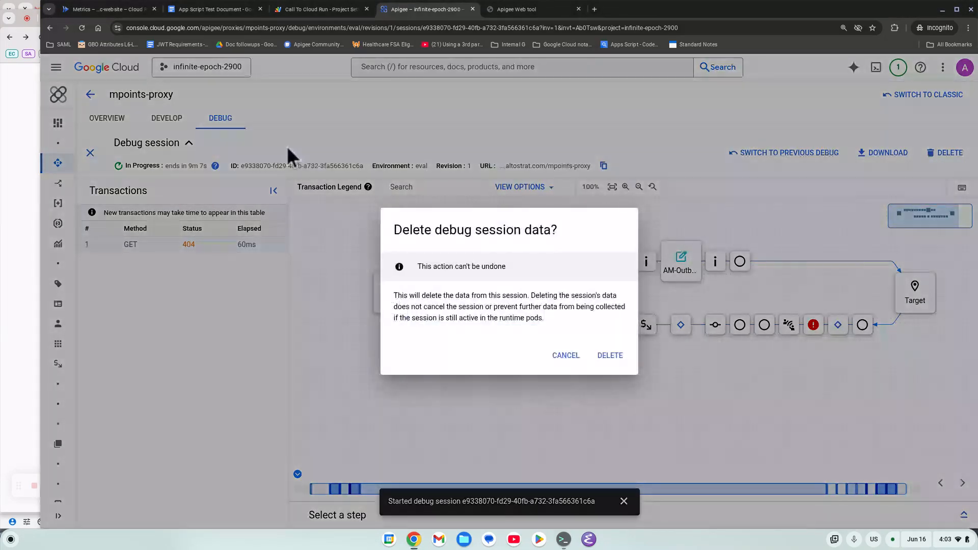
click(612, 356)
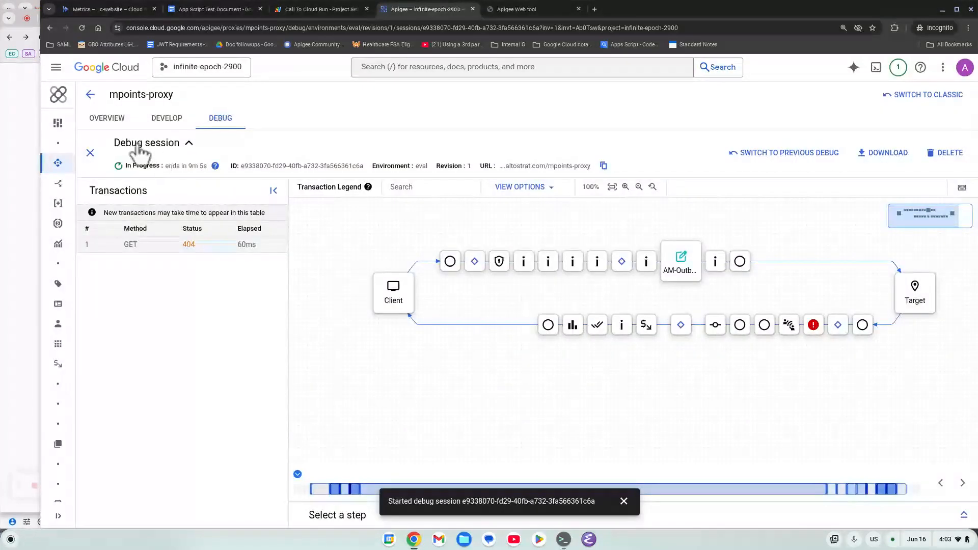
click(89, 153)
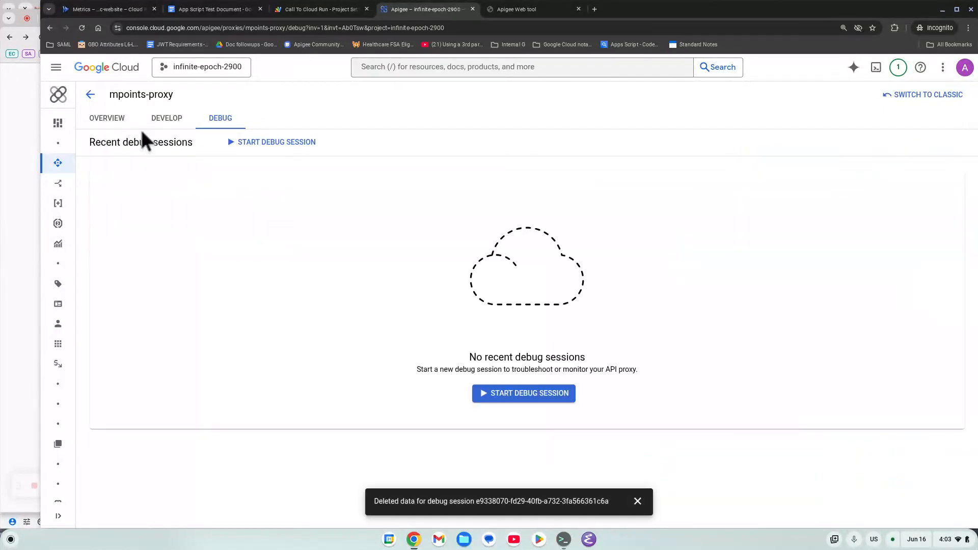
Open Flow-1 of the default target endpoint in revision 2 of mpoints-proxy, with the request PreFlow in view.
click(162, 123)
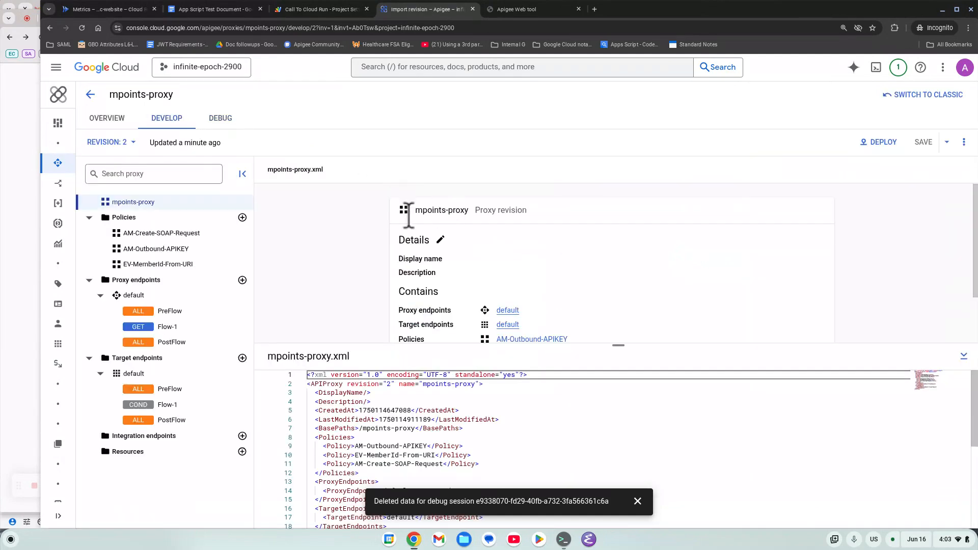
click(180, 405)
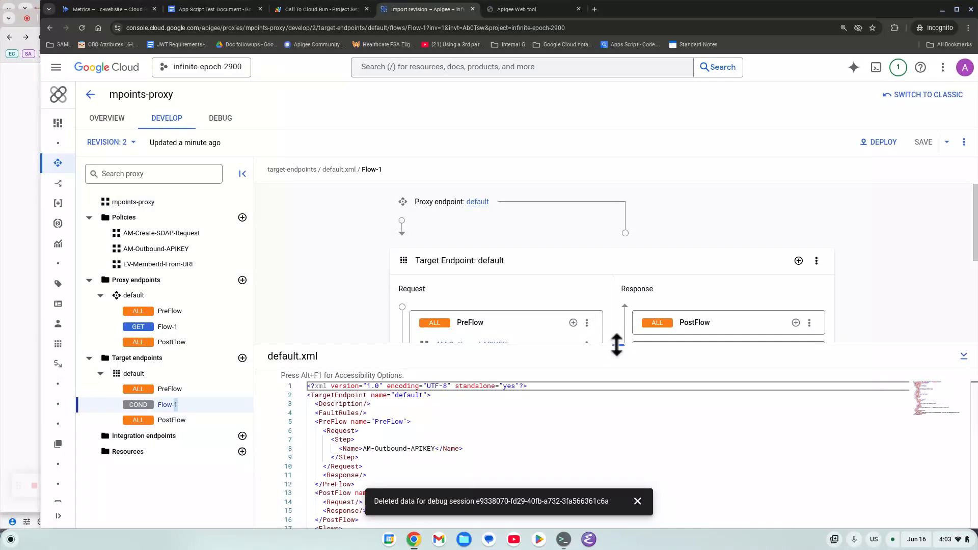
drag(618, 345, 612, 300)
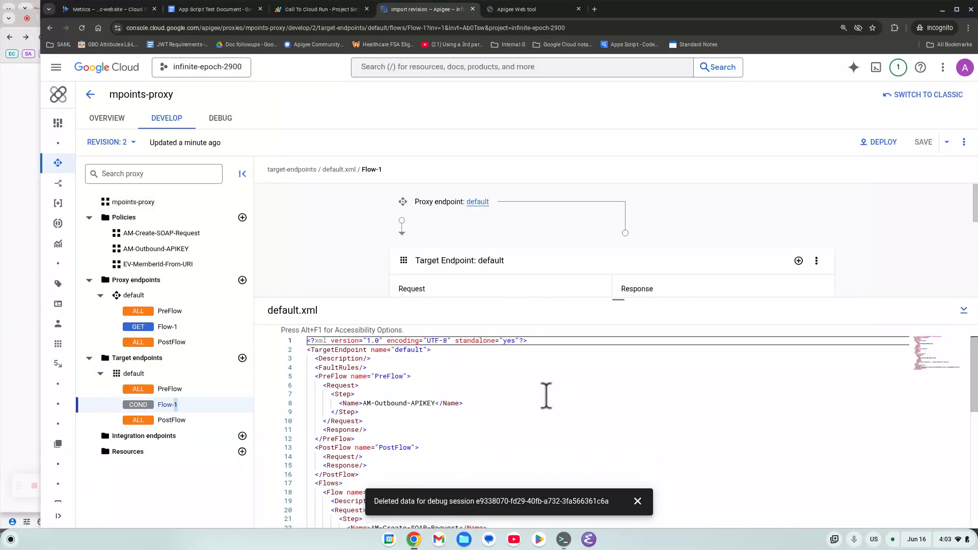
scroll(542, 394, down, 1)
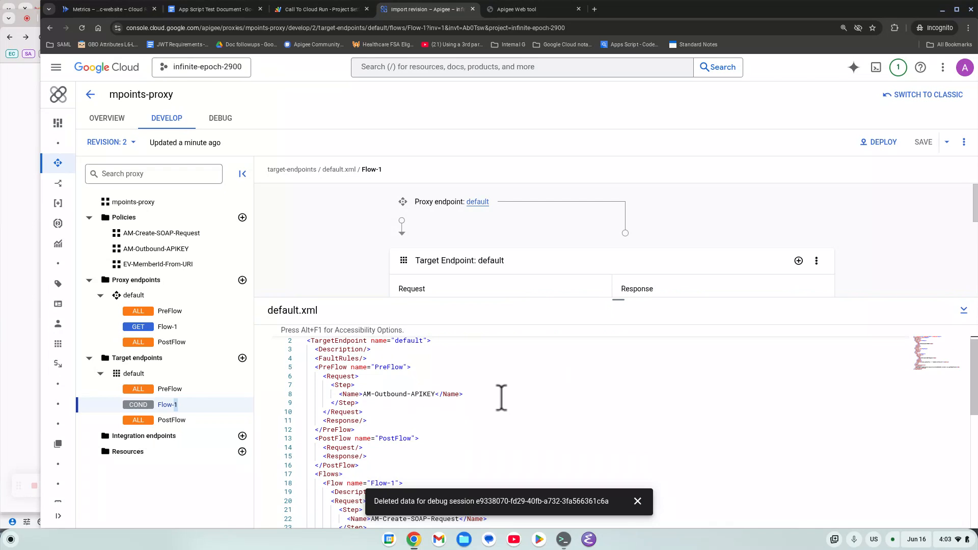
drag(619, 299, 597, 364)
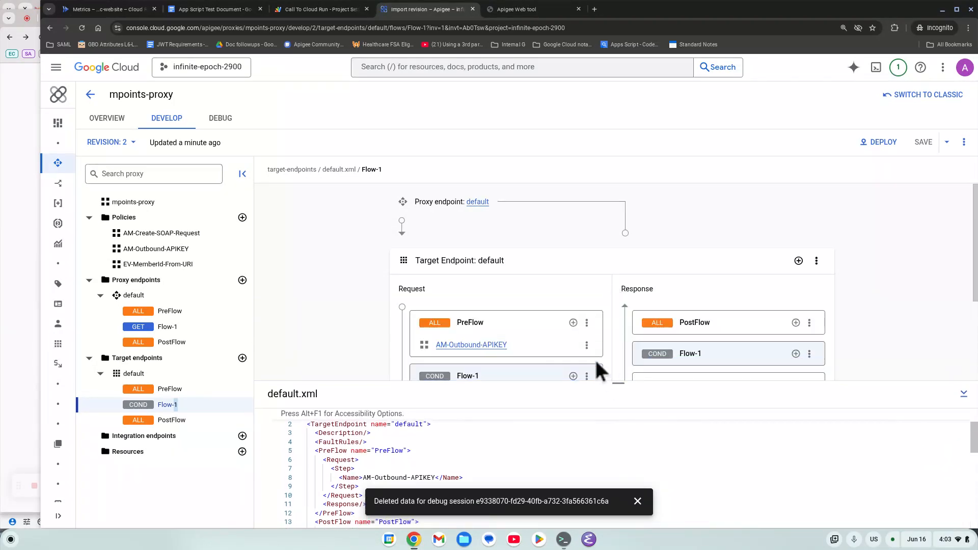
Start adding a new Assign Message policy to the request PreFlow of the default target endpoint.
click(573, 323)
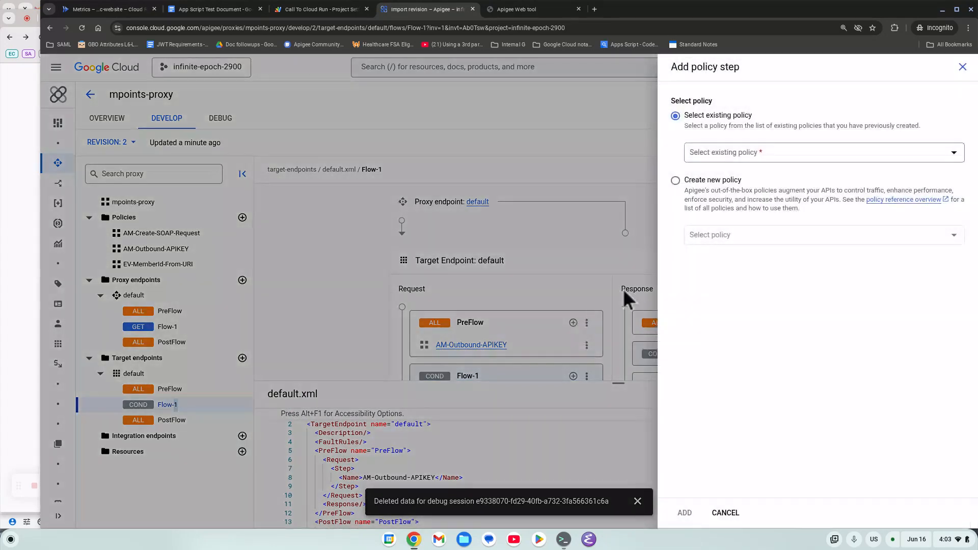
click(685, 181)
click(720, 234)
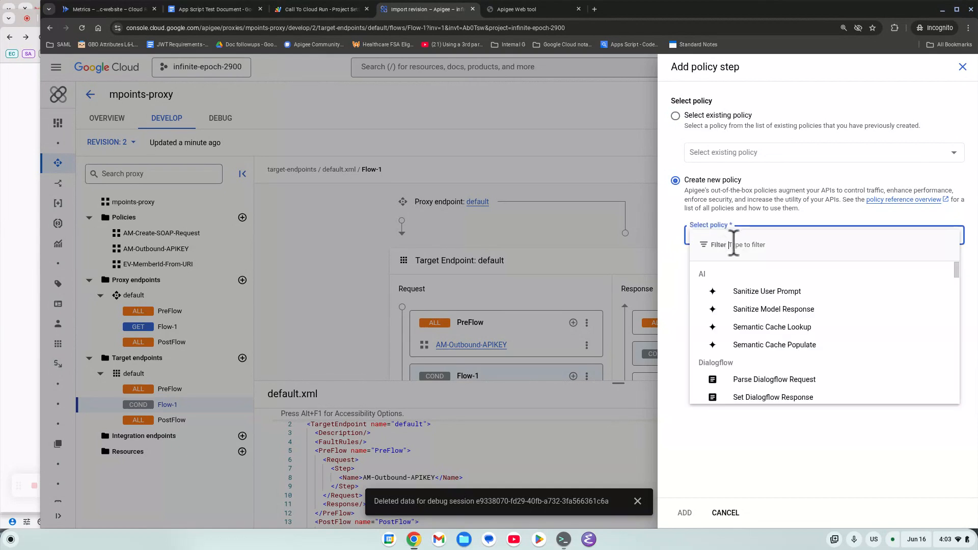
scroll(764, 347, down, 5)
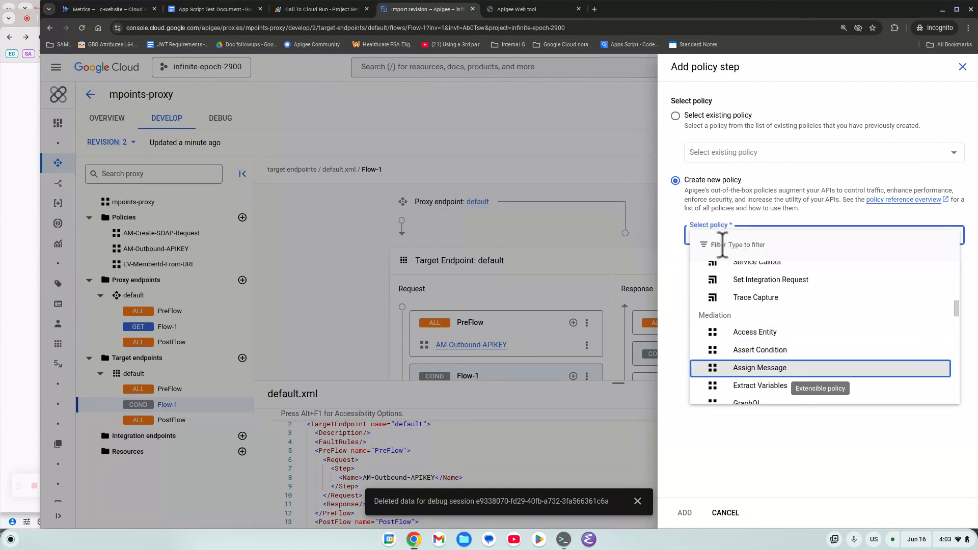
click(769, 366)
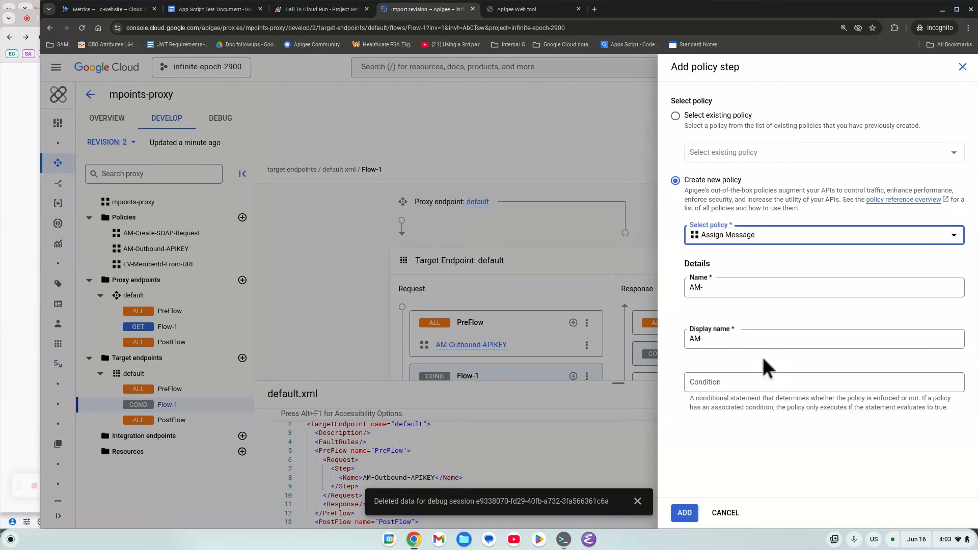
Set the new policy's name and display name to AM-Suppress-Copy-Proxy-Pathsuffix and add it to the flow.
click(752, 287)
text(Suppre)
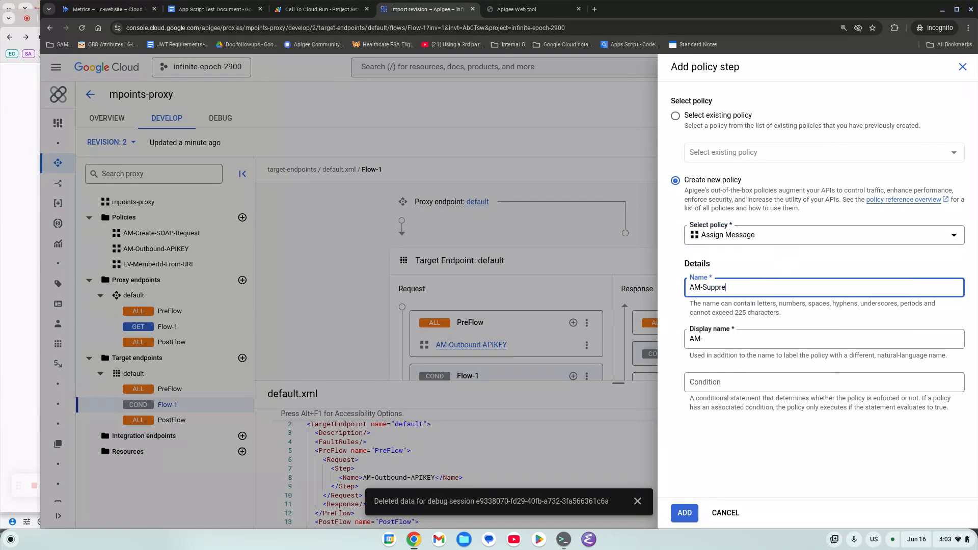
text(ss-ProxyPA)
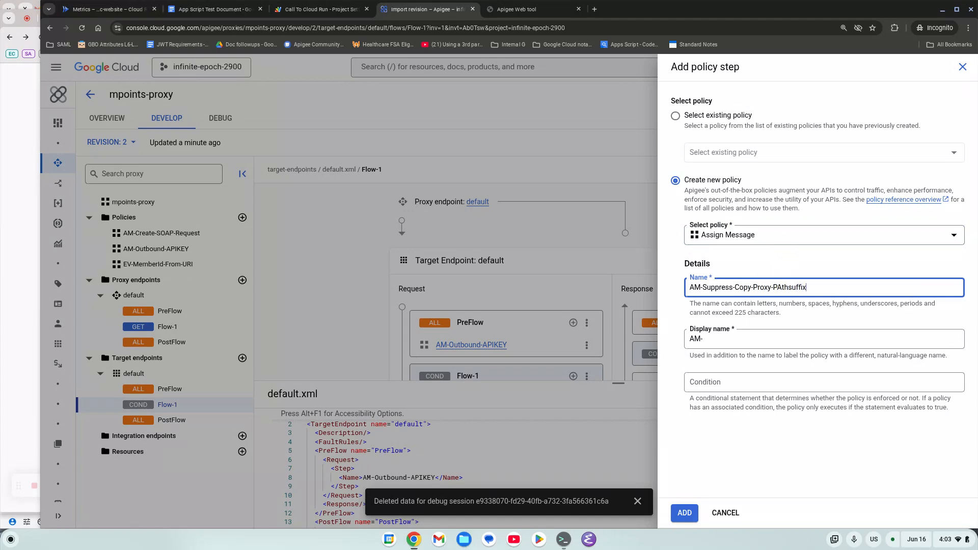
key(ctrl+a)
key(End)
key(BackSpace)
text(a)
key(Tab)
text(AM-Suppress-Copy-Proxy-Pathsuffix)
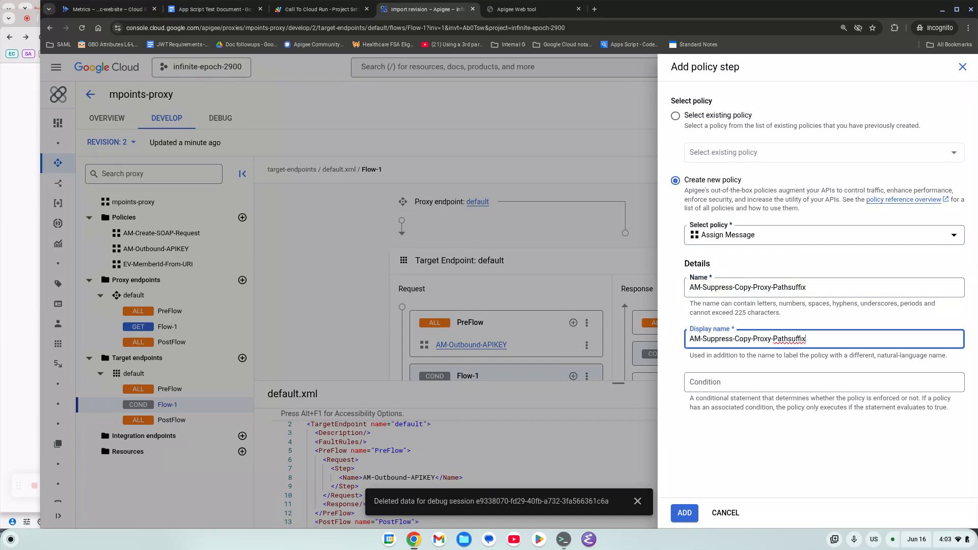
click(684, 512)
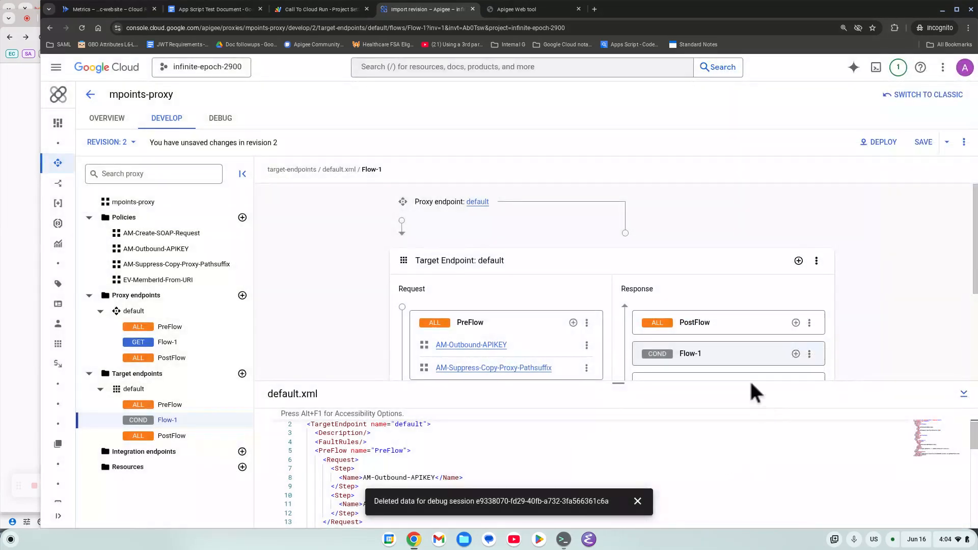
Replace the body of the AM-Suppress-Copy-Proxy-Pathsuffix policy with an AssignVariable element setting target.copy.pathsuffix to false.
key(alt+Tab)
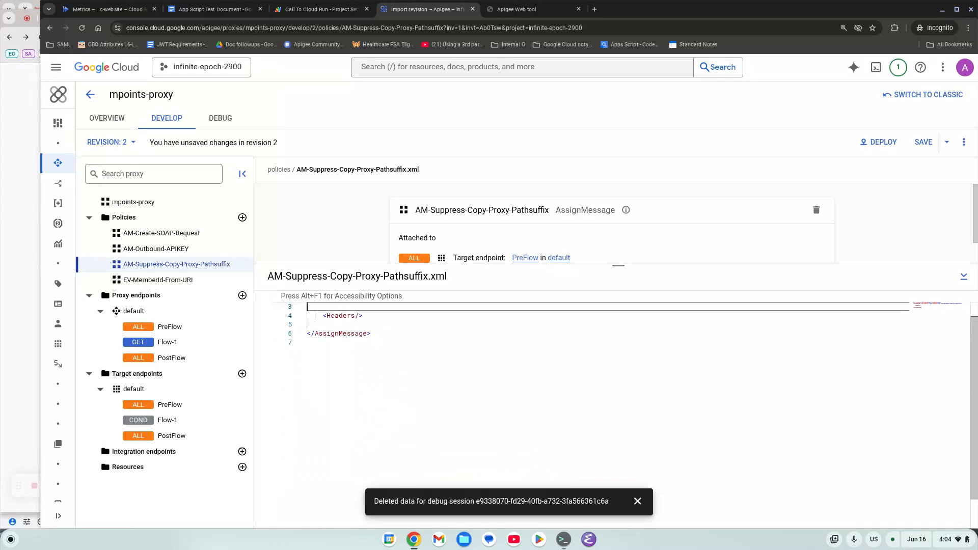
key(shift+Down)
text(<AssignVariable>   <Name>target.copy.pathsuffix</Name>   <Value>false</Value> </AssignVariable>)
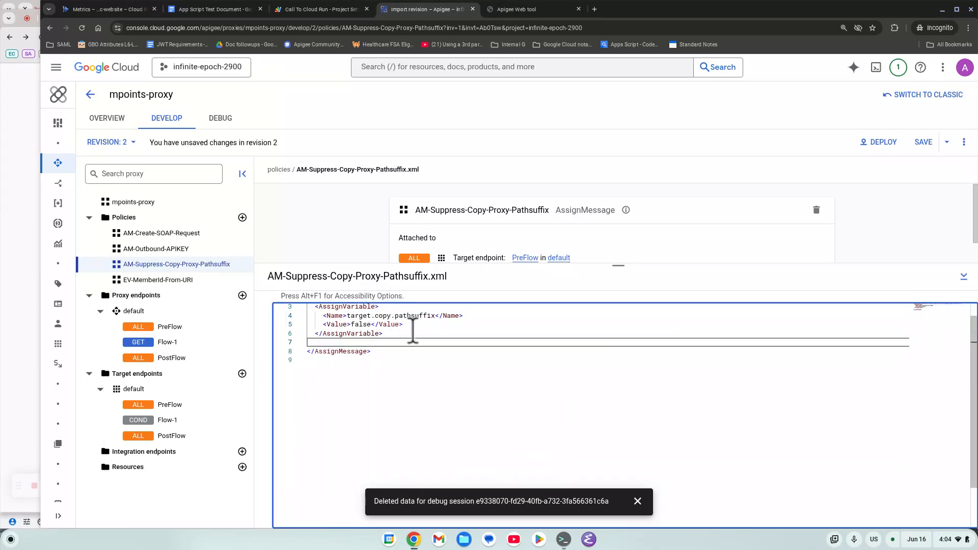
scroll(585, 311, up, 1)
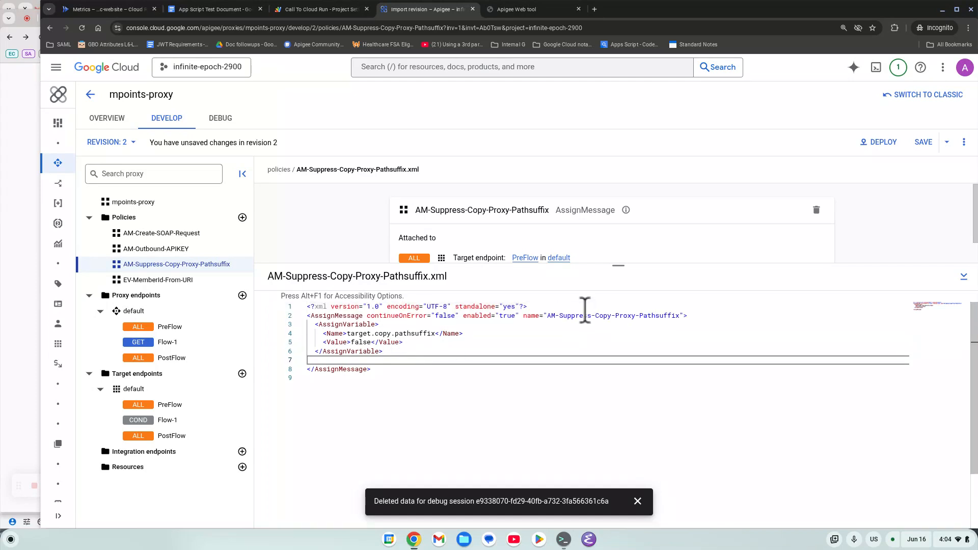
Save revision 2 of mpoints-proxy and deploy it to the eval environment.
click(637, 502)
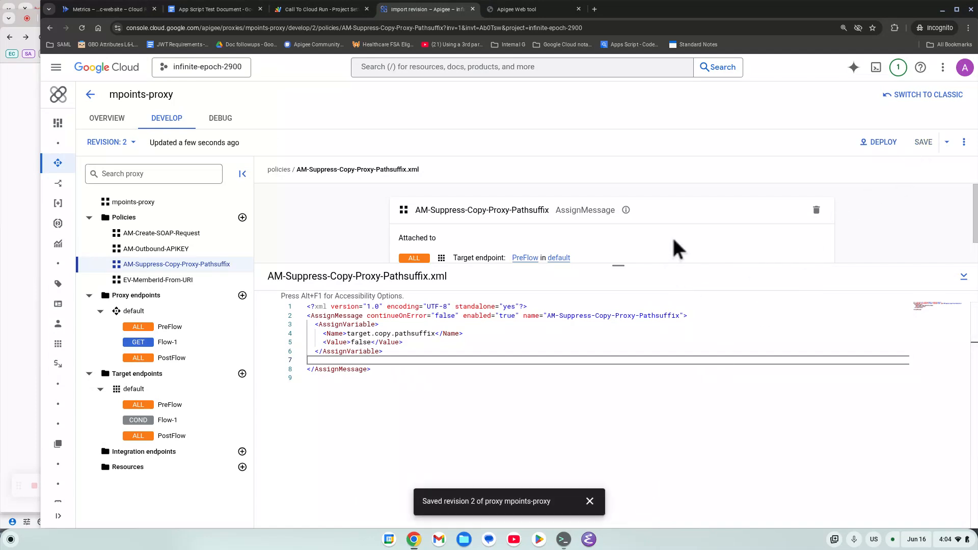
click(881, 143)
click(692, 324)
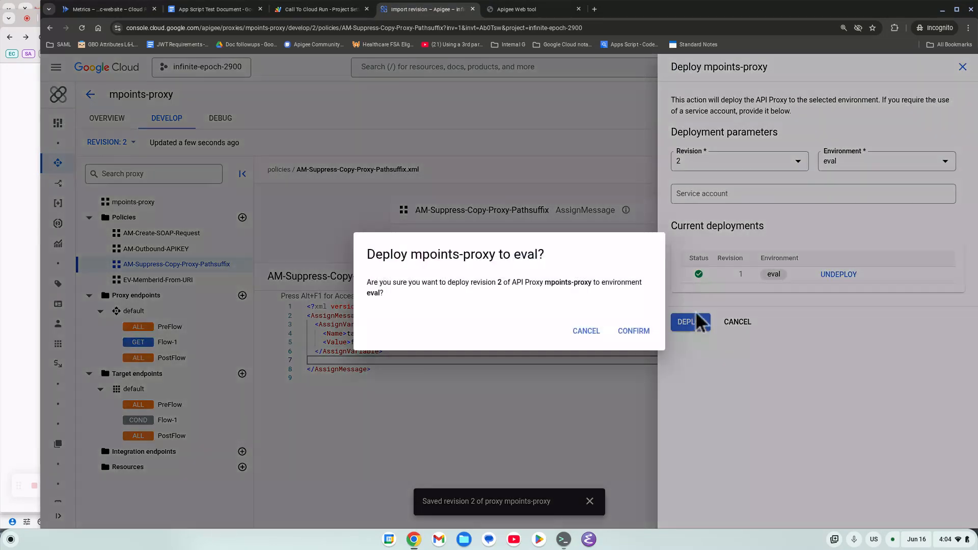
click(632, 334)
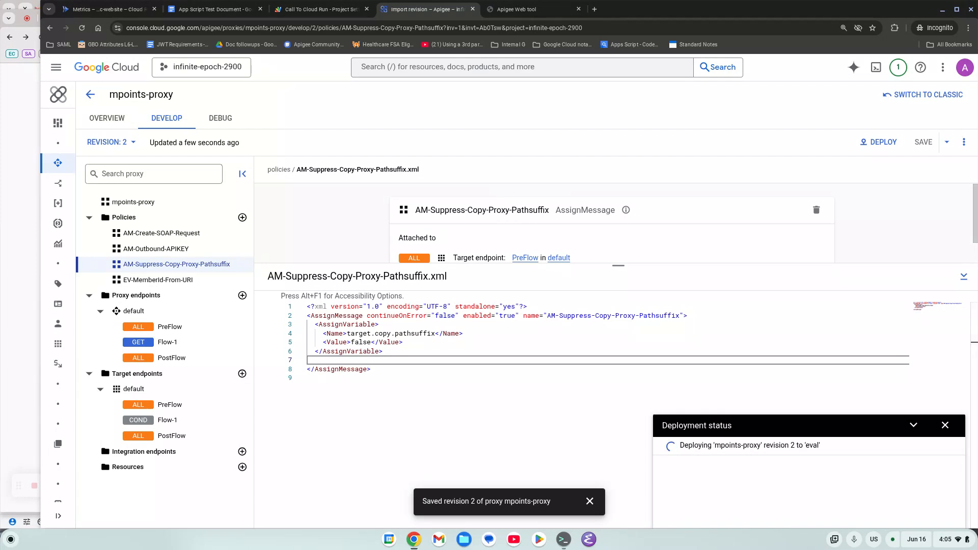
click(589, 501)
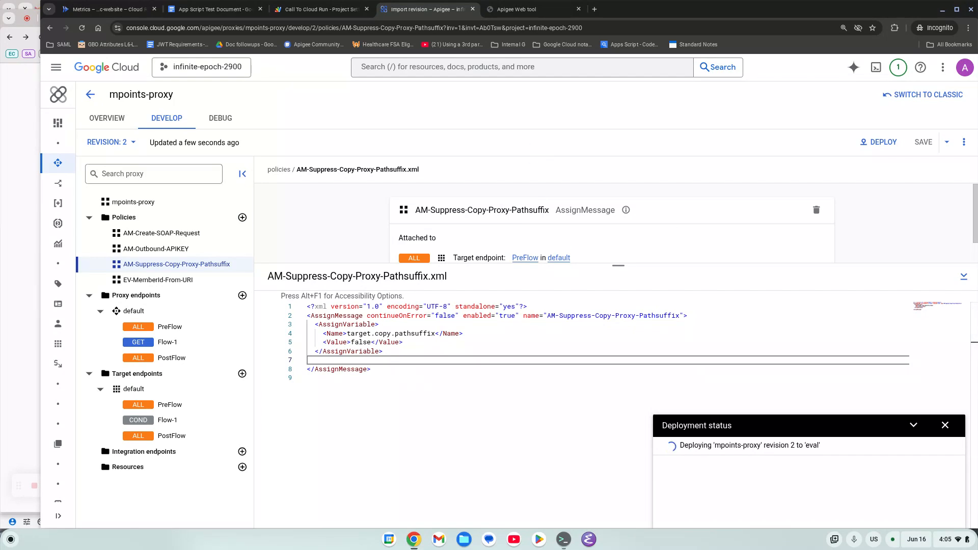
Switch to the terminal, rerun the GET request for /members/109 and examine the request path and returned XML.
key(alt+Tab)
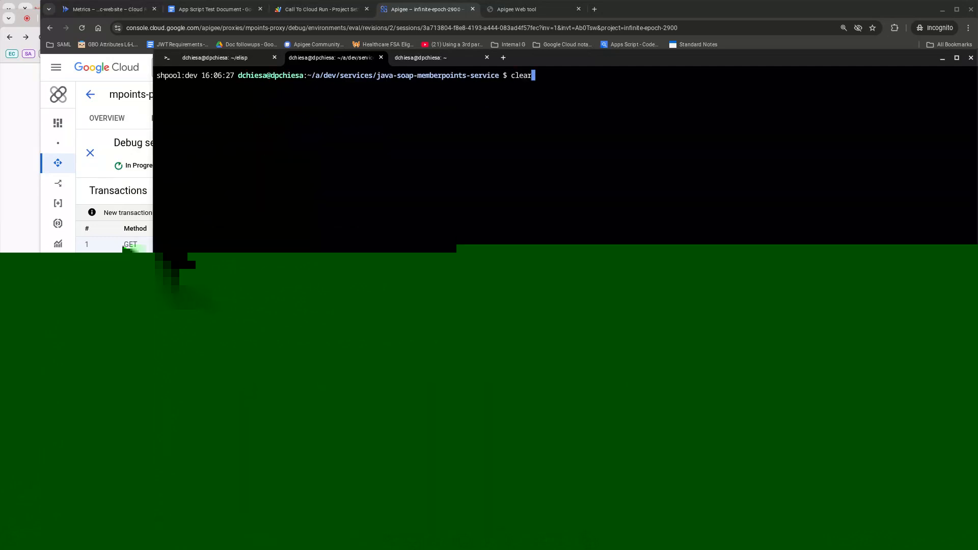
key(Up)
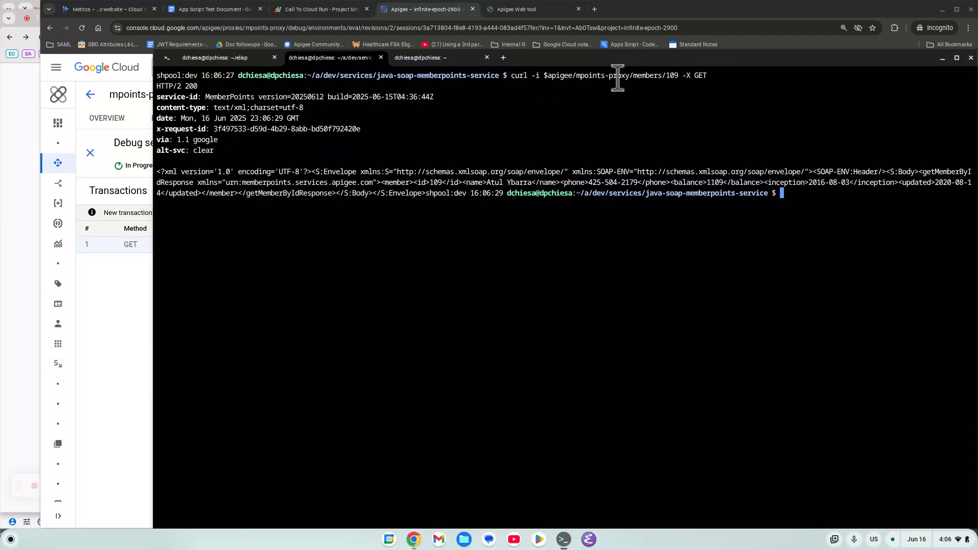
drag(682, 76, 631, 76)
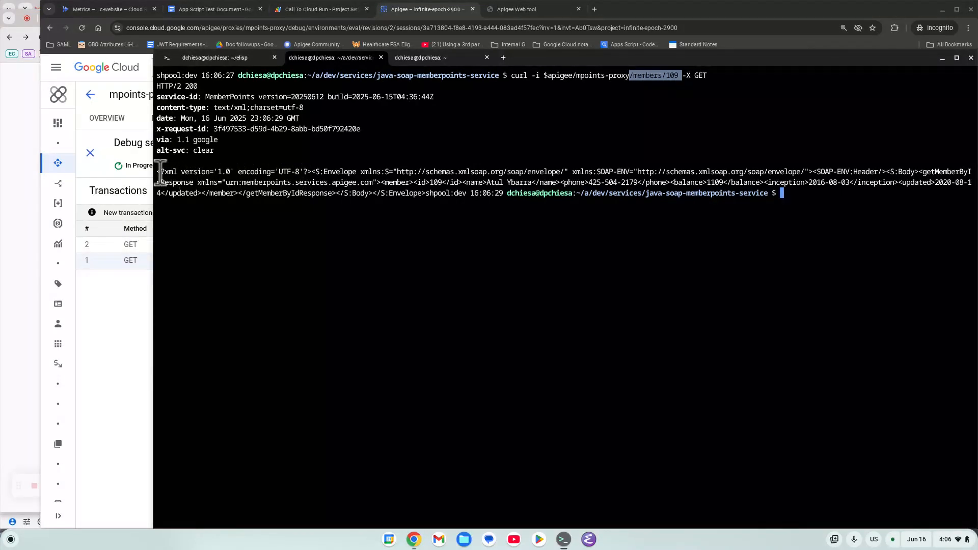
drag(158, 171, 381, 194)
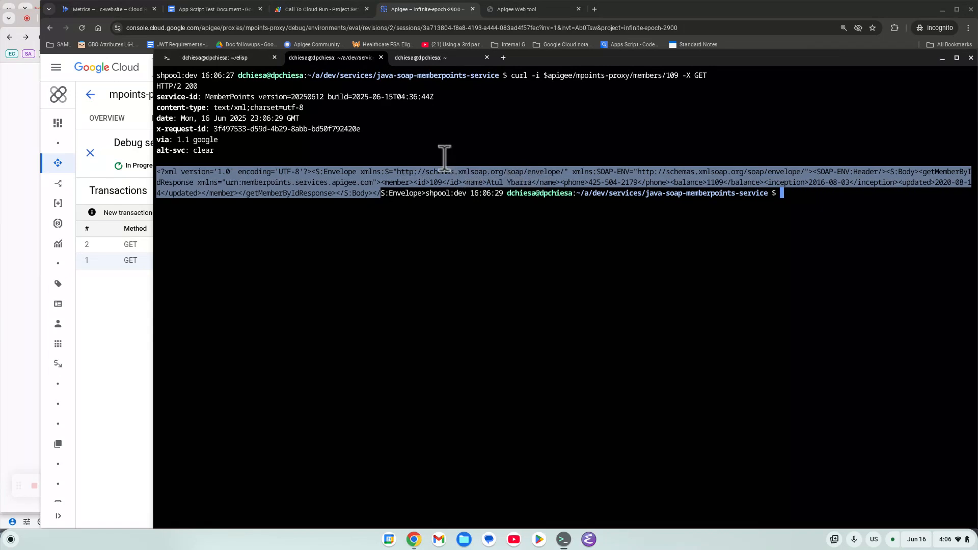
Switch back to the Apigee debug session and examine the variables of the AM-Create-SOAP-Request step in transaction 1, including extracted.id, message.content and Content-Type.
key(alt+Tab)
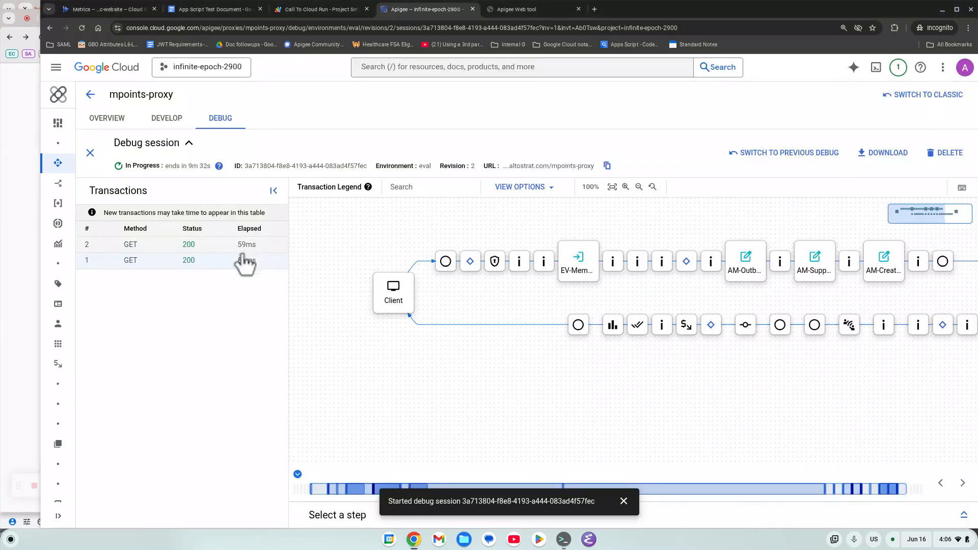
mouse_move(882, 270)
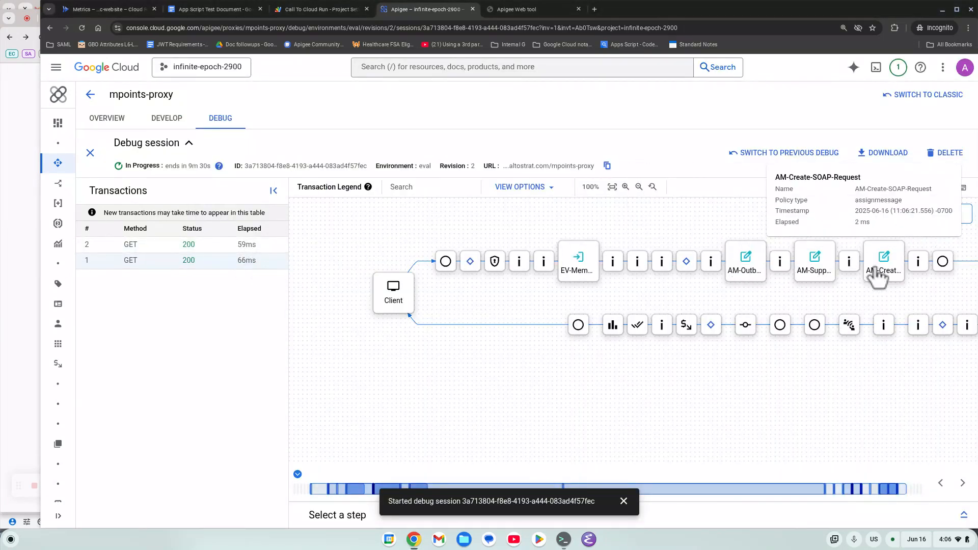
click(884, 272)
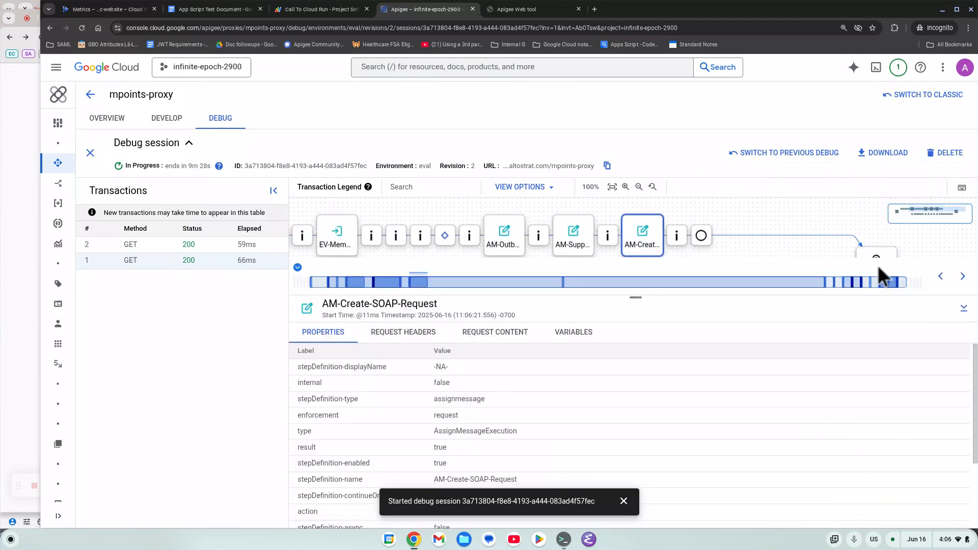
scroll(573, 367, down, 5)
scroll(574, 366, down, 1)
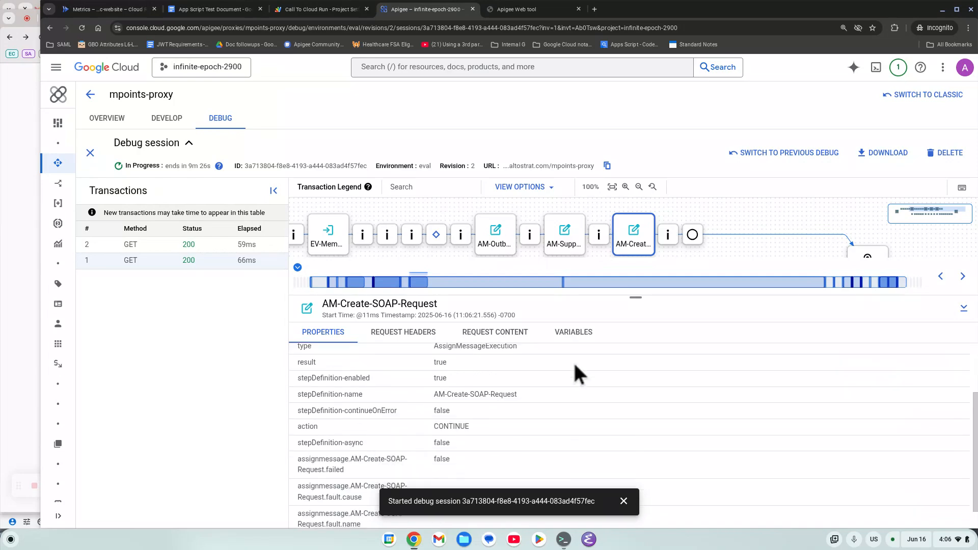
click(574, 334)
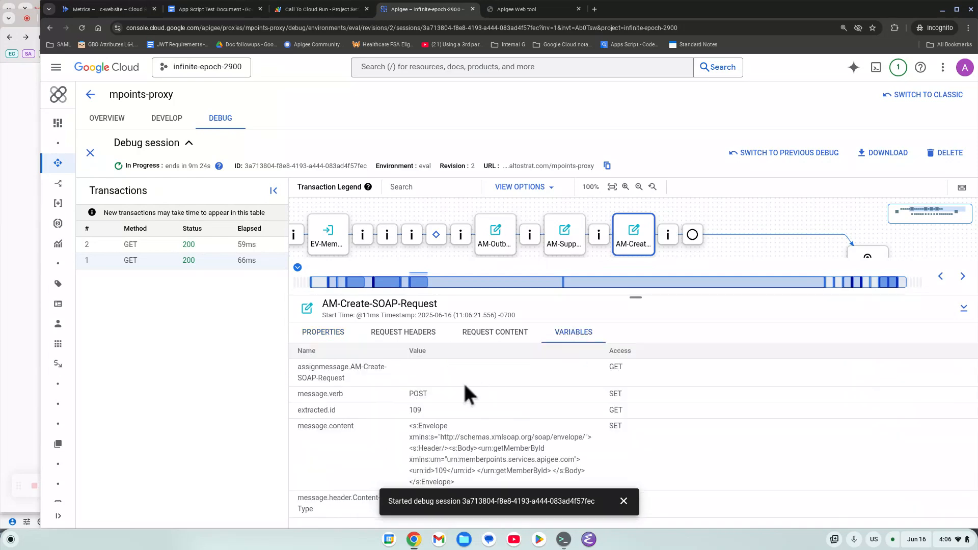
click(624, 501)
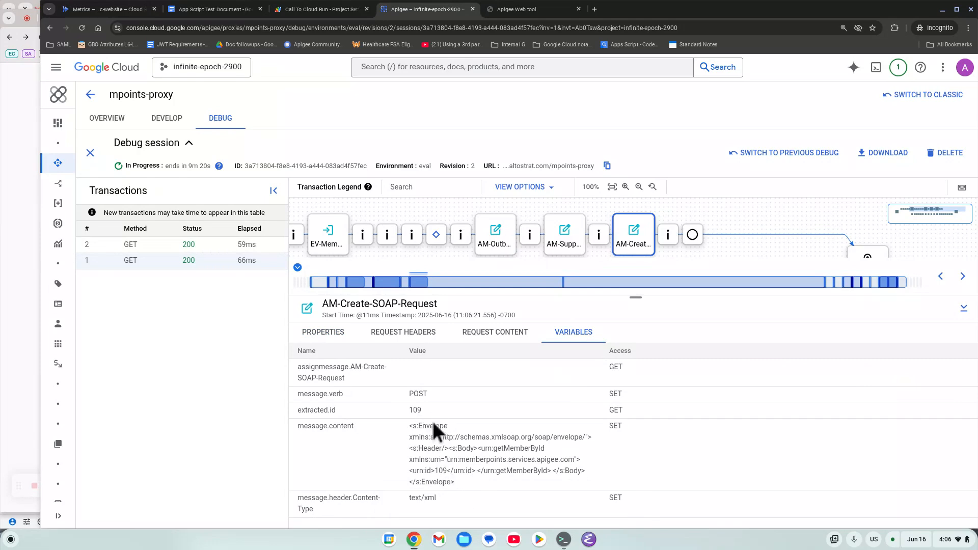
drag(326, 410, 376, 425)
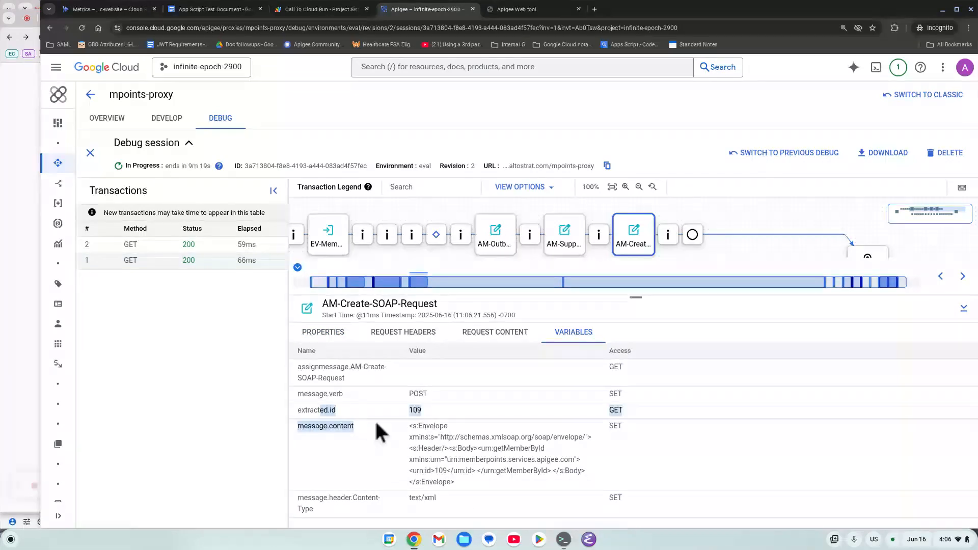
double_click(415, 410)
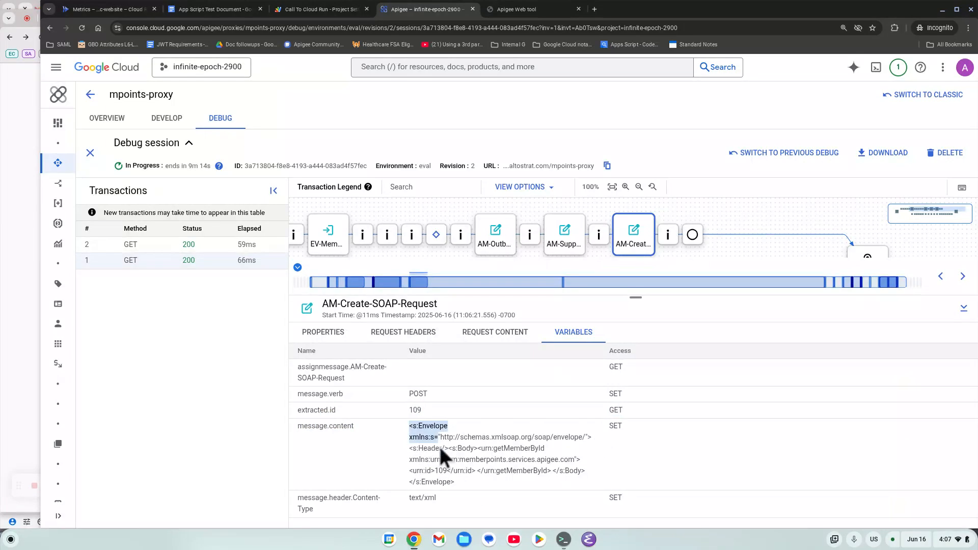
drag(440, 449, 520, 481)
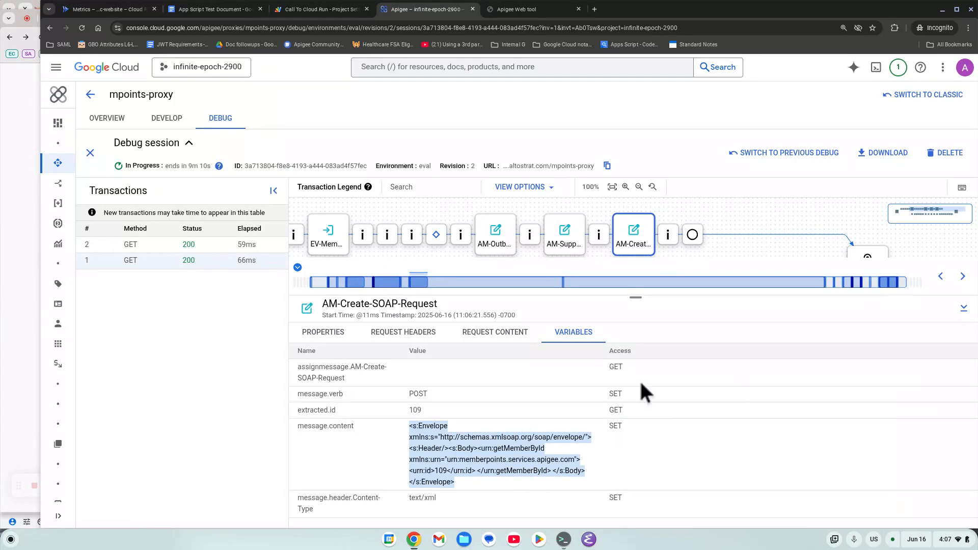
drag(452, 498, 412, 499)
Switch to the terminal, send a GET request for /members/110 through mpoints-proxy and inspect the member name in the returned XML.
key(alt+Tab)
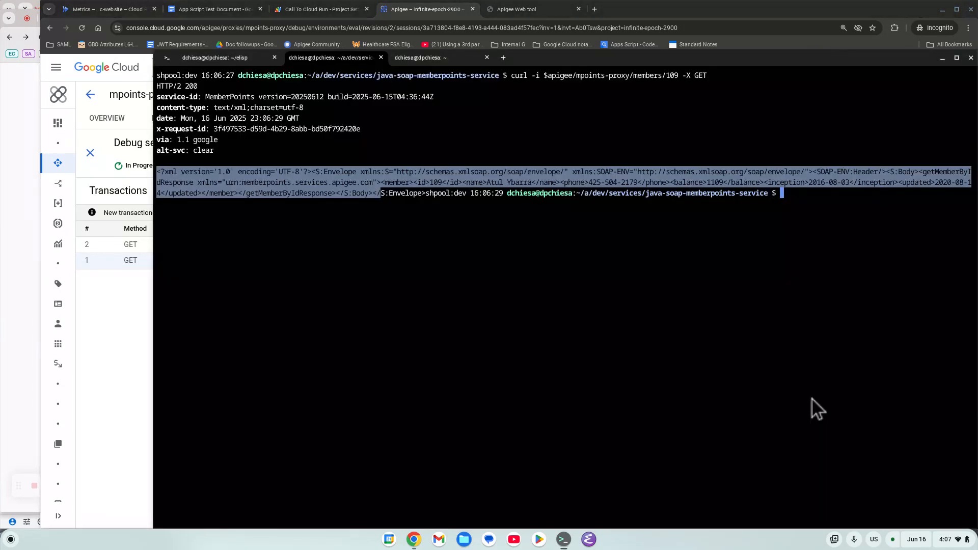
key(Return)
key(Return)
key(Up)
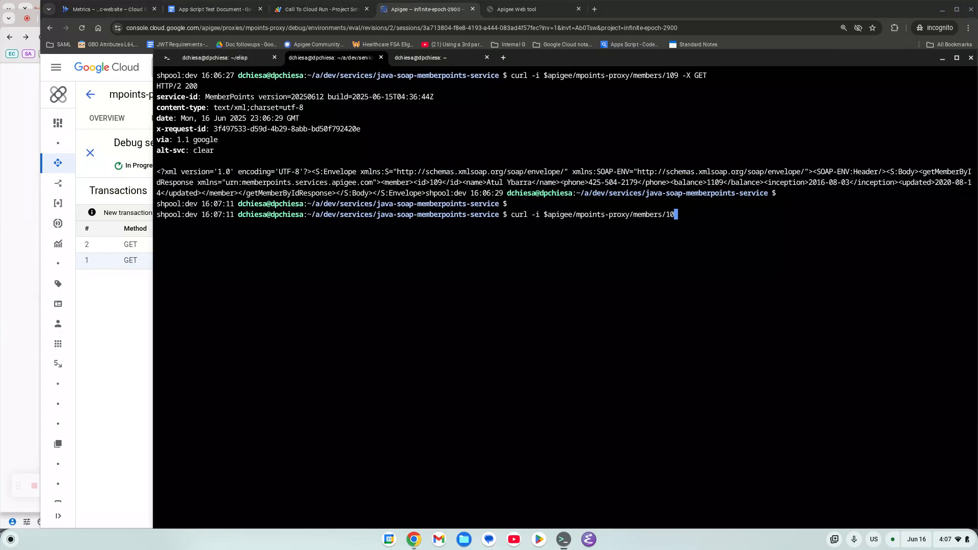
key(Return)
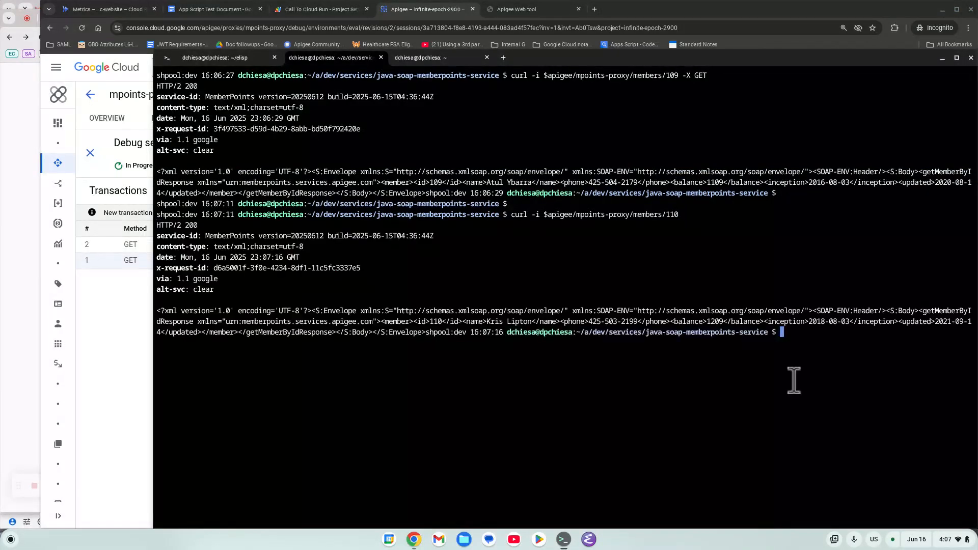
drag(467, 322, 556, 321)
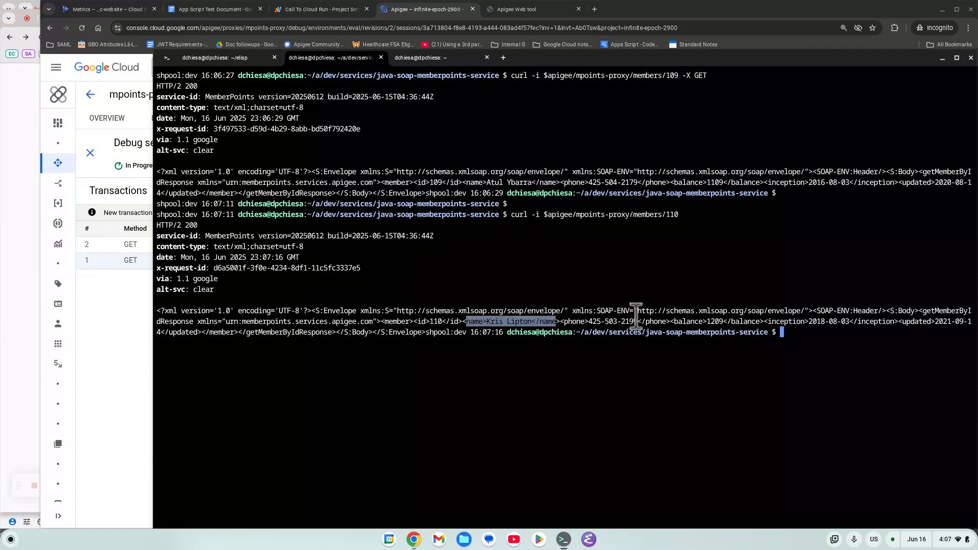
Return to Apigee, close the debug session and open Flow-1 of the default target endpoint in the proxy's development view.
key(alt+Tab)
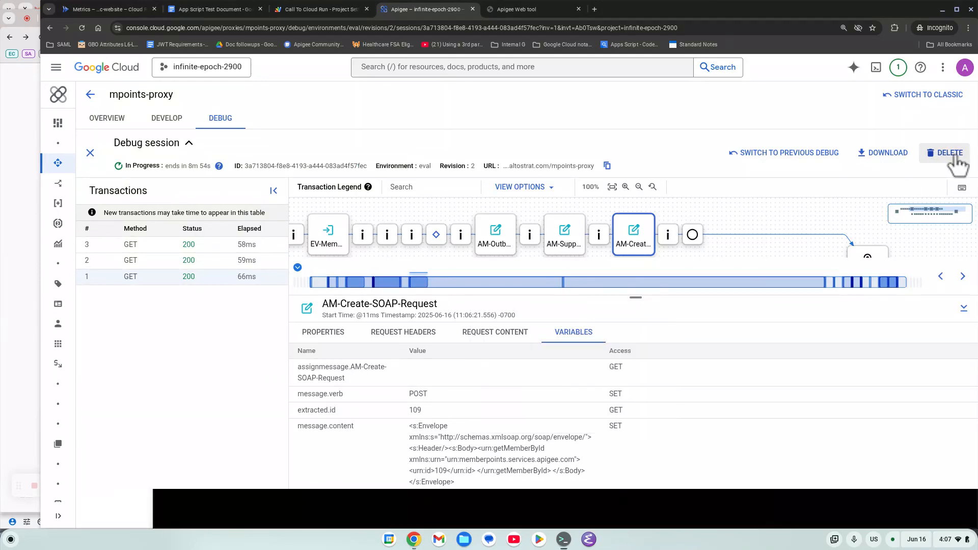
click(90, 153)
click(168, 122)
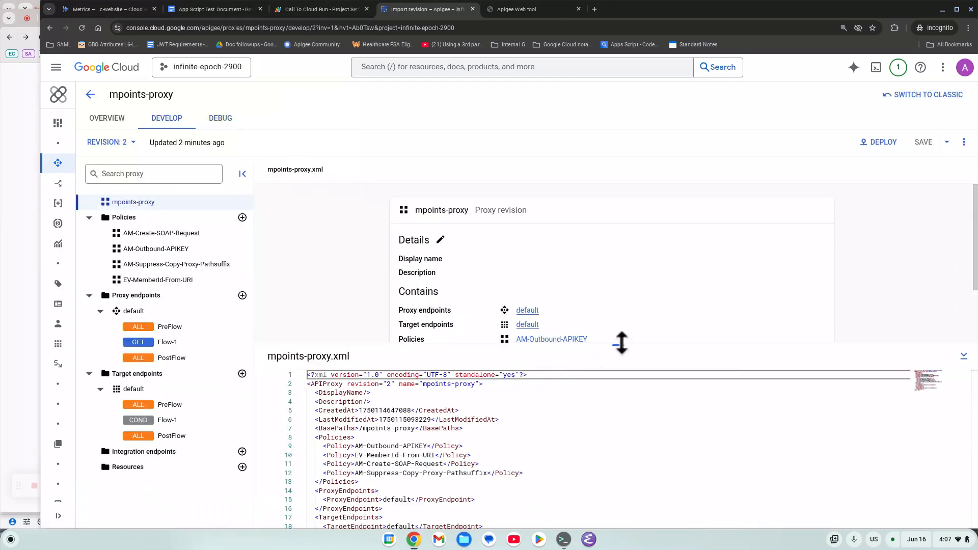
drag(621, 344, 615, 271)
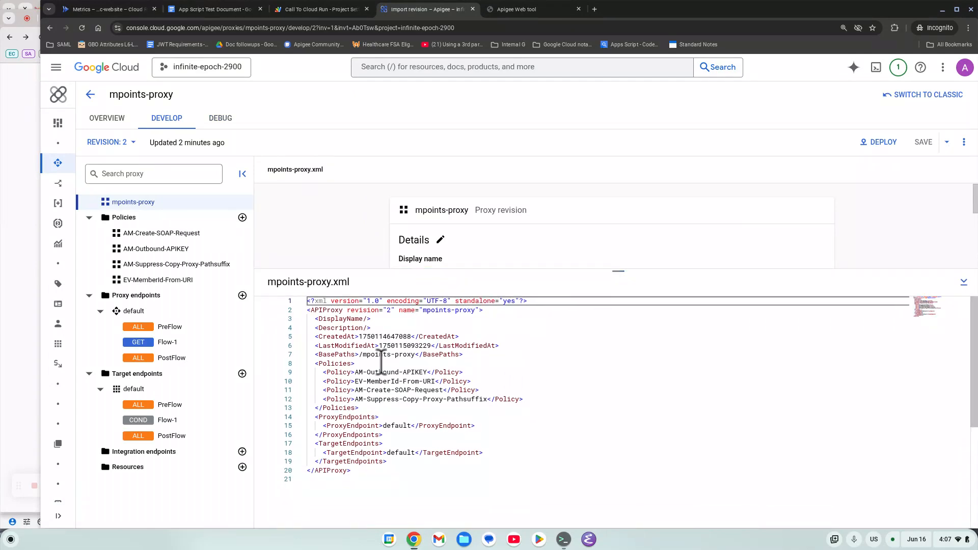
click(185, 425)
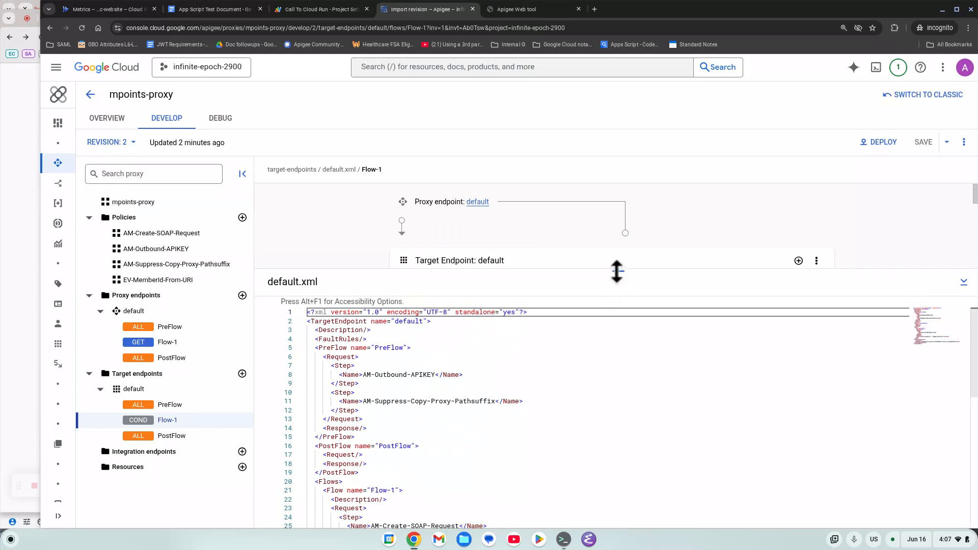
drag(617, 271, 617, 335)
scroll(530, 269, down, 3)
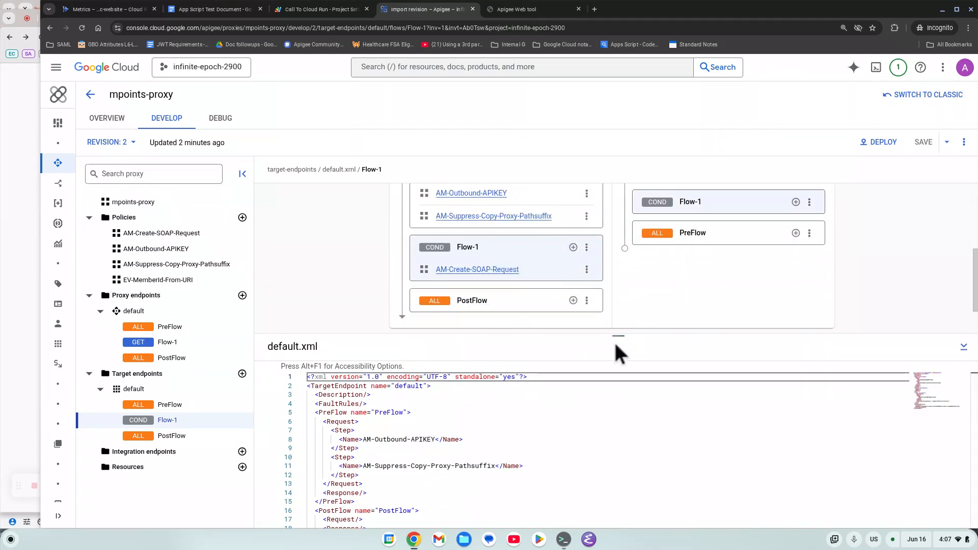
drag(620, 337, 614, 304)
scroll(469, 387, down, 5)
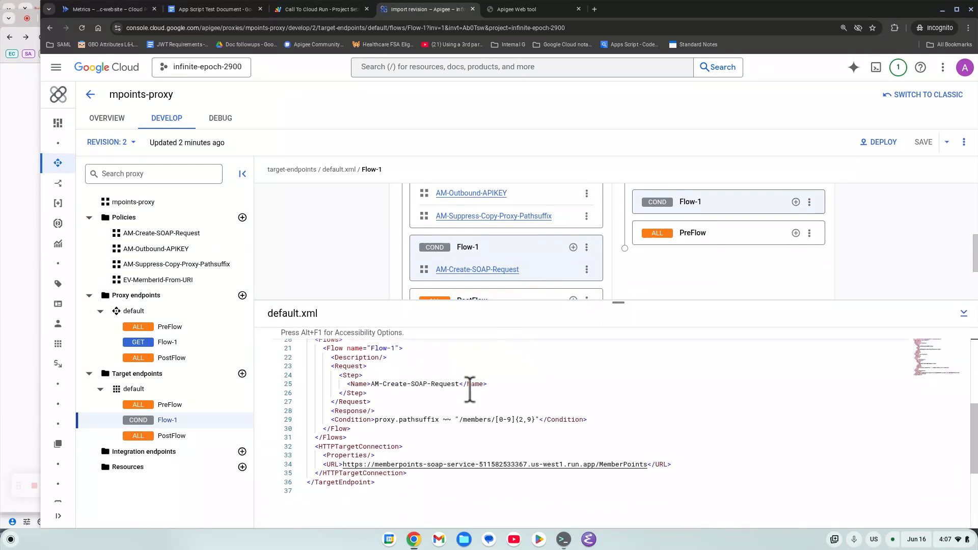
scroll(713, 288, up, 1)
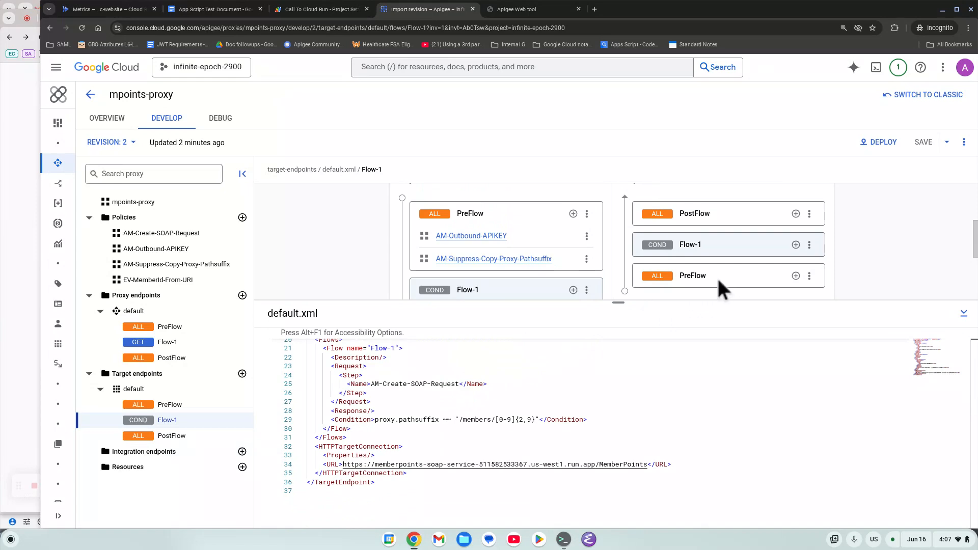
scroll(784, 247, up, 1)
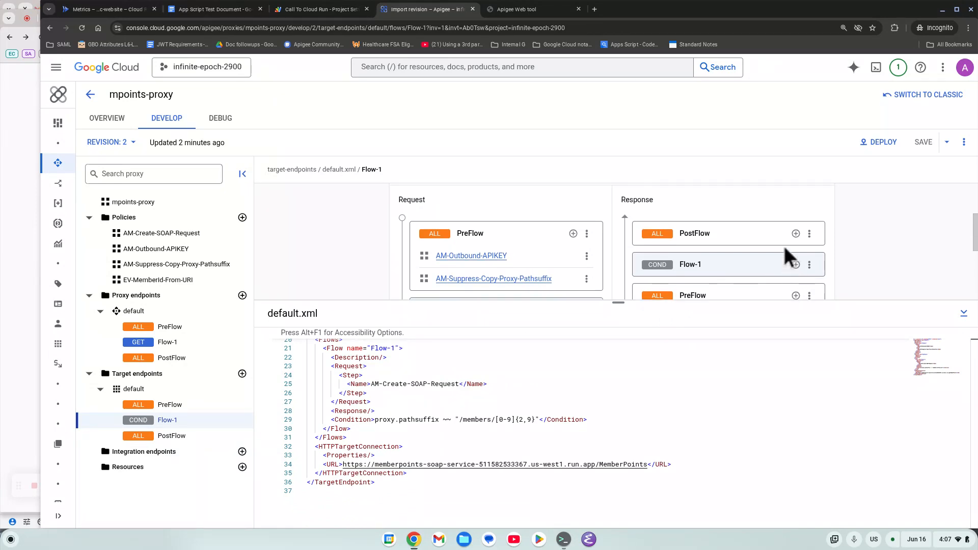
Add a new XML To JSON policy to the target endpoint's response PostFlow, with name and display name X2J-1.
click(796, 234)
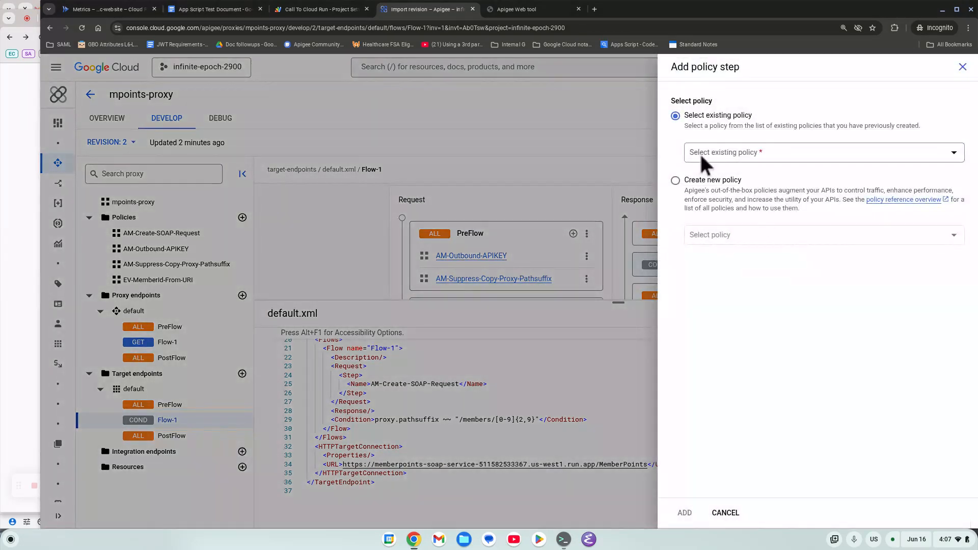
click(683, 184)
click(747, 244)
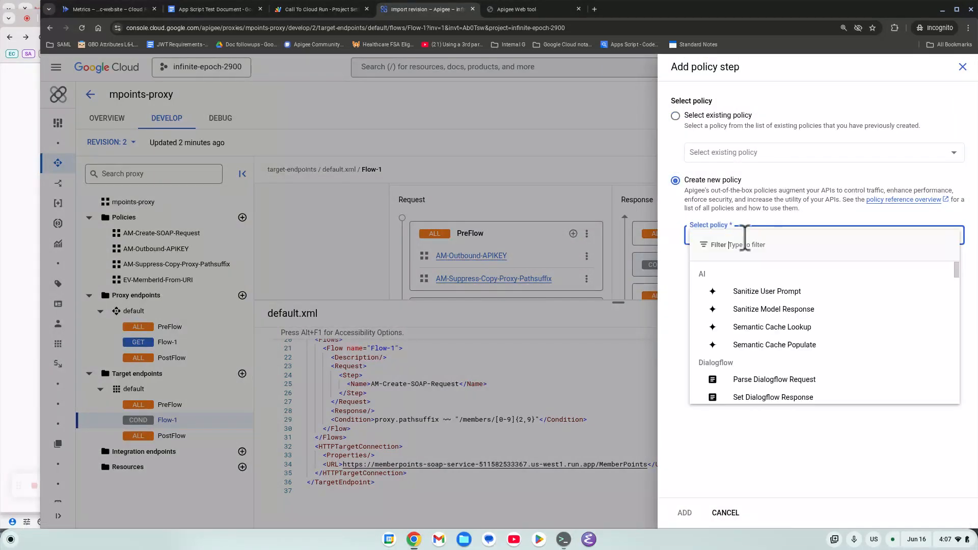
text(xml)
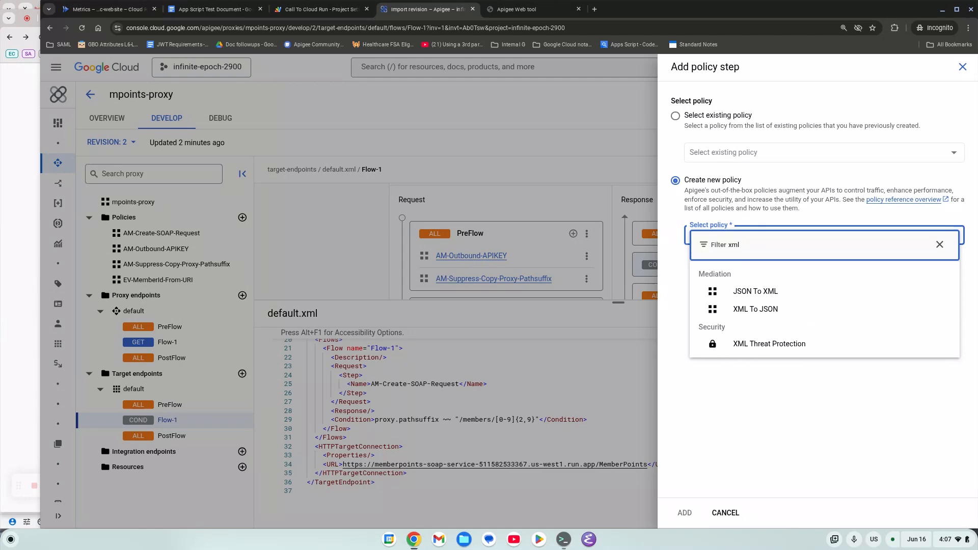
click(762, 320)
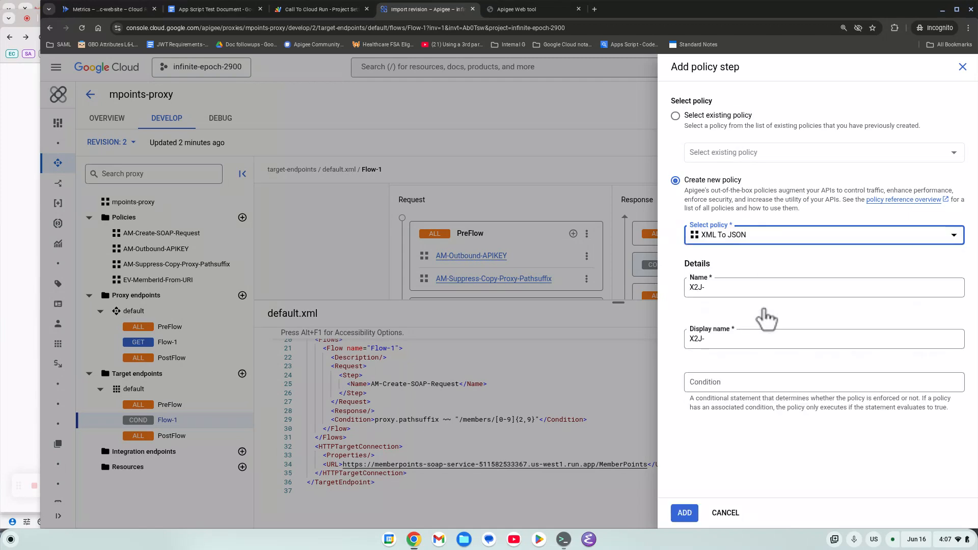
click(732, 287)
text(1)
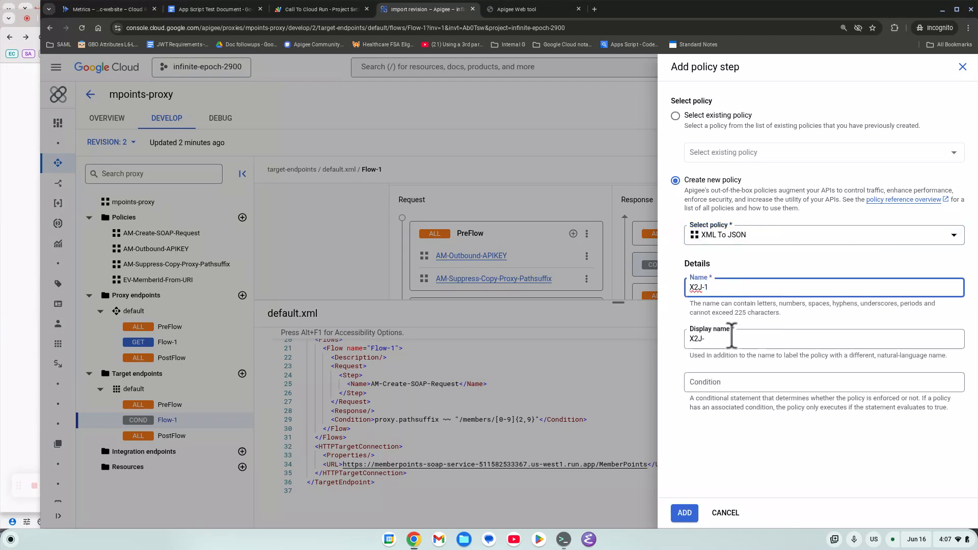
click(711, 339)
text(1)
click(685, 513)
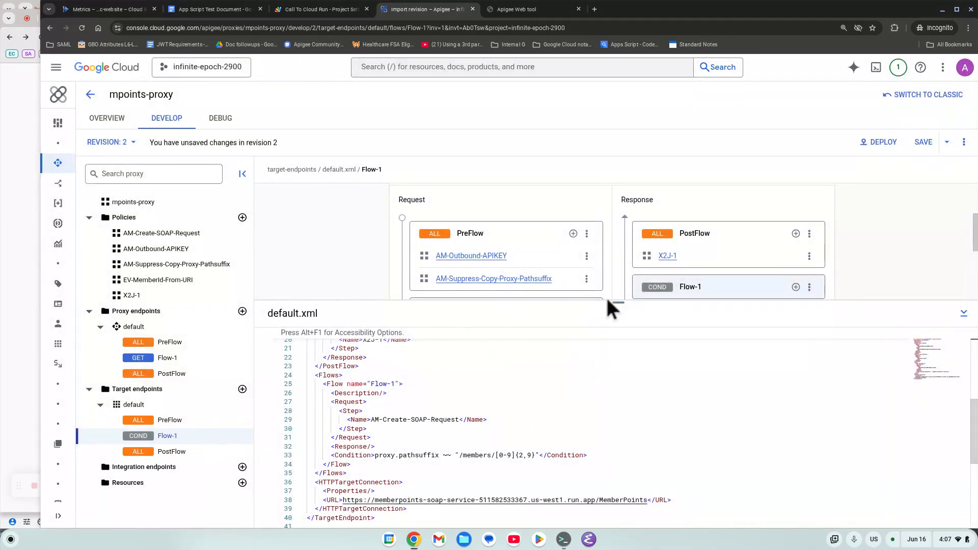
Open the X2J-1 policy and remove its DisplayName, Properties and Format elements.
click(668, 256)
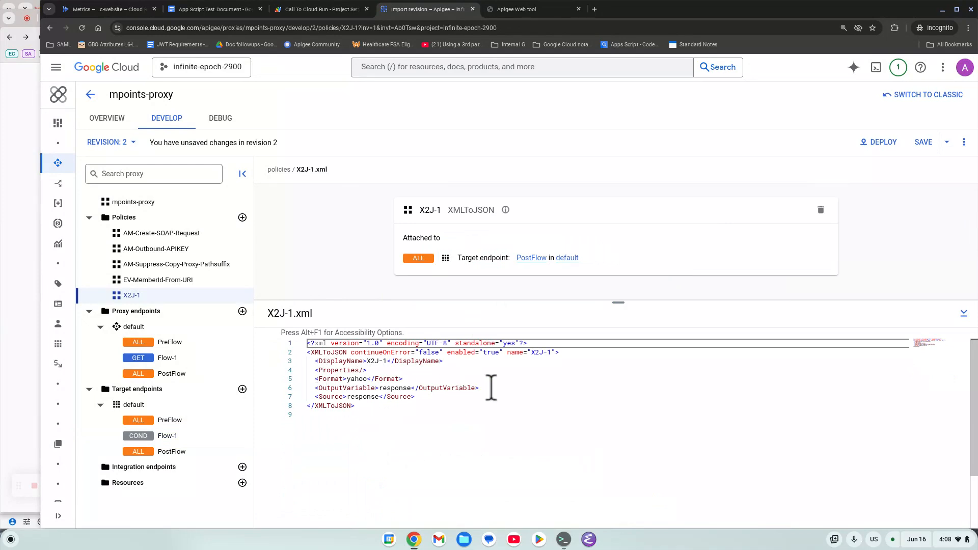
drag(490, 388, 299, 366)
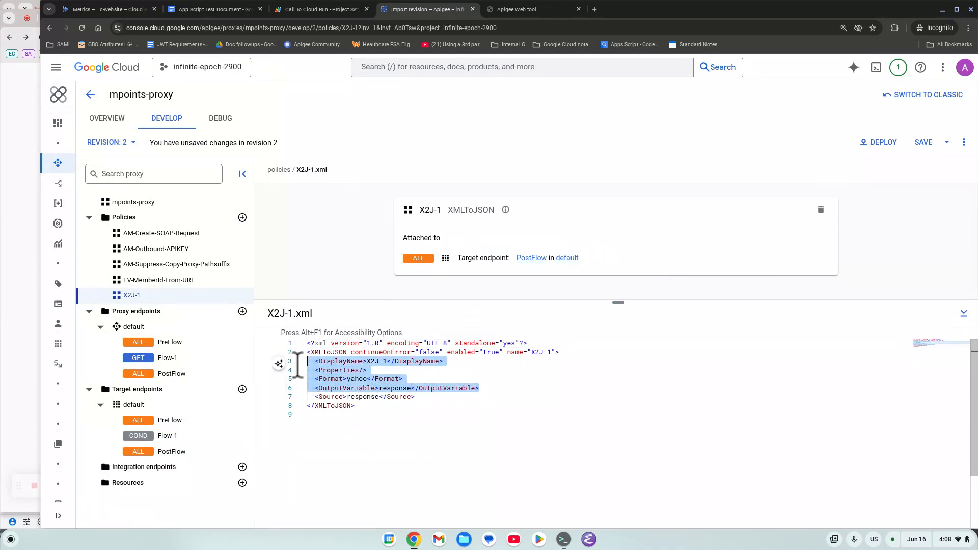
drag(437, 379, 296, 366)
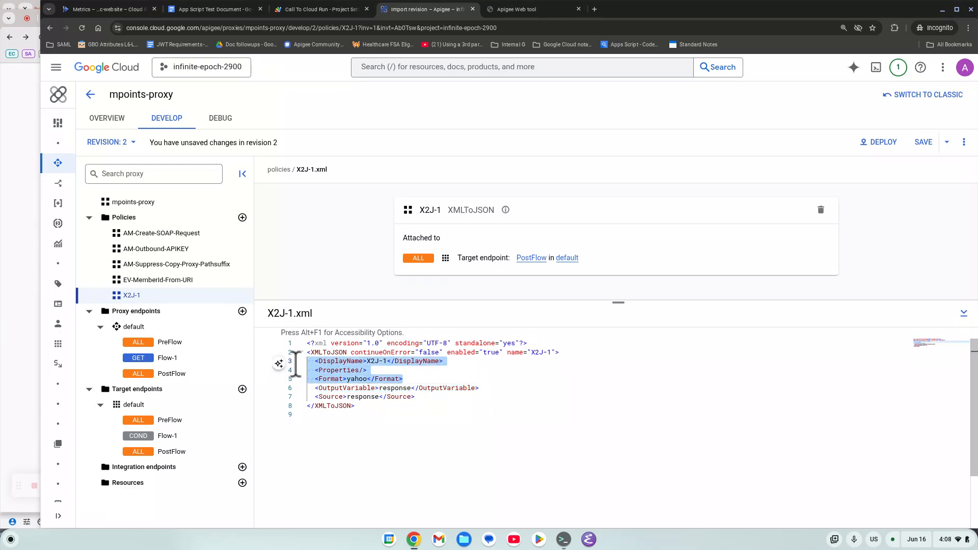
key(BackSpace)
key(BackSpace)
key(Down)
key(Down)
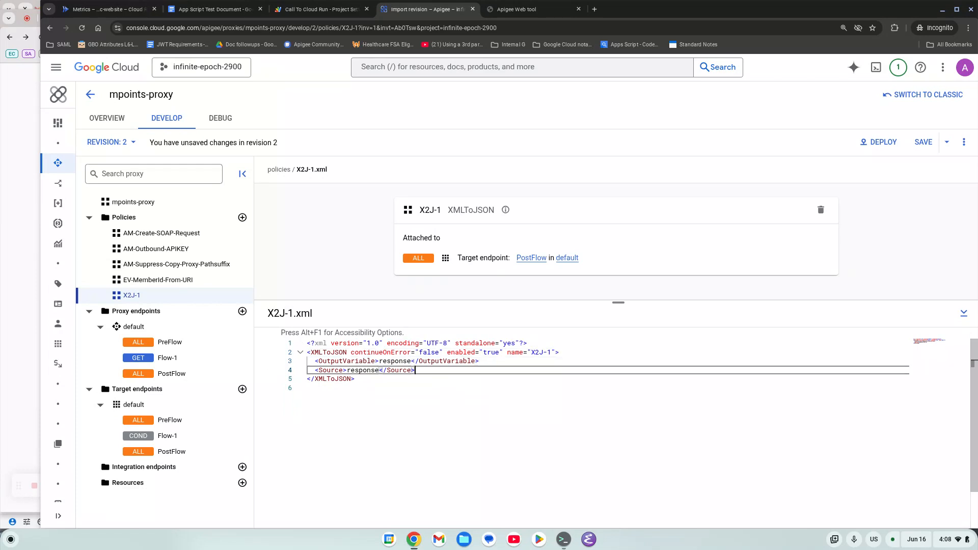
Add an Options element after Source in the X2J-1 policy, containing StripLevels set to 3.
key(Return)
text(<O>)
key(Return)
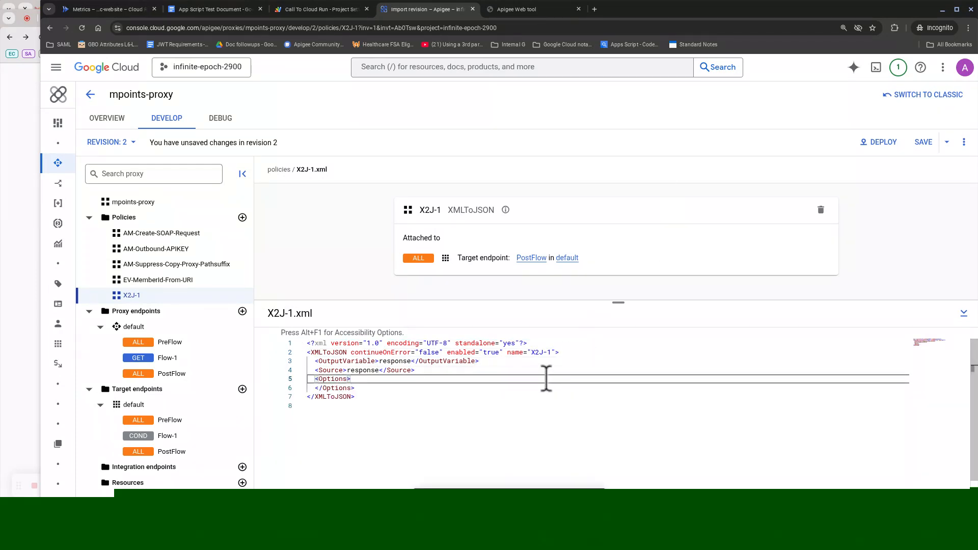
key(Return)
text(<StripLevels>3</StripLevels>)
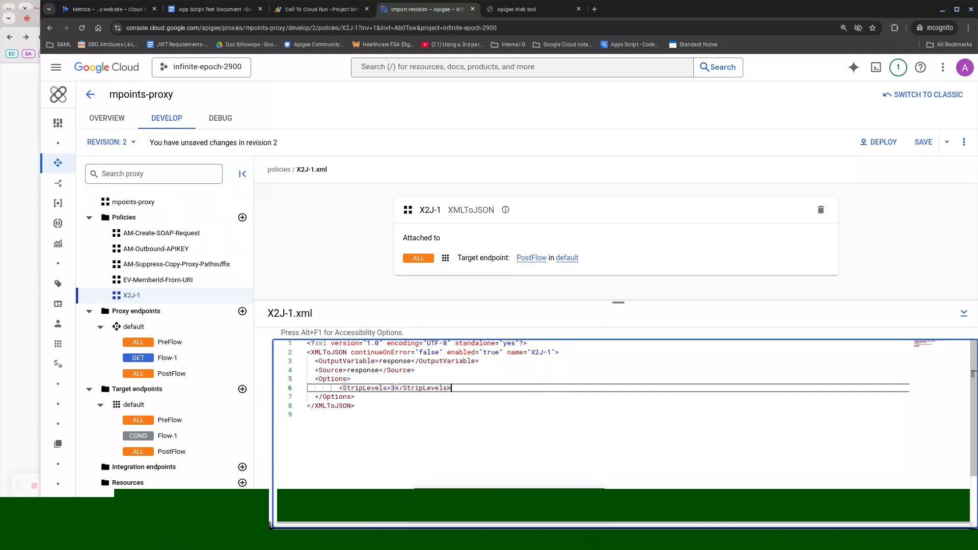
Save the mpoints-proxy changes as a new revision and deploy revision 3 to the eval environment.
click(923, 143)
click(592, 332)
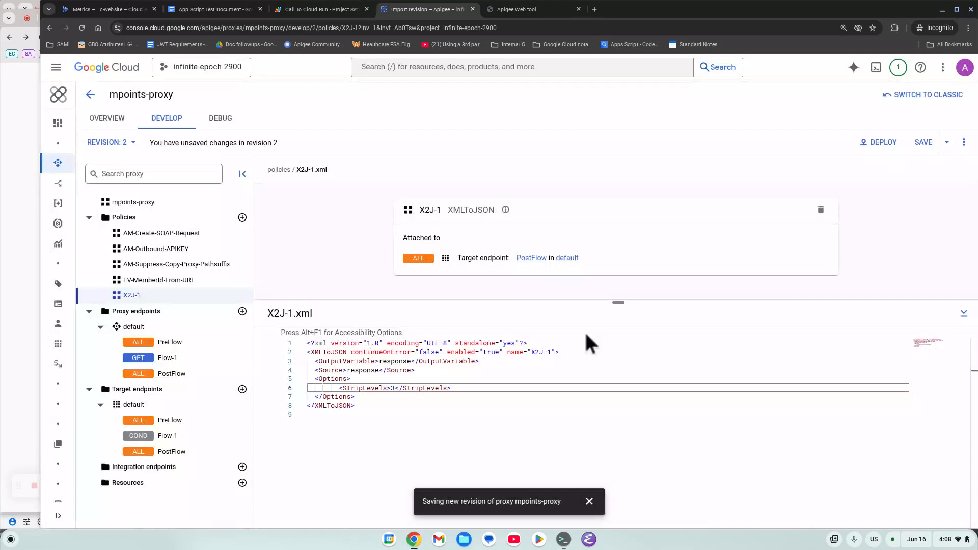
click(874, 143)
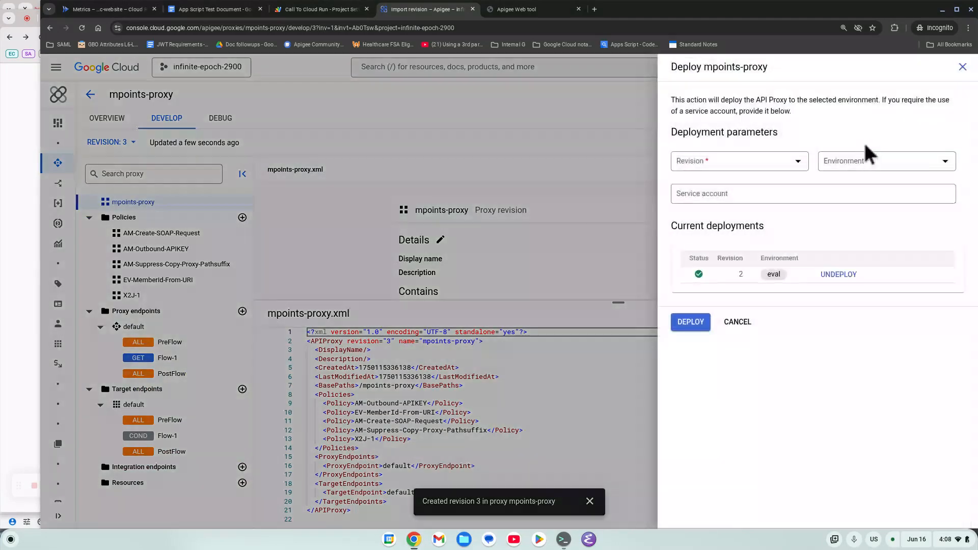
click(701, 323)
click(634, 332)
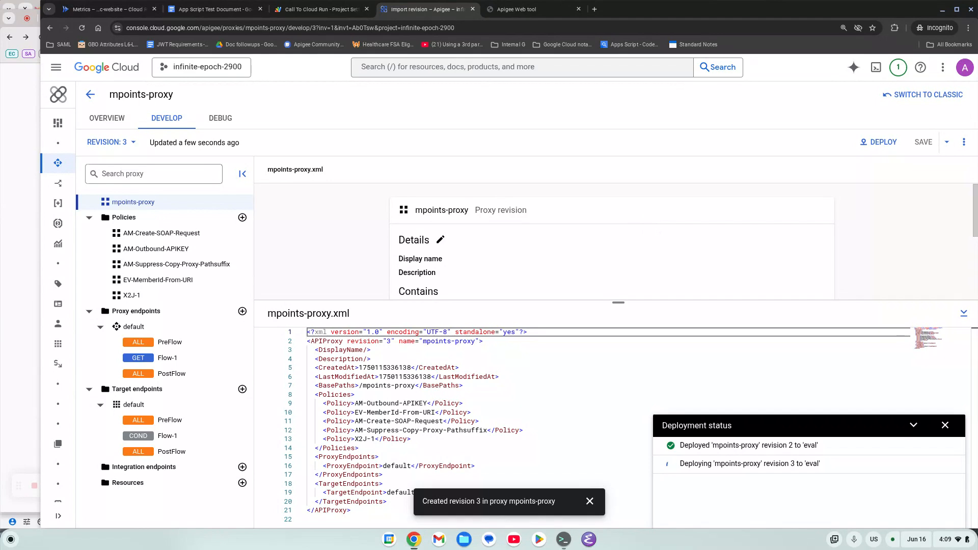
click(589, 502)
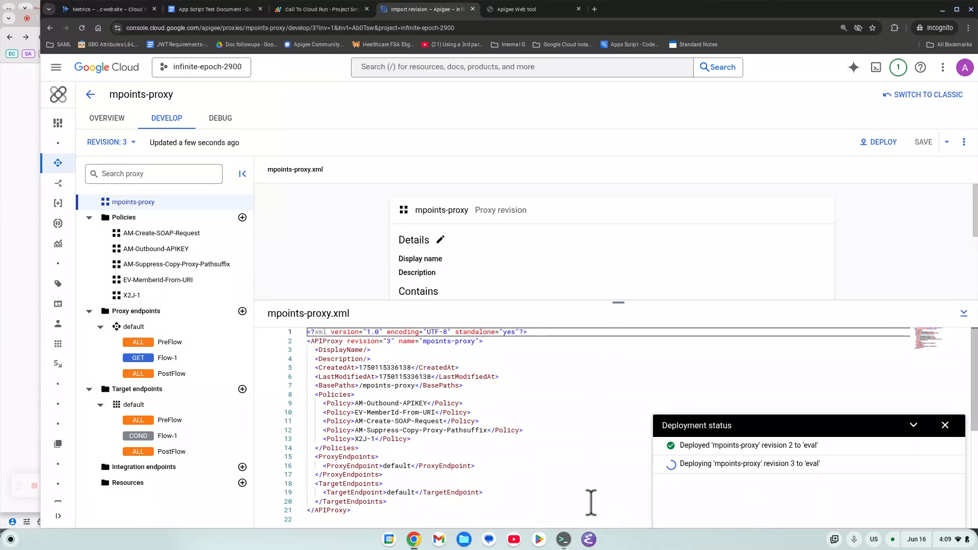
click(945, 425)
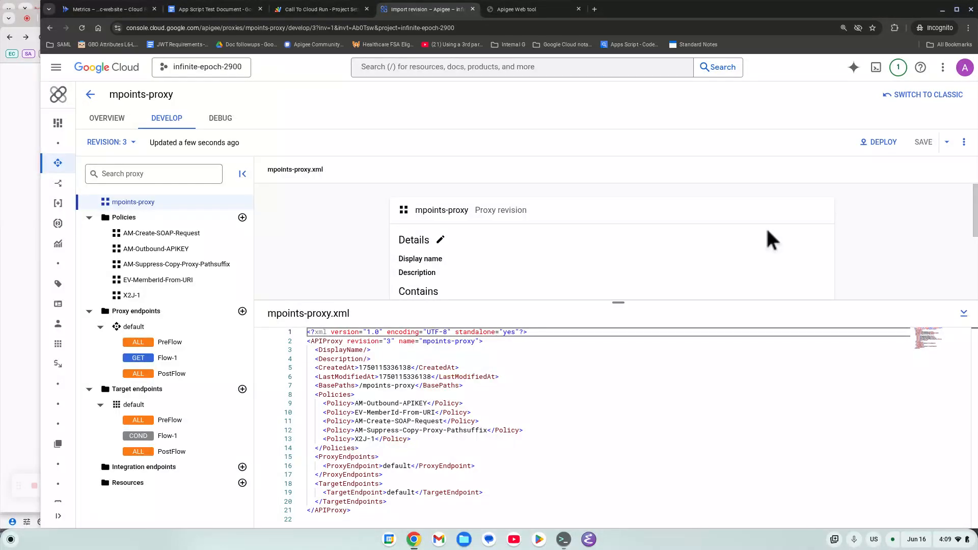
Switch to the terminal and request member 110 through the proxy with curl -i $apigee/mpoints-proxy/members/110.
key(alt+Tab)
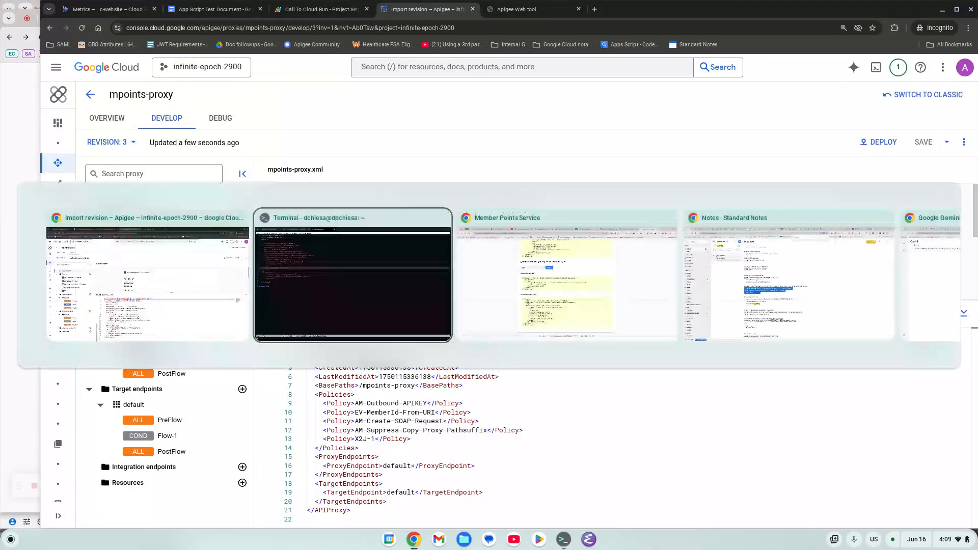
click(308, 274)
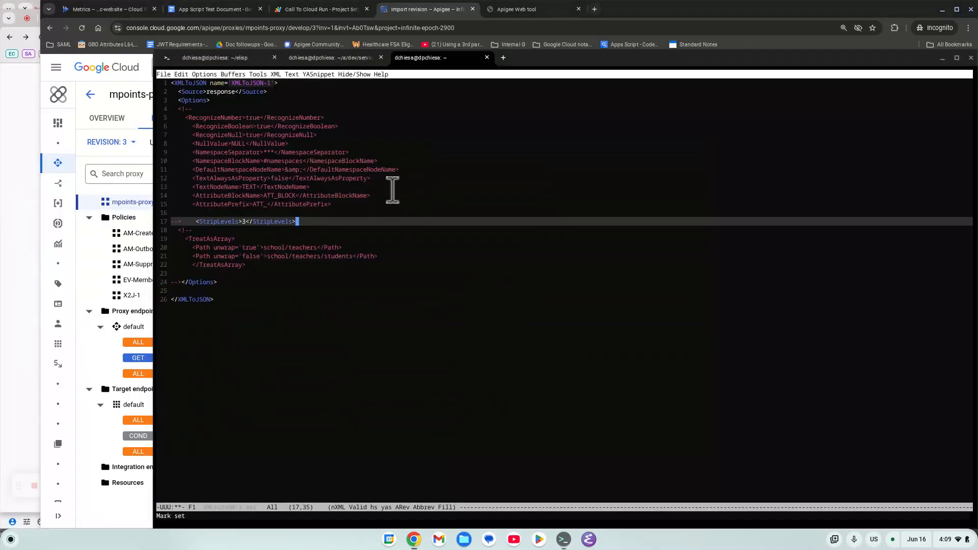
click(306, 58)
key(Up)
key(Up)
key(BackSpace)
key(BackSpace)
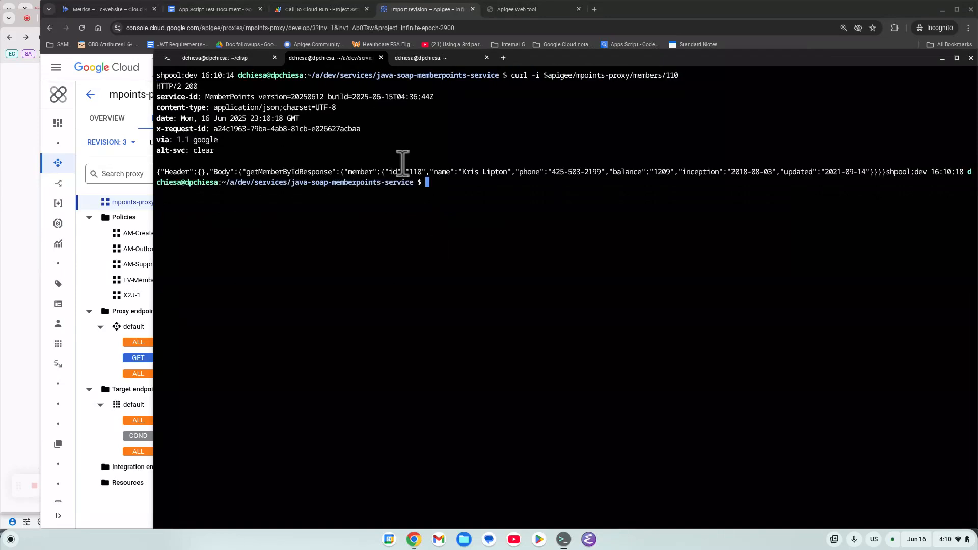
Highlight the complete JSON response body in the terminal output to examine its structure.
drag(161, 172, 890, 169)
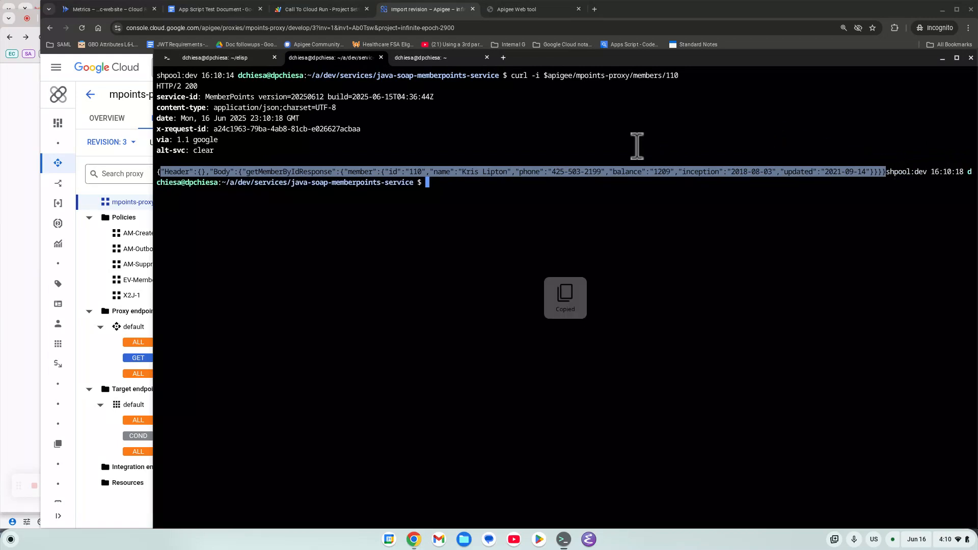
click(448, 147)
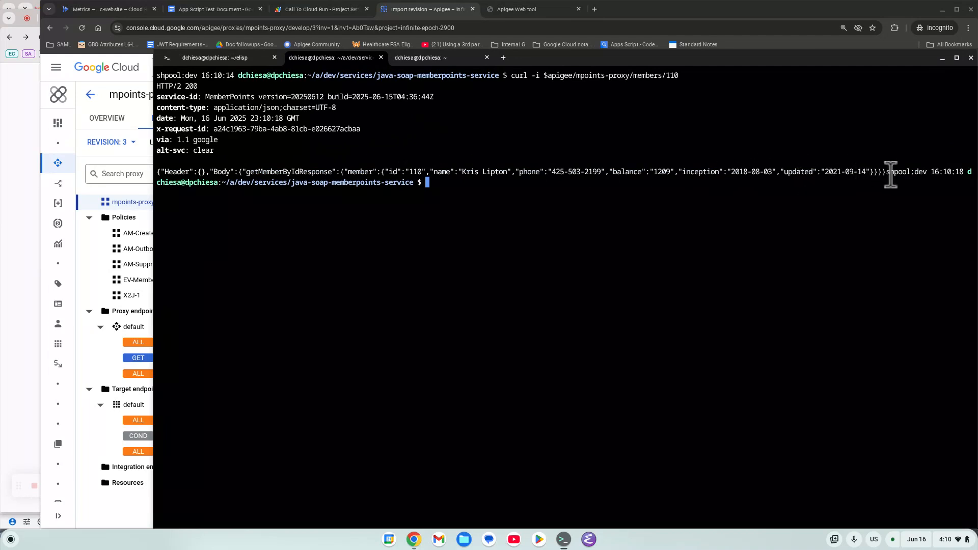
drag(886, 172, 156, 172)
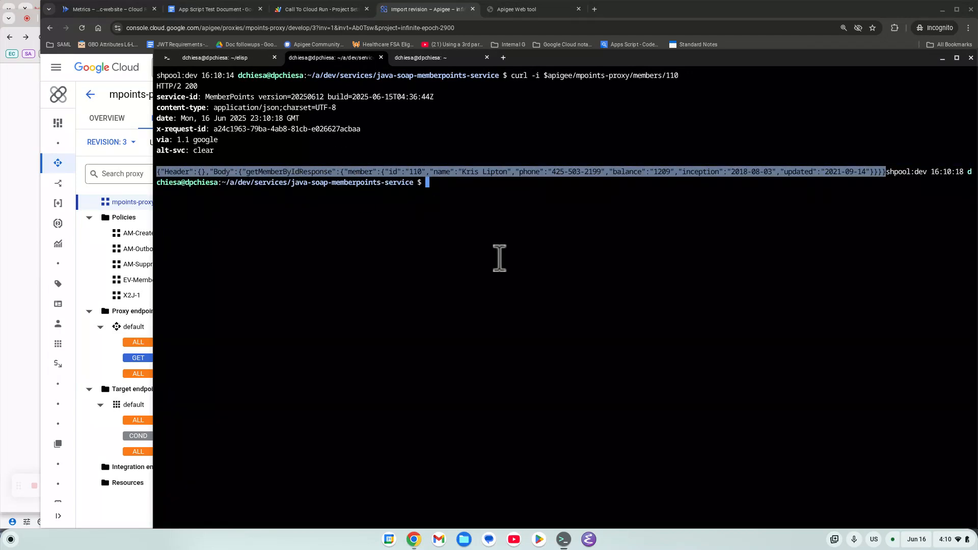
Return to Apigee and open Flow-1 of the default target endpoint in mpoints-proxy.
key(alt+Tab)
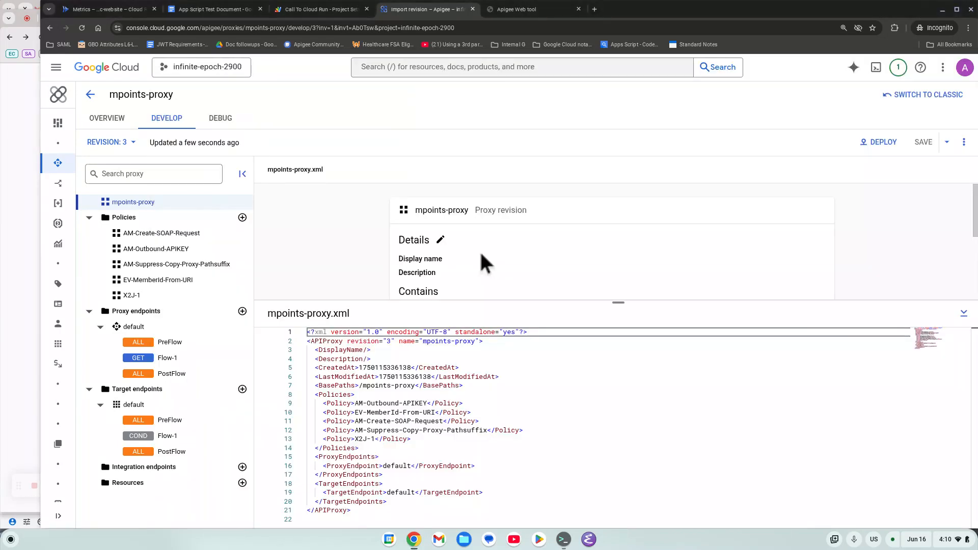
scroll(594, 222, down, 2)
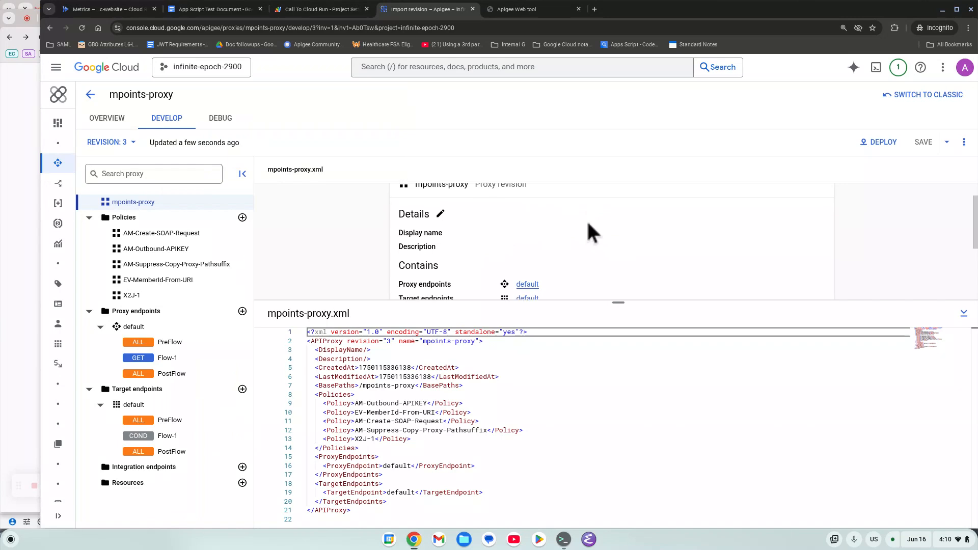
drag(625, 301, 626, 325)
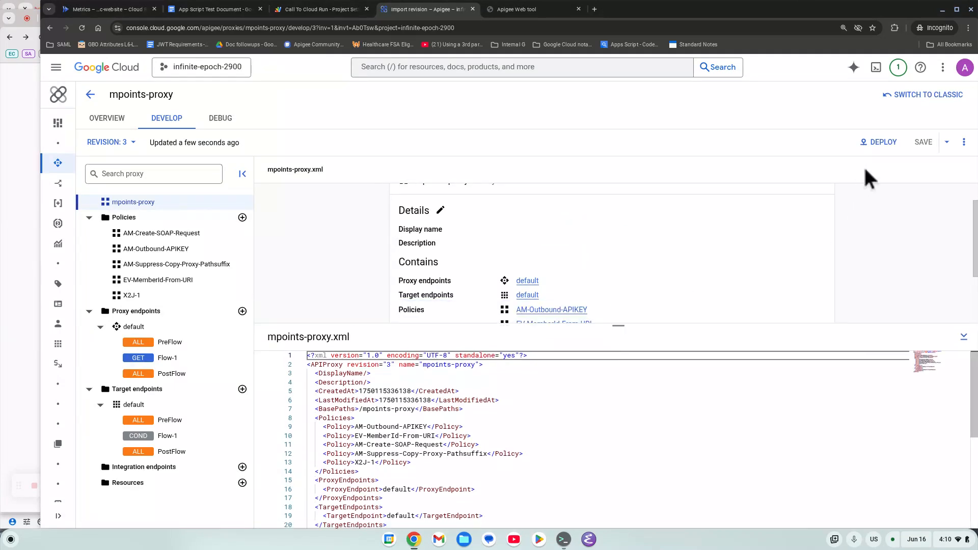
scroll(647, 268, down, 3)
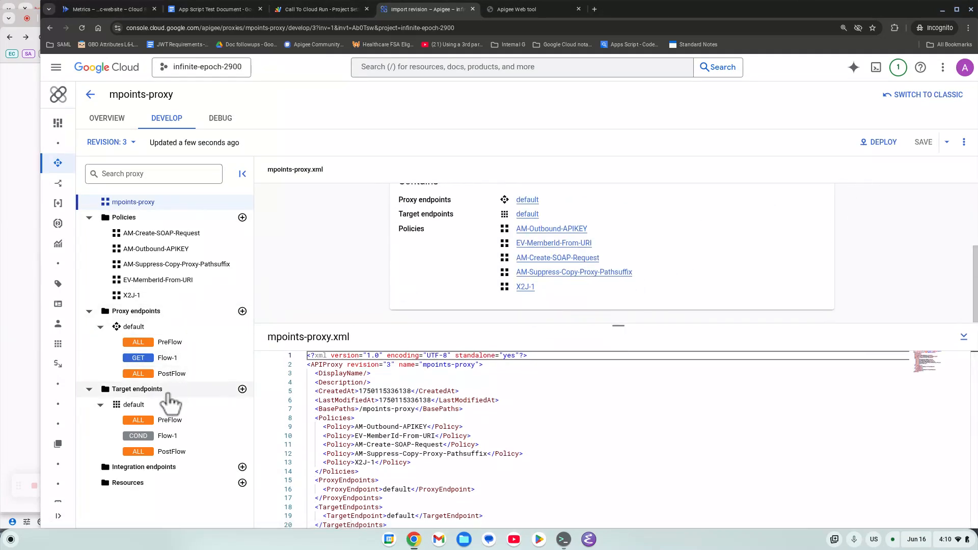
click(186, 437)
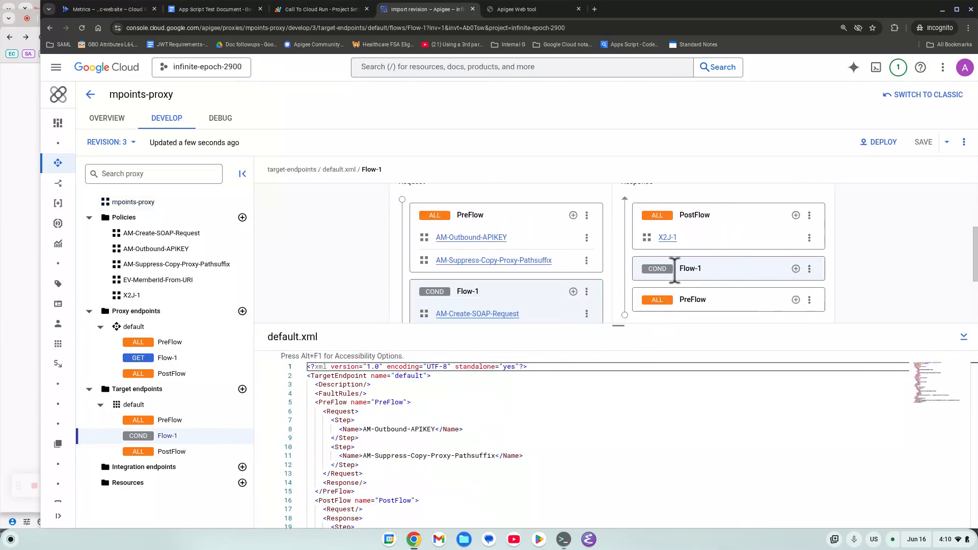
Start adding a new Javascript policy to the target endpoint's response PostFlow.
click(797, 216)
click(676, 181)
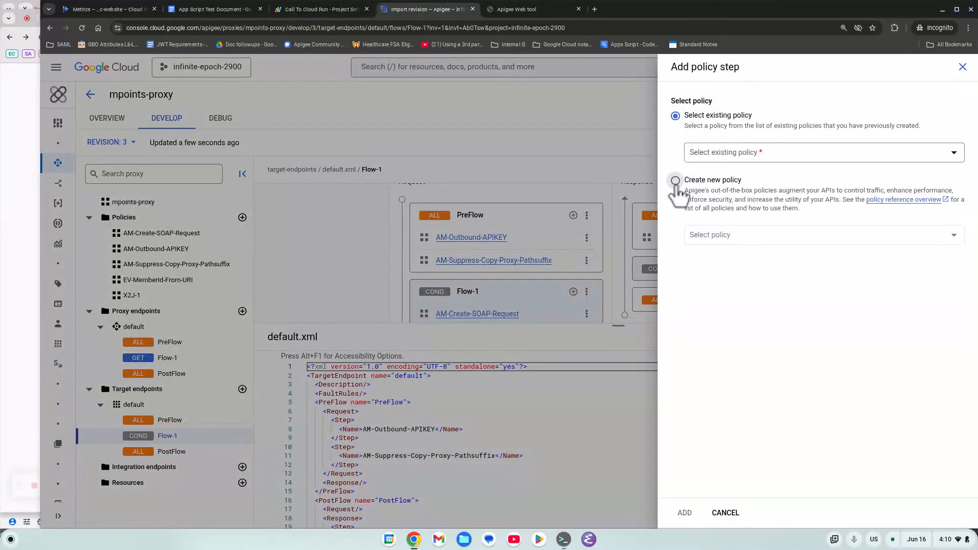
click(723, 234)
text(java)
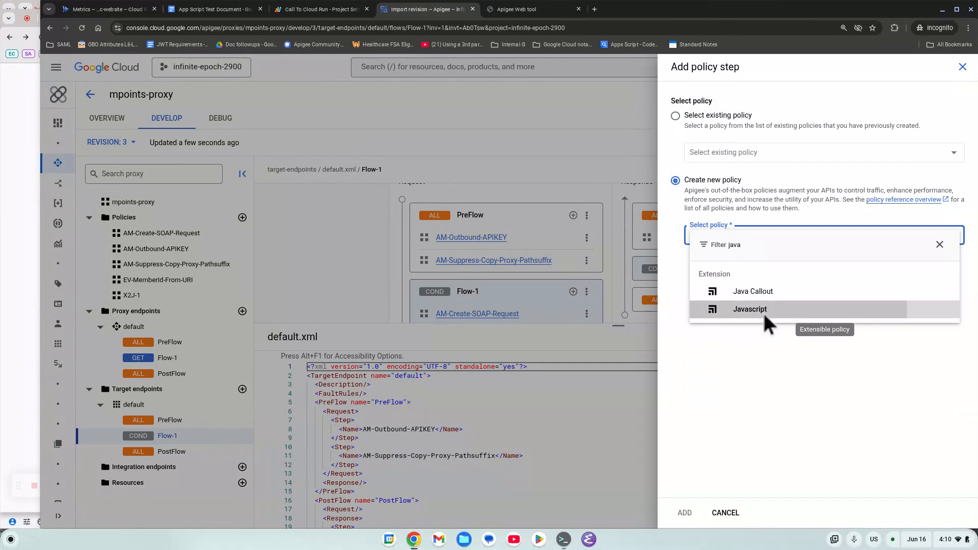
click(765, 313)
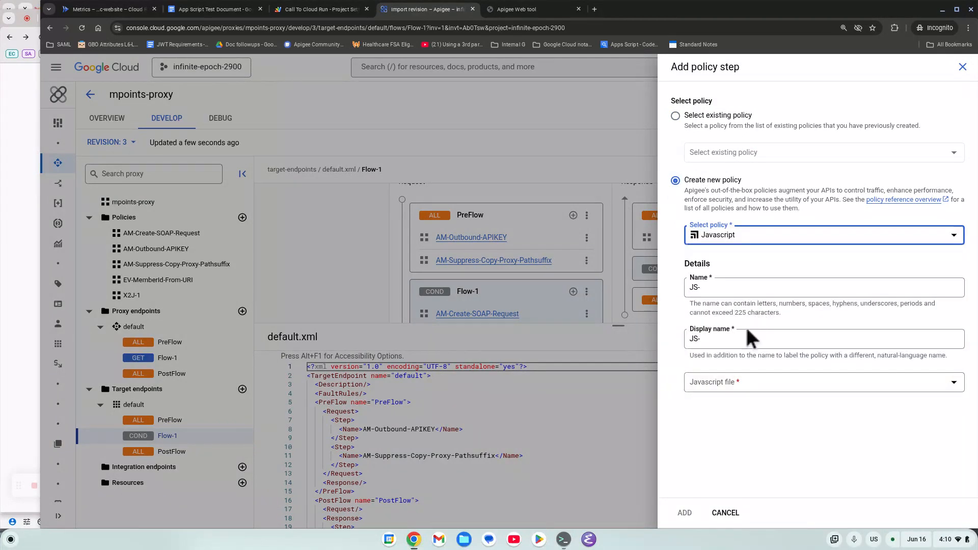
Set both the name and the display name of the new policy to JS-PrettyPrint.
click(730, 289)
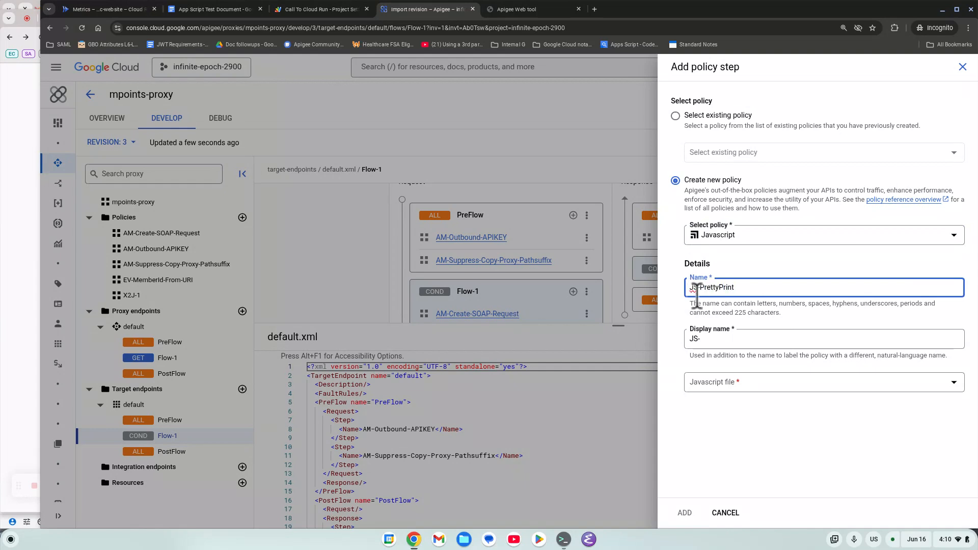
click(743, 337)
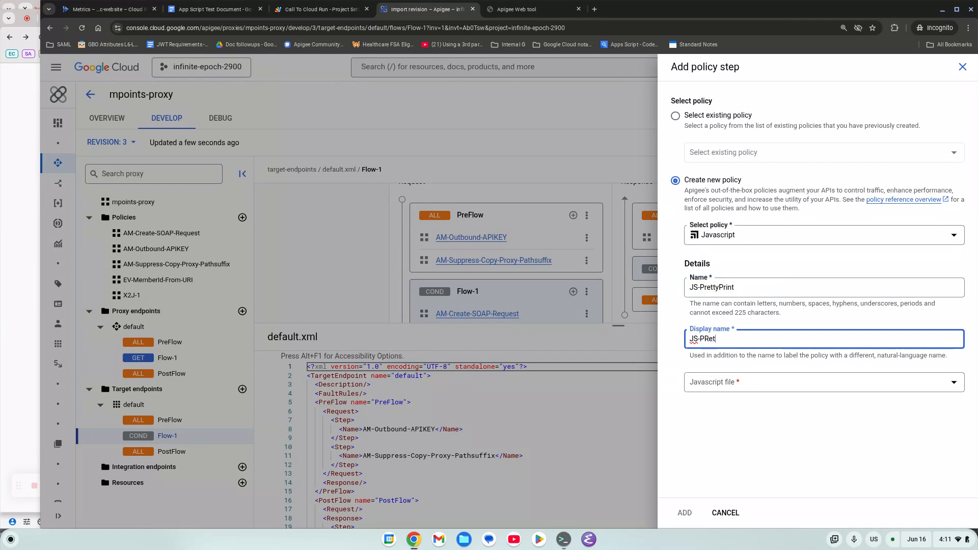
key(Left)
key(Left)
key(Left)
key(Left)
key(Left)
key(Left)
key(Left)
key(Left)
key(Left)
key(BackSpace)
text(r)
Create a new Javascript resource file named Resource-1.js for the policy.
click(716, 377)
click(723, 418)
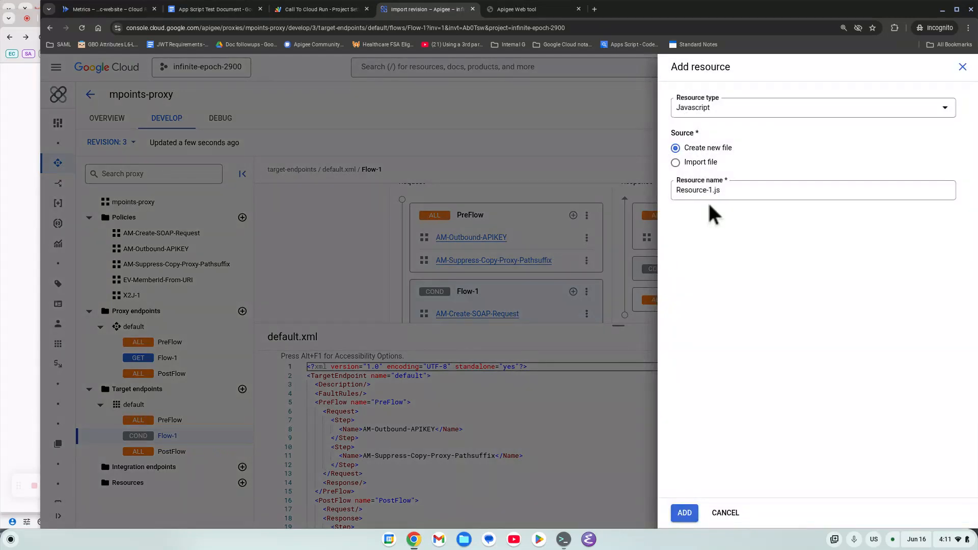
click(688, 513)
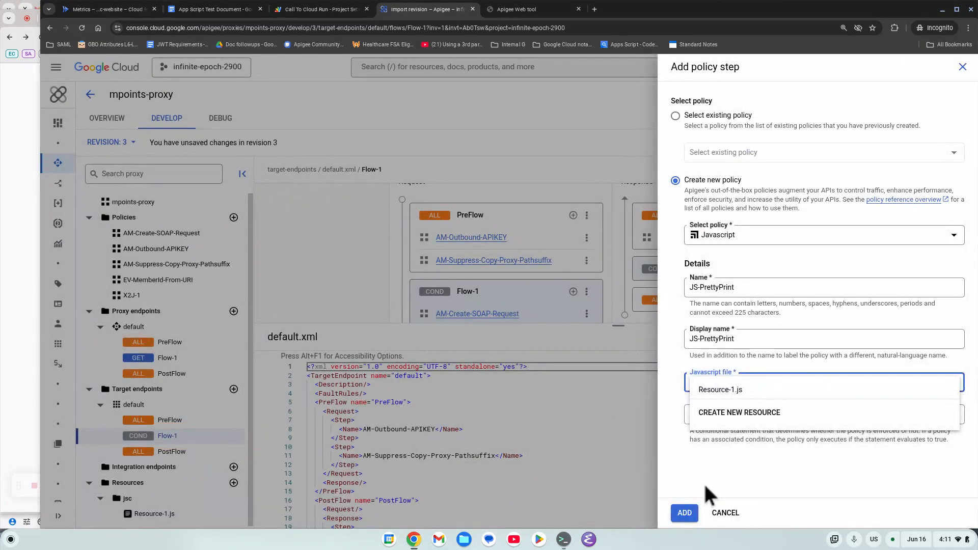
Select Resource-1.js as the policy's Javascript file and add JS-PrettyPrint to the PostFlow.
click(690, 513)
click(733, 382)
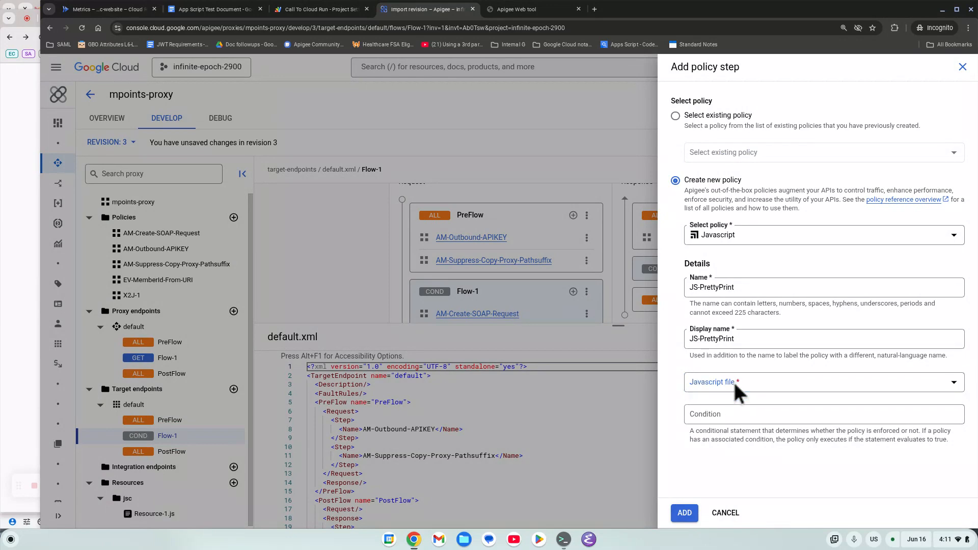
click(734, 404)
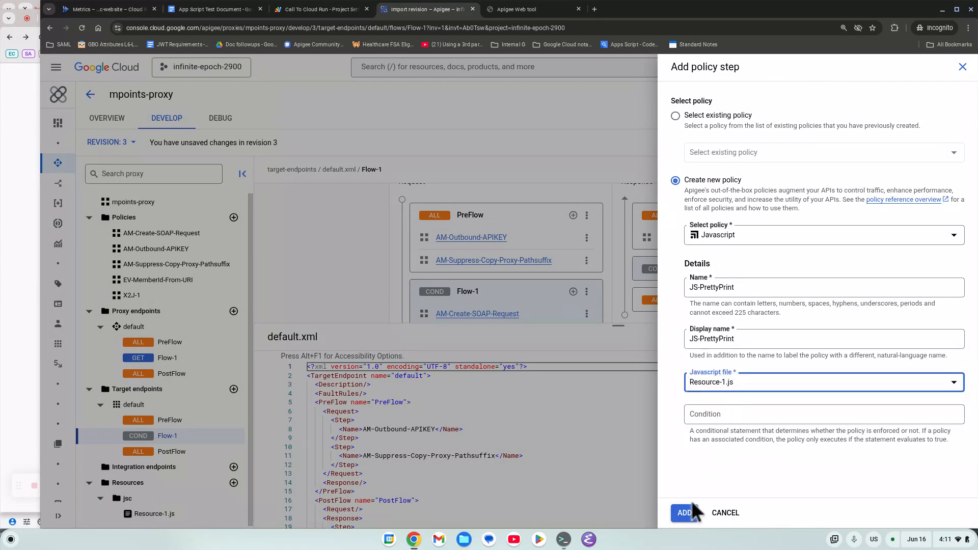
click(686, 513)
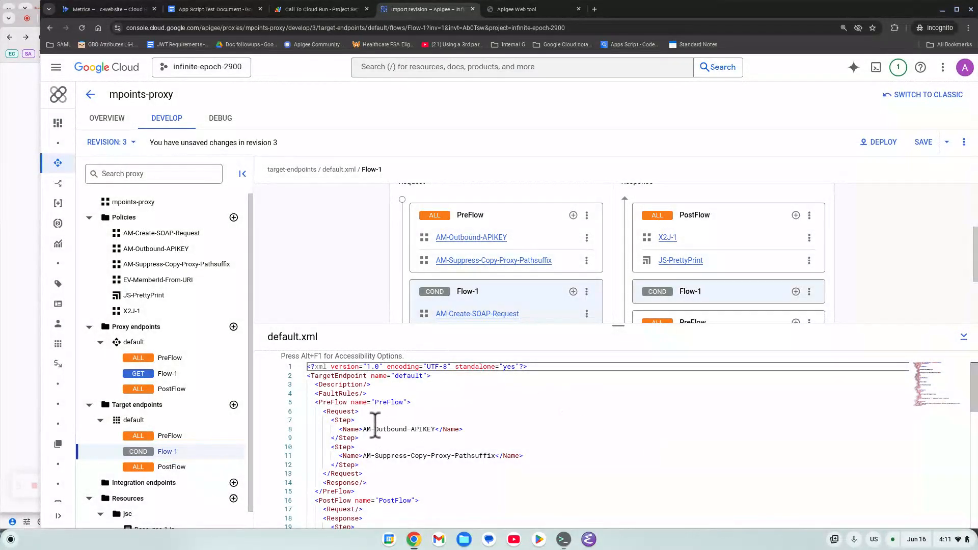
Open Resource-1.js and write the statement var c = context.getVariable('response.content'); as its first line.
scroll(377, 426, down, 1)
scroll(136, 462, down, 2)
click(155, 513)
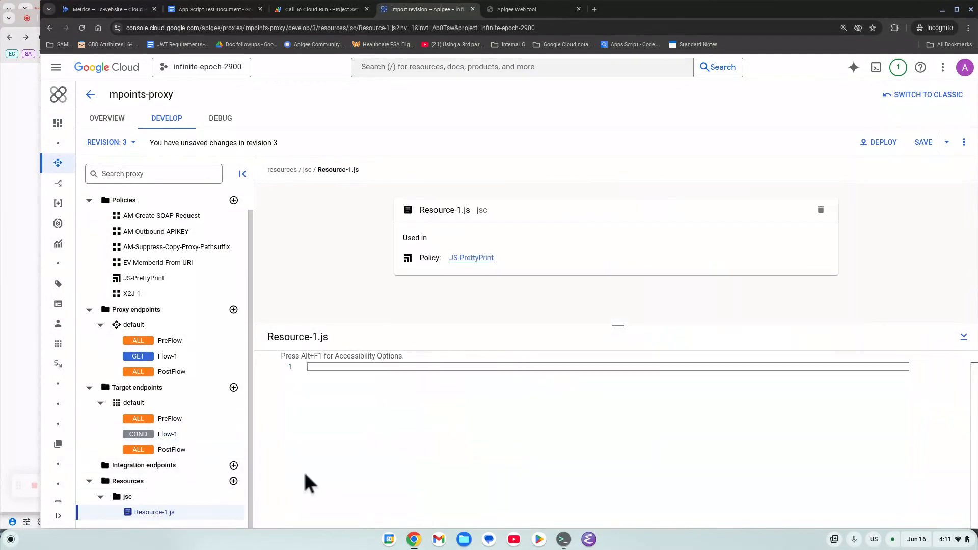
click(411, 372)
text(var )
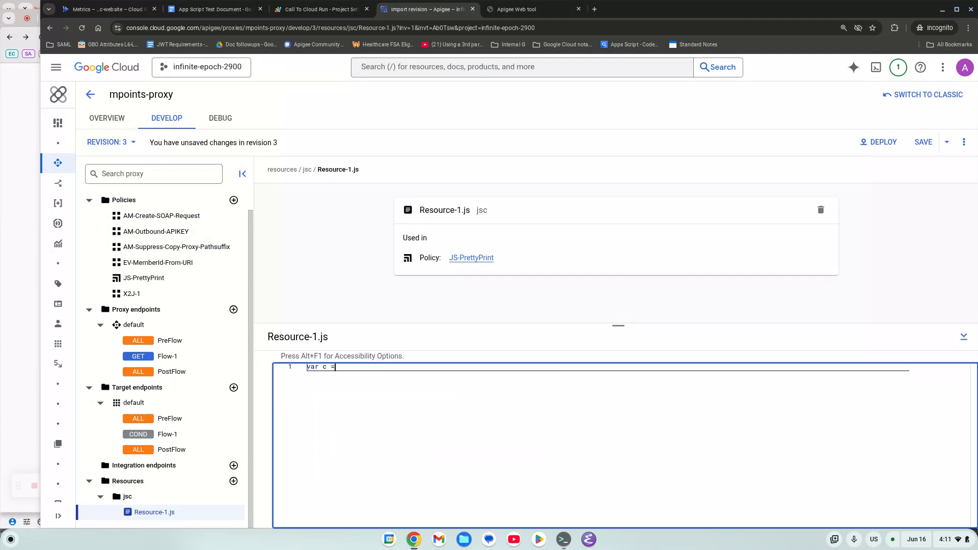
text(c = get)
key(BackSpace)
key(BackSpace)
key(BackSpace)
text(context.getVariable('response.co)
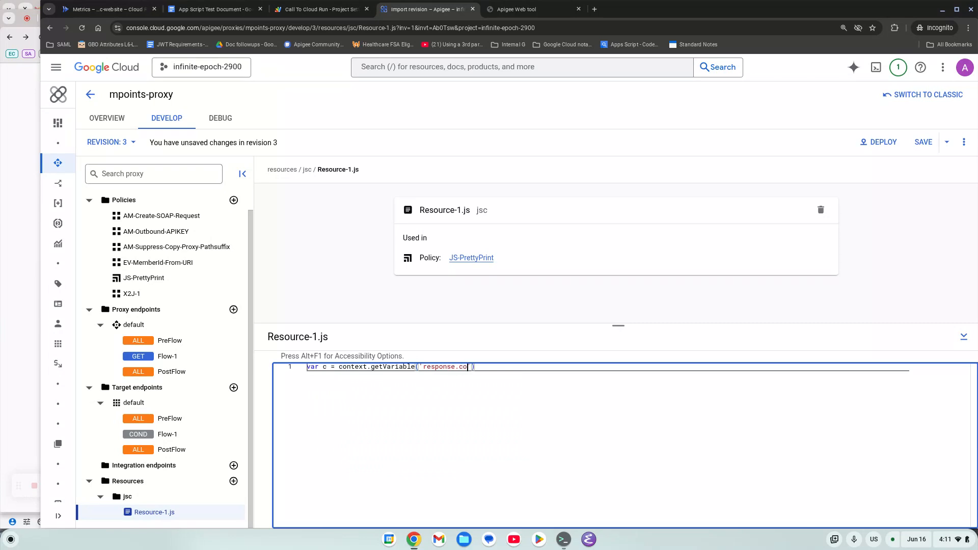
text(t');)
key(Return)
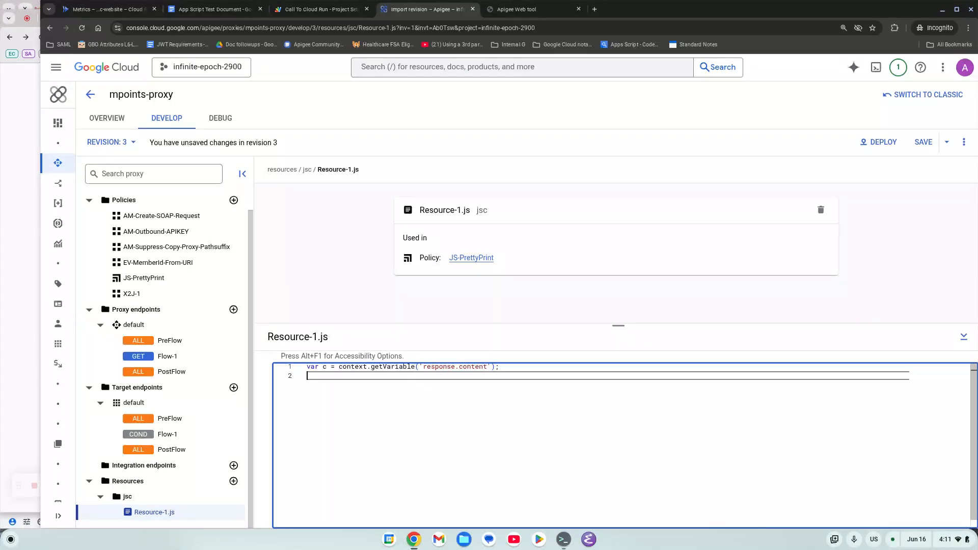
Wrap the context.getVariable call in JSON.parse( ) and add a blank line below the statement.
click(307, 367)
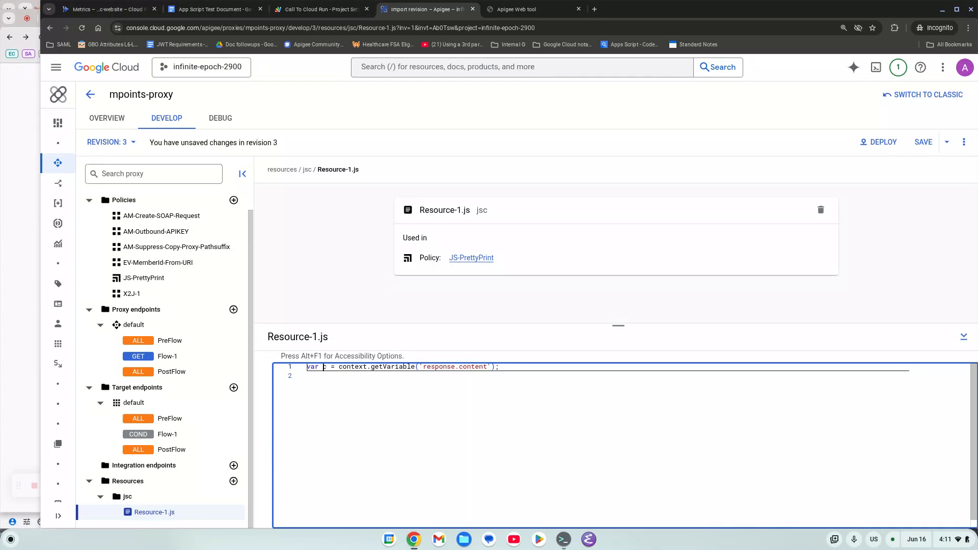
text(JSON.parse)
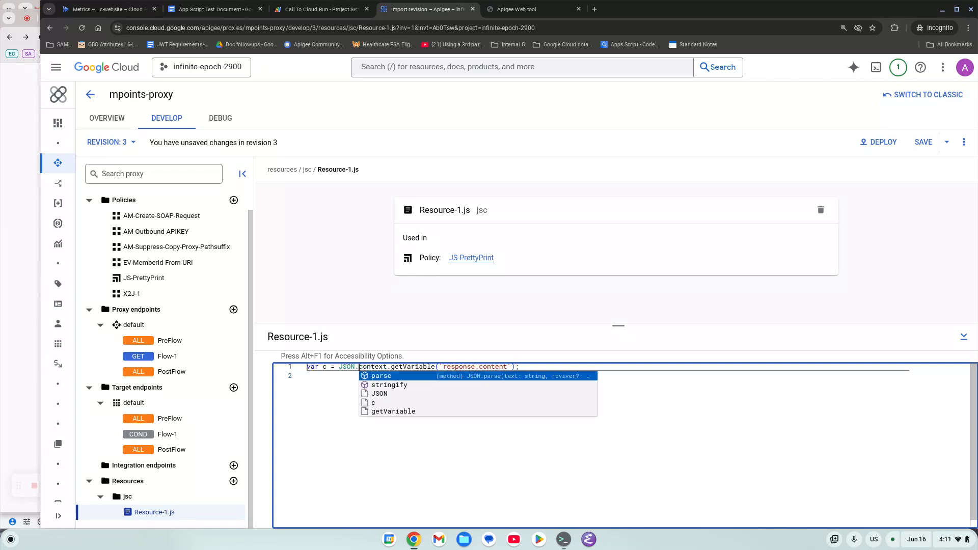
text(()
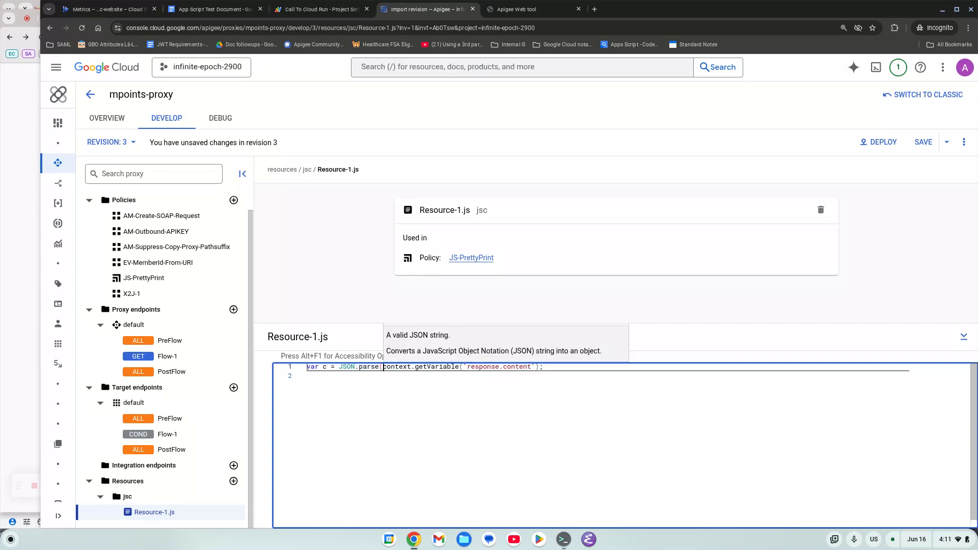
key(End)
text())
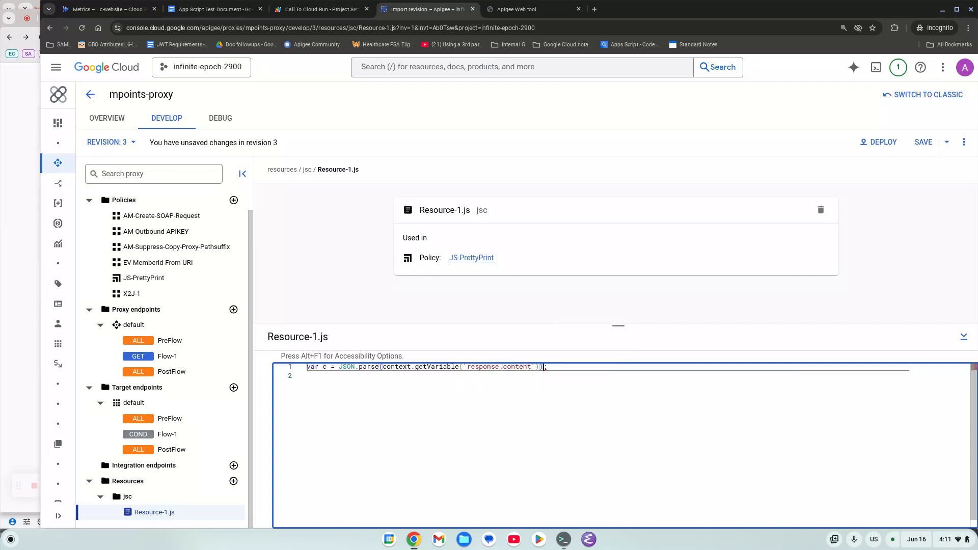
key(Down)
key(Return)
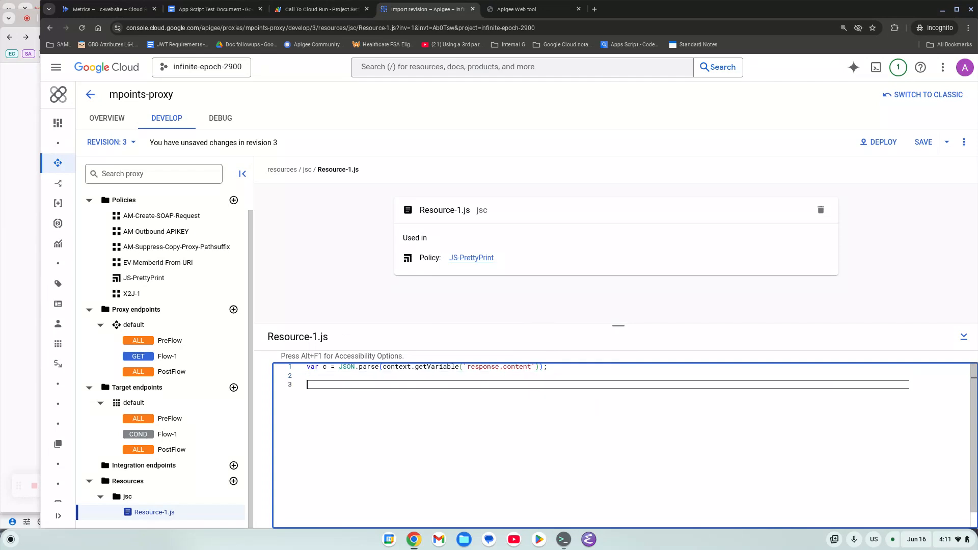
On line 3 of Resource-1.js, write the statement context.setVariable('response.content', JSON.stringify(c, null,2)+'\n');.
text(context.)
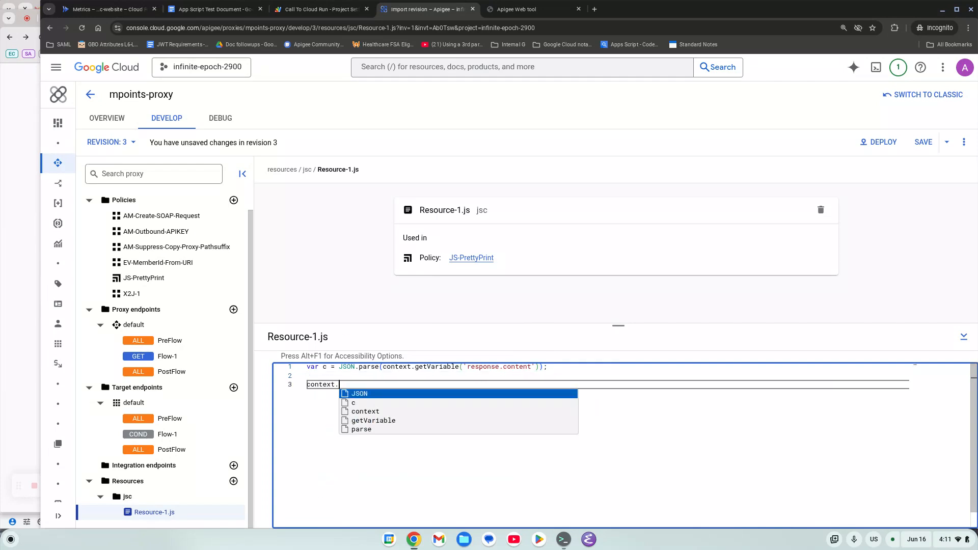
text(setVariabl)
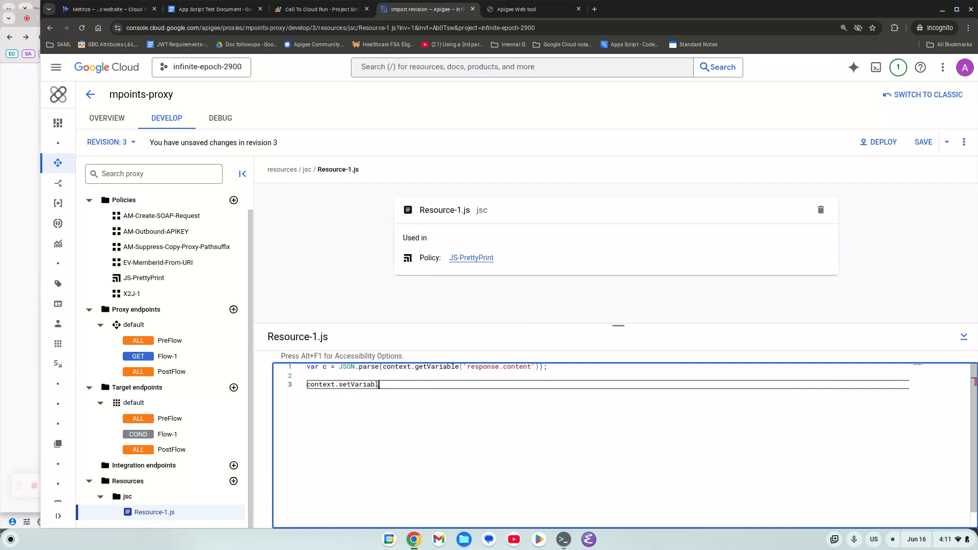
text(e(')
text(response.content)
text(', JSON.stringi)
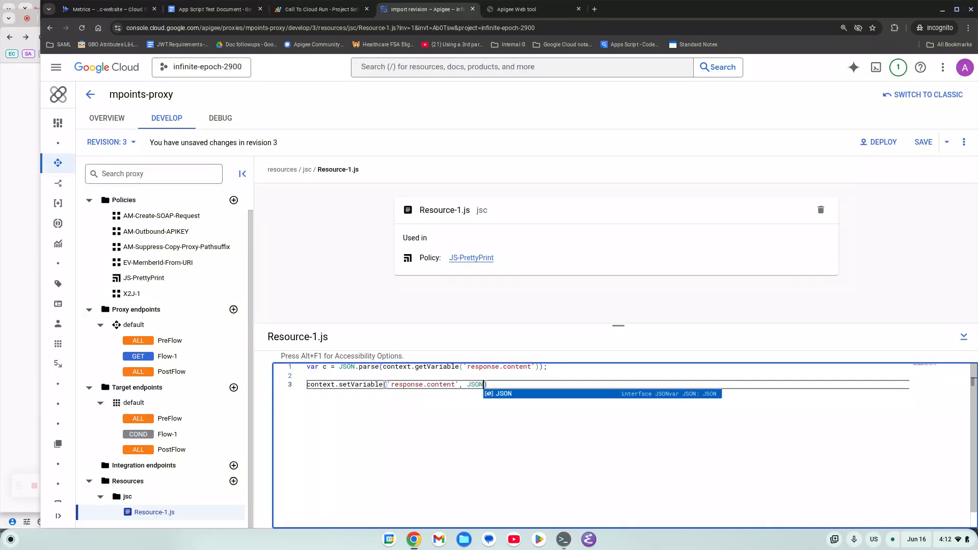
text(f)
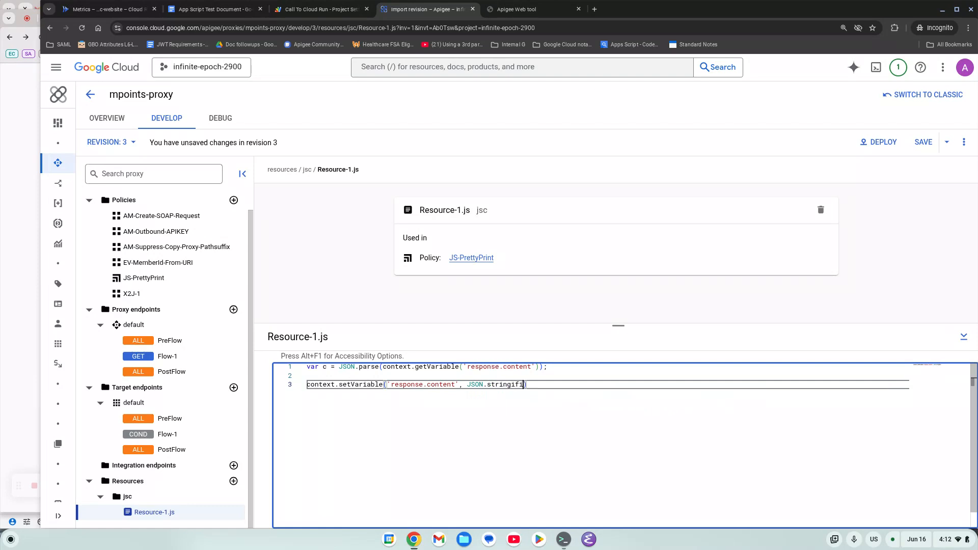
text(i)
key(BackSpace)
text(y(c, )
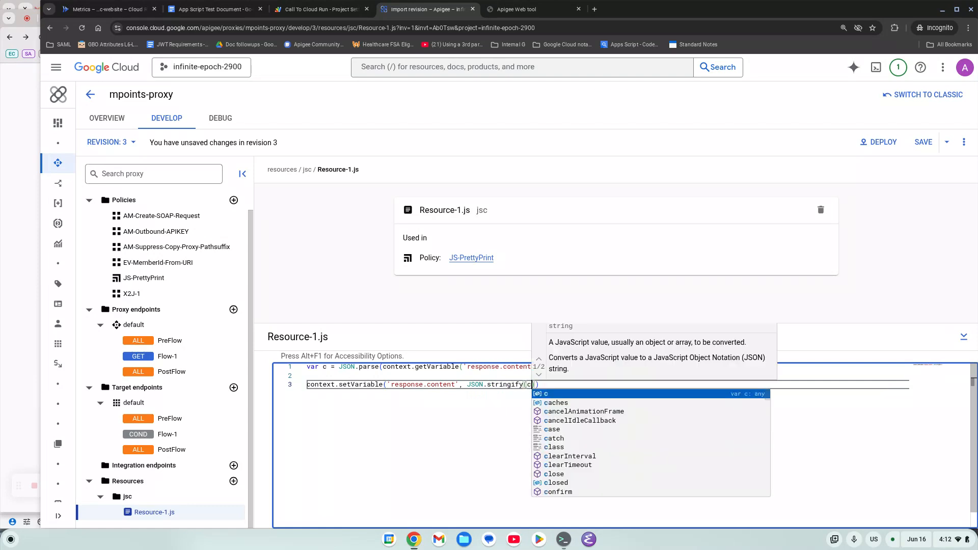
text(null,2)
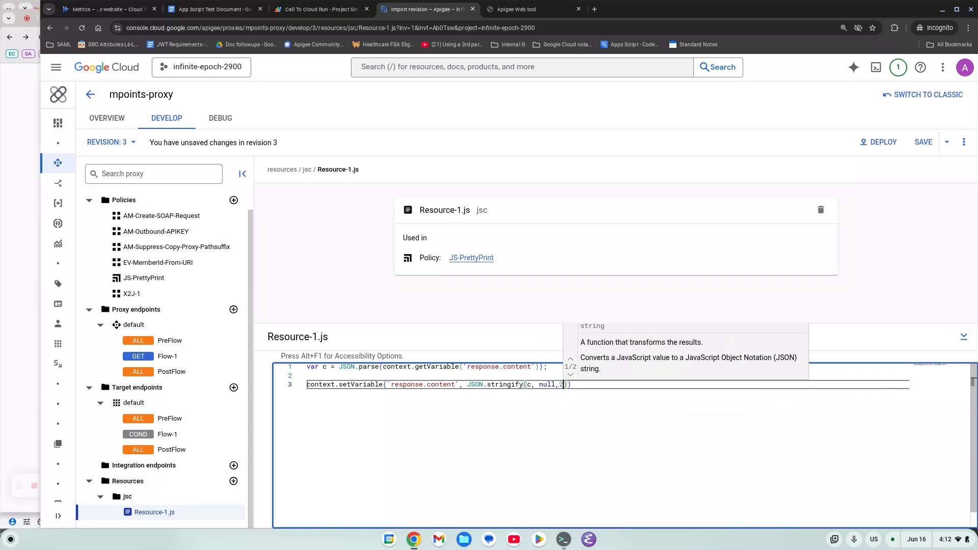
text()+'\n)
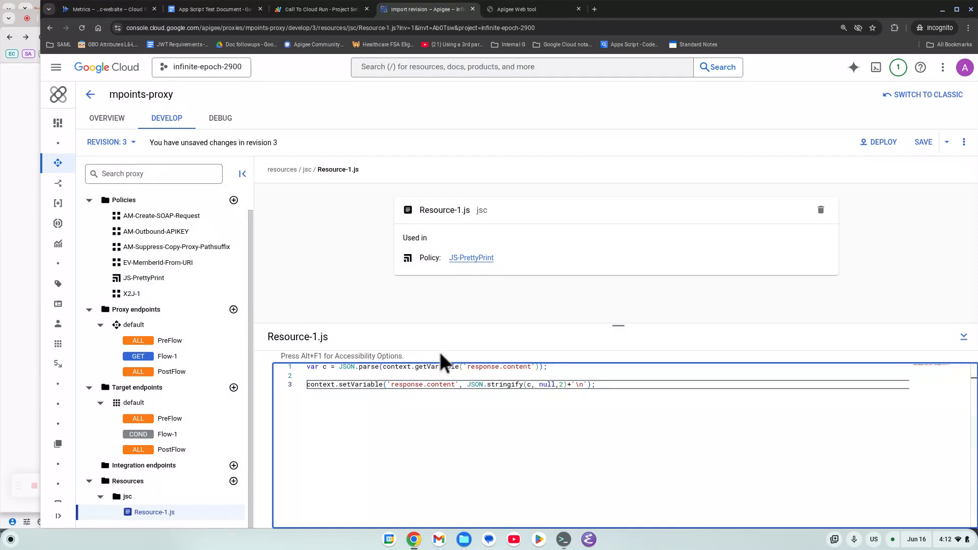
Replace the blank line between the statements with the comment // I can modify the object if I want and c.notes = 'this was modified by Apigee';.
key(Up)
key(BackSpace)
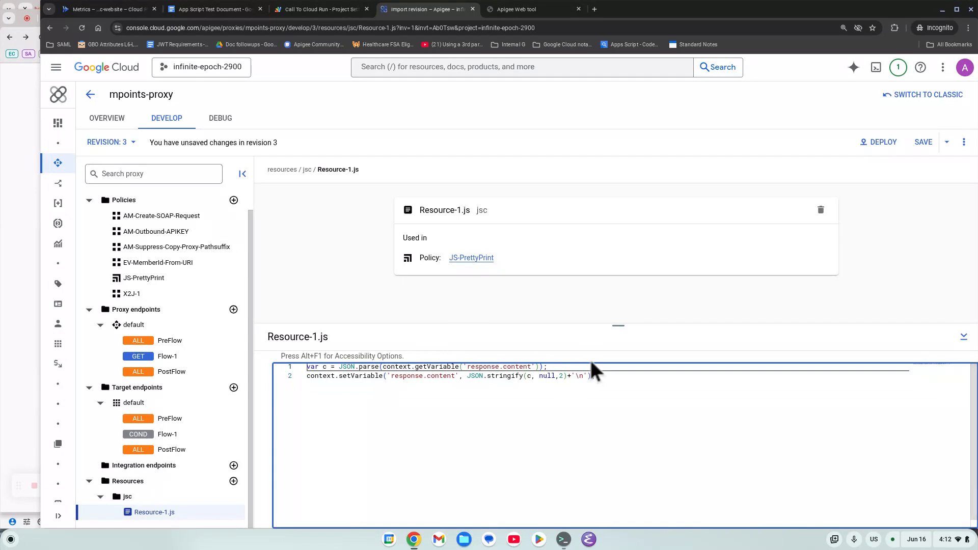
key(Return)
text(//)
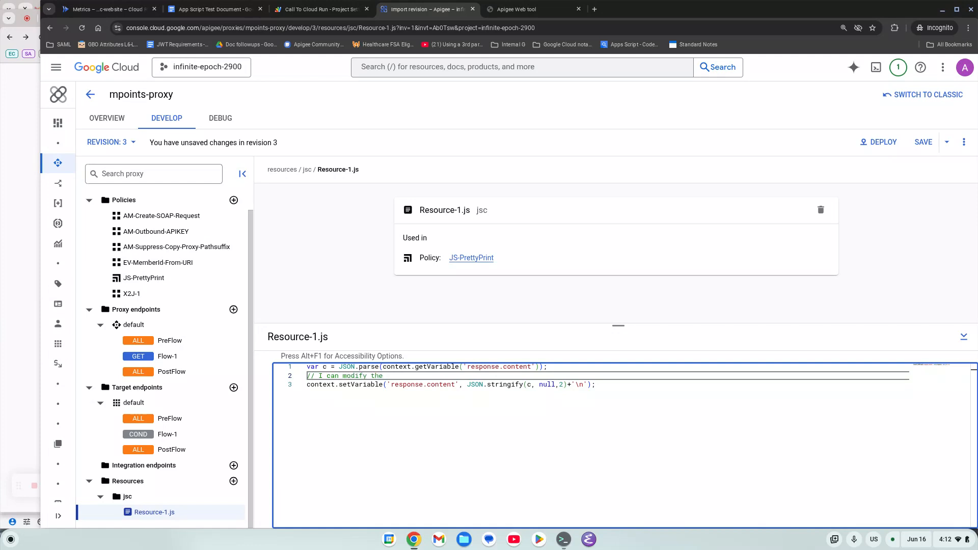
text(I can modify the object if I want)
key(Return)
text(c.)
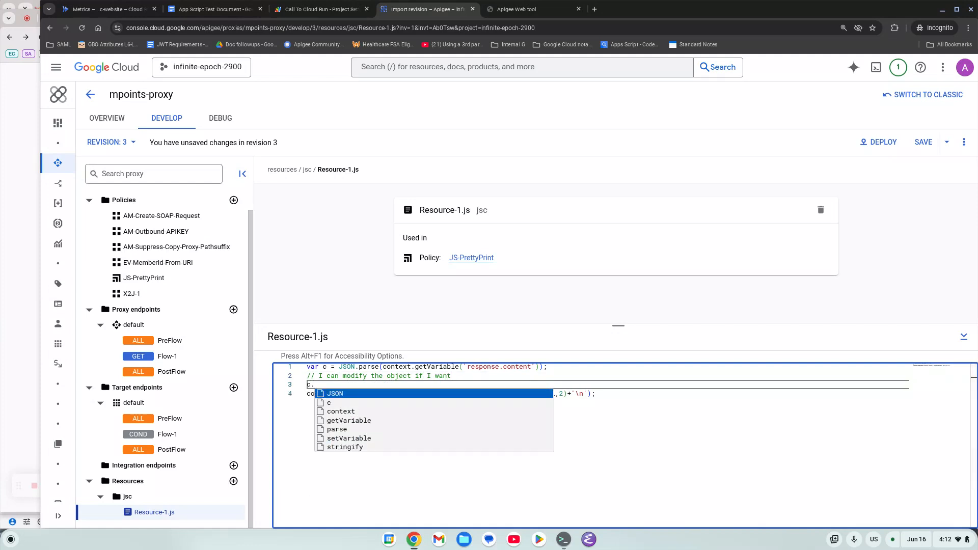
text(n)
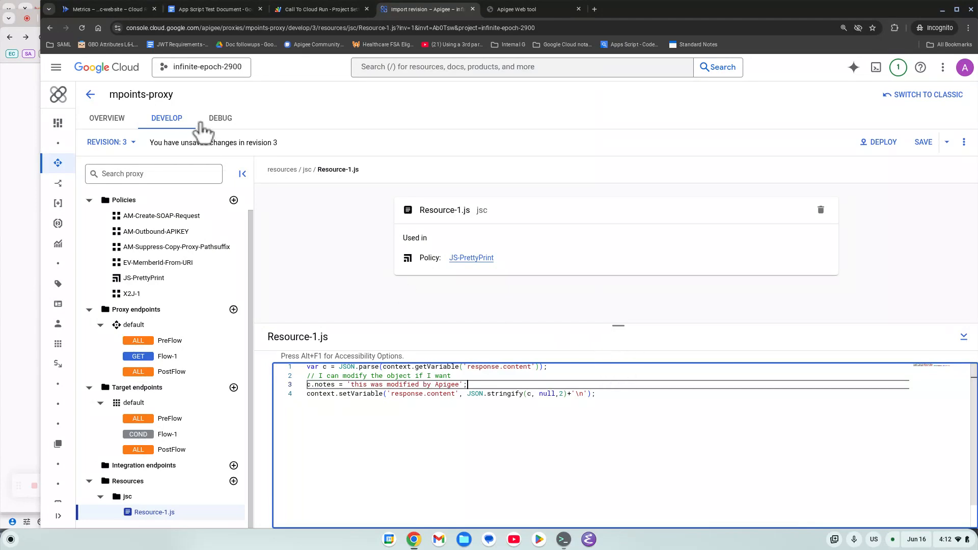
Save the proxy changes as a new revision and deploy revision 4 to the eval environment.
click(925, 138)
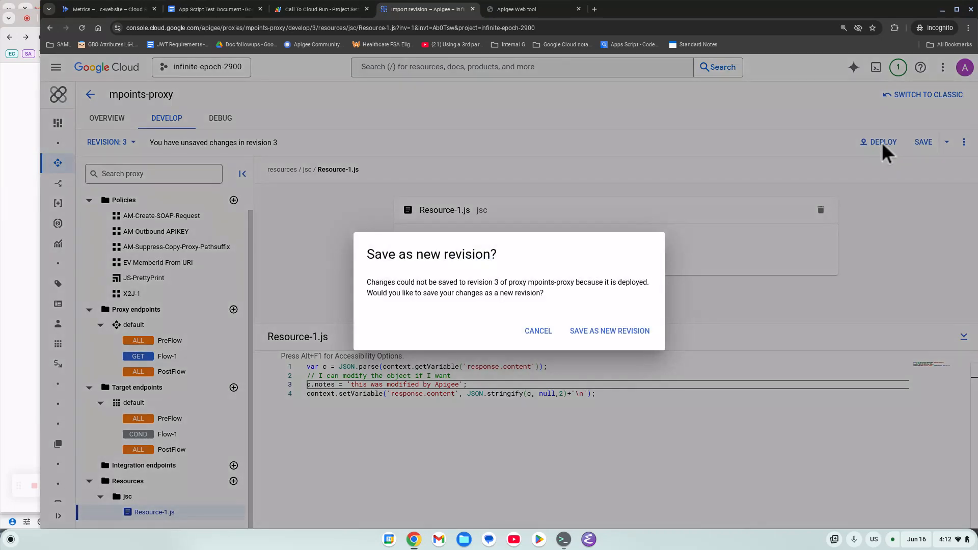
click(651, 338)
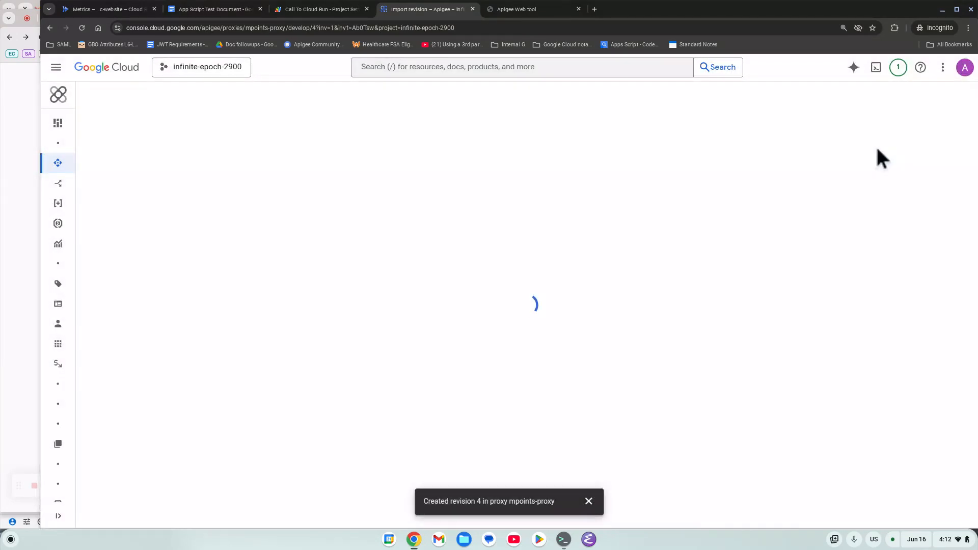
click(900, 148)
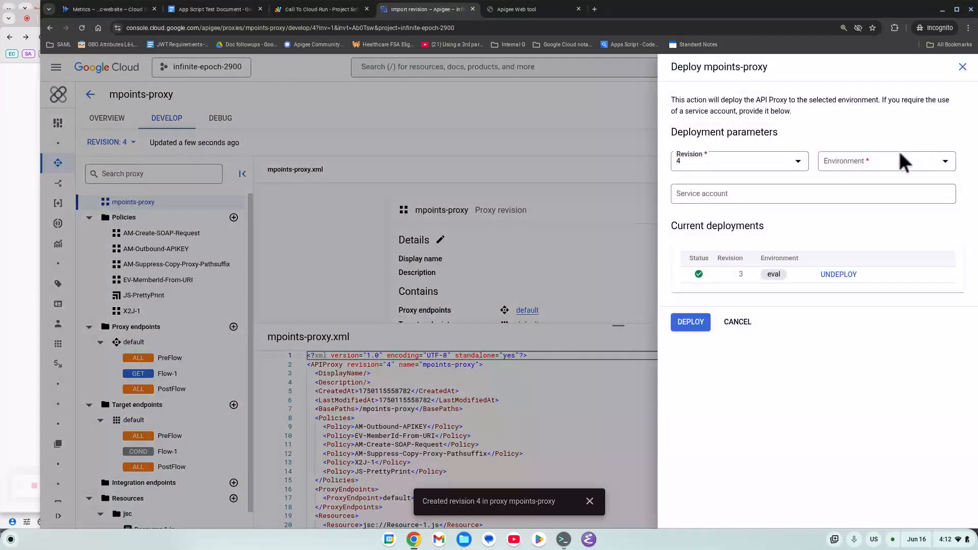
click(873, 164)
click(865, 200)
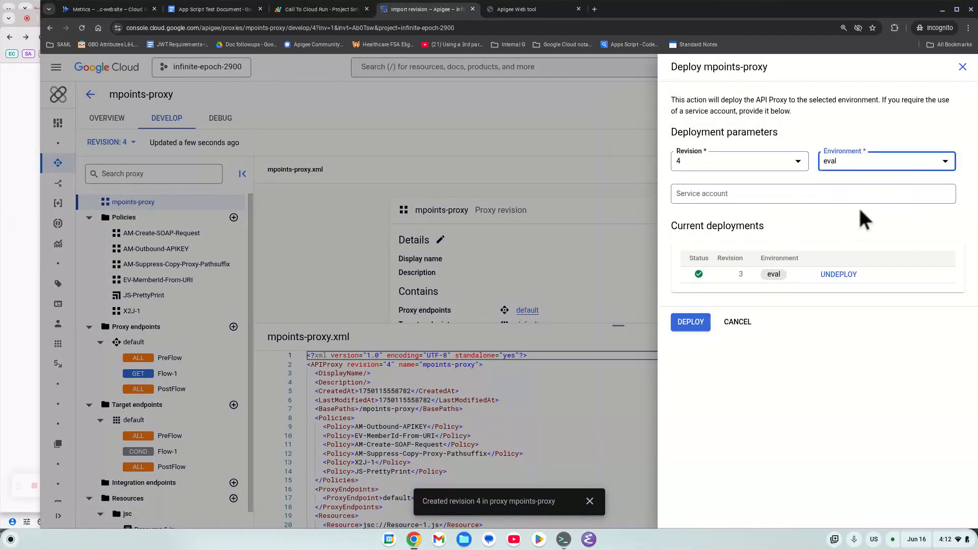
click(700, 326)
click(641, 326)
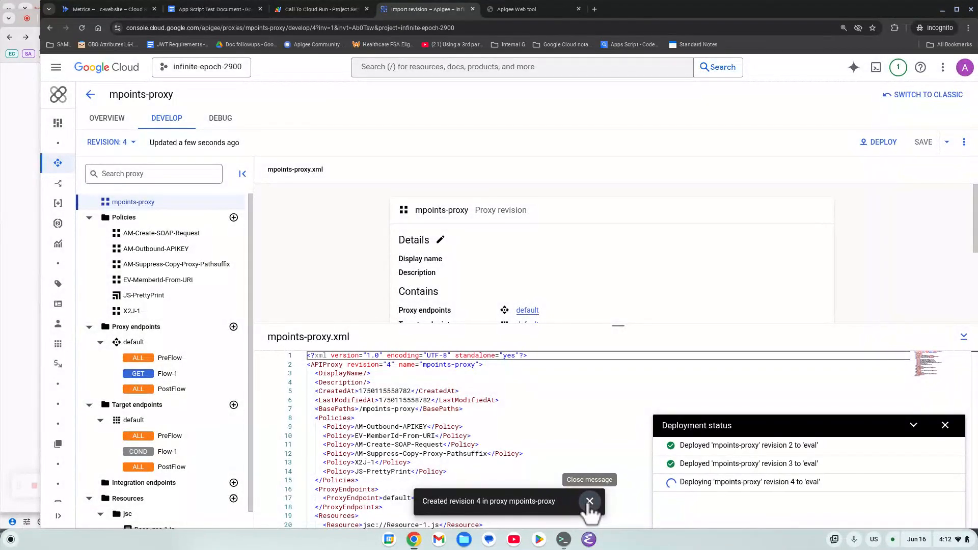
click(590, 502)
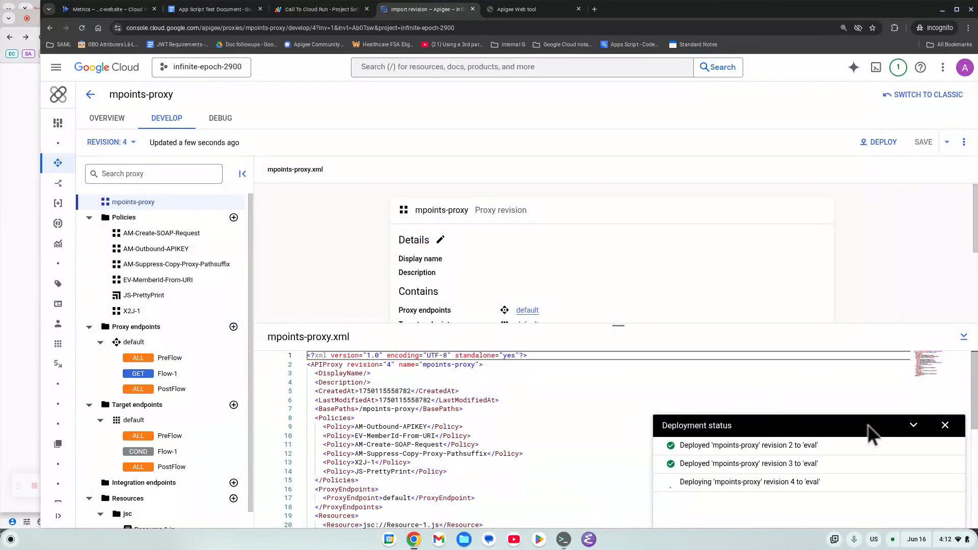
click(946, 426)
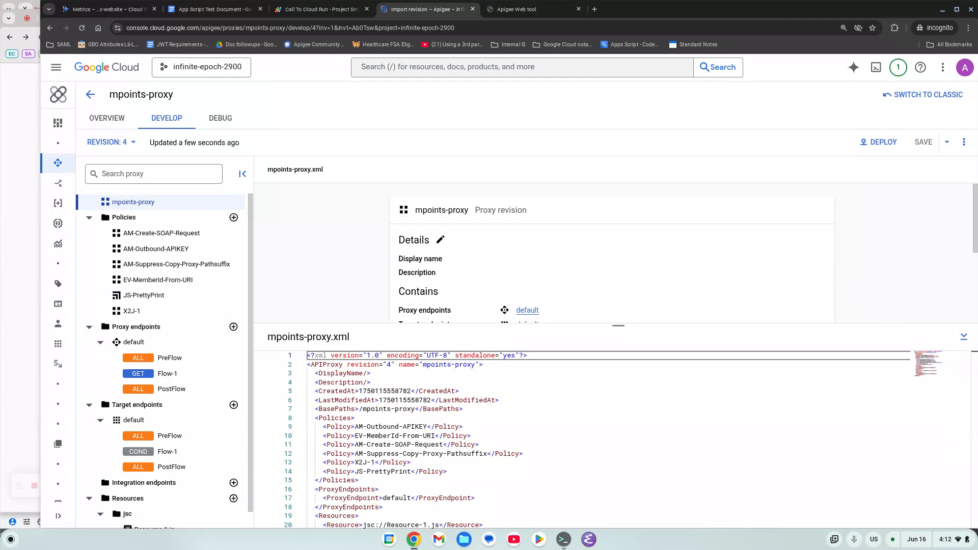
Switch to the terminal and clear its screen.
key(alt+Tab)
text(clear)
key(Return)
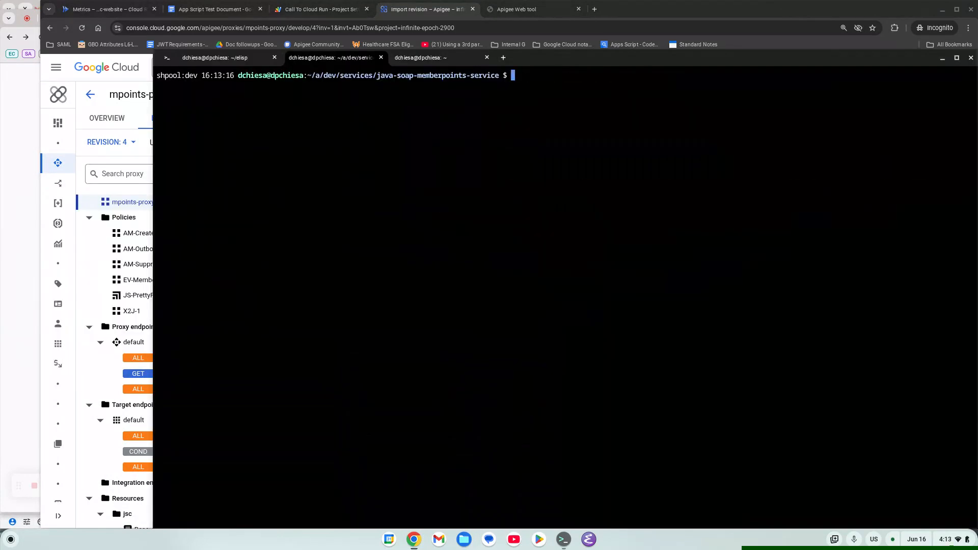
key(Up)
key(Up)
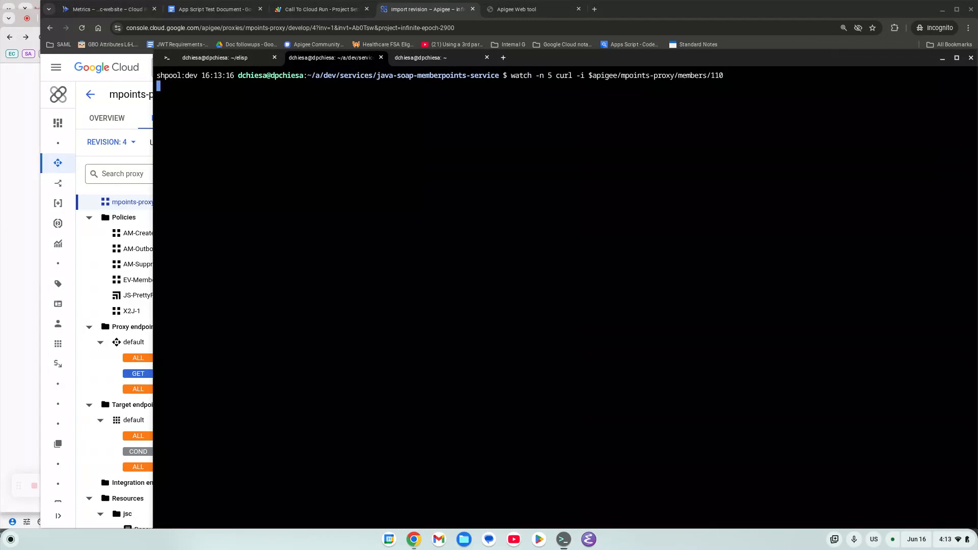
key(ctrl+c)
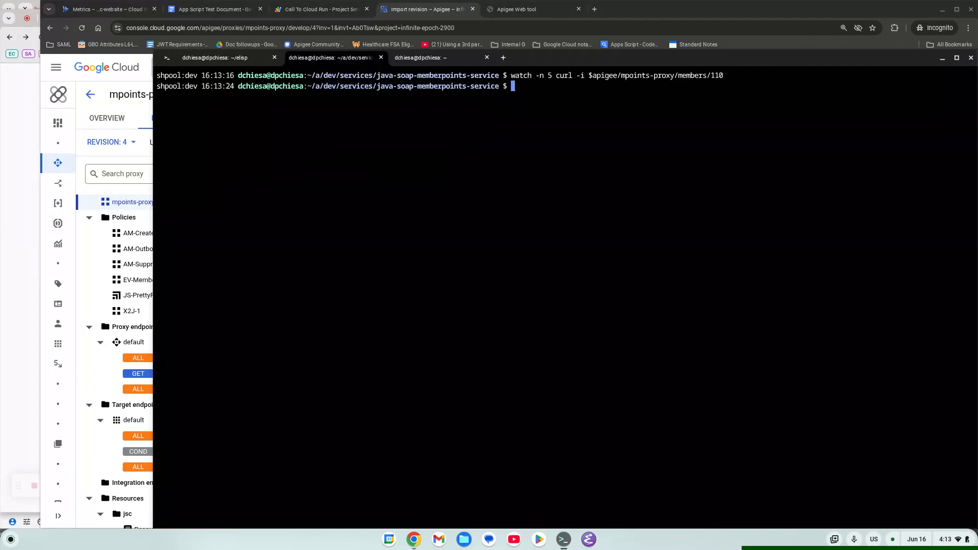
Test the deployed proxy by running curl -i $apigee/mpoints-proxy/members/110 in the terminal.
key(Up)
key(Up)
key(Up)
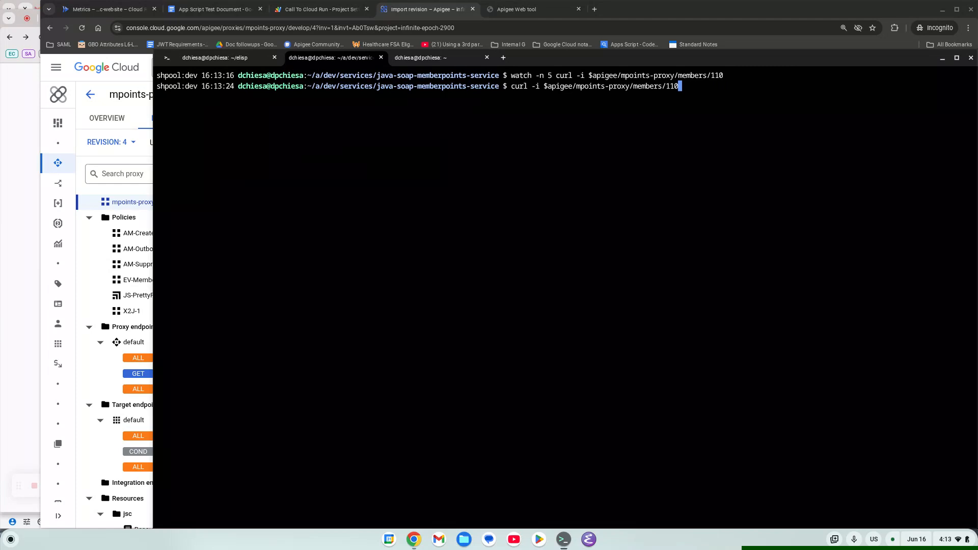
key(Return)
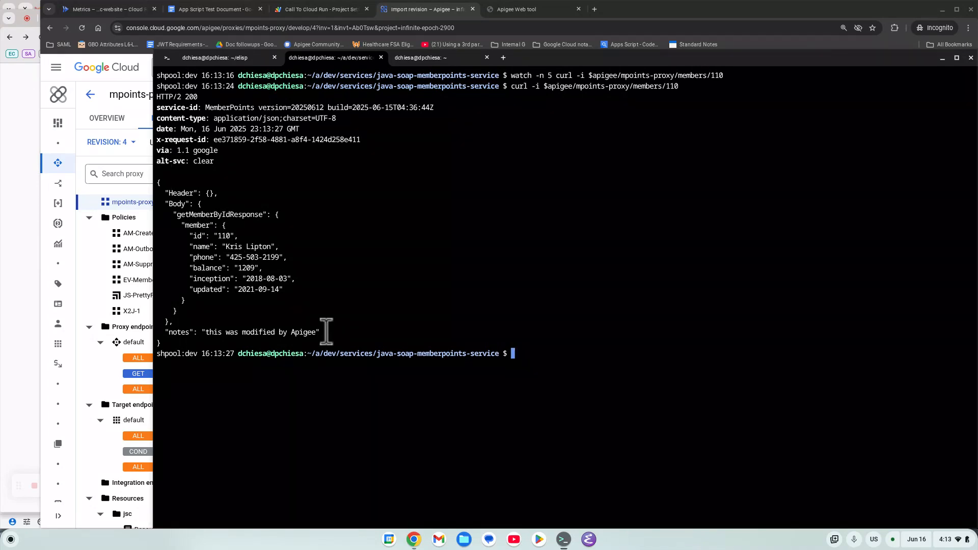
Examine the notes field and the getMemberByIdResponse wrapper inside Body in the returned JSON.
drag(326, 331, 161, 341)
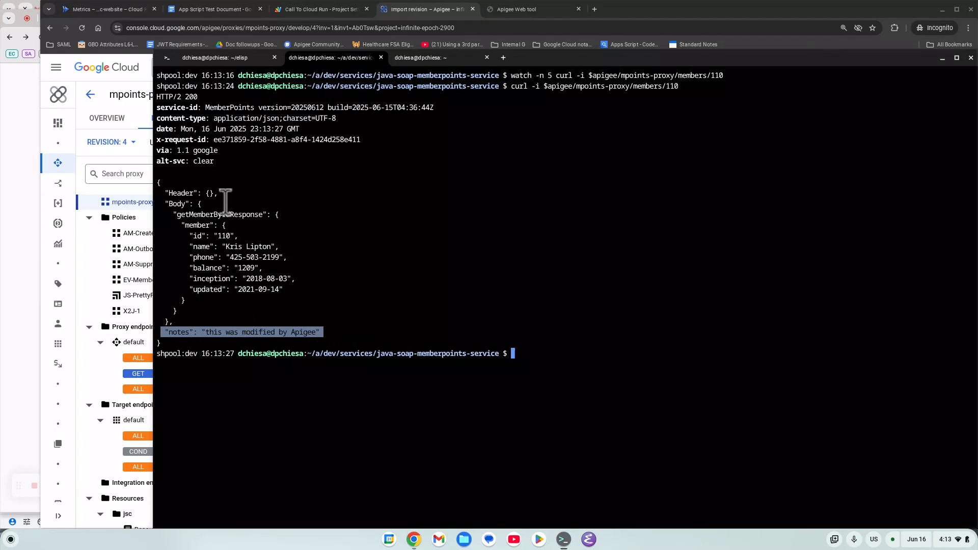
drag(221, 203, 255, 212)
click(214, 209)
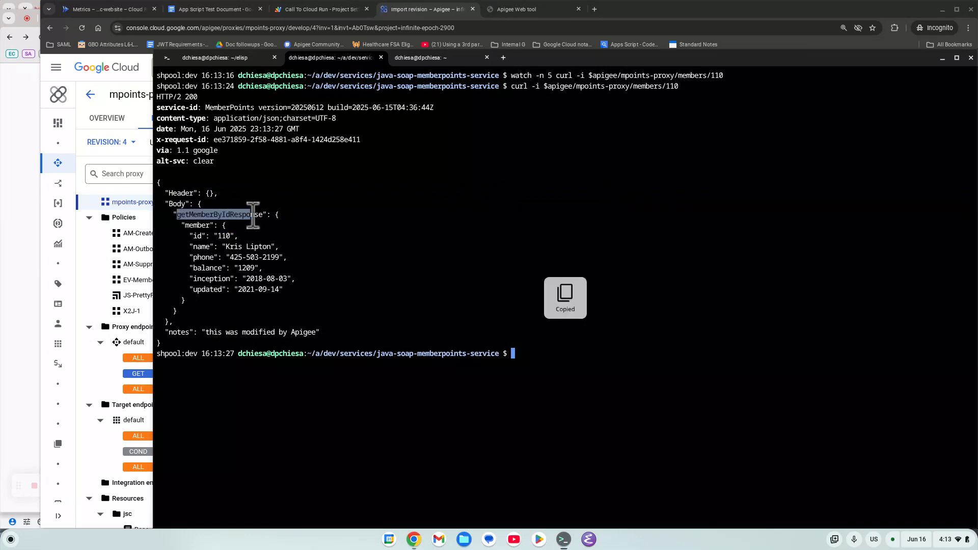
click(251, 212)
double_click(252, 212)
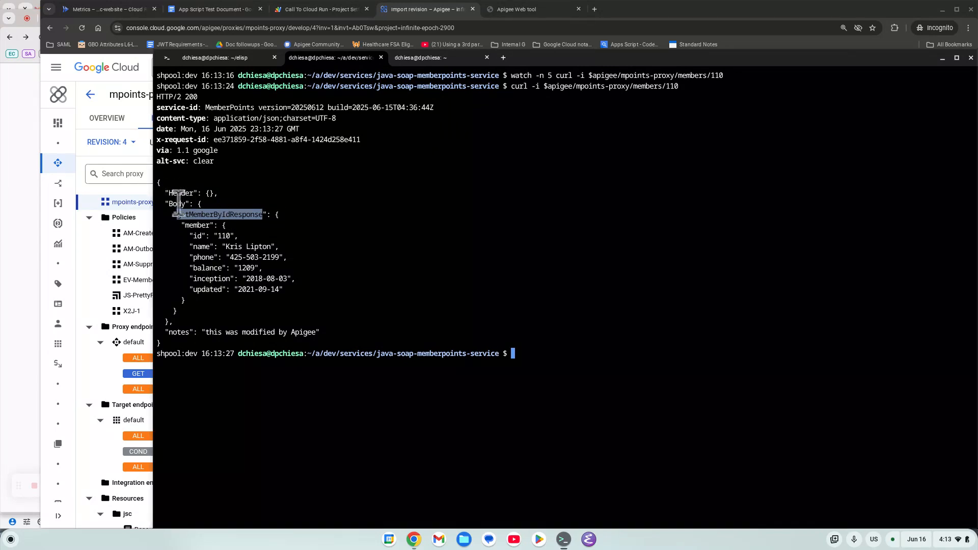
double_click(214, 214)
double_click(238, 215)
key(ctrl+c)
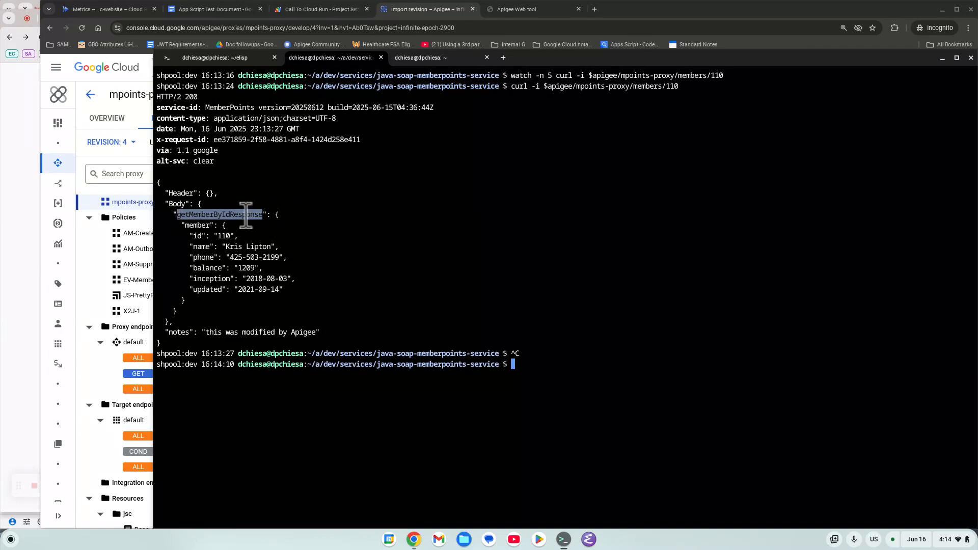
Switch back to the Apigee console and remove the X2J-1 step from the target endpoint's PostFlow response in default.xml.
key(alt+Tab)
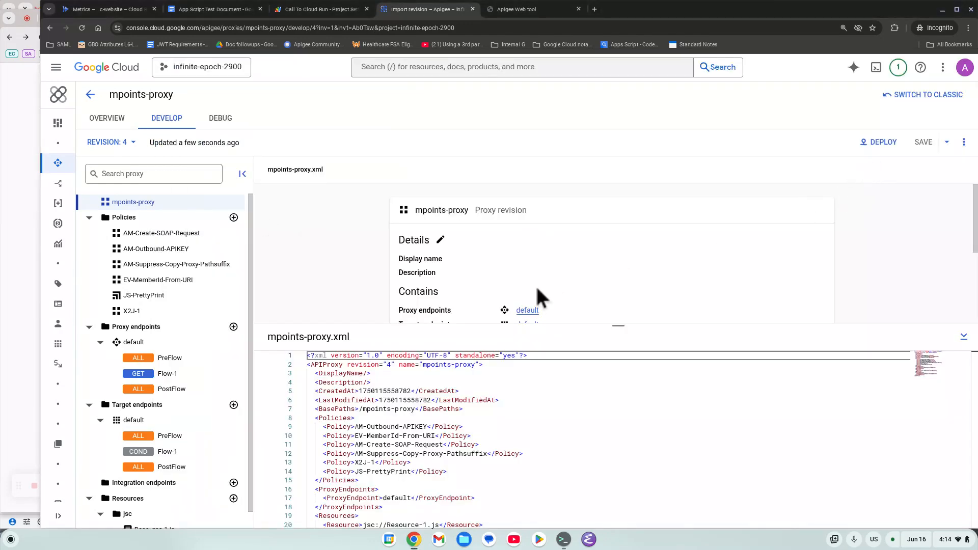
click(173, 452)
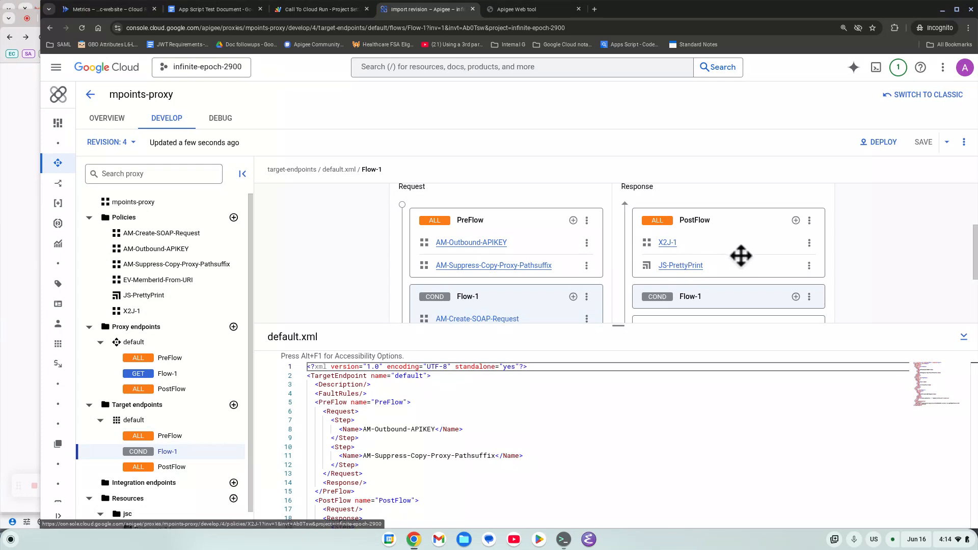
scroll(739, 256, down, 1)
scroll(739, 256, down, 1)
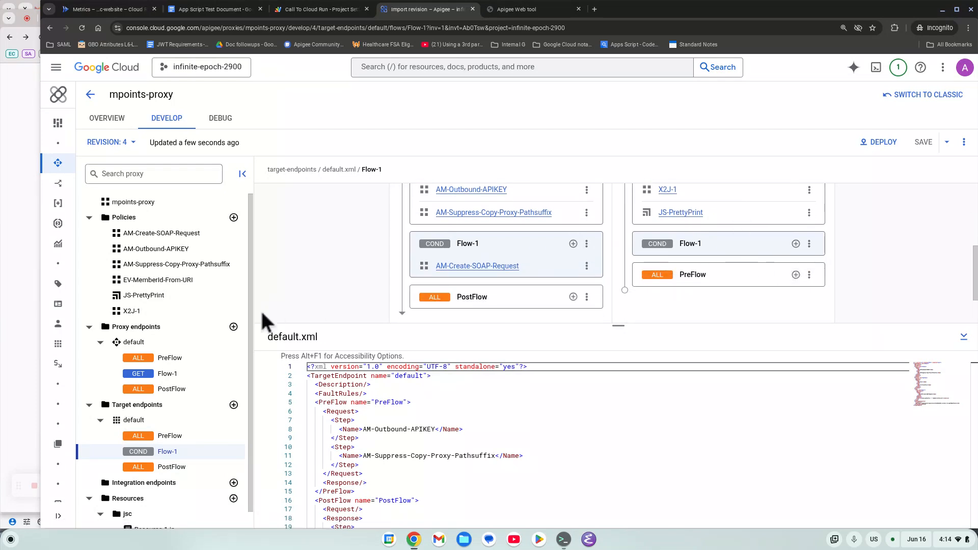
scroll(425, 436, down, 5)
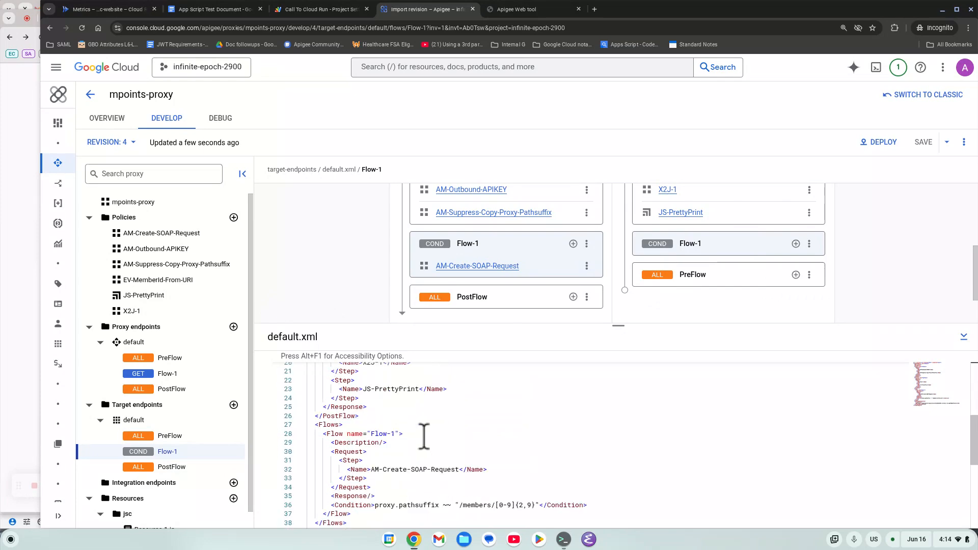
scroll(475, 395, up, 2)
click(475, 407)
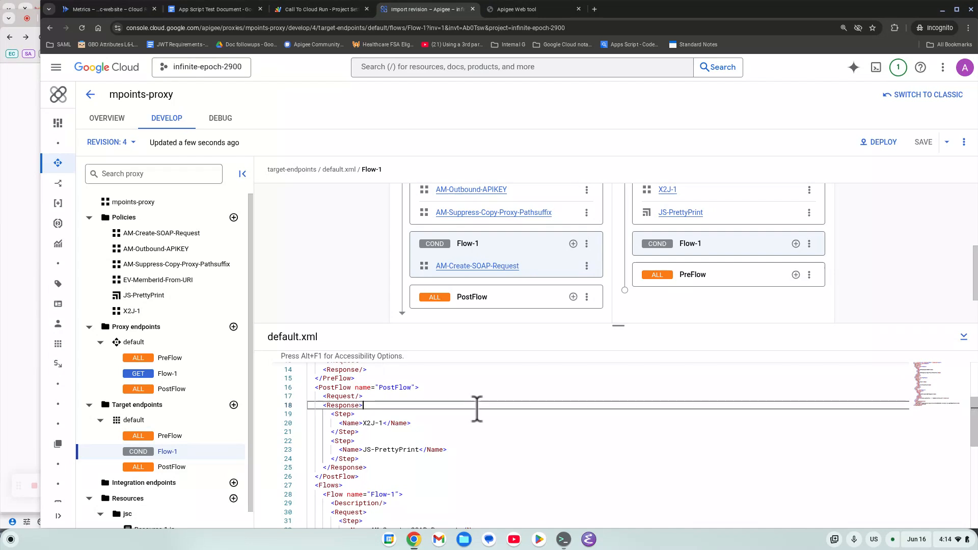
click(308, 414)
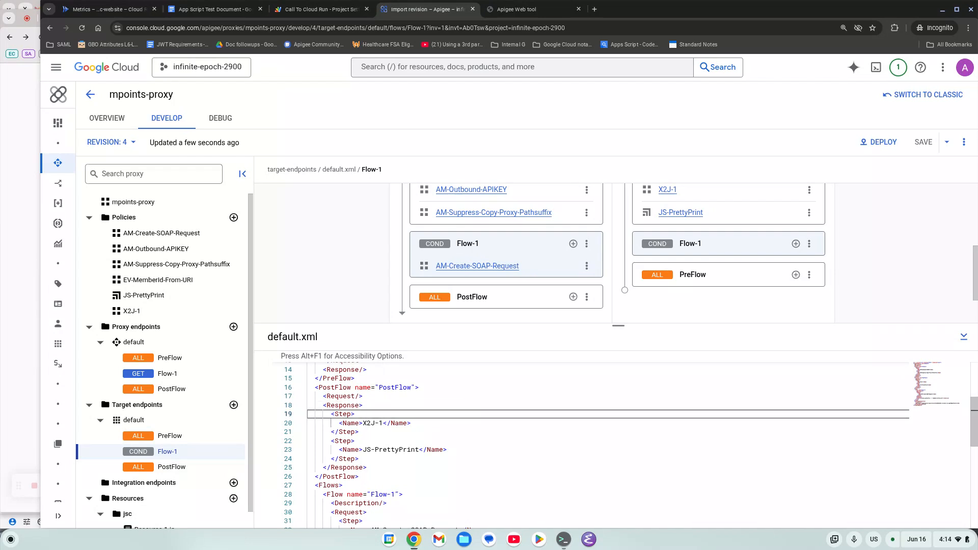
drag(309, 415, 308, 441)
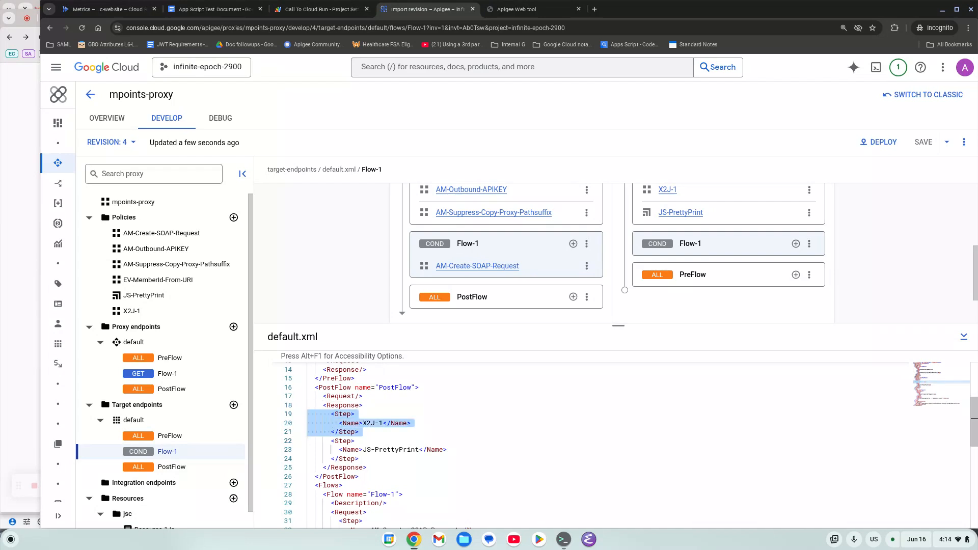
key(Delete)
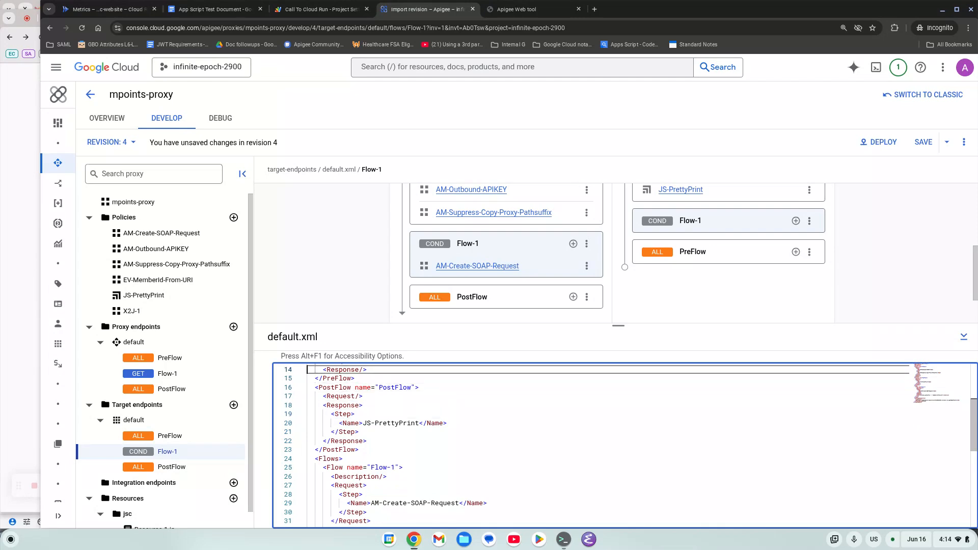
Add the X2J-1 step to the target endpoint's PreFlow response in default.xml, enclosed by a closing Response tag.
key(Up)
key(Up)
key(Up)
key(Down)
key(Down)
key(Down)
key(End)
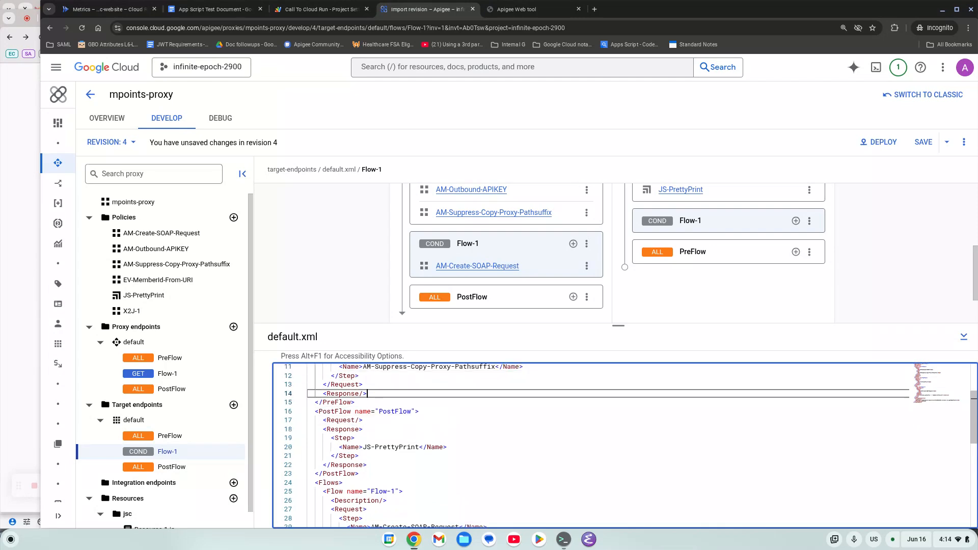
key(Return)
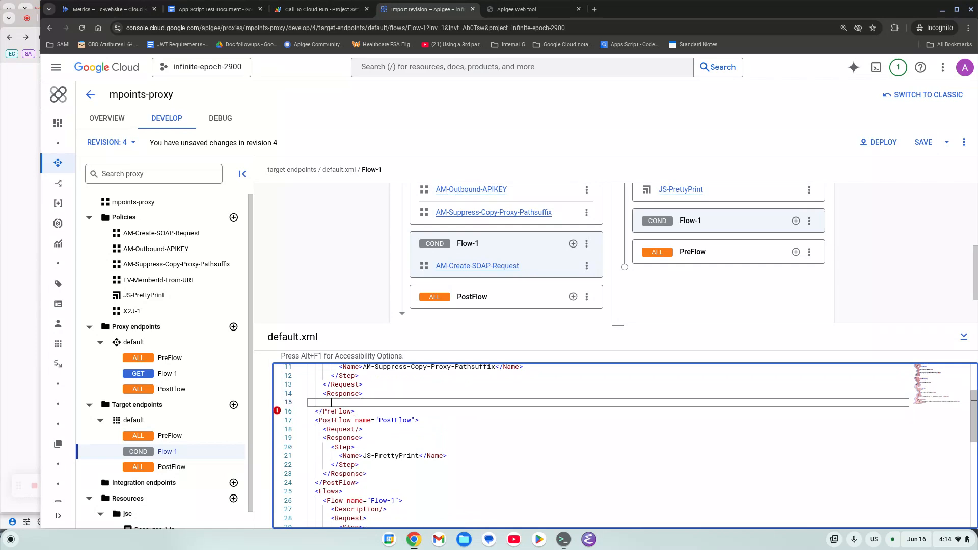
key(ctrl+v)
text(</Respons)
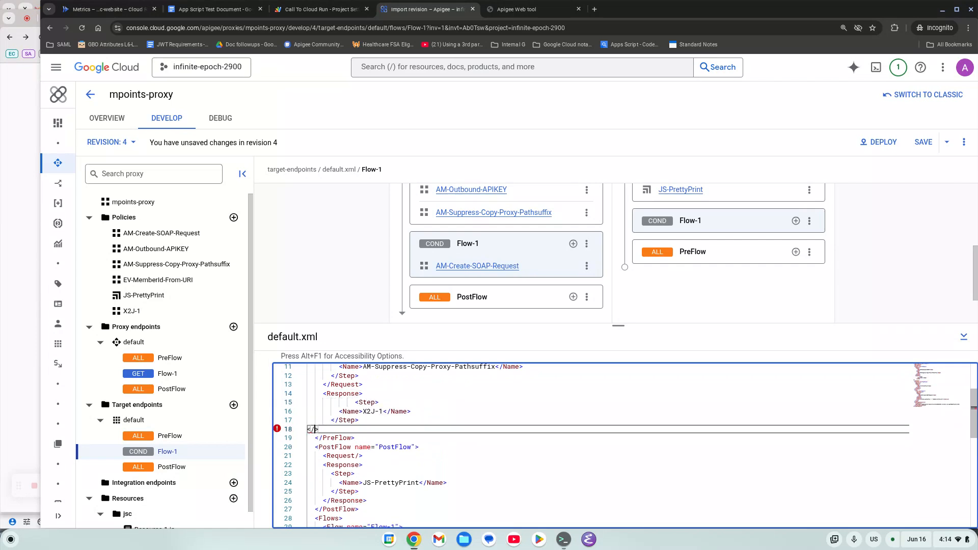
text(e)
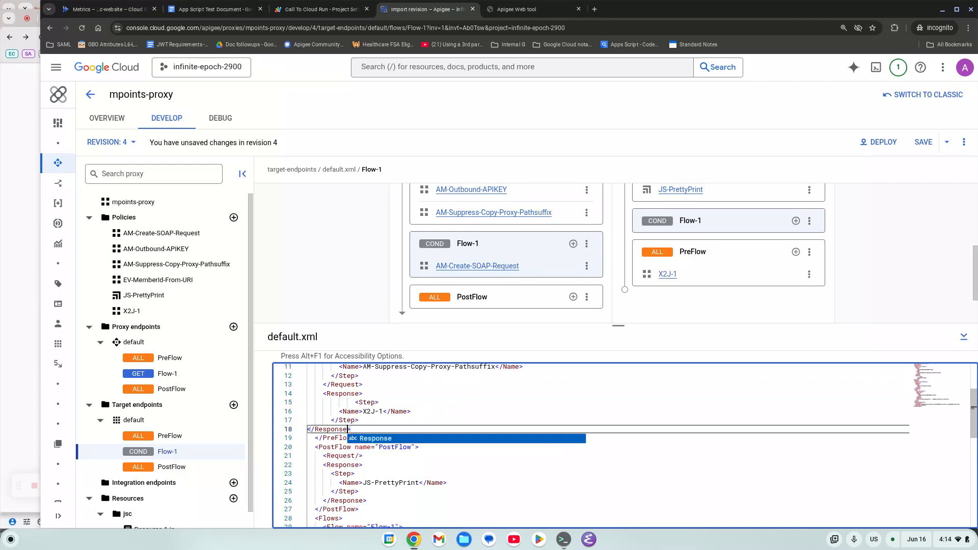
Expand the empty Response element of the target endpoint's Flow-1 into separate opening and closing tags.
scroll(490, 427, up, 3)
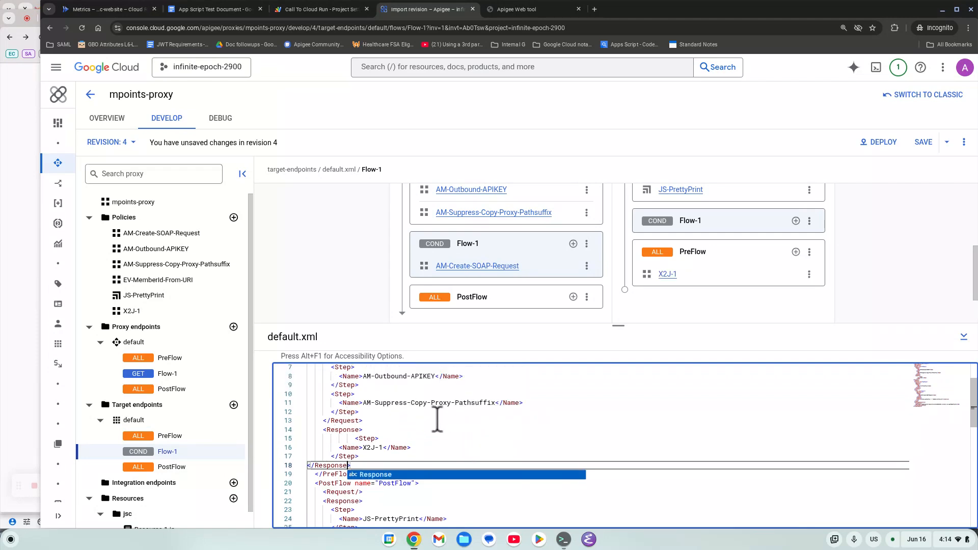
scroll(377, 425, up, 2)
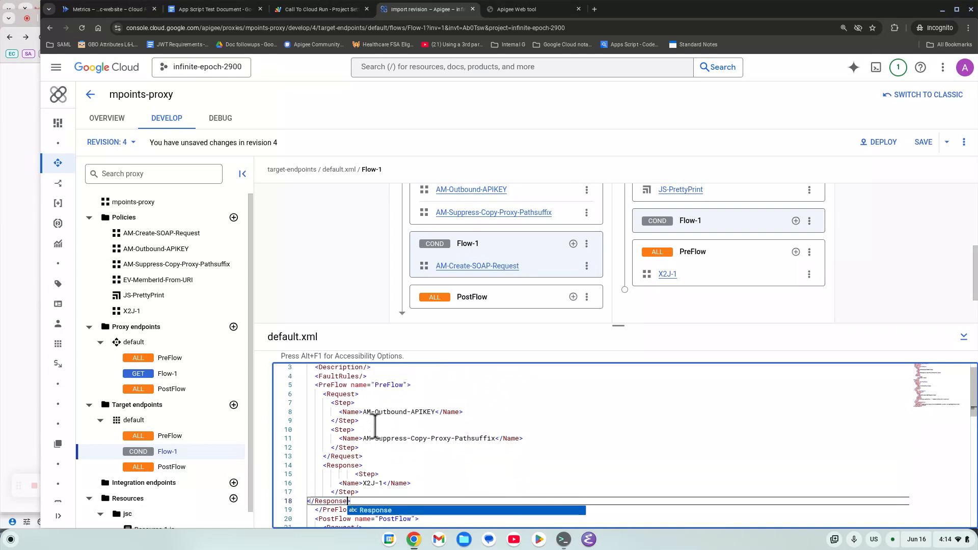
scroll(376, 423, down, 12)
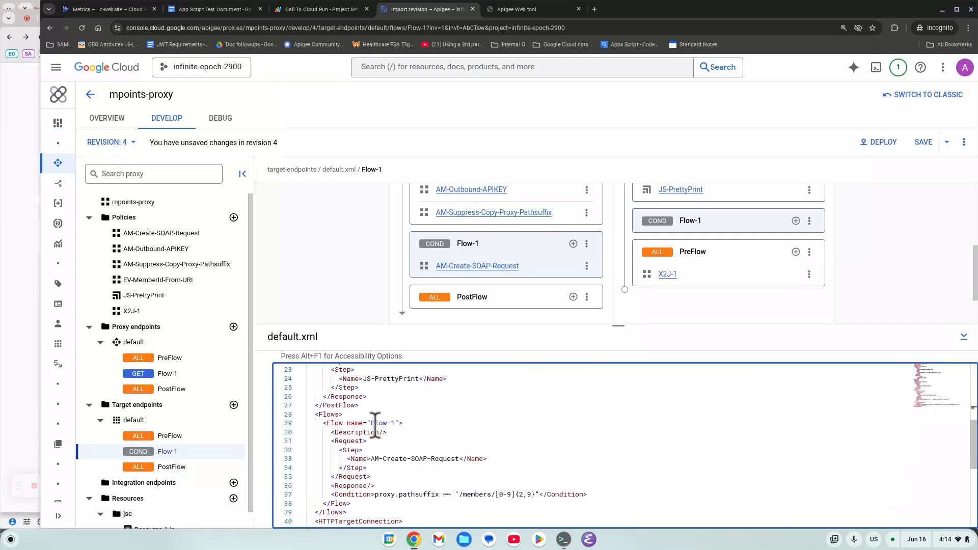
click(373, 453)
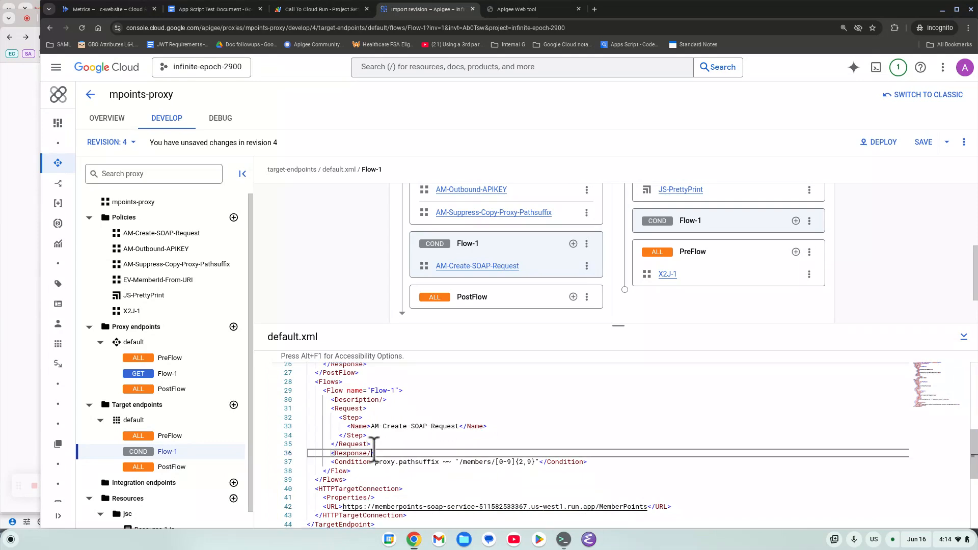
key(BackSpace)
key(Return)
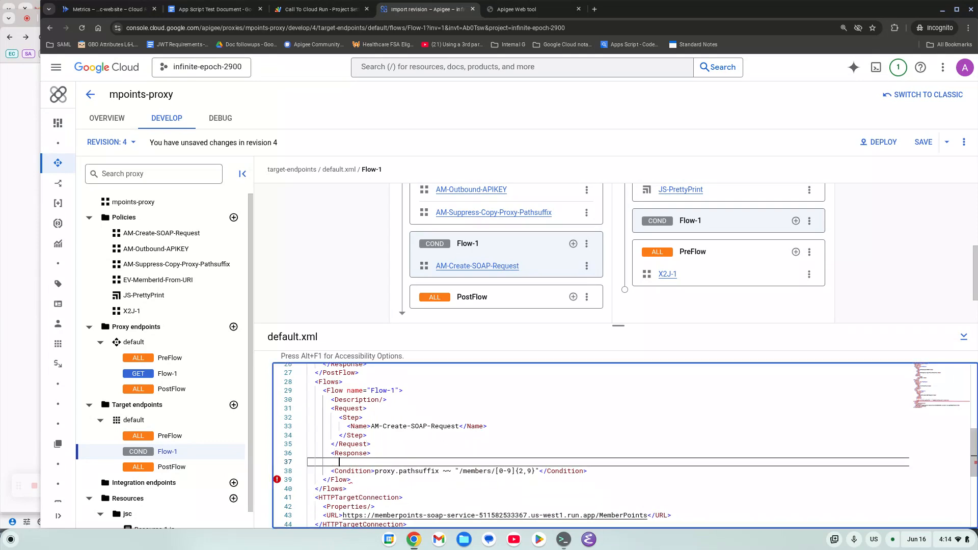
text(</Response>)
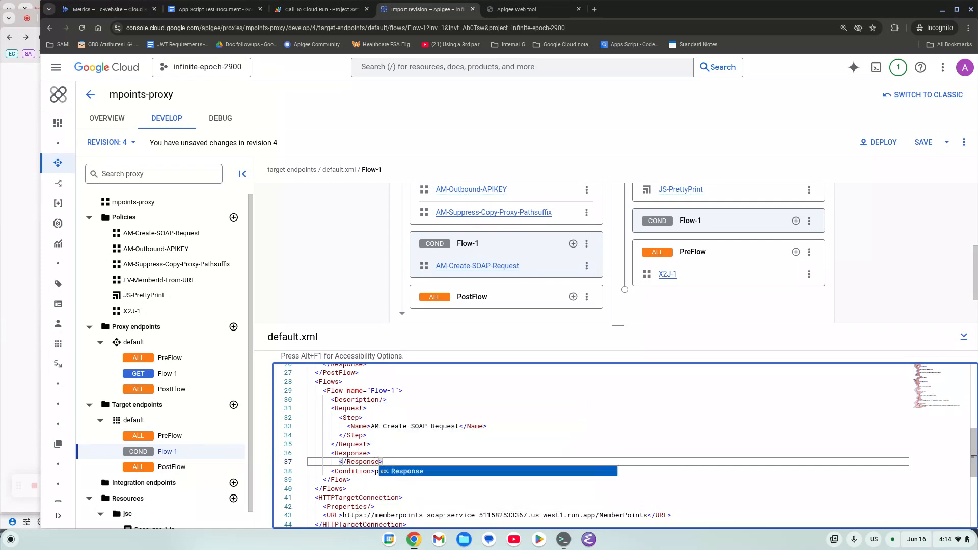
click(371, 453)
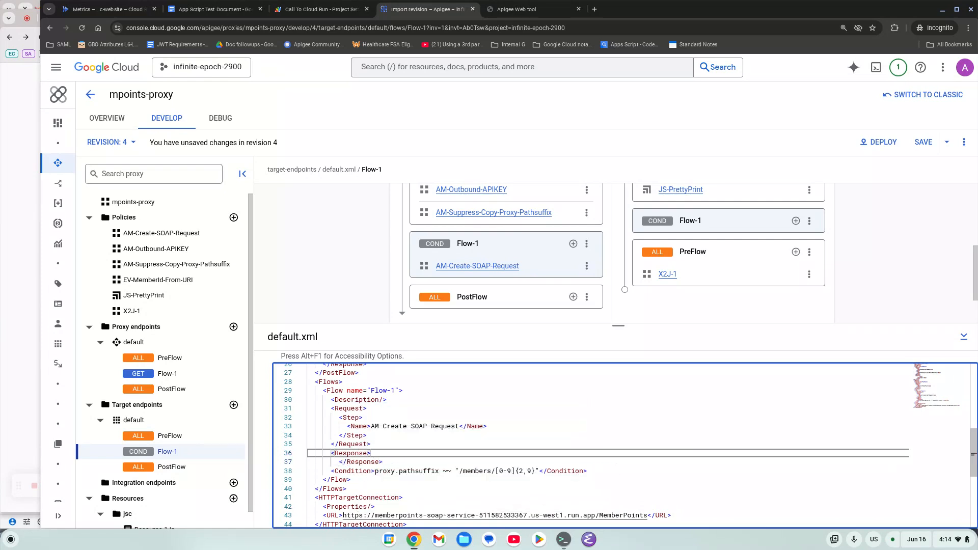
Set up a new Javascript policy step for the target Flow-1 response, with name and display name JS-2.
scroll(518, 252, down, 1)
scroll(525, 254, up, 1)
scroll(563, 264, down, 1)
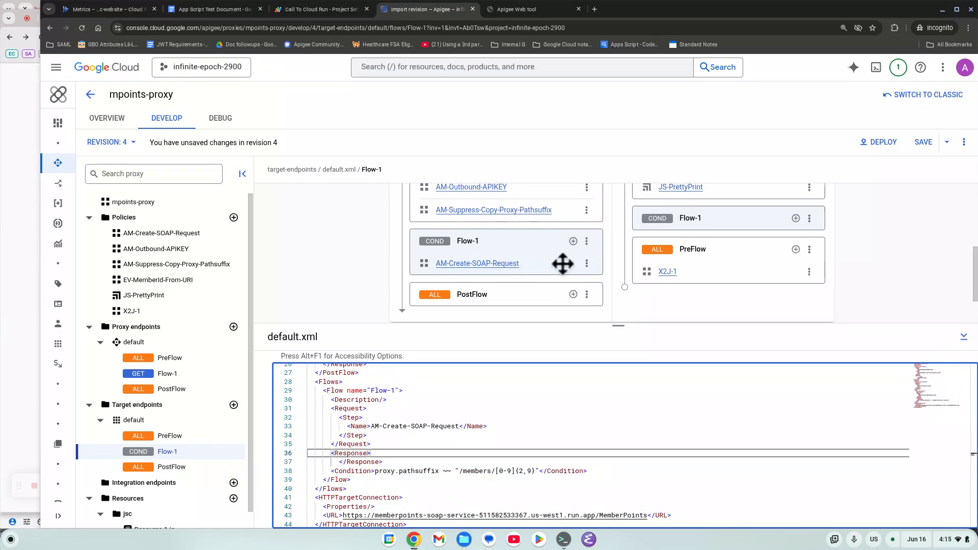
scroll(611, 256, up, 2)
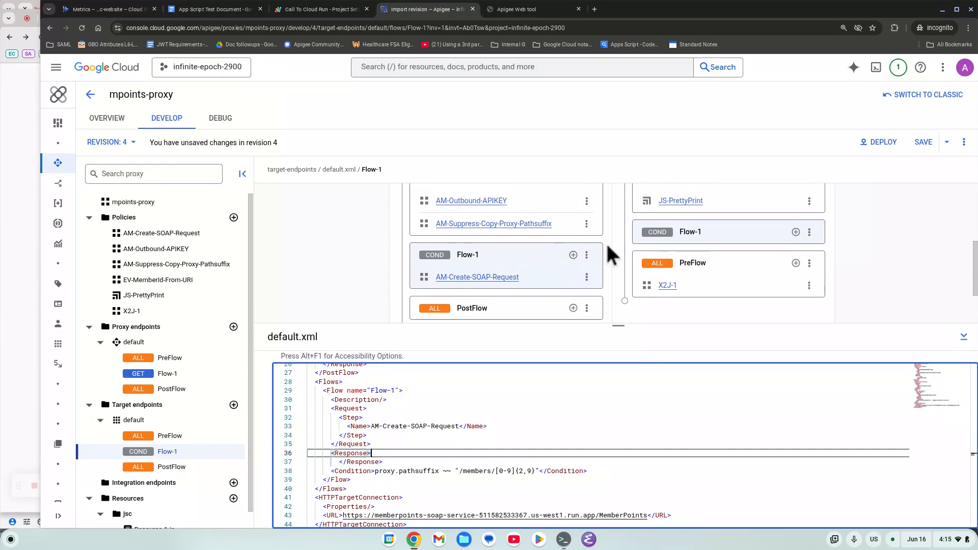
click(796, 232)
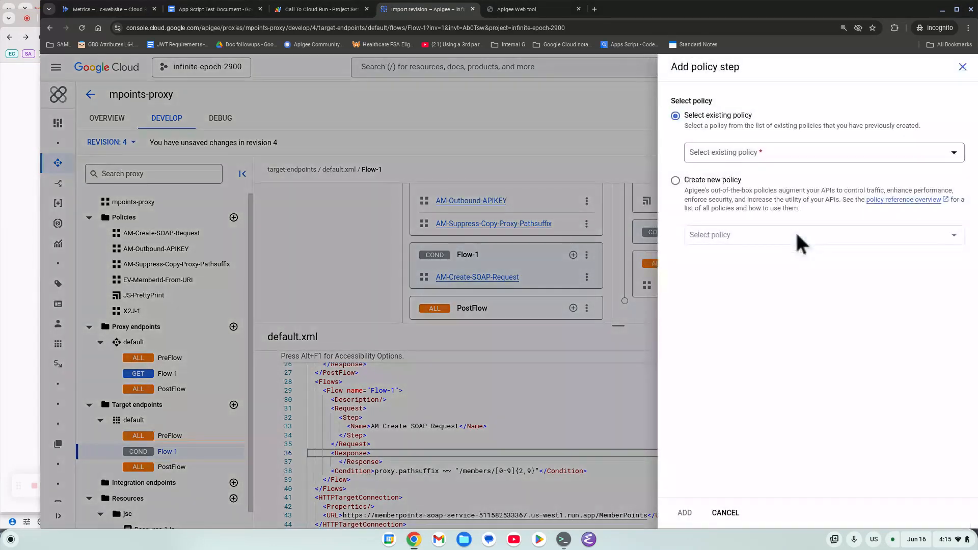
click(675, 180)
click(723, 236)
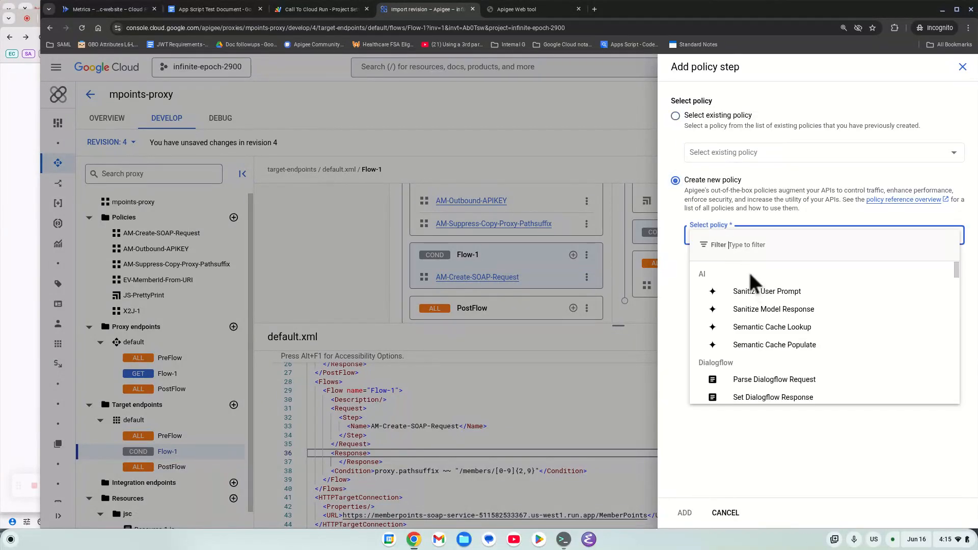
text(javasc)
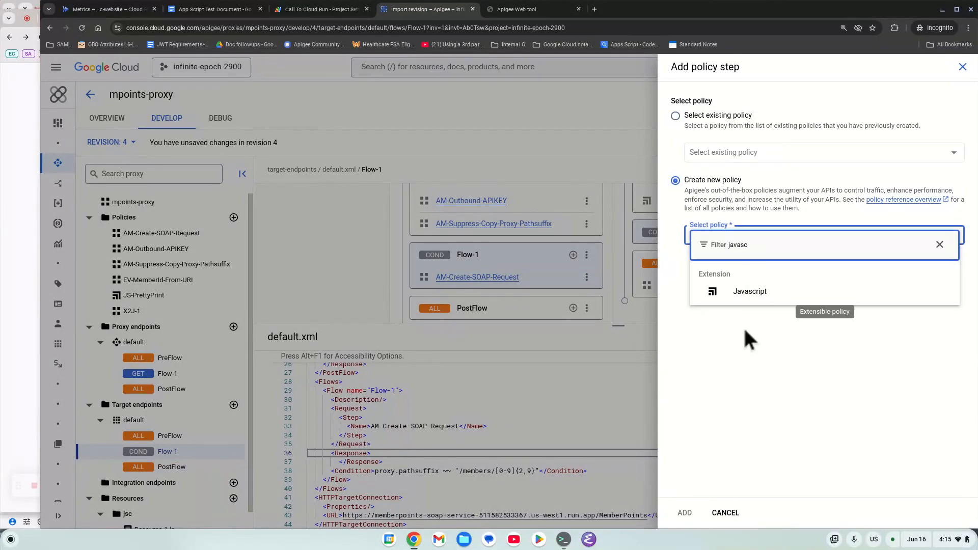
click(747, 293)
click(736, 288)
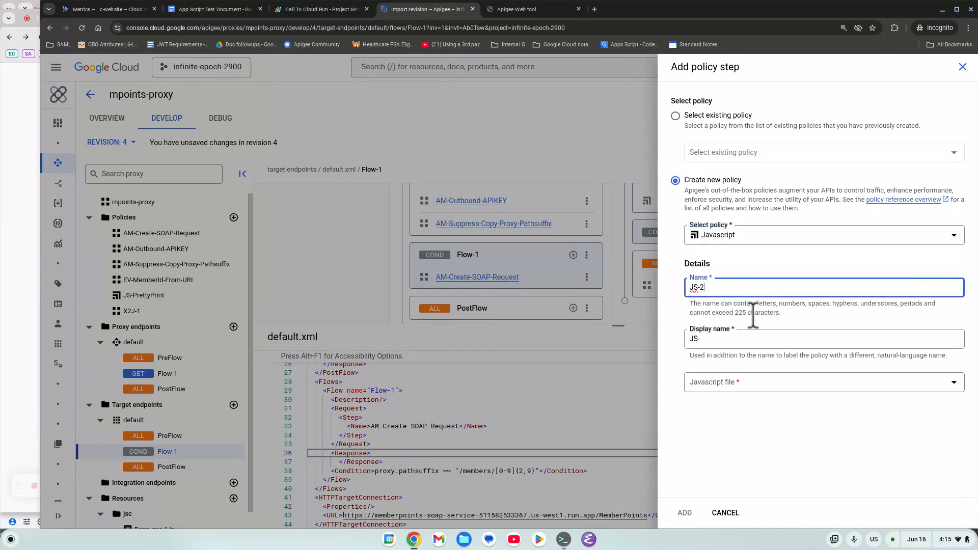
click(745, 343)
Create the JavaScript resource Resource-2.js for the JS-2 policy and add the policy to the flow.
click(723, 379)
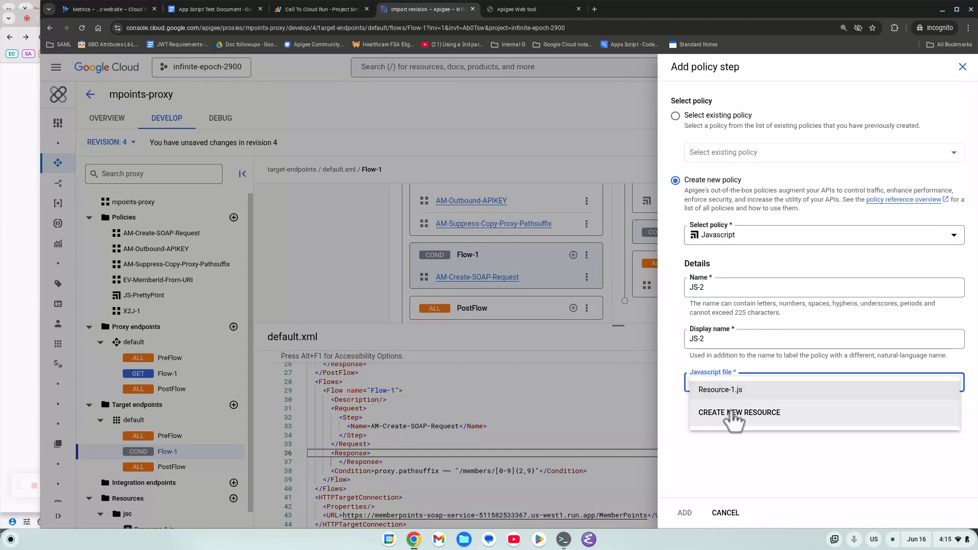
click(732, 413)
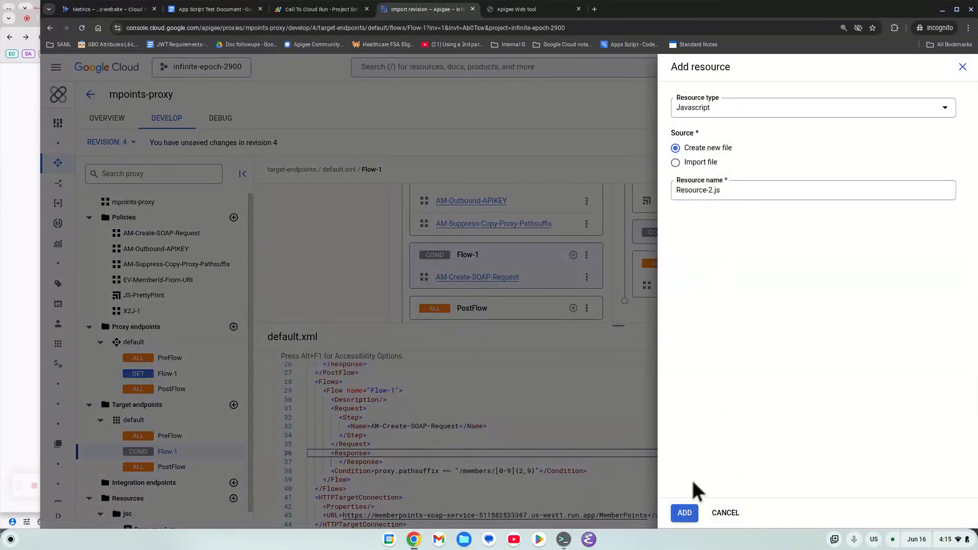
click(684, 512)
click(739, 410)
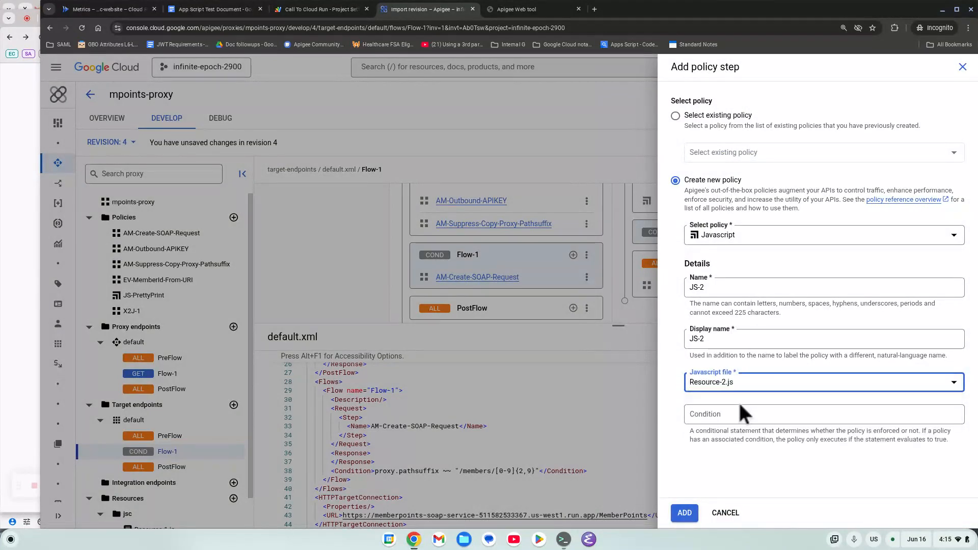
click(684, 513)
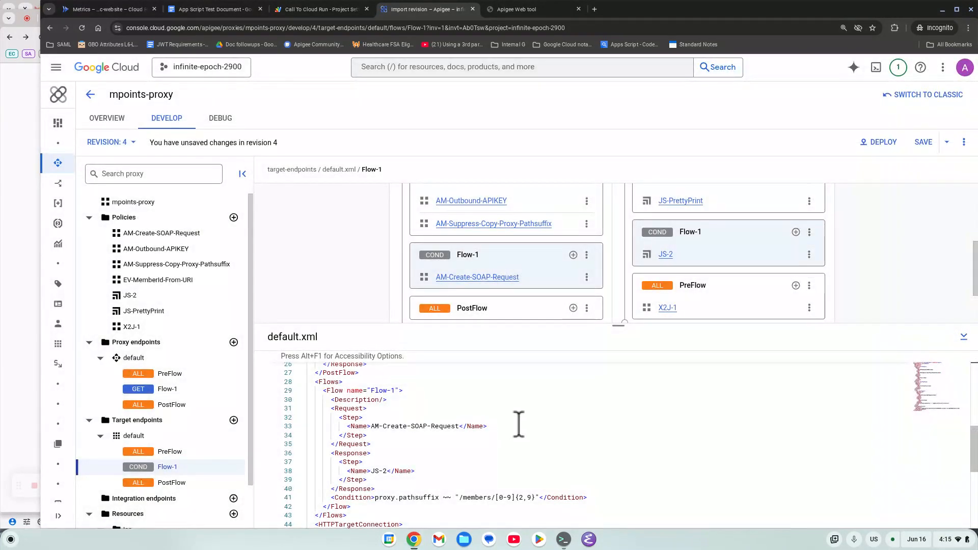
Open Resource-2.js and enter var c = JSON.parse(context.getVariable('response.content')); as its first line.
scroll(153, 513, down, 2)
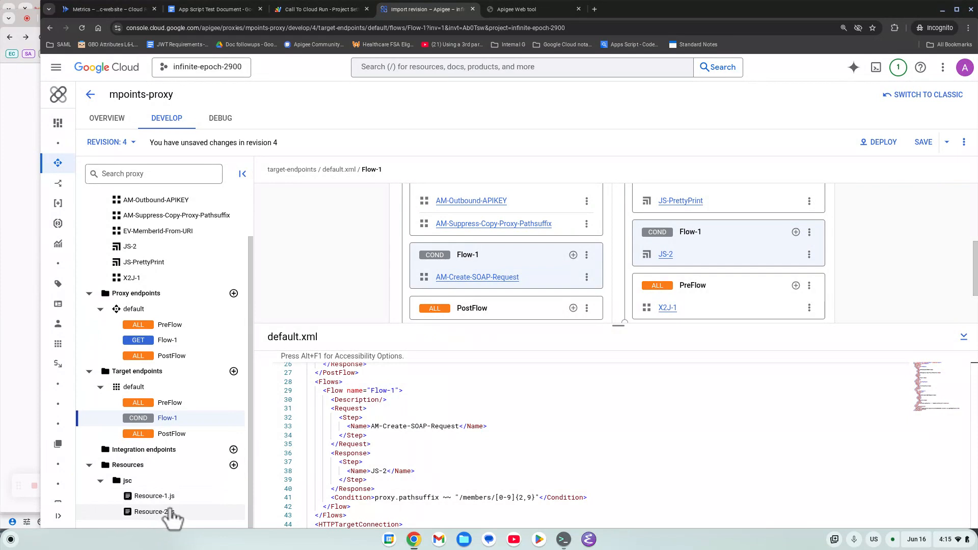
click(153, 512)
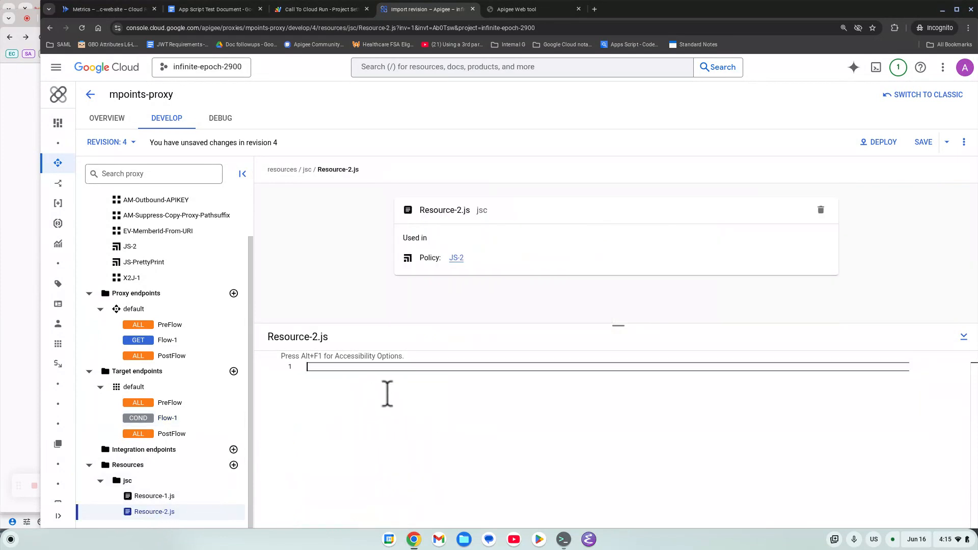
click(387, 393)
text(var c = J)
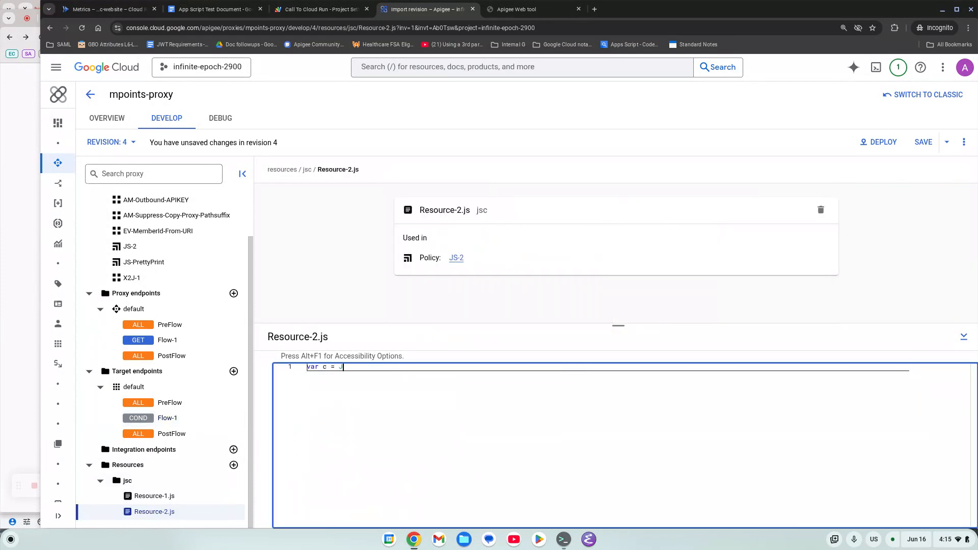
text(SON.parse()
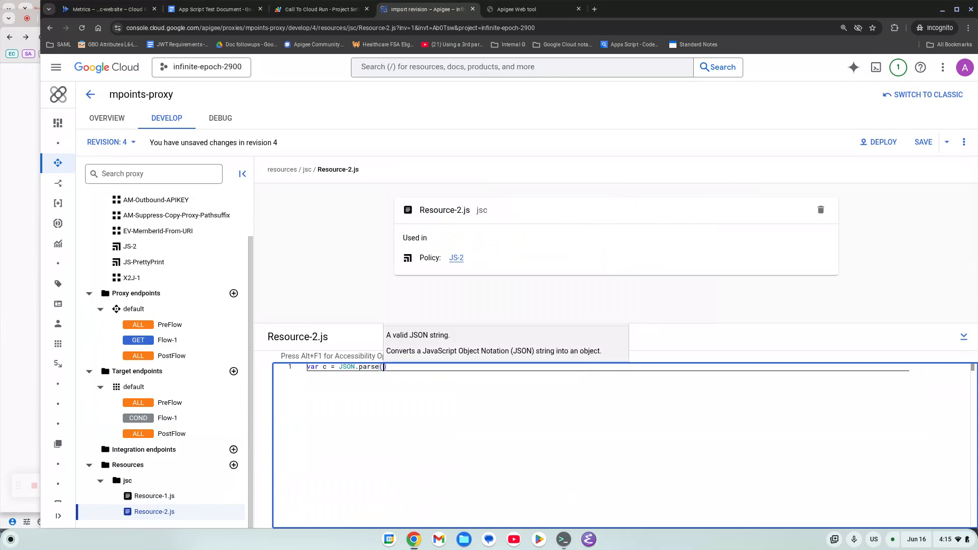
text(context.getV)
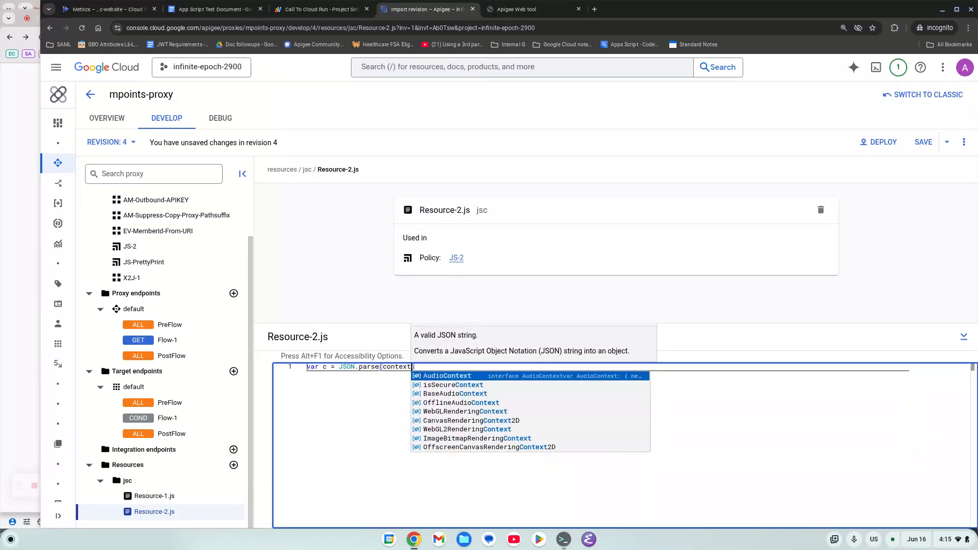
text(ariable('response.content)
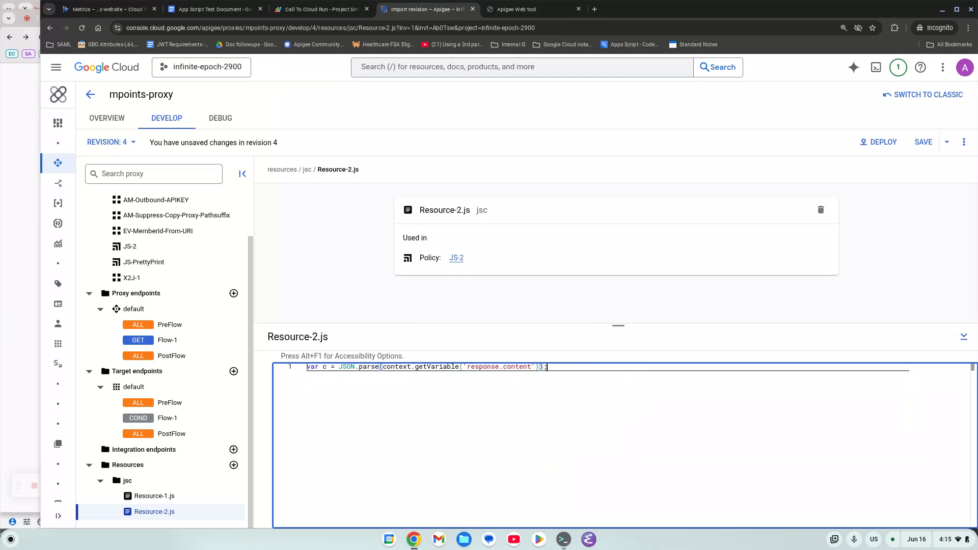
text('));)
key(Return)
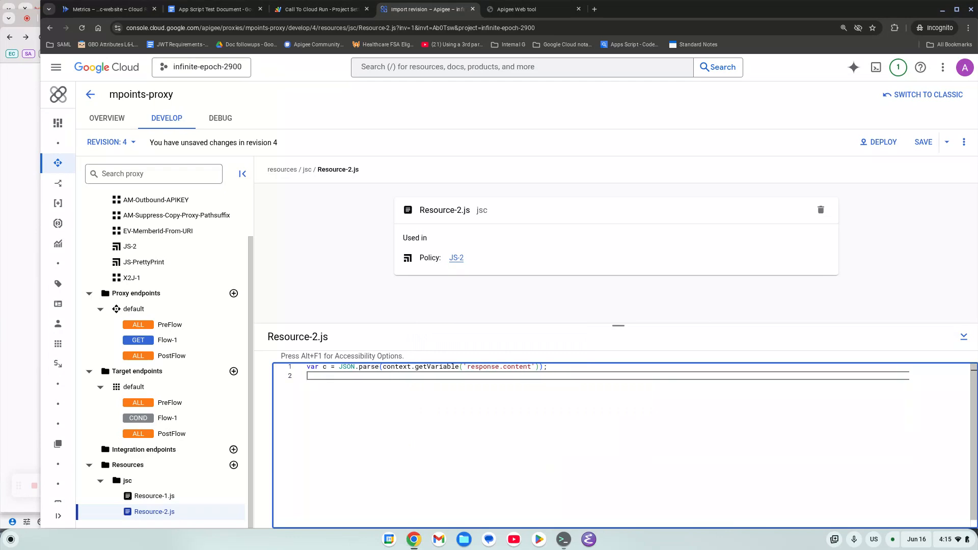
Copy the getMemberByIdResponse property name from the terminal output and add c = c.Body.getMemberByIdResponse; as the second line of Resource-2.js.
key(alt+Tab)
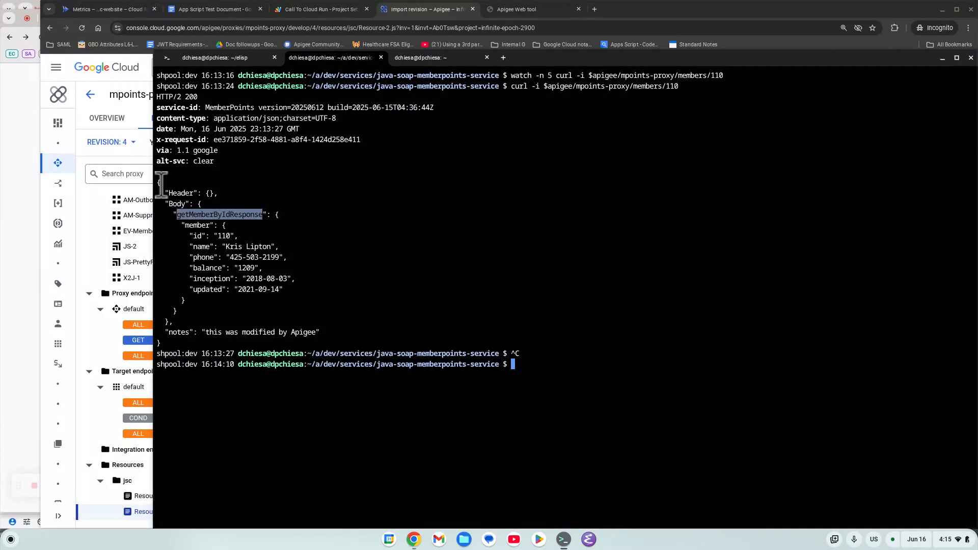
double_click(209, 214)
key(alt+Tab)
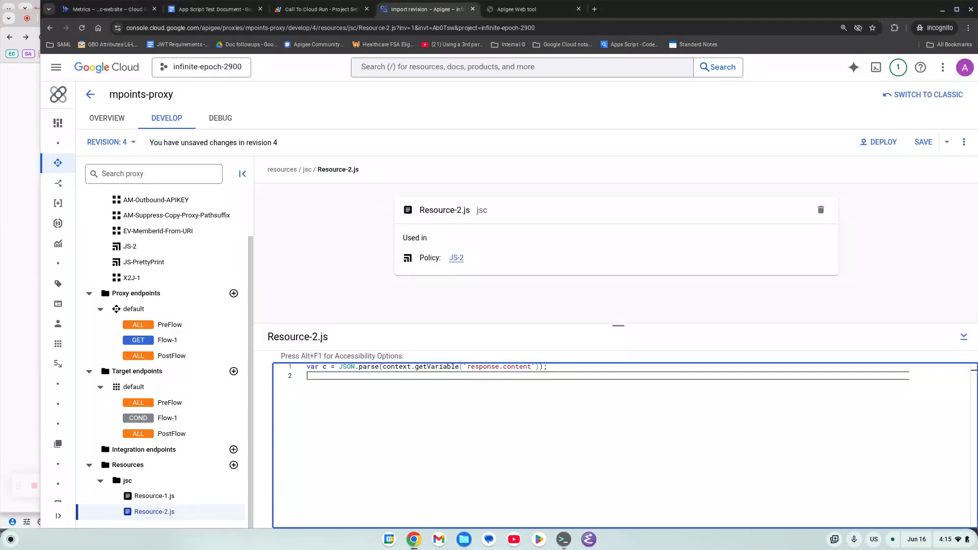
click(525, 380)
text(c.)
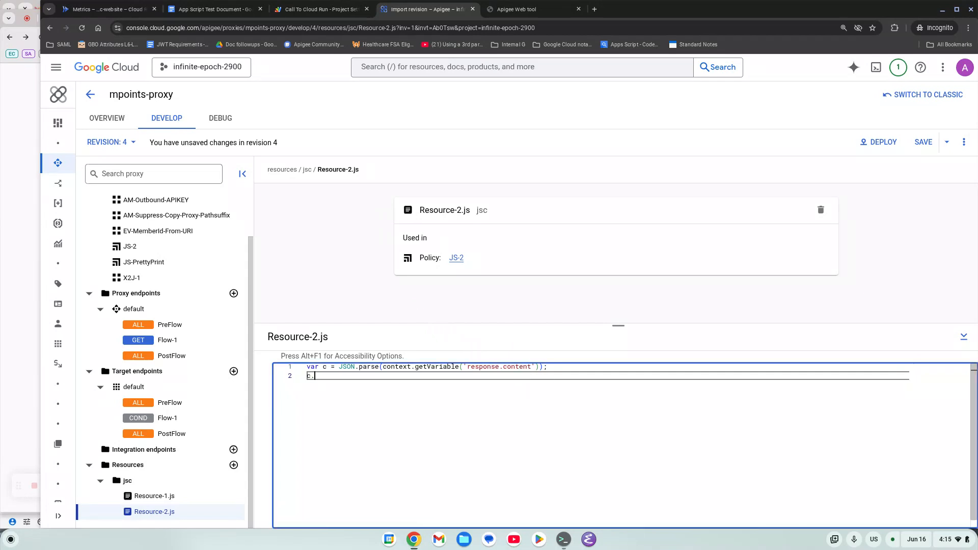
key(BackSpace)
text(= c.Body.)
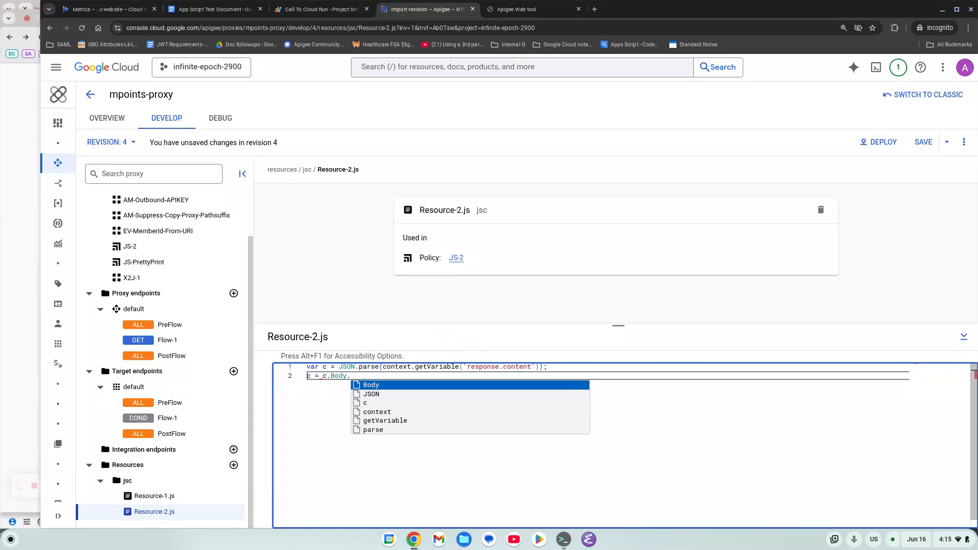
key(ctrl+v)
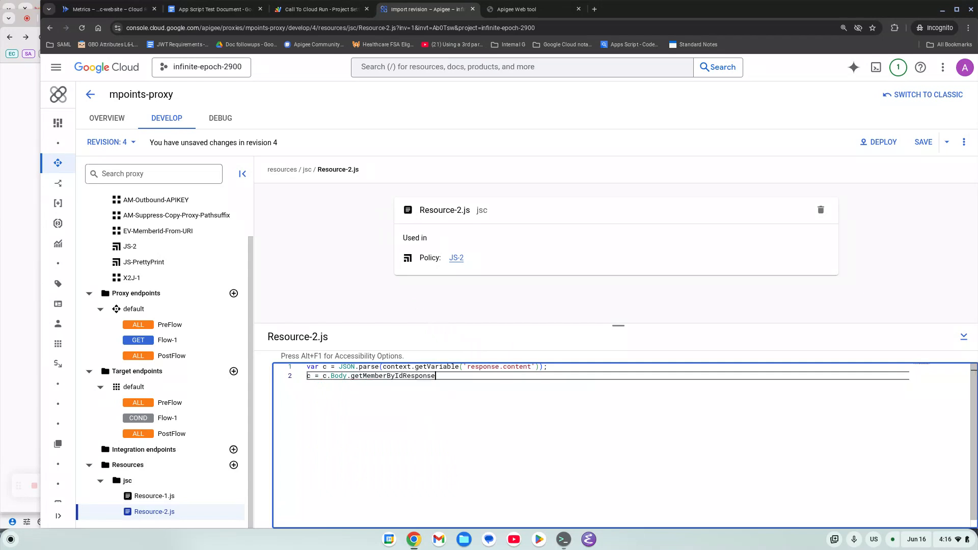
key(Return)
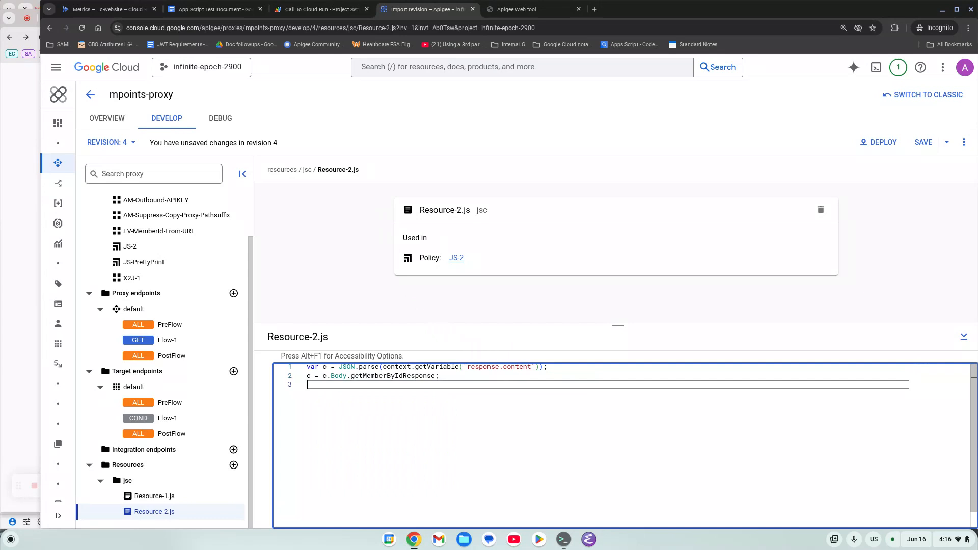
Add context.setVariable('response.content', JSON.stringify(c)); as the third line of Resource-2.js and save the proxy as a new revision.
text(conte)
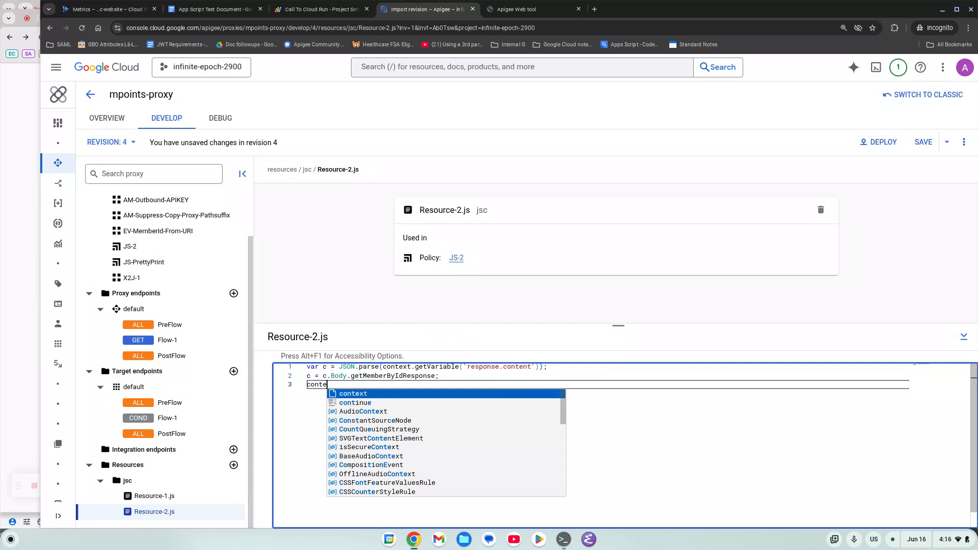
text(xt)
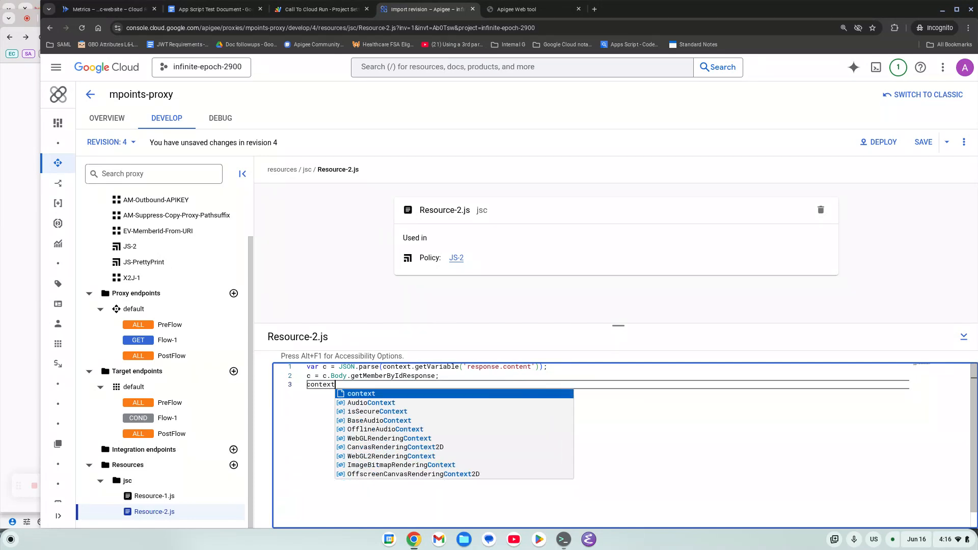
text(.setVariable('response.content',)
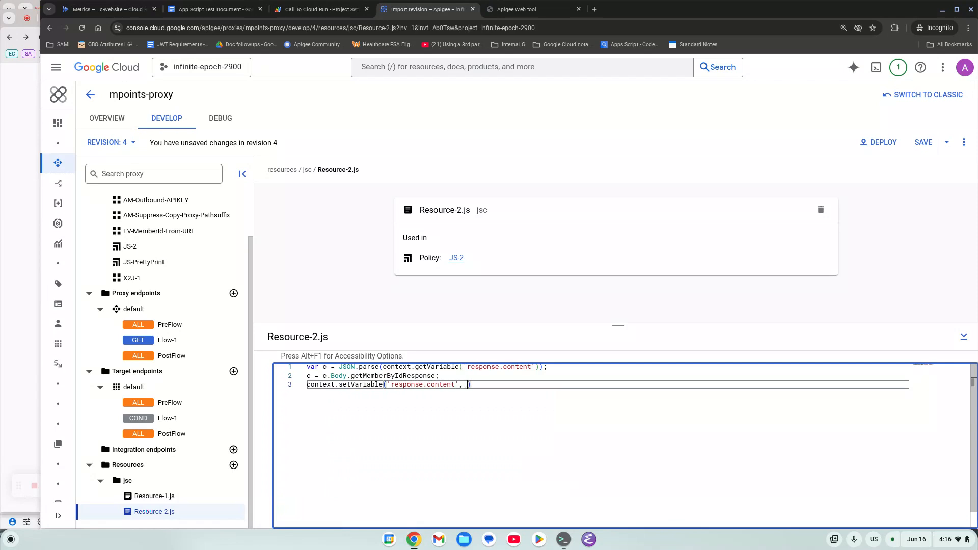
text(JSON.stringif)
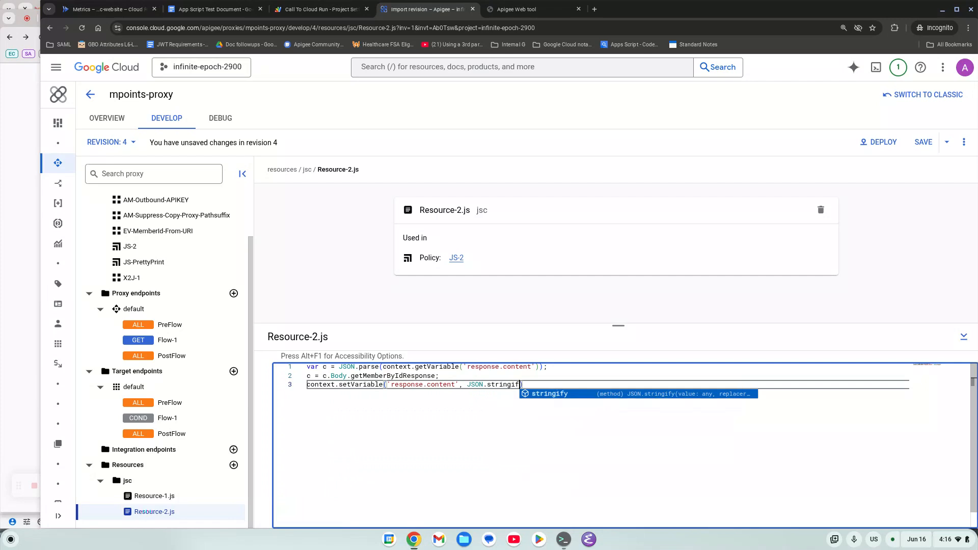
text(y(c))
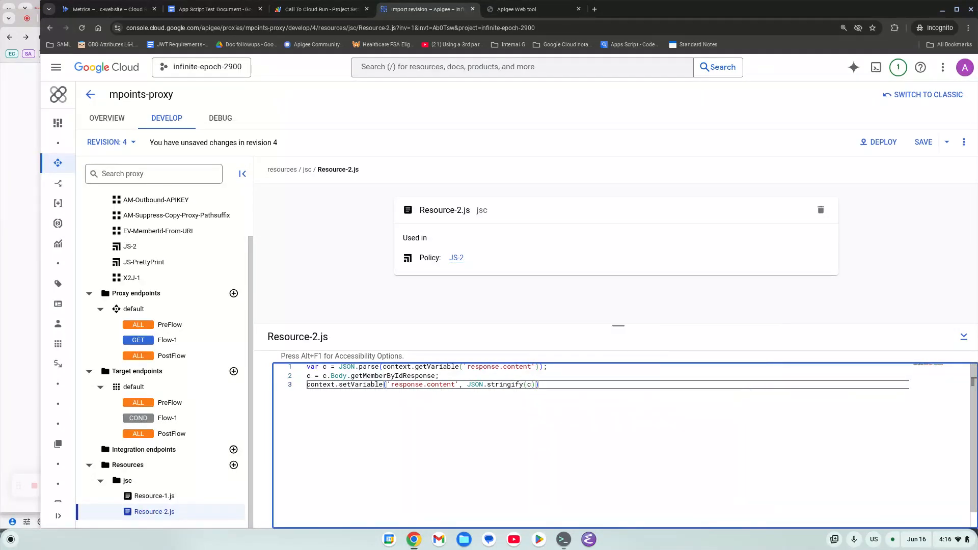
click(924, 142)
click(619, 332)
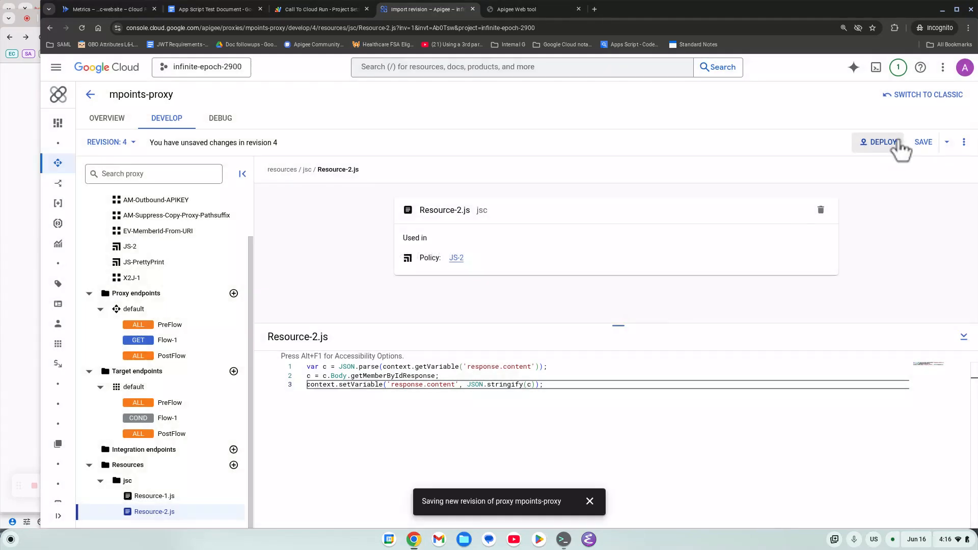
Deploy revision 5 of mpoints-proxy to the eval environment, then dismiss the deployment status and notification.
click(888, 148)
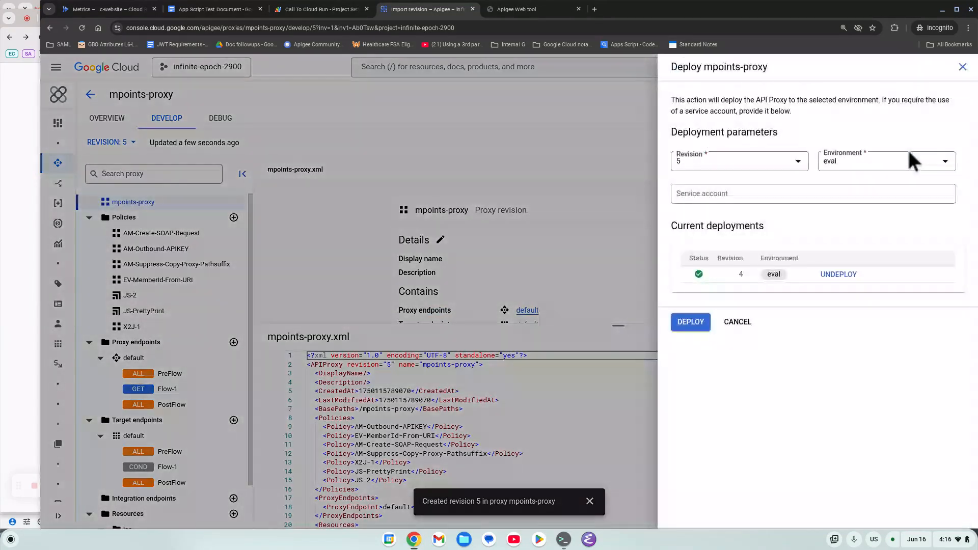
click(908, 153)
click(851, 205)
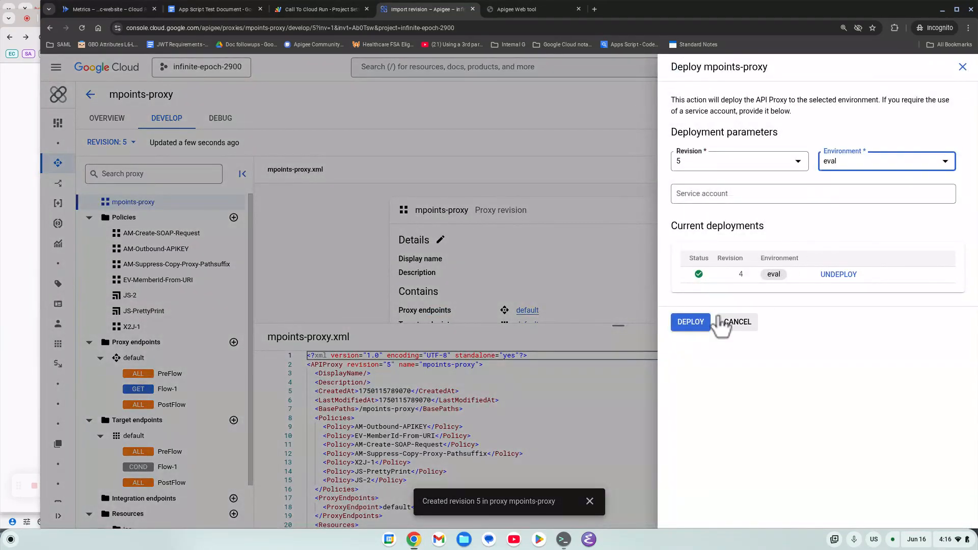
click(691, 322)
click(632, 333)
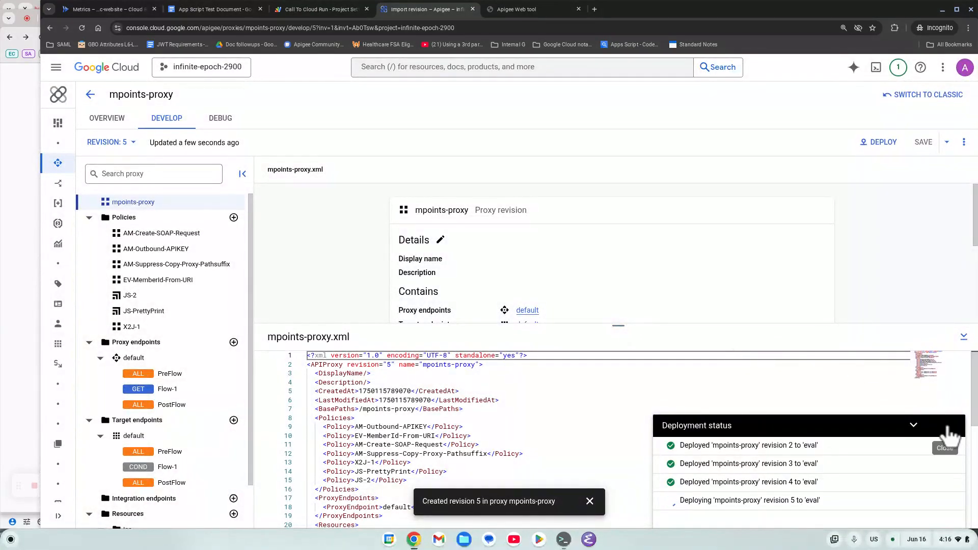
click(947, 428)
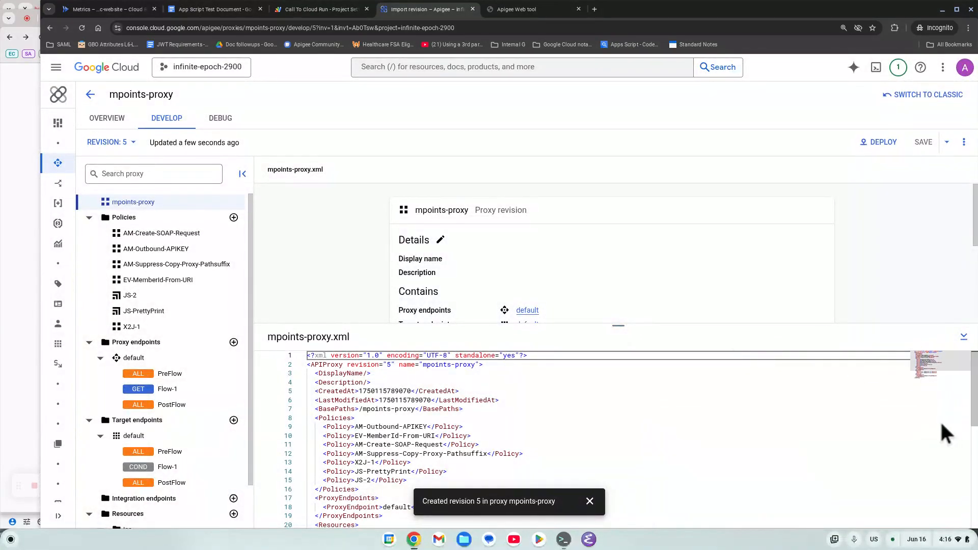
click(590, 502)
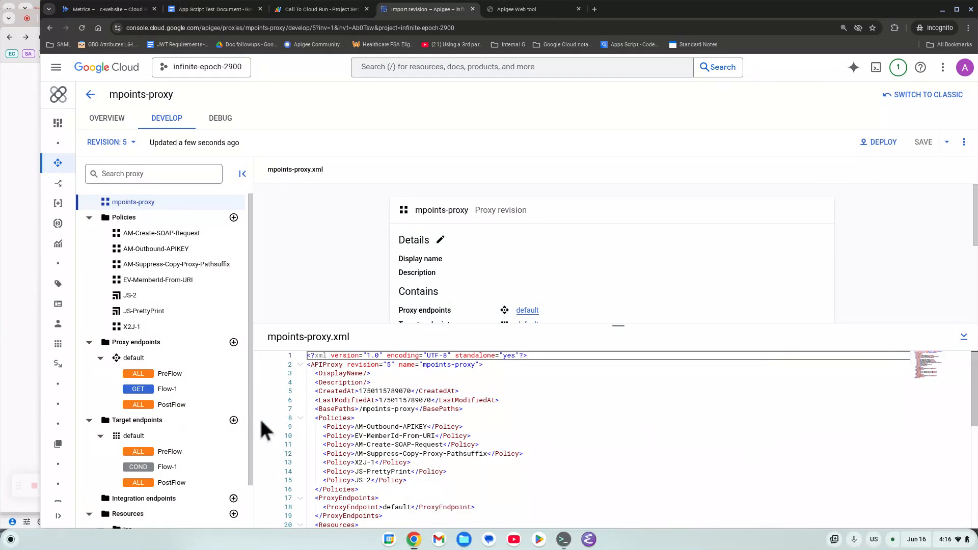
Open the target endpoint's conditional Flow-1 and examine its JS-2 response step and path condition in the flow diagram and default.xml.
click(168, 467)
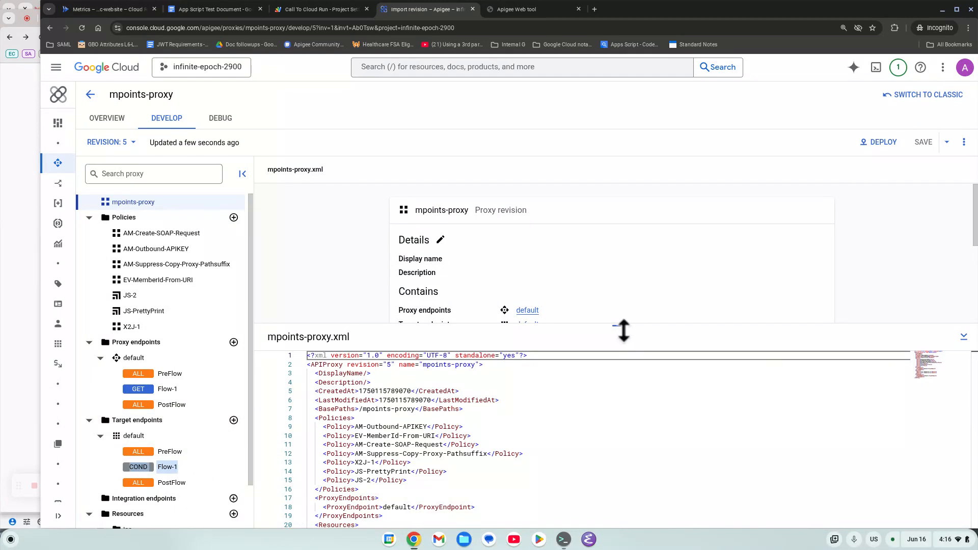
drag(622, 327, 612, 434)
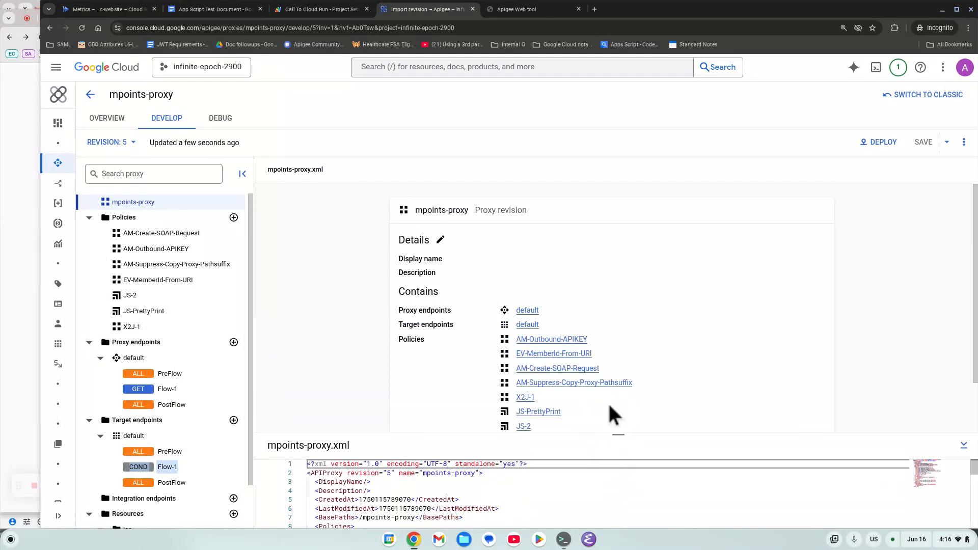
click(186, 452)
click(183, 470)
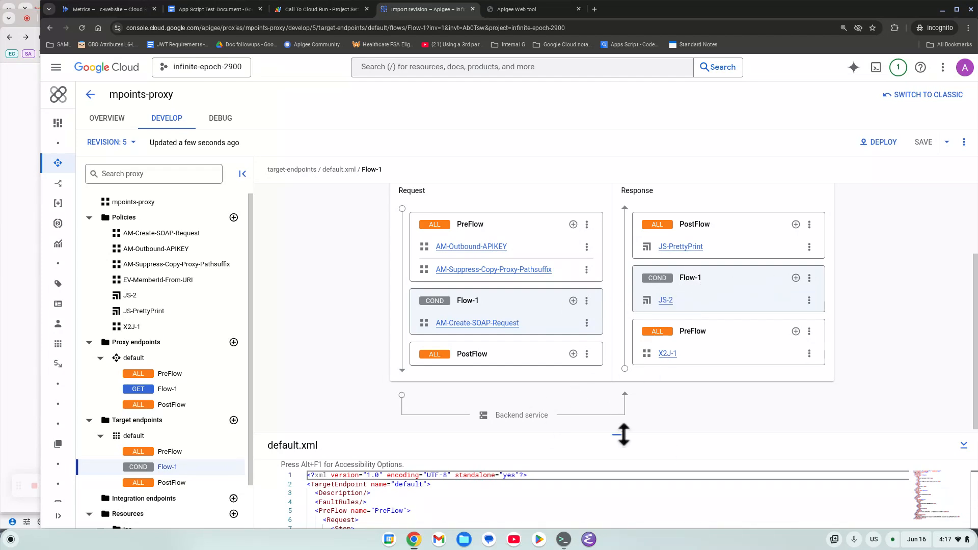
drag(624, 434, 603, 301)
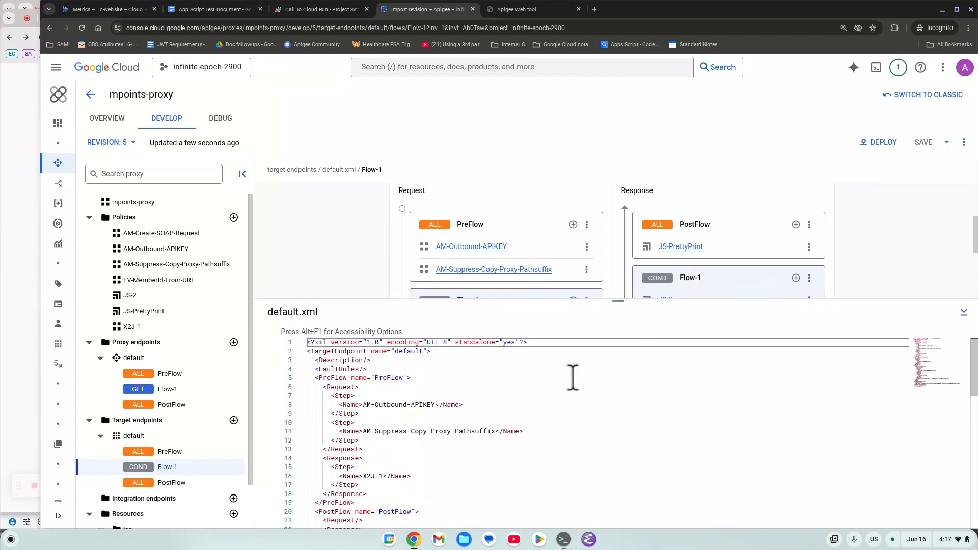
scroll(572, 387, down, 5)
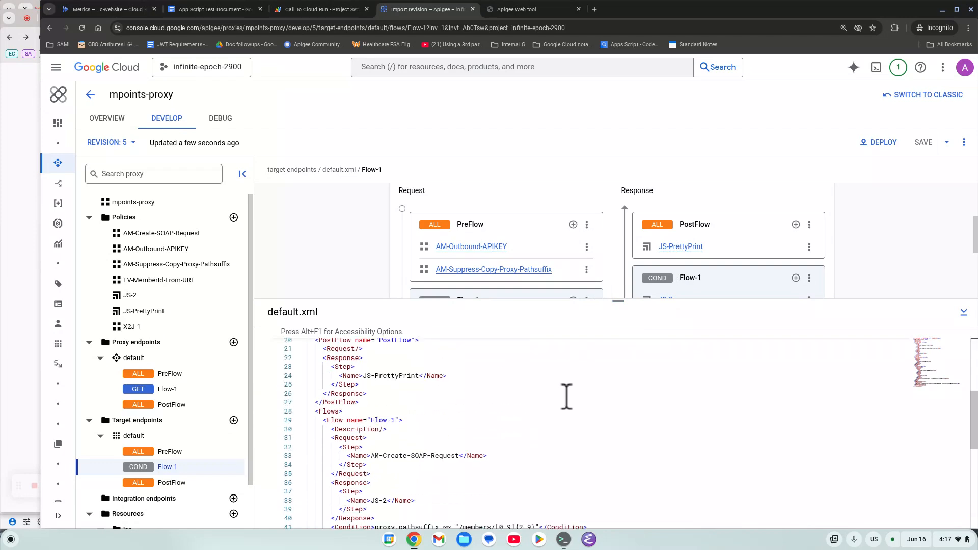
scroll(568, 397, down, 5)
scroll(565, 387, up, 4)
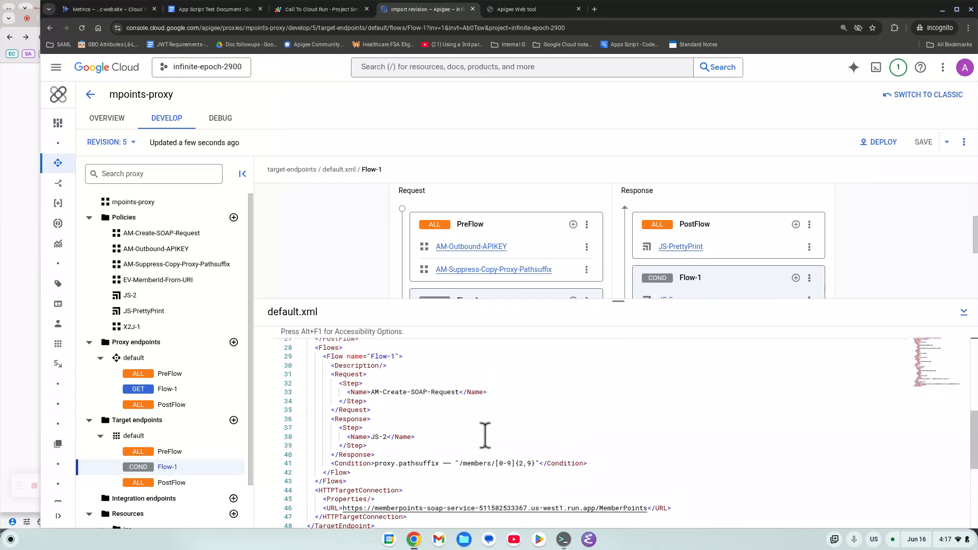
scroll(484, 437, down, 1)
drag(391, 412, 359, 412)
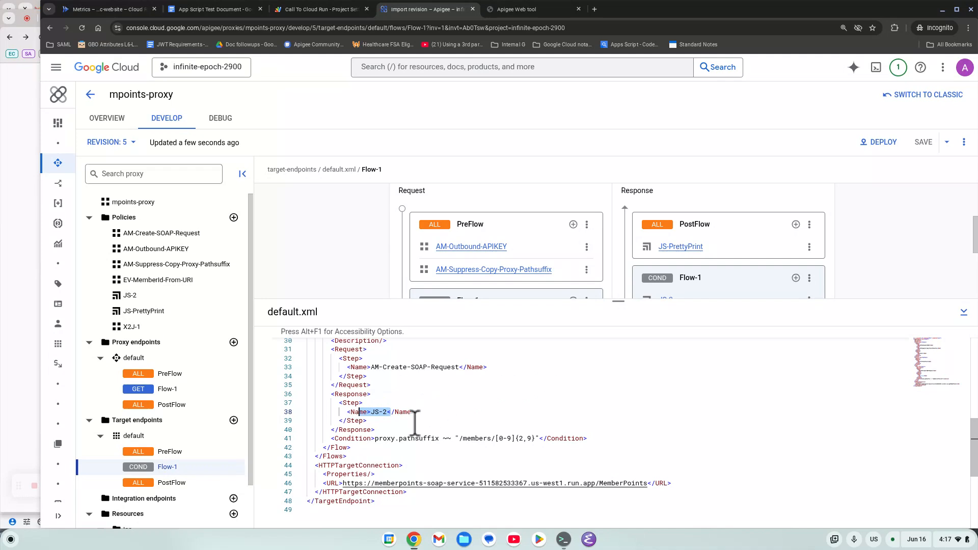
drag(535, 438, 396, 439)
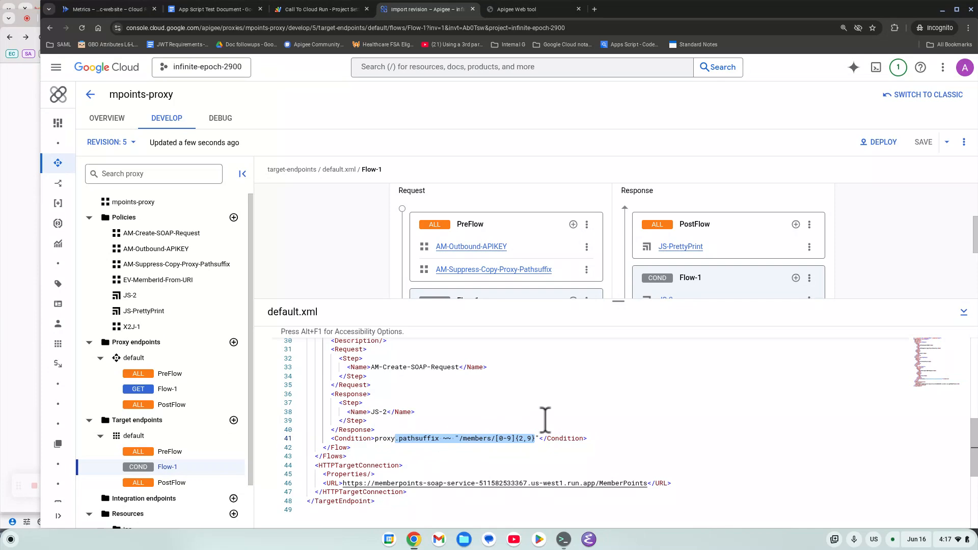
Switch to the terminal, clear it, rerun curl -i $apigee/mpoints-proxy/members/110 and inspect the JSON response.
key(alt+Tab)
text(cle)
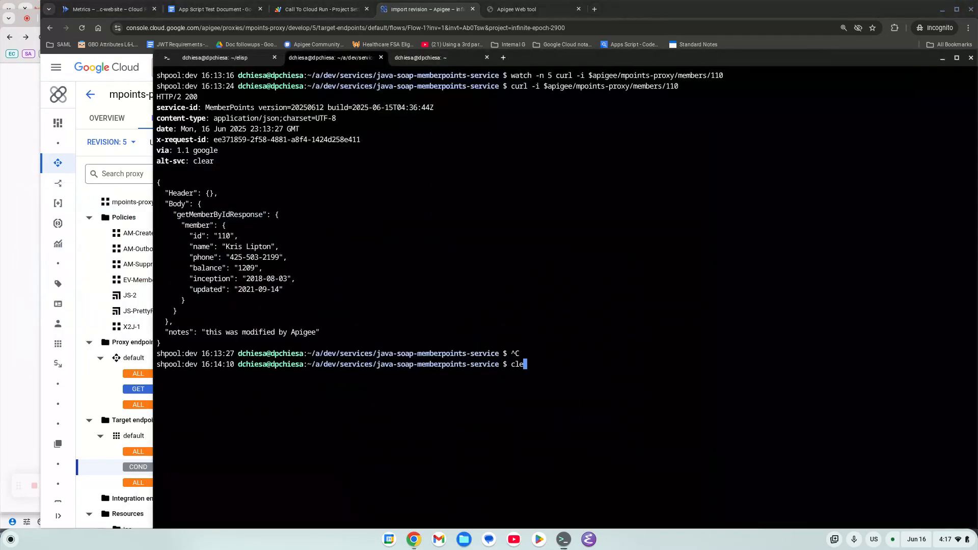
key(Up)
key(Up)
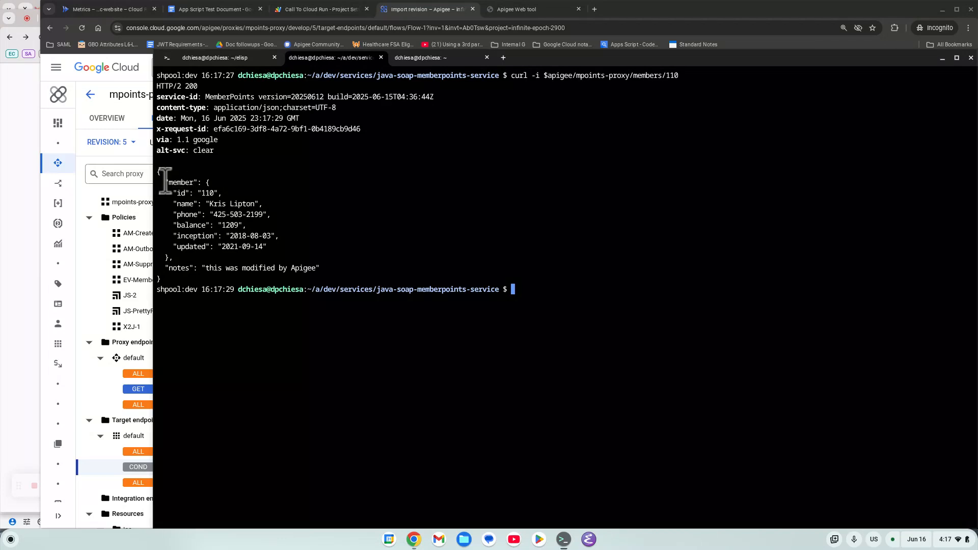
drag(164, 179, 148, 267)
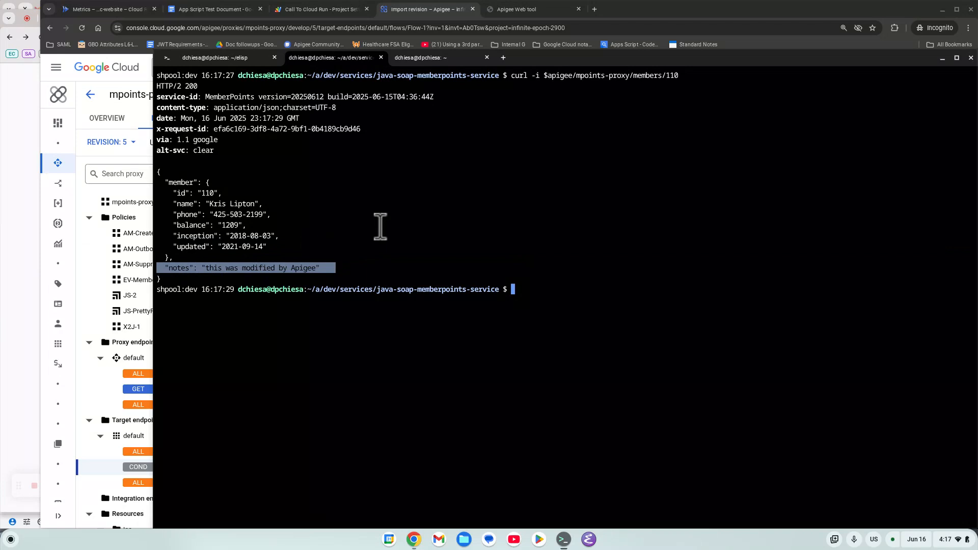
click(659, 234)
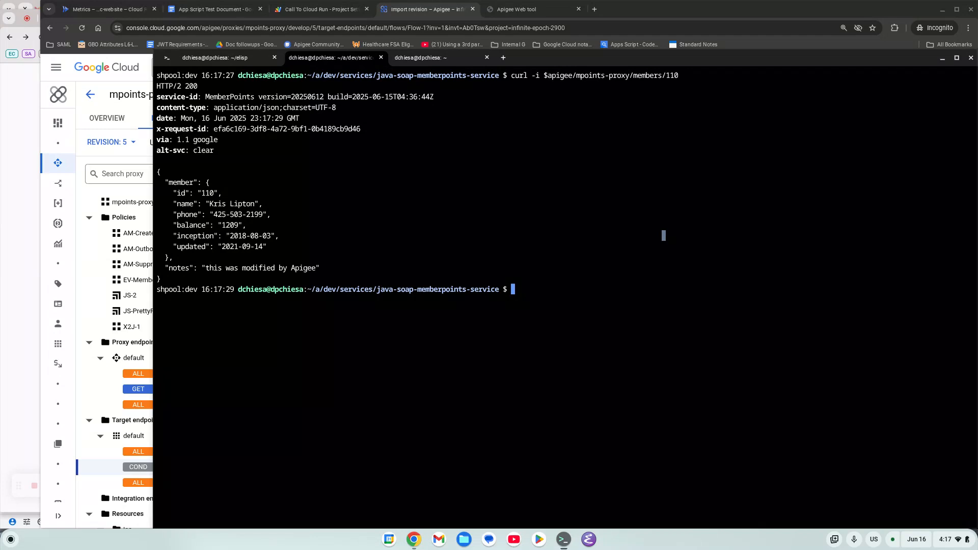
Switch to the Member Points Service page and review the example SOAP request for getMemberById.
key(alt+Tab)
key(alt+Tab)
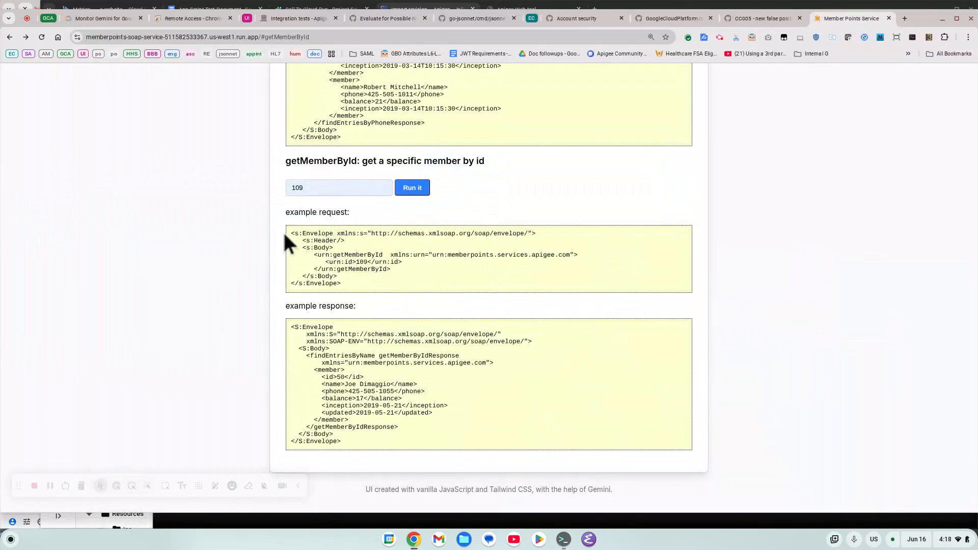
drag(293, 232, 389, 291)
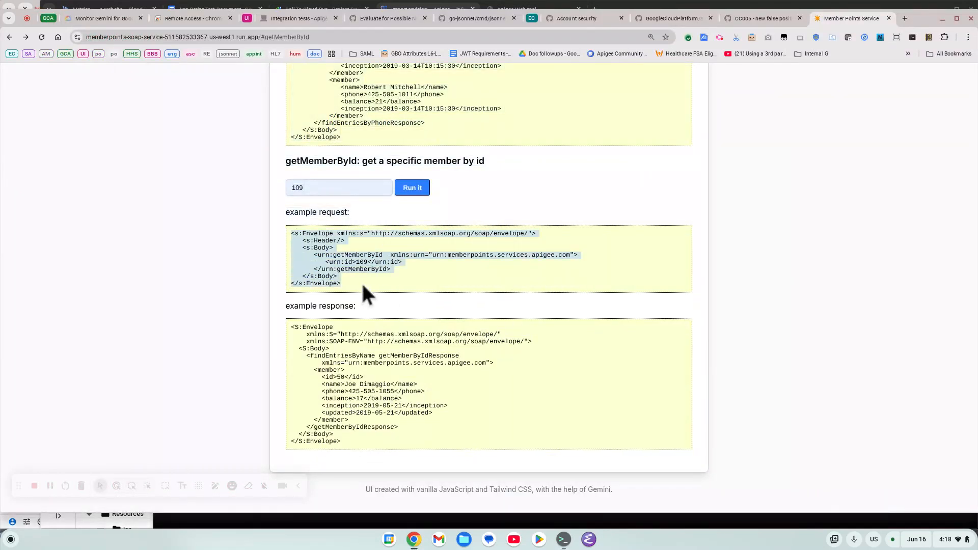
scroll(437, 306, up, 3)
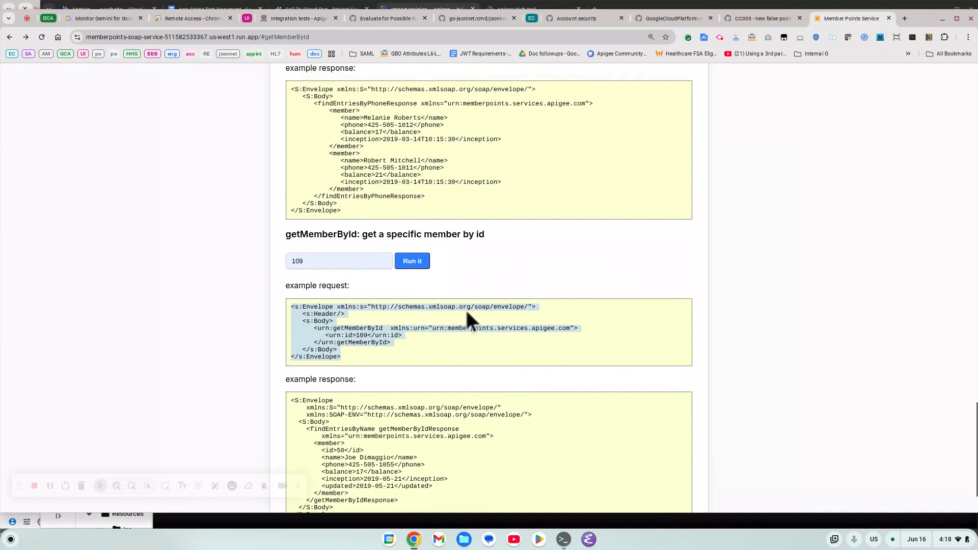
Return to the Apigee proxy editor, open the AM-Create-SOAP-Request policy and examine its SOAP payload and the {extracted.id} placeholder.
key(alt+Tab)
key(alt+Tab)
key(alt+Tab)
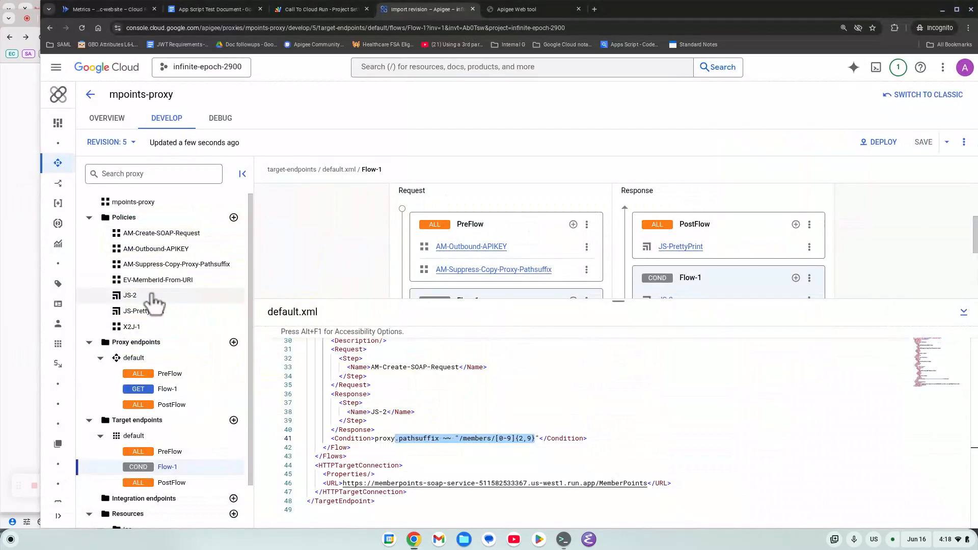
click(192, 235)
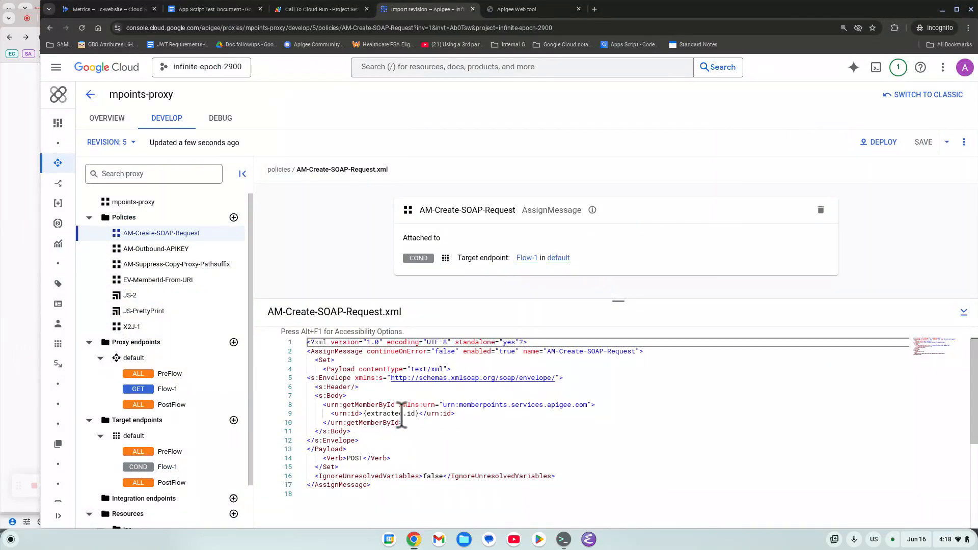
drag(421, 414, 363, 414)
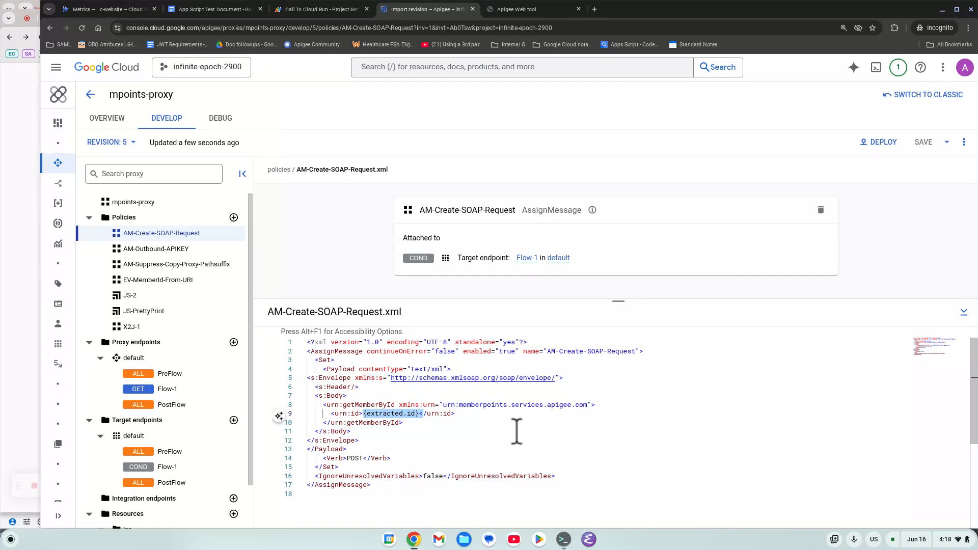
scroll(517, 428, down, 1)
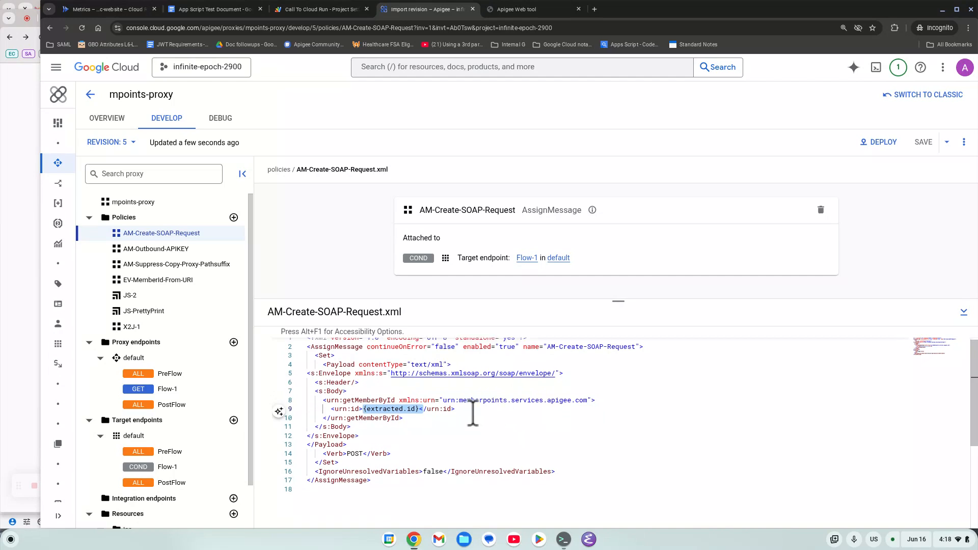
scroll(471, 415, down, 1)
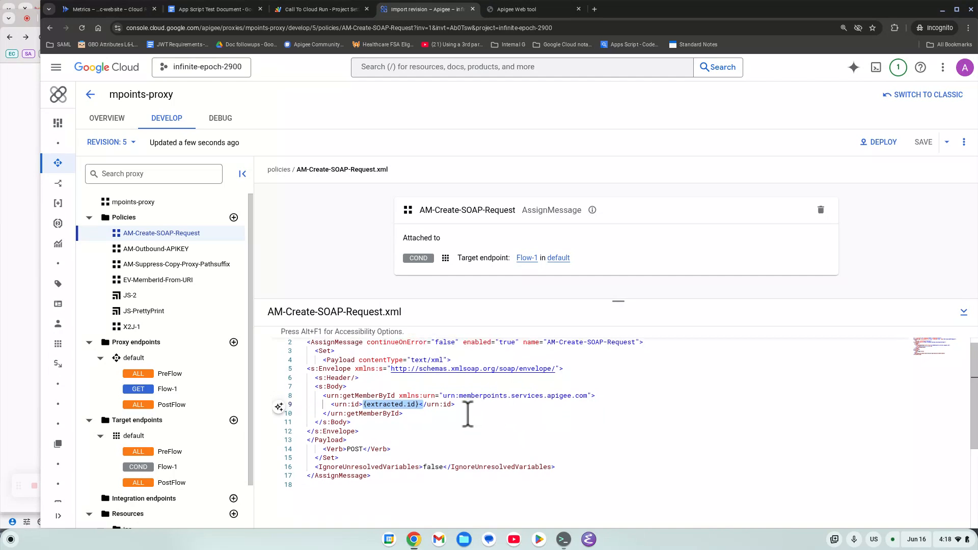
scroll(468, 415, down, 2)
scroll(467, 413, up, 3)
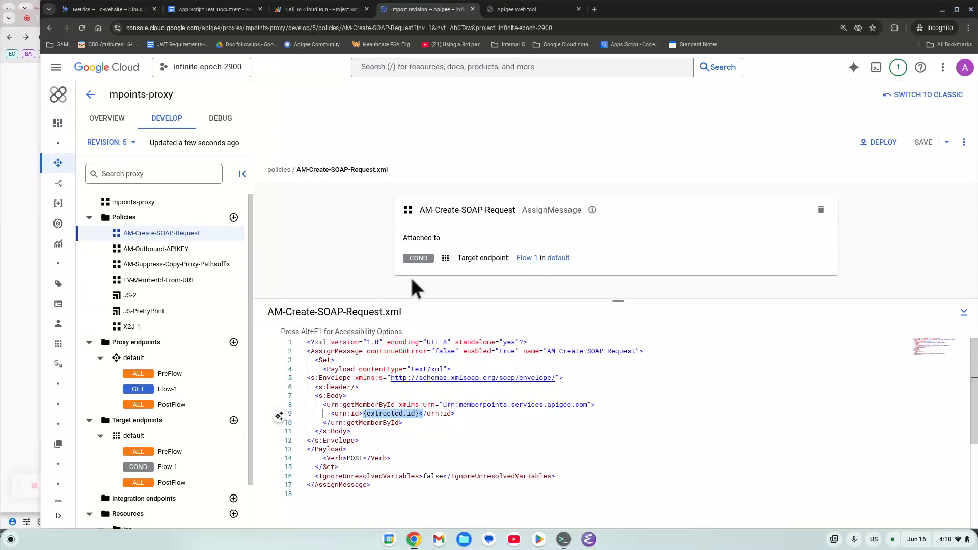
Switch back to the Member Points Service page.
key(alt+Tab)
key(alt+Tab)
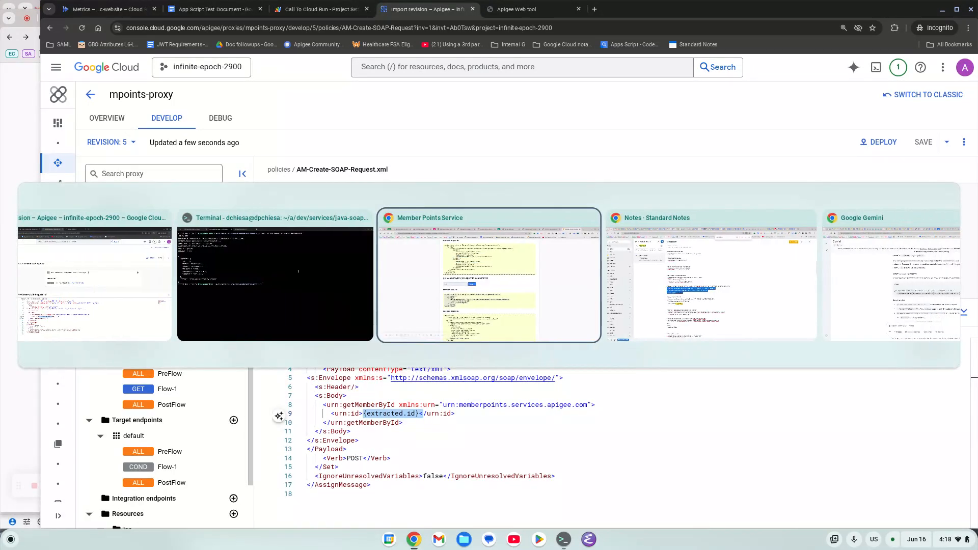